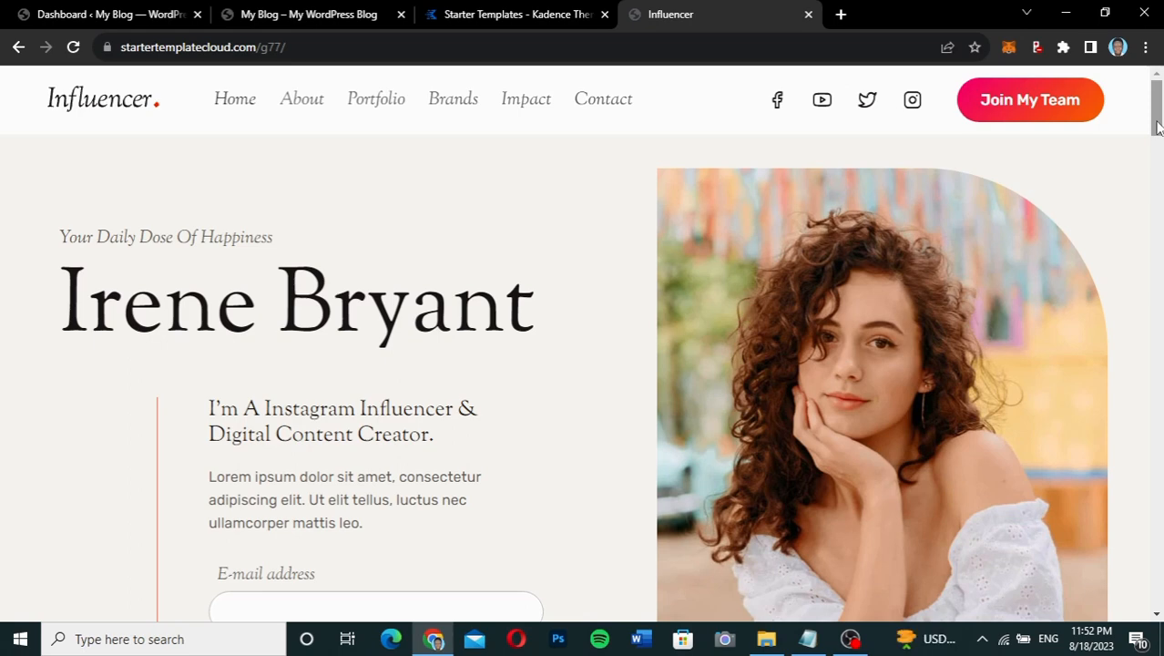
Open kaetechdigital.com/namecheap in a new browser tab
drag(1156, 128, 1123, 122)
click(842, 15)
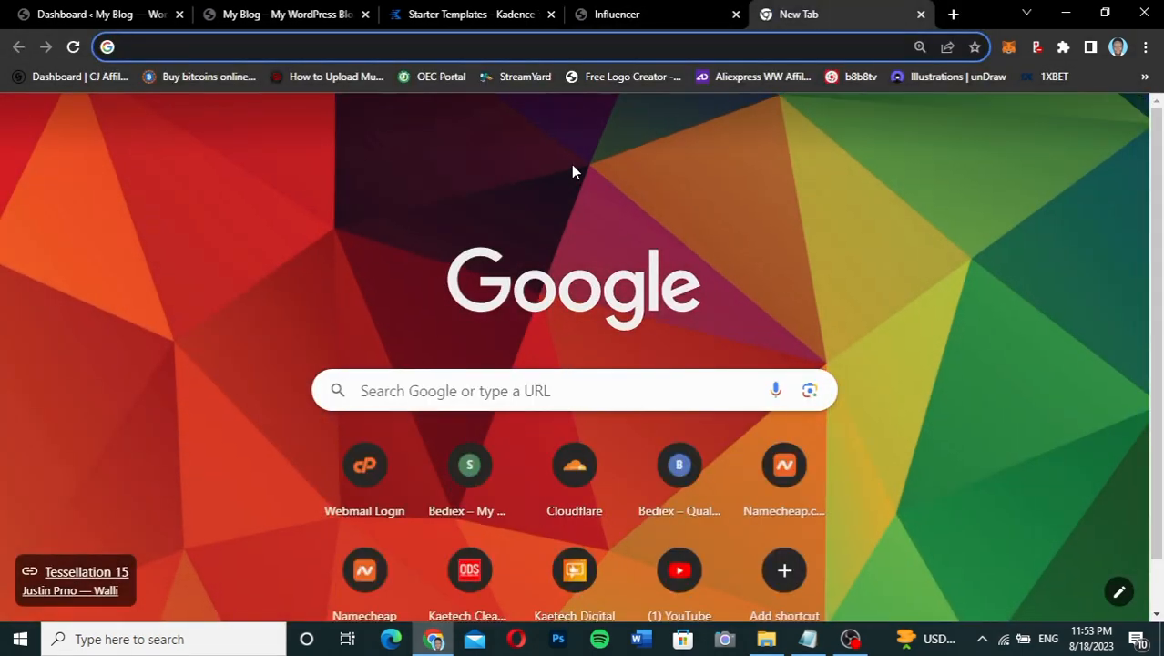
text(kaetechd)
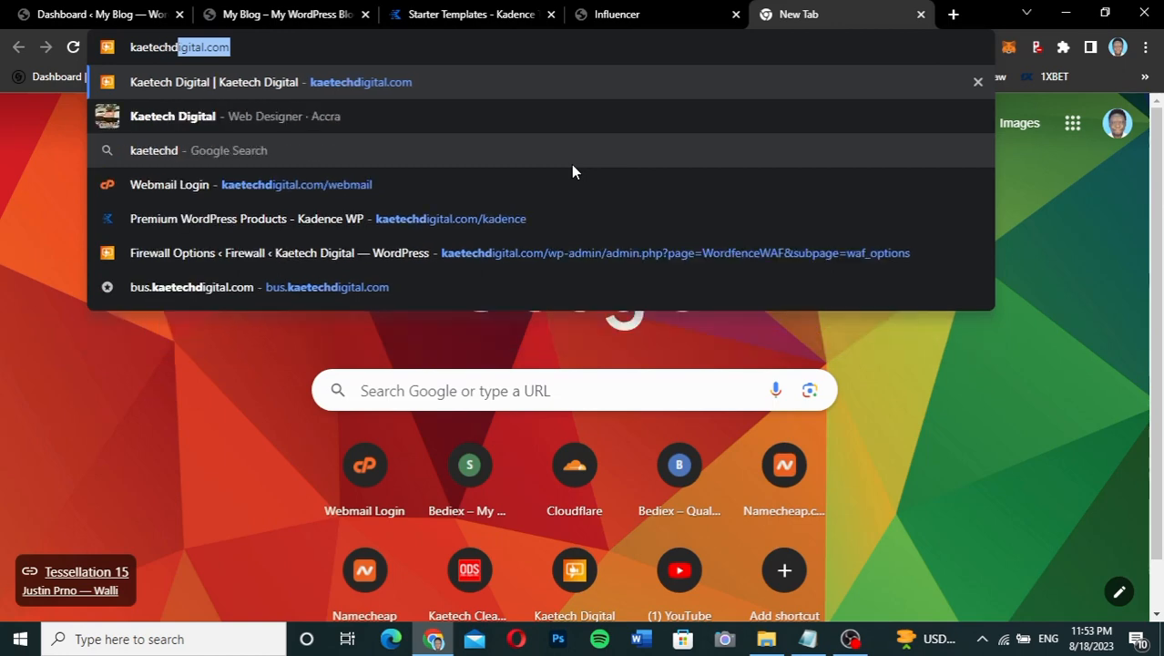
key(Right)
text(/n)
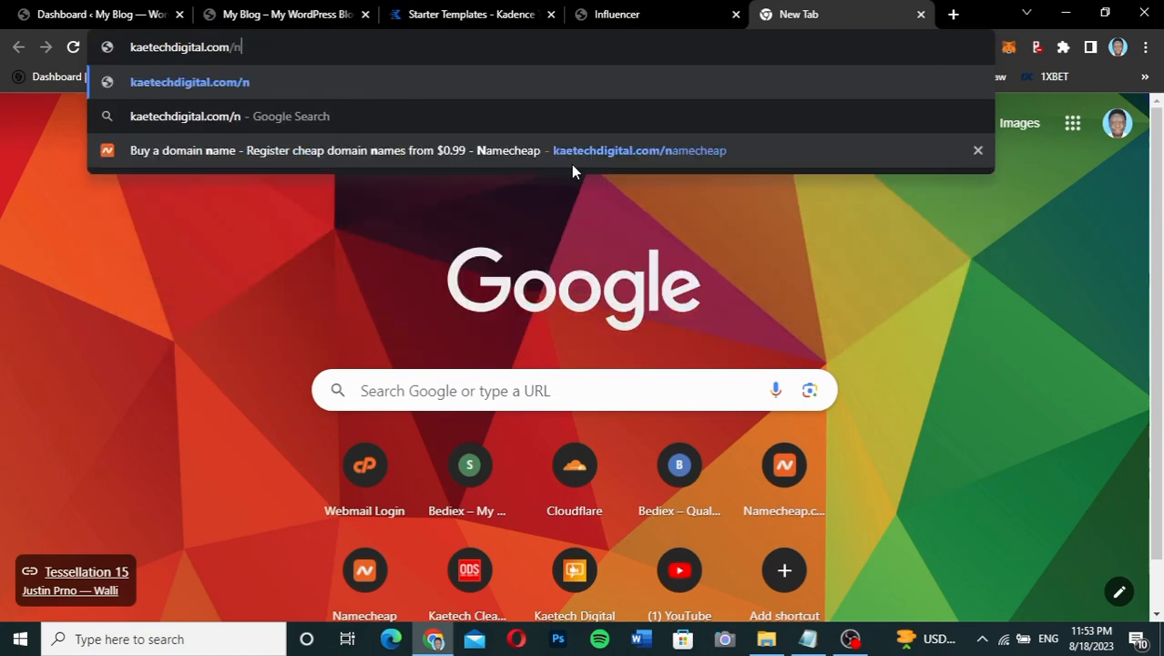
text(amec)
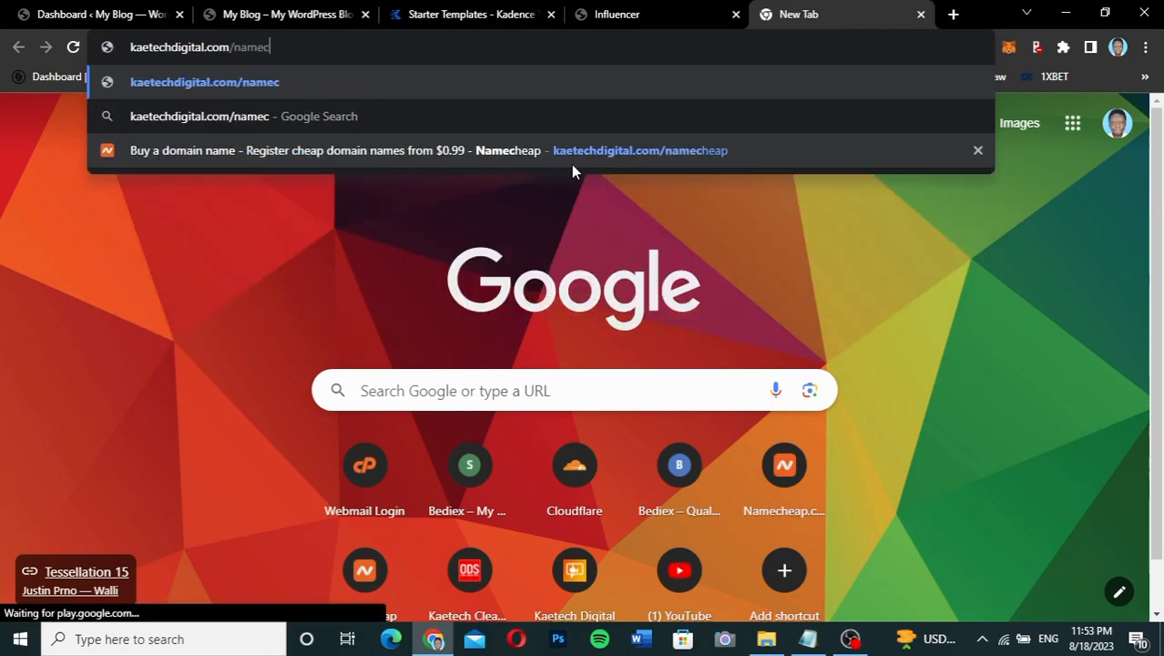
text(hea)
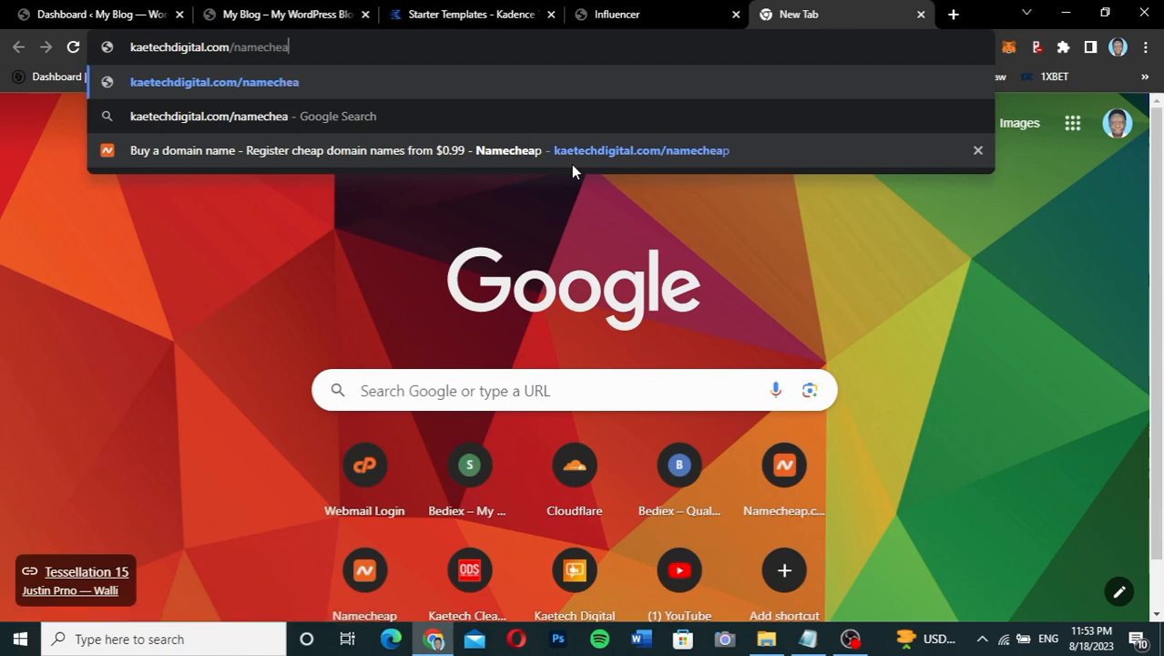
text(p)
key(Return)
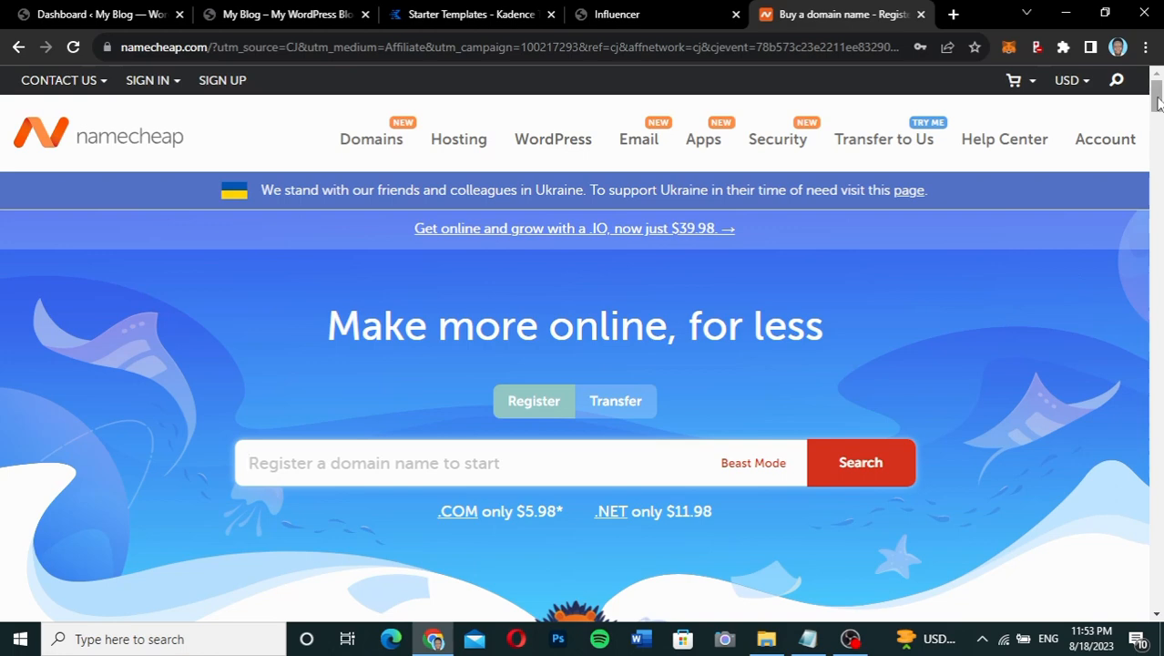
Check the advertised .COM and .NET registration prices below the domain search
drag(1156, 100, 1156, 109)
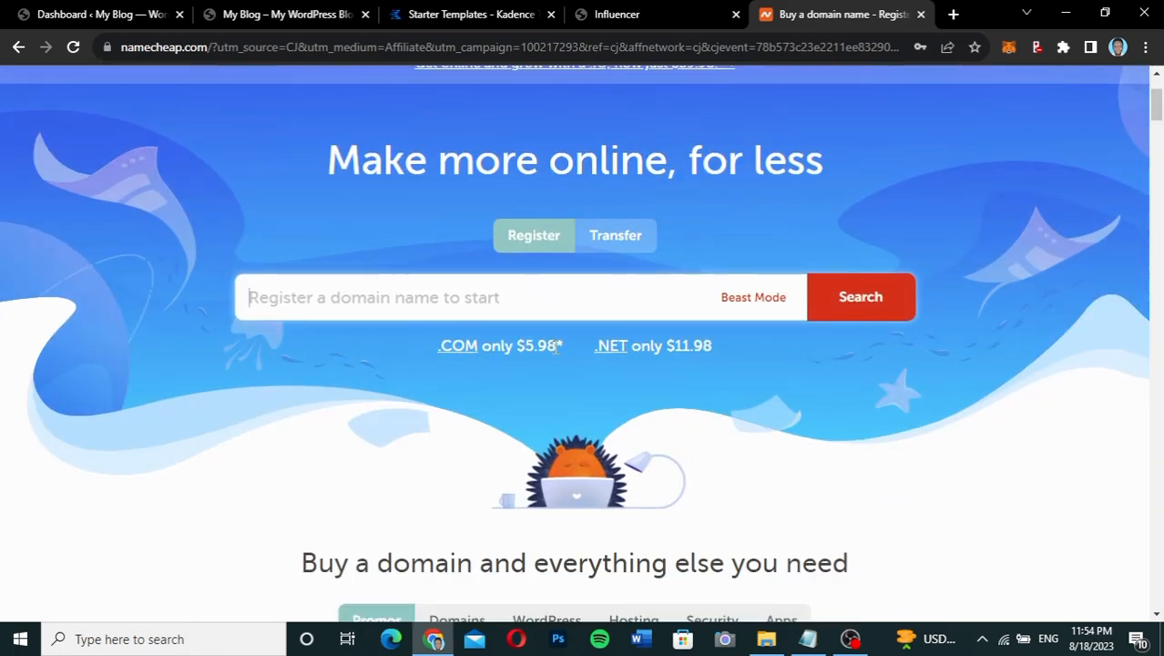
drag(558, 346, 524, 345)
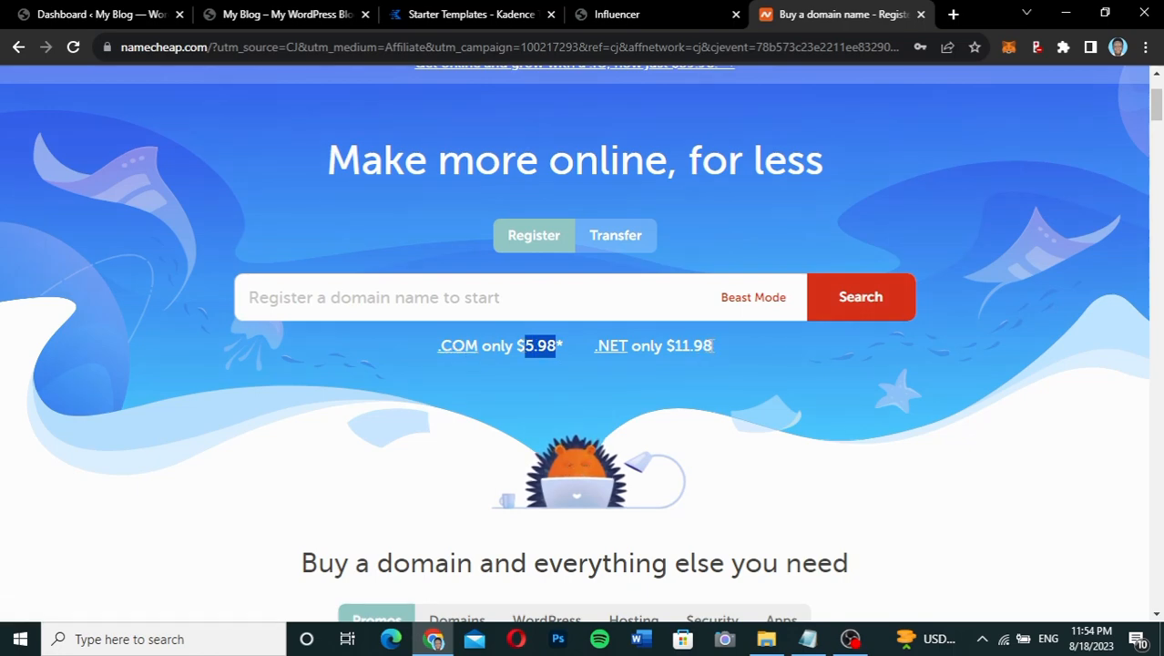
drag(712, 345, 676, 346)
click(491, 289)
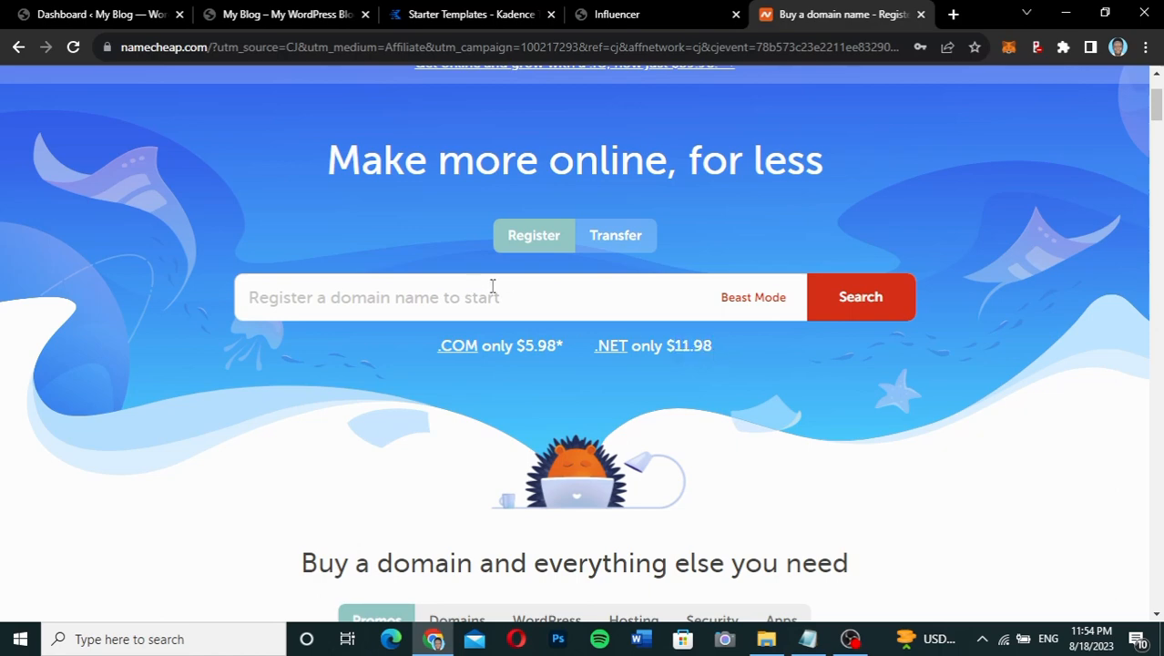
Search for the domain name kobikaetech.com
click(561, 303)
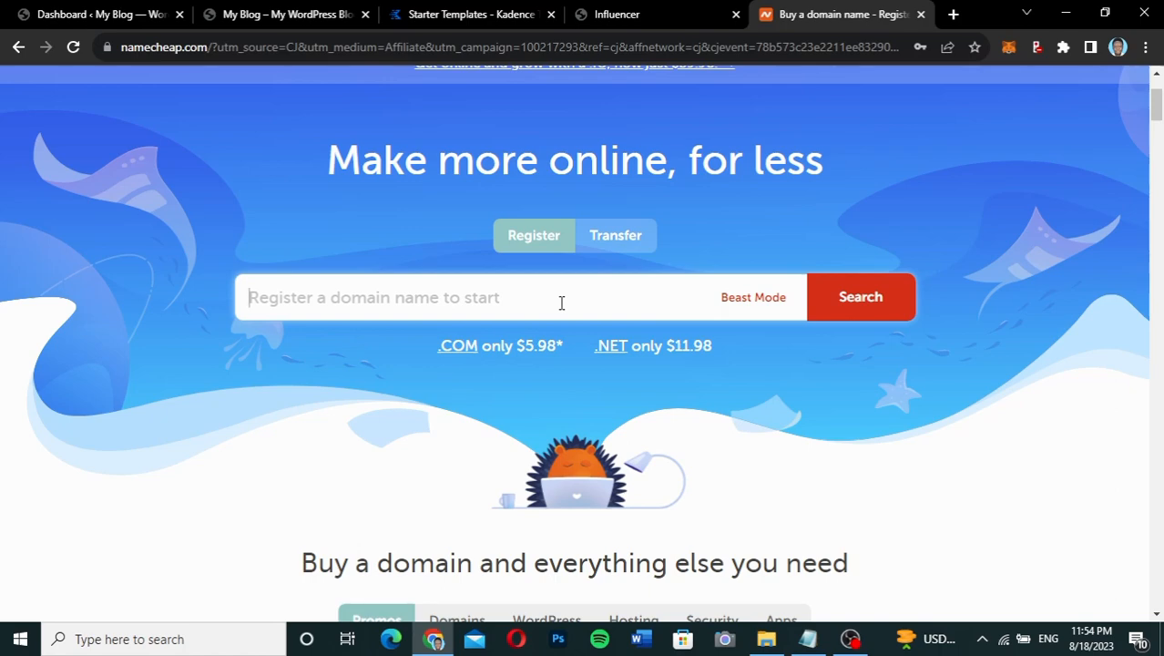
text(ko)
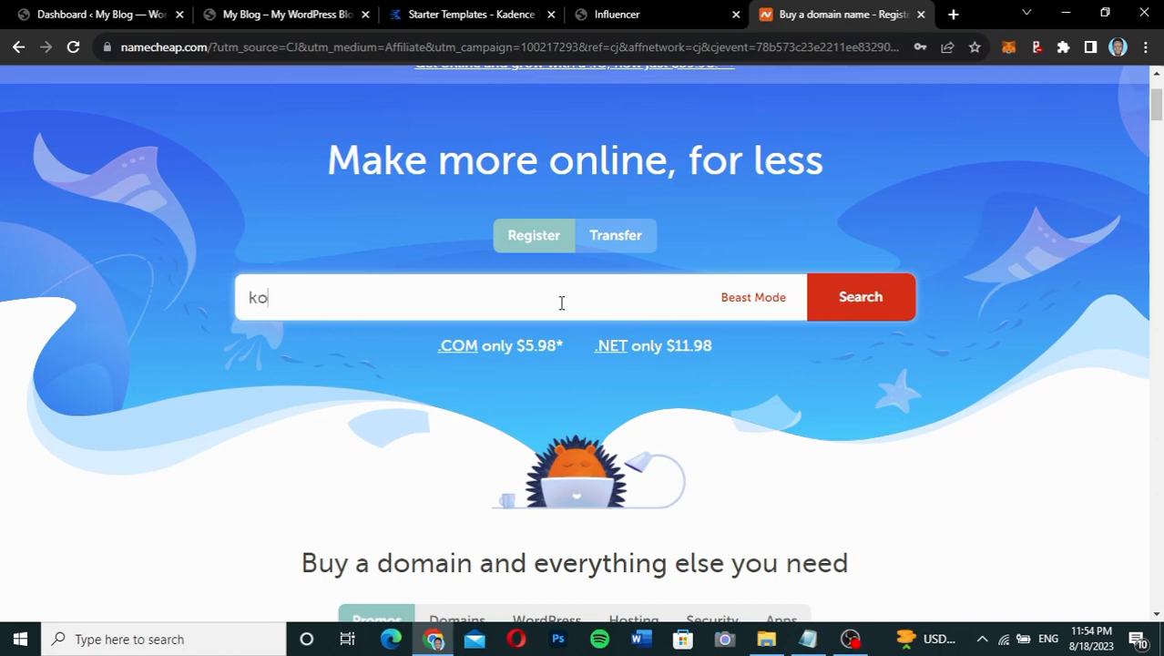
text(bikaetech.)
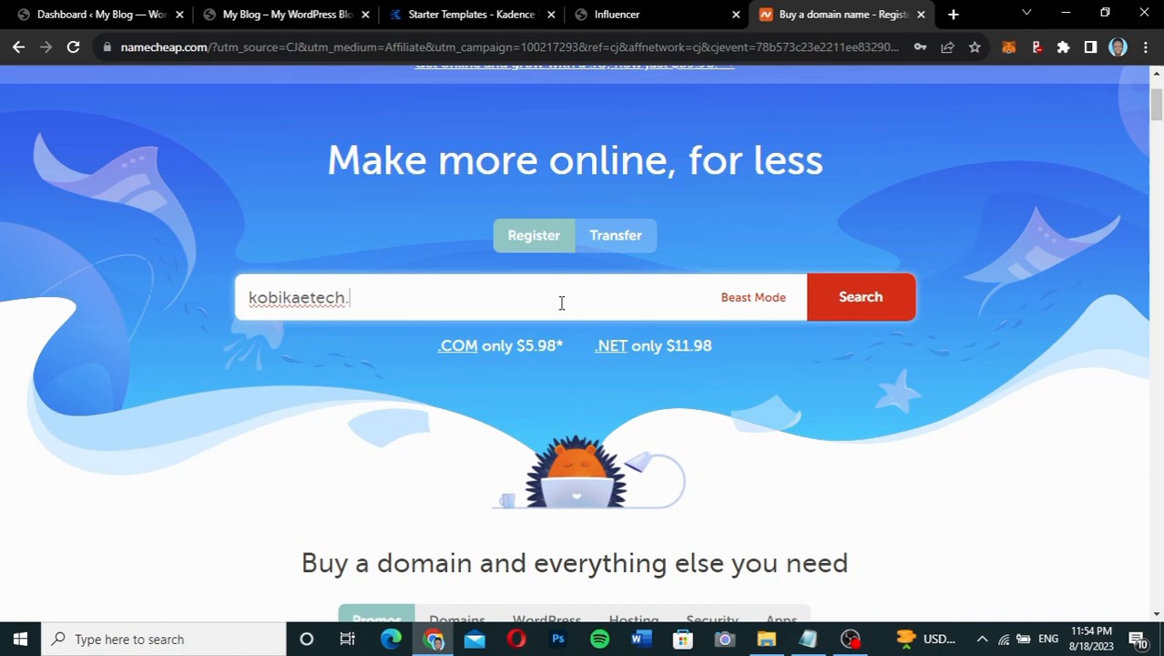
text(com)
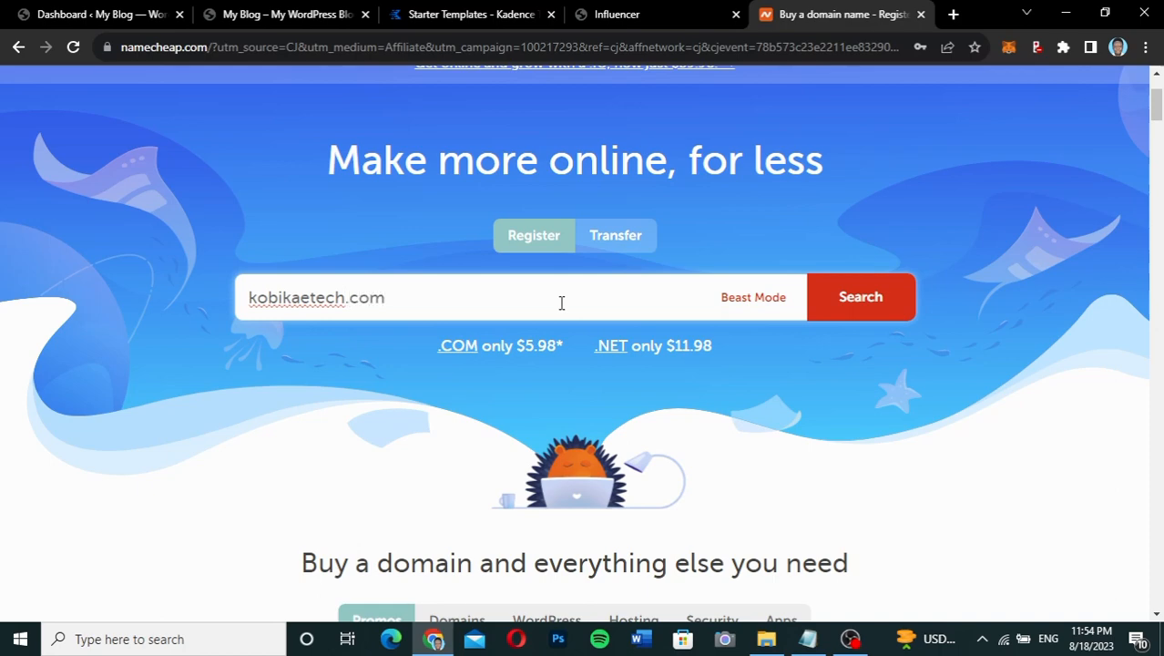
click(883, 301)
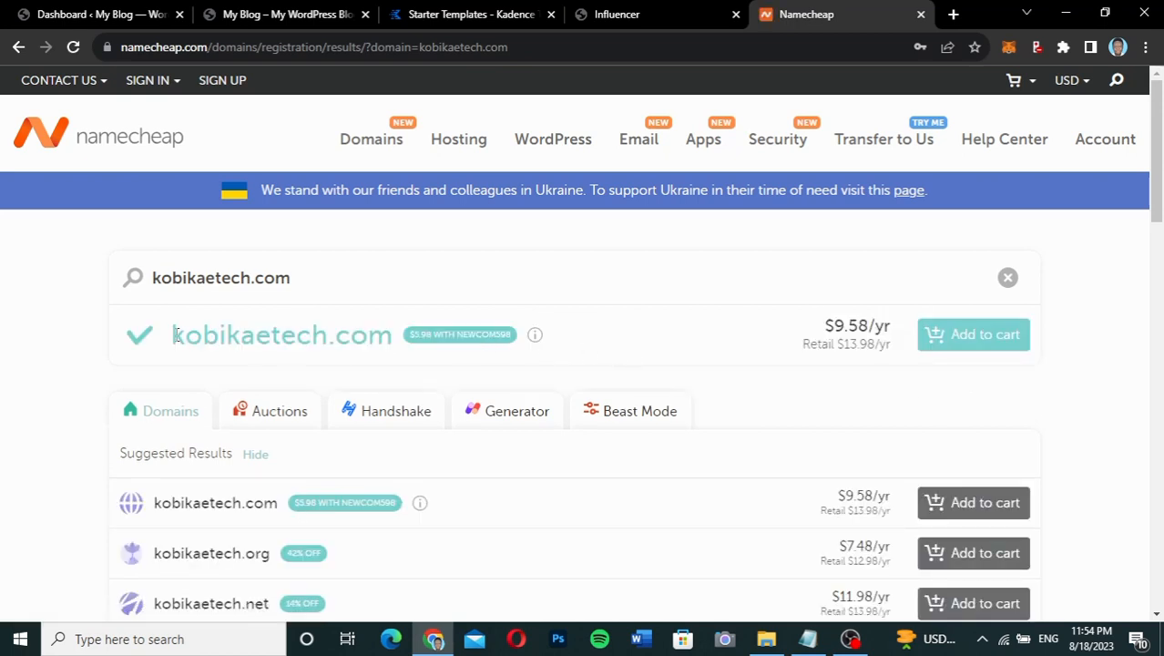
Examine the kobikaetech.com search result, including its yearly retail price and the promo code on its discount label
drag(173, 335, 396, 339)
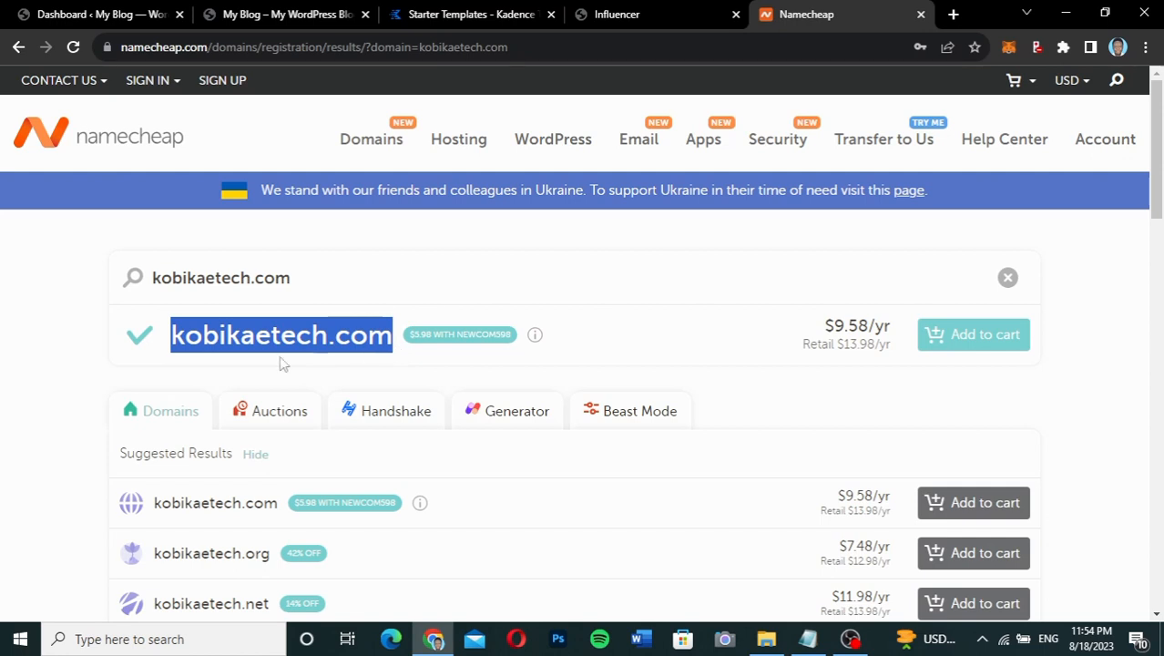
click(151, 358)
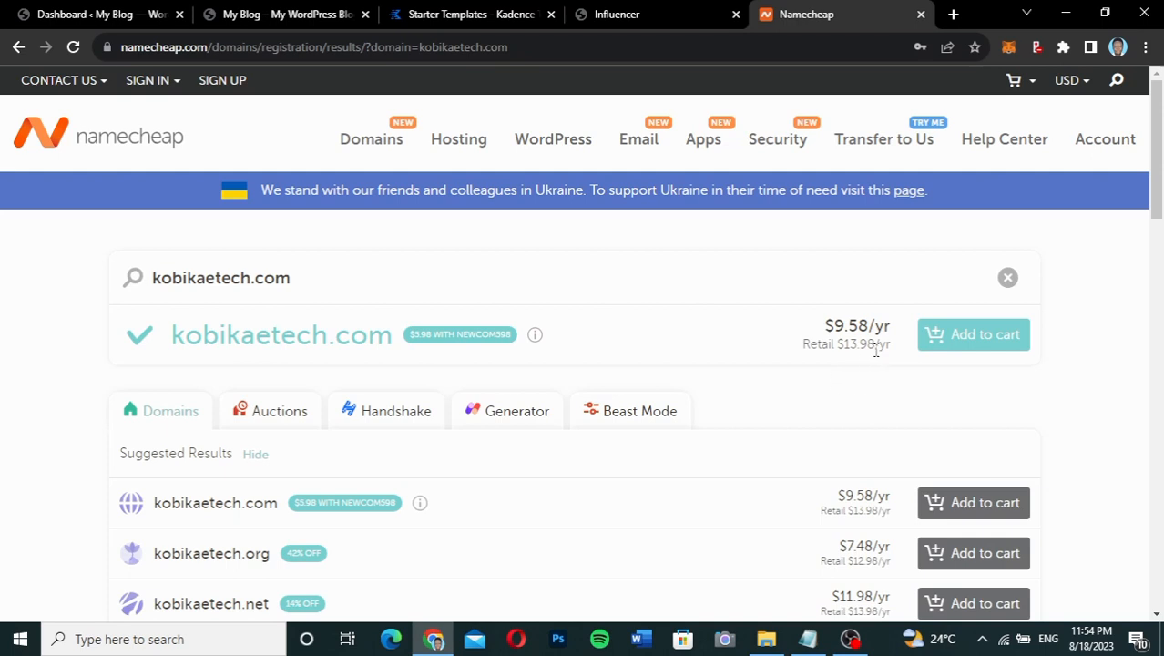
double_click(859, 346)
click(845, 346)
drag(457, 334, 511, 334)
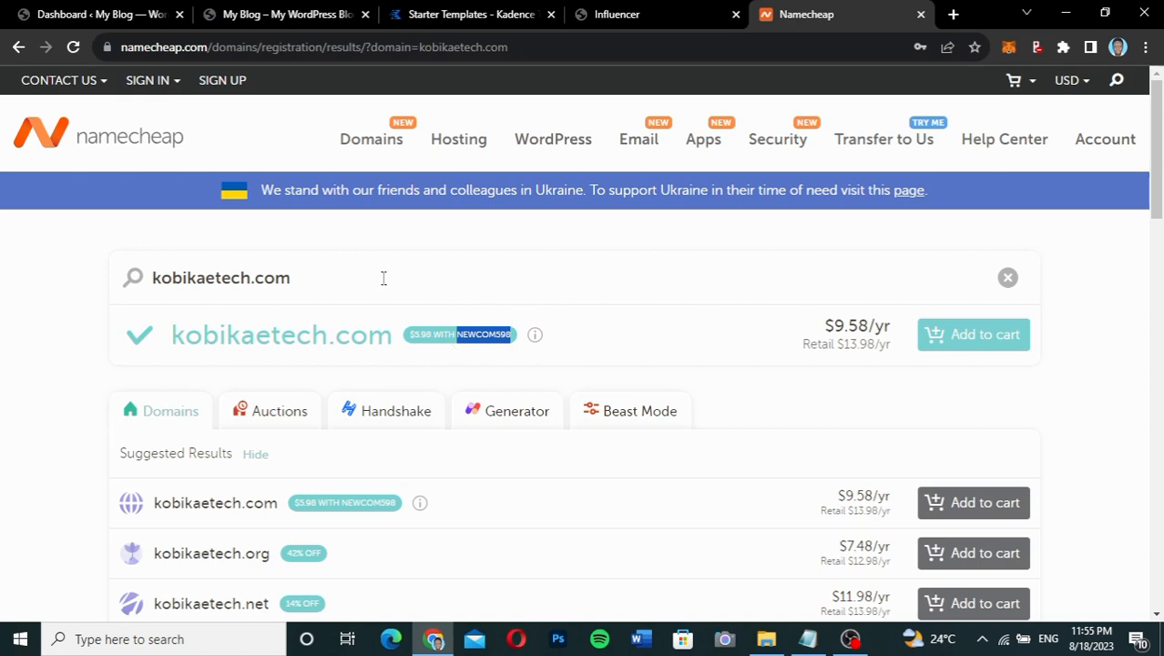
Add kobikaetech.com to the cart and open the Shared Hosting plans page
mouse_move(462, 148)
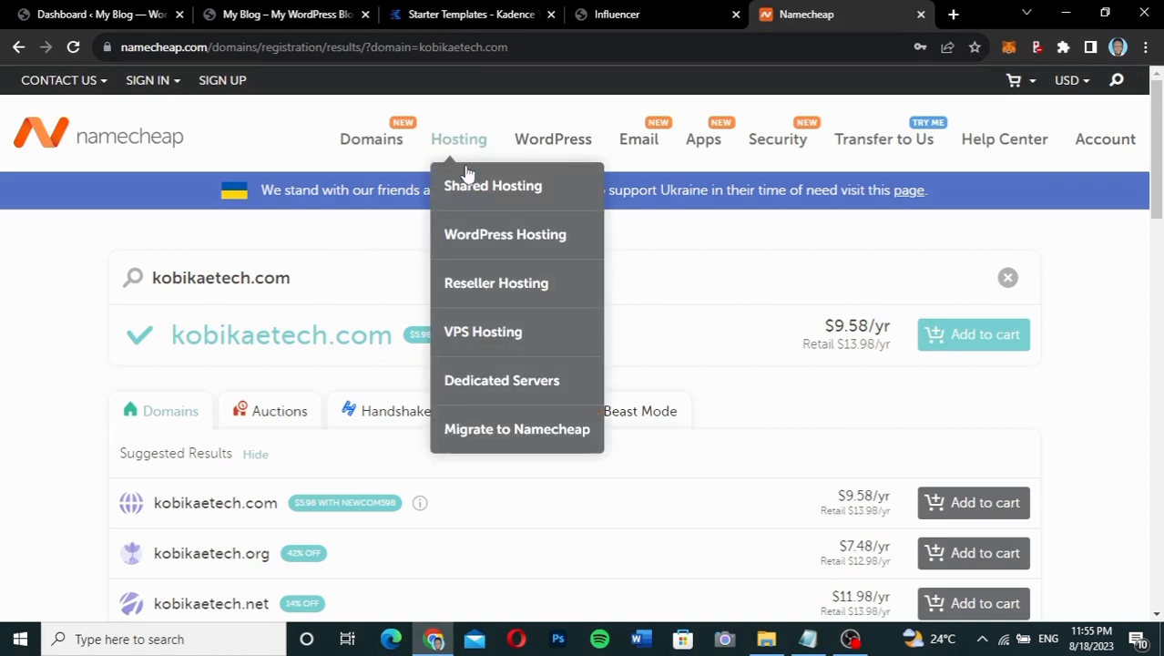
click(996, 339)
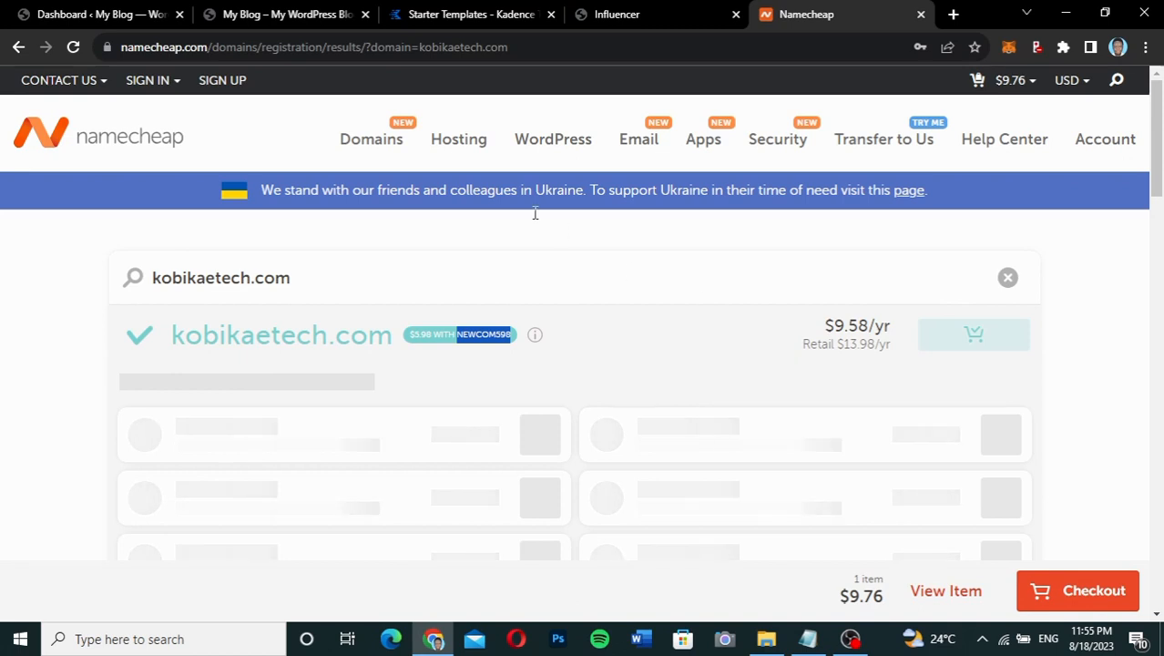
mouse_move(455, 148)
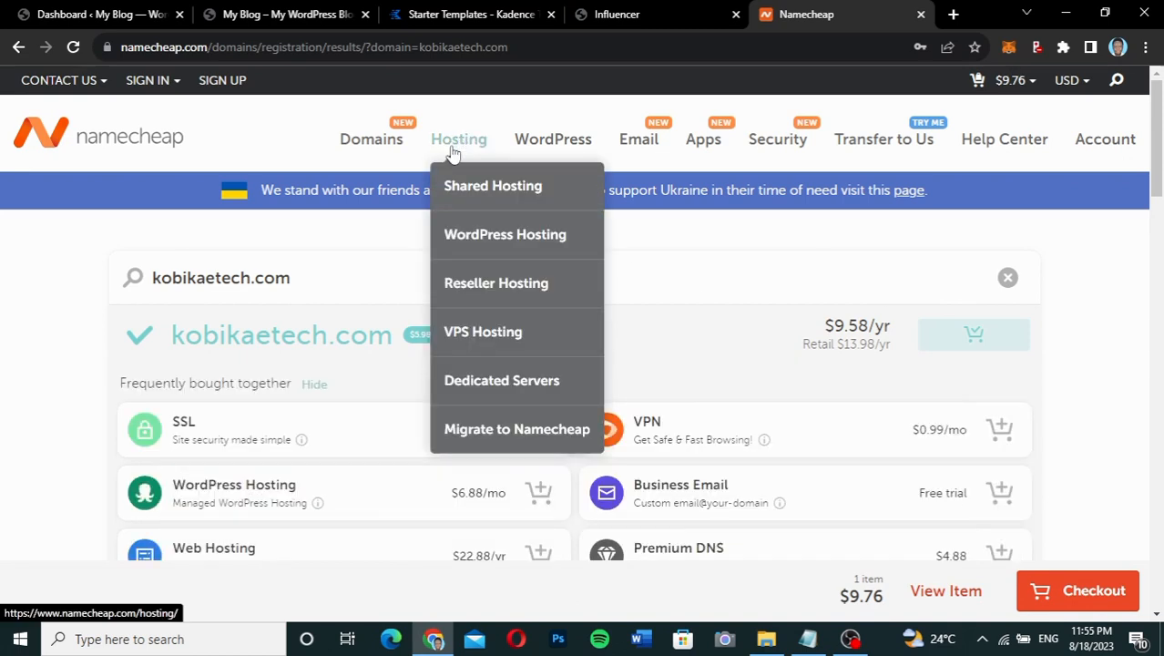
click(492, 187)
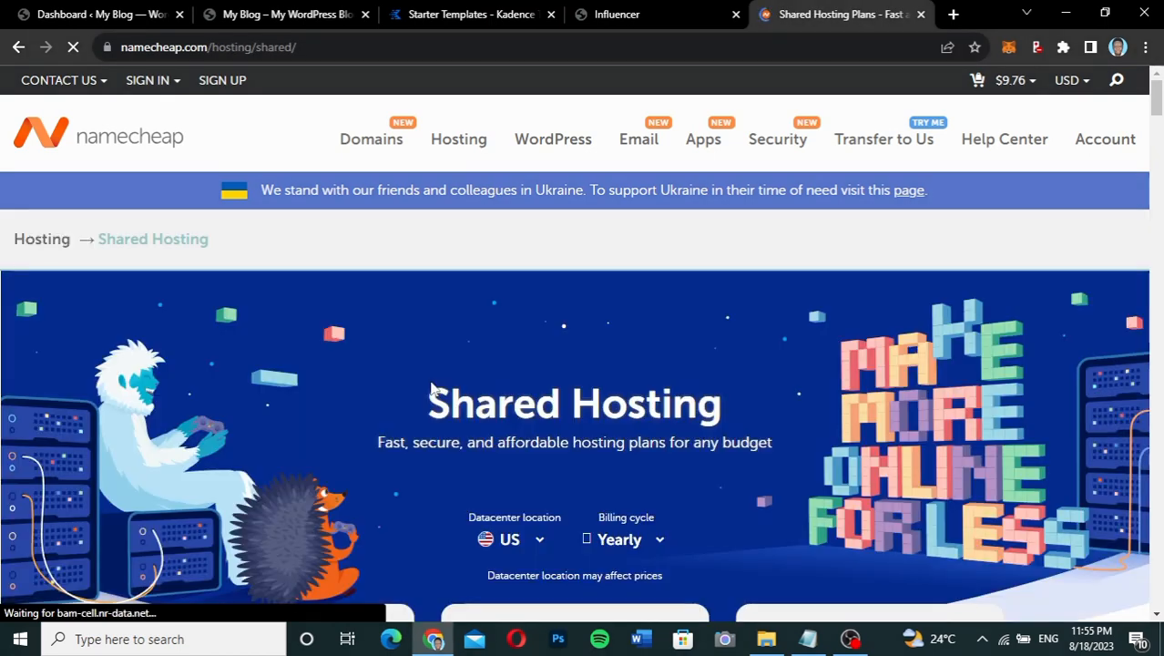
Compare the prices, renewal rates and features of the Stellar, Stellar Plus and Stellar Business hosting plans
scroll(410, 546, down, 3)
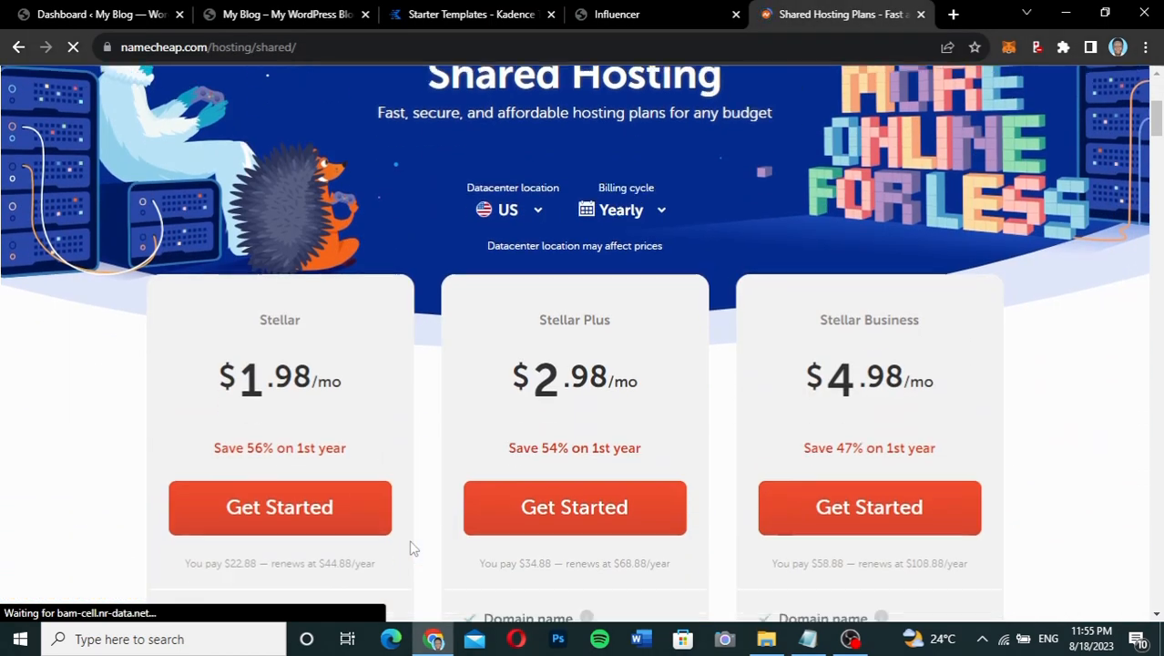
scroll(410, 546, down, 2)
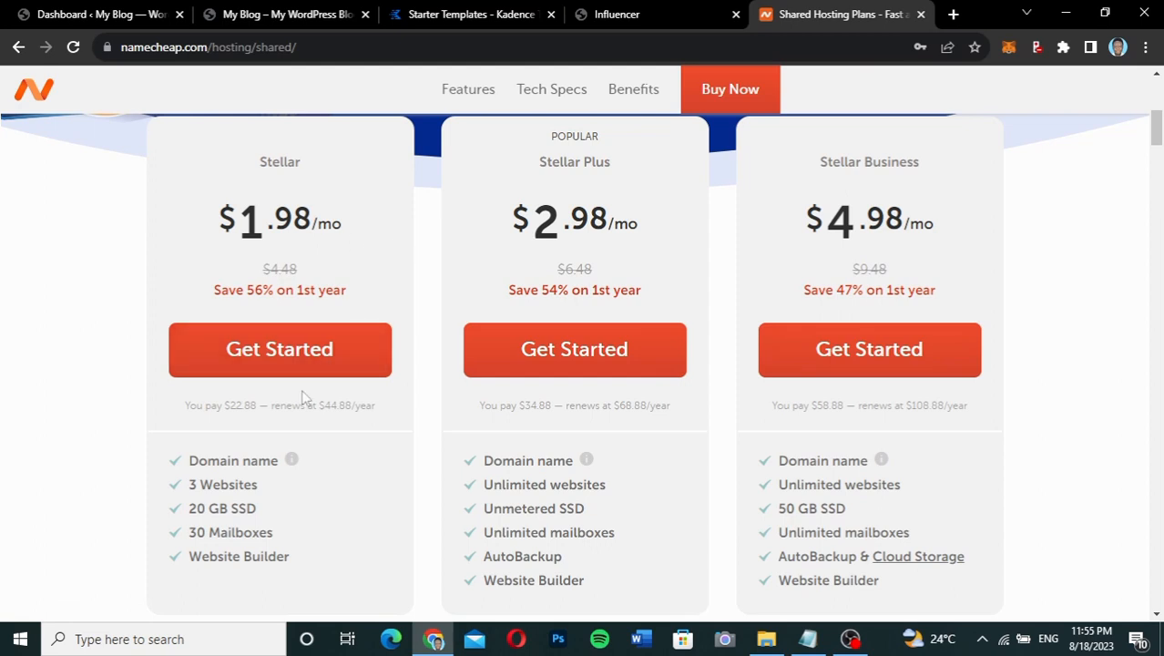
drag(257, 406, 230, 409)
click(258, 404)
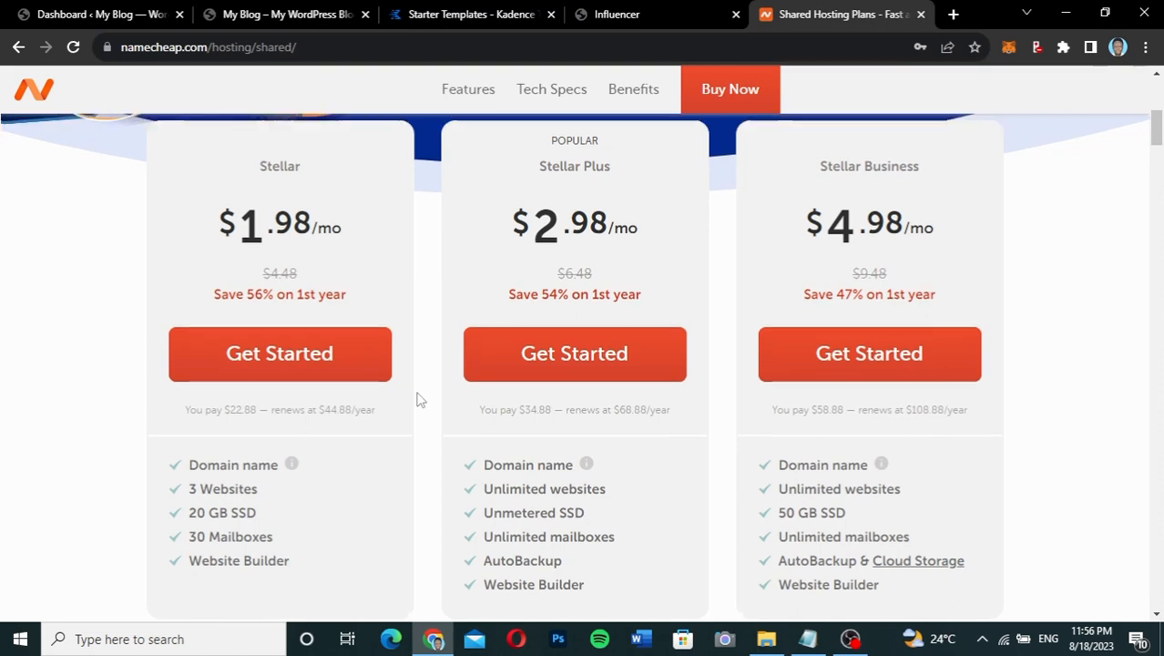
scroll(419, 399, up, 2)
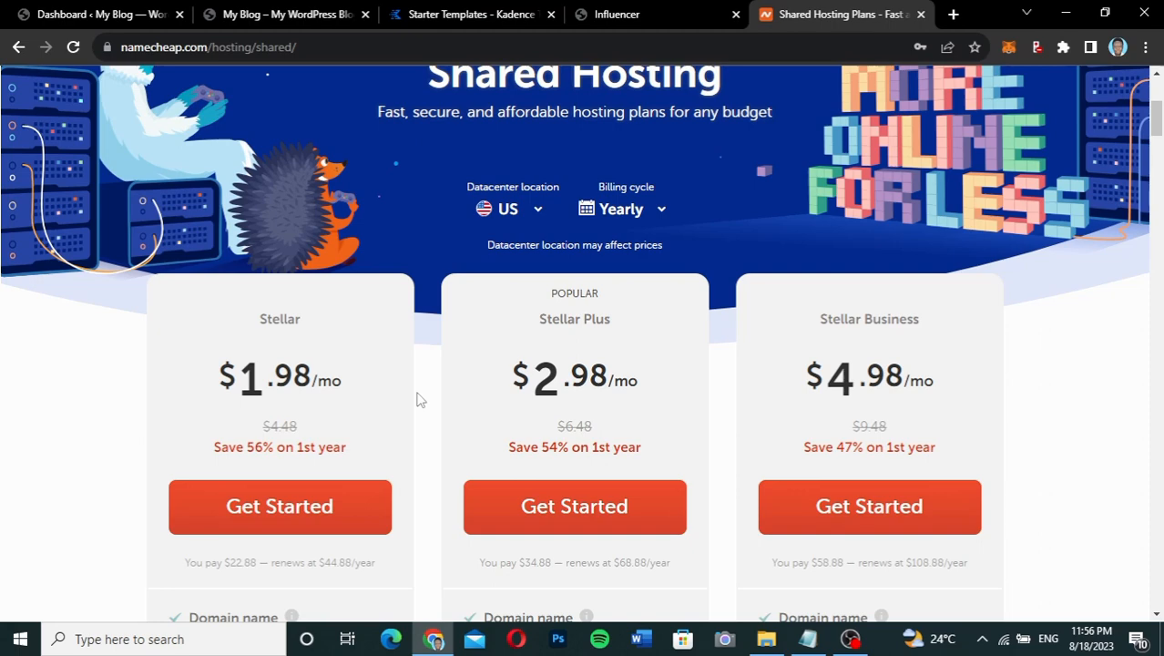
scroll(418, 399, down, 2)
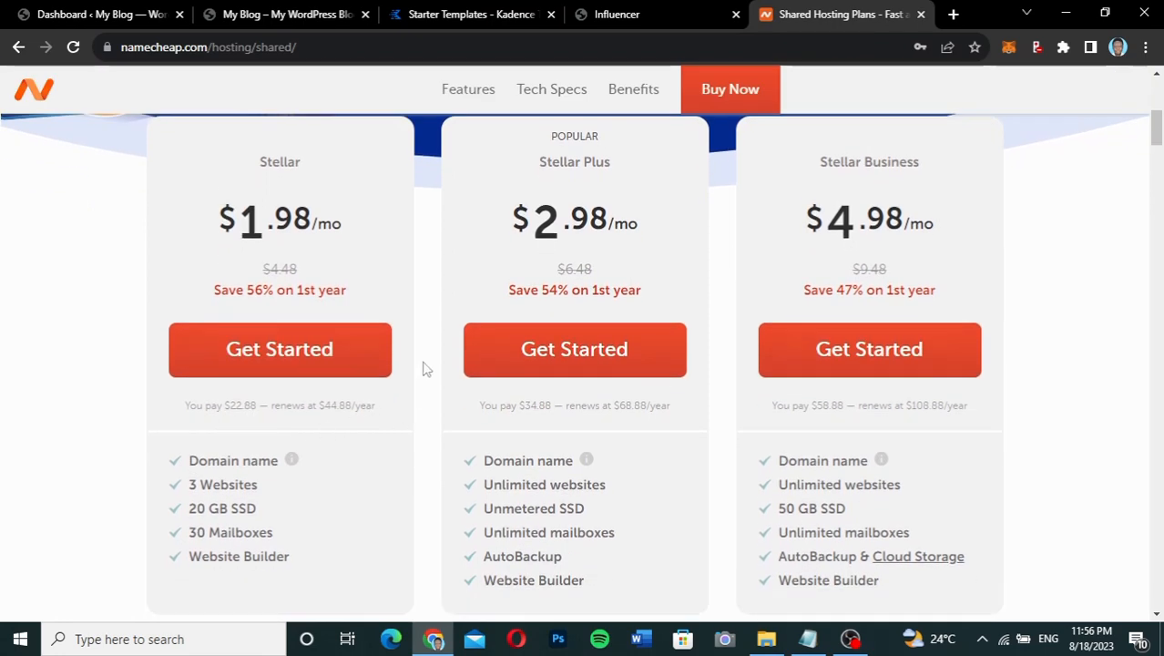
scroll(424, 370, up, 3)
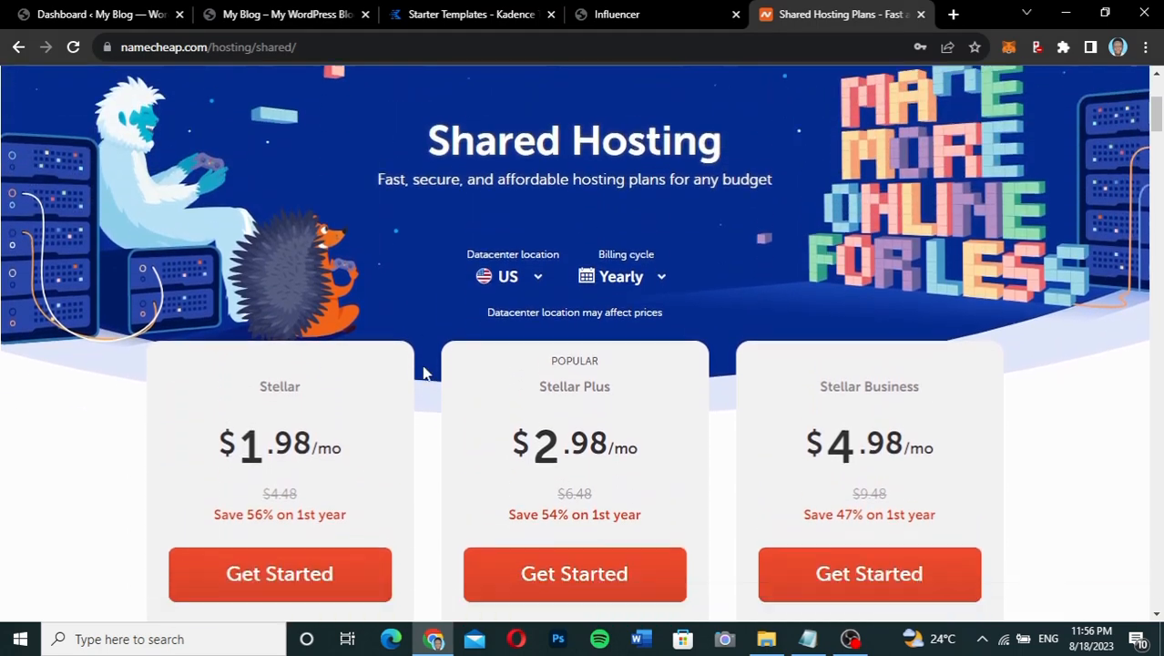
Choose the yearly Stellar plan with the US datacenter and add it to the cart, connected to kobikaetech.com
scroll(419, 374, down, 2)
click(273, 421)
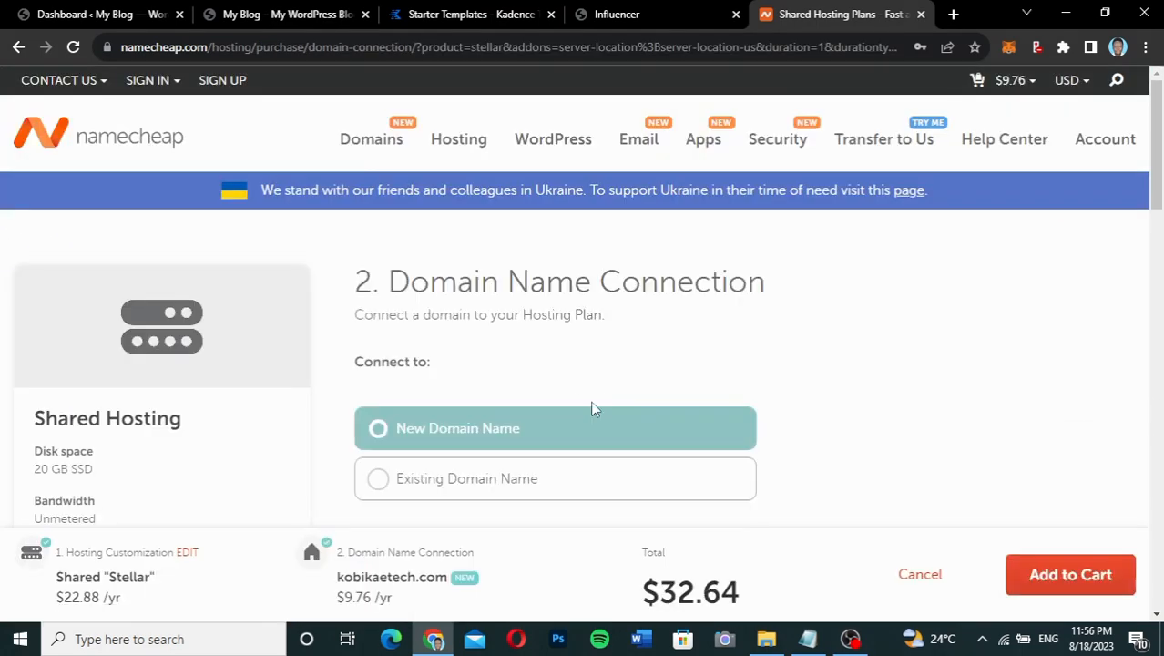
scroll(826, 420, down, 2)
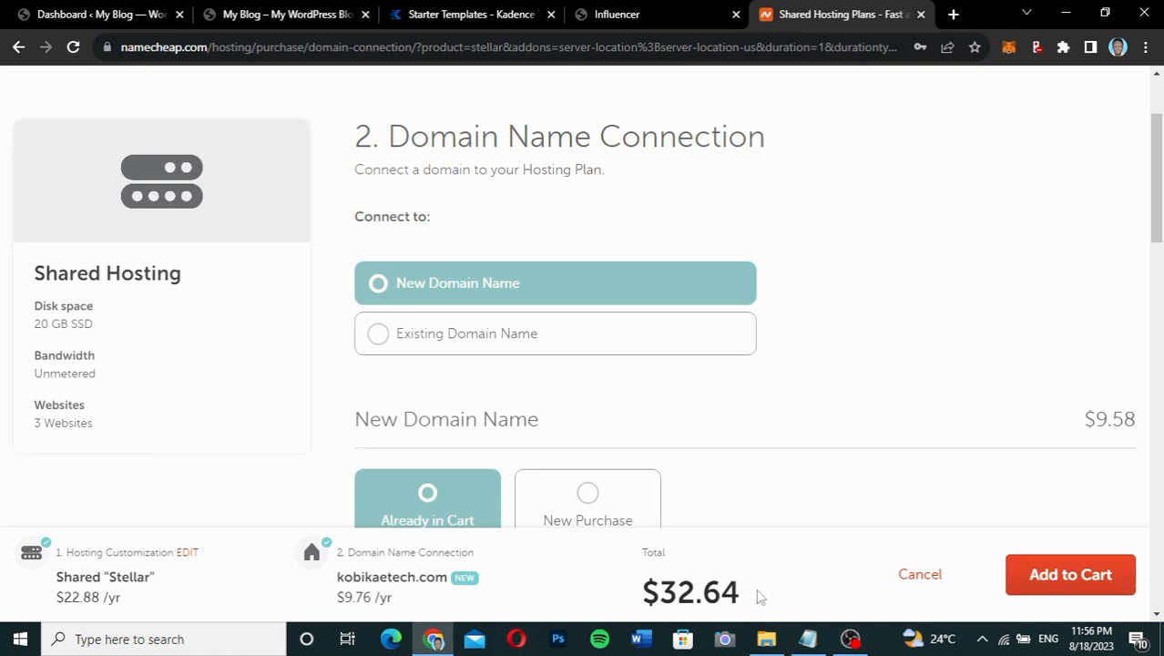
click(1047, 573)
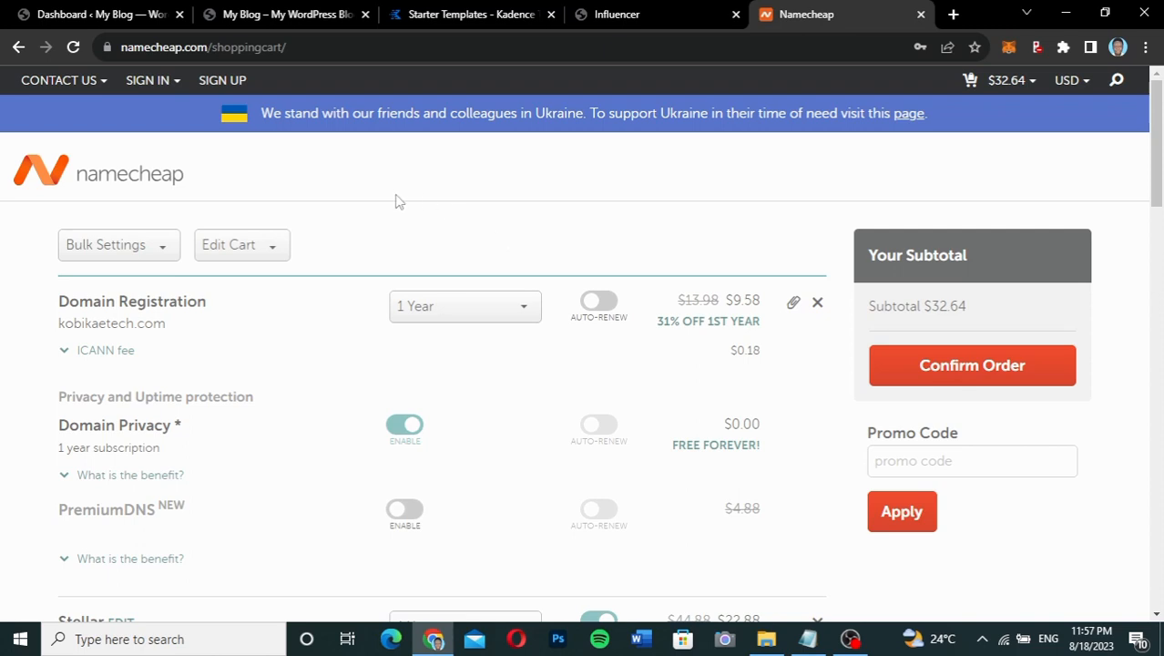
Reload the WordPress site at shopsinghana.website and look over its homepage
click(278, 16)
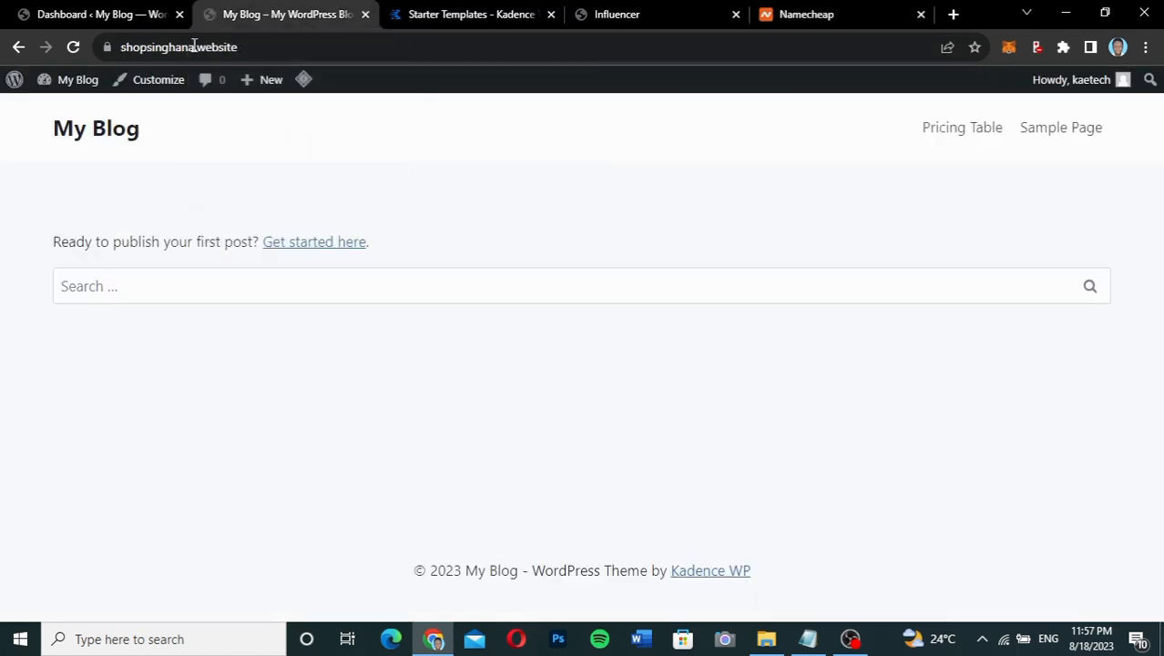
click(73, 47)
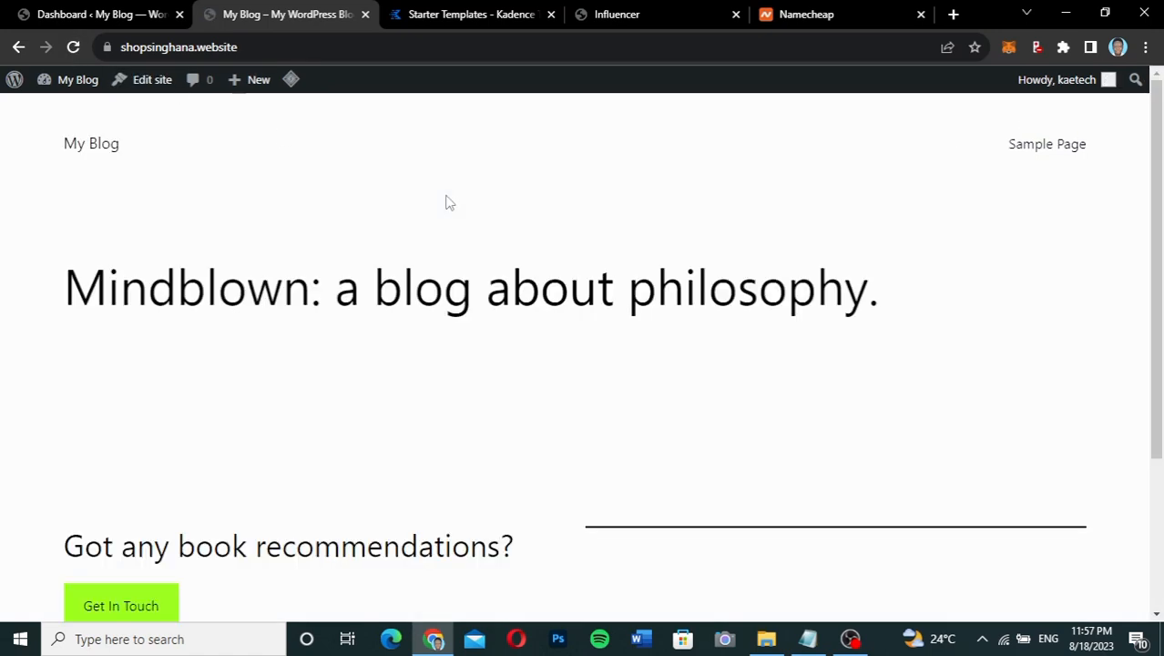
scroll(374, 374, down, 3)
scroll(374, 393, up, 3)
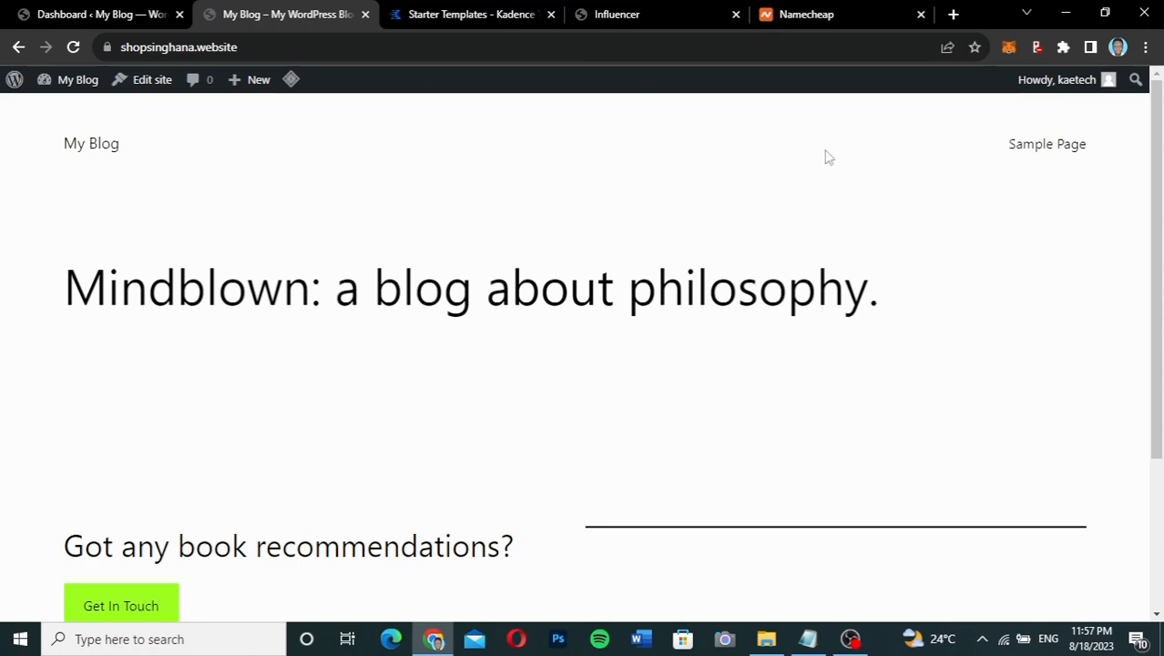
Close the Namecheap shopping cart page and scroll through the Influencer starter template demo
click(856, 14)
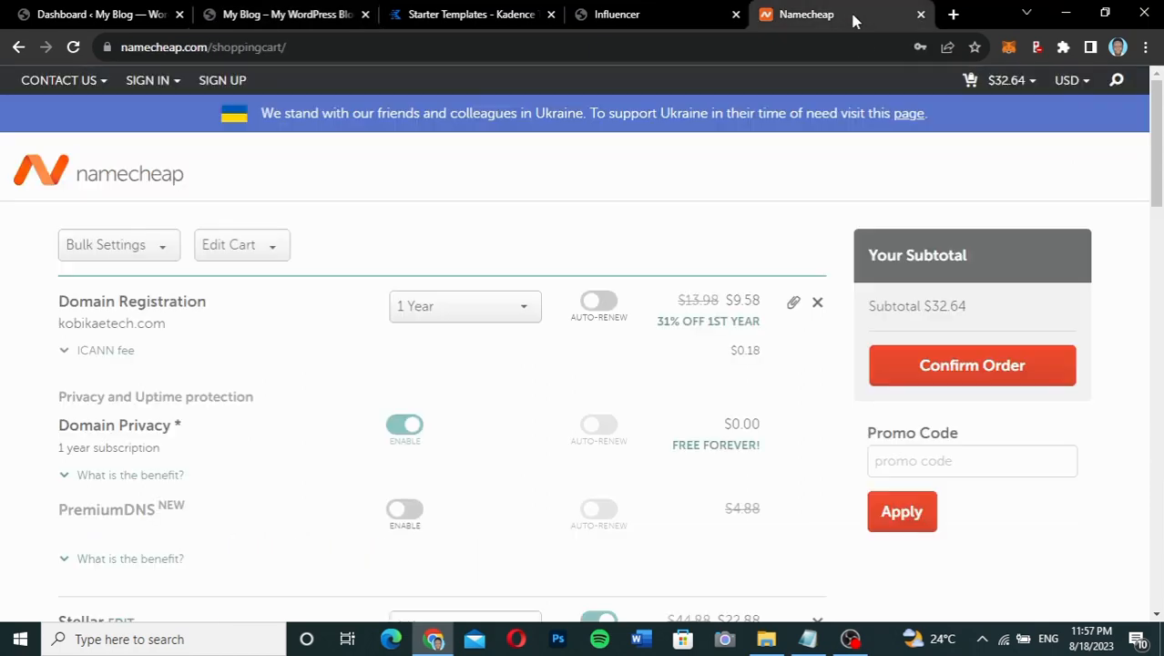
click(920, 14)
scroll(571, 420, down, 15)
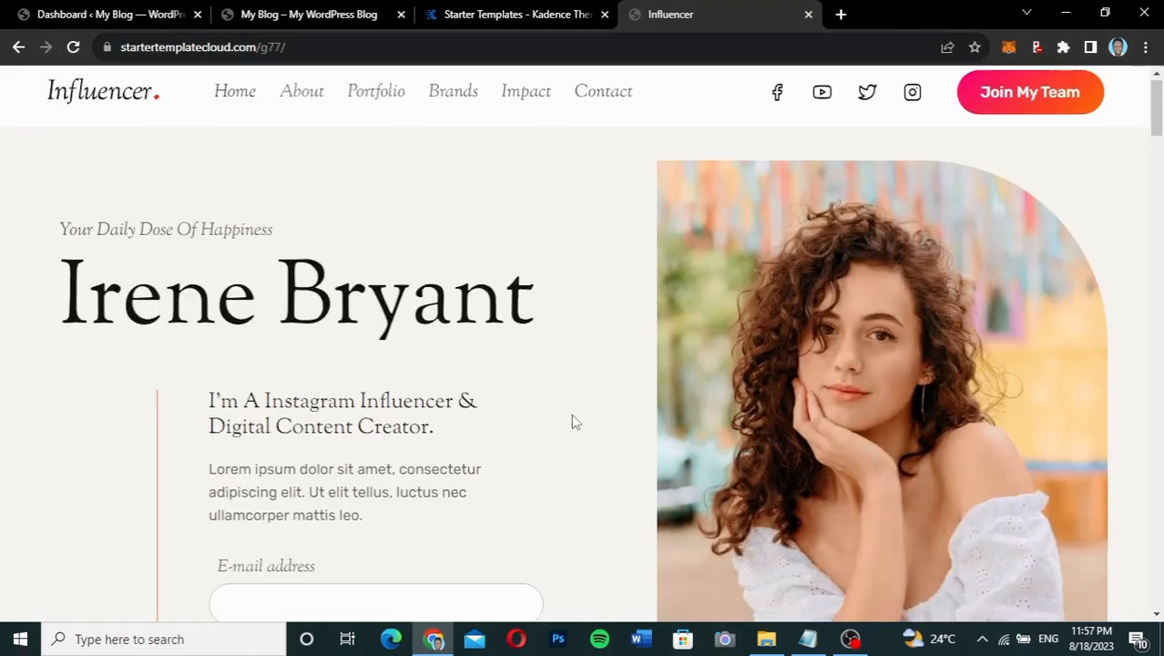
Finish looking over the Influencer template demo and open kaetechdigital.com/kadence in a new browser tab
scroll(572, 420, up, 15)
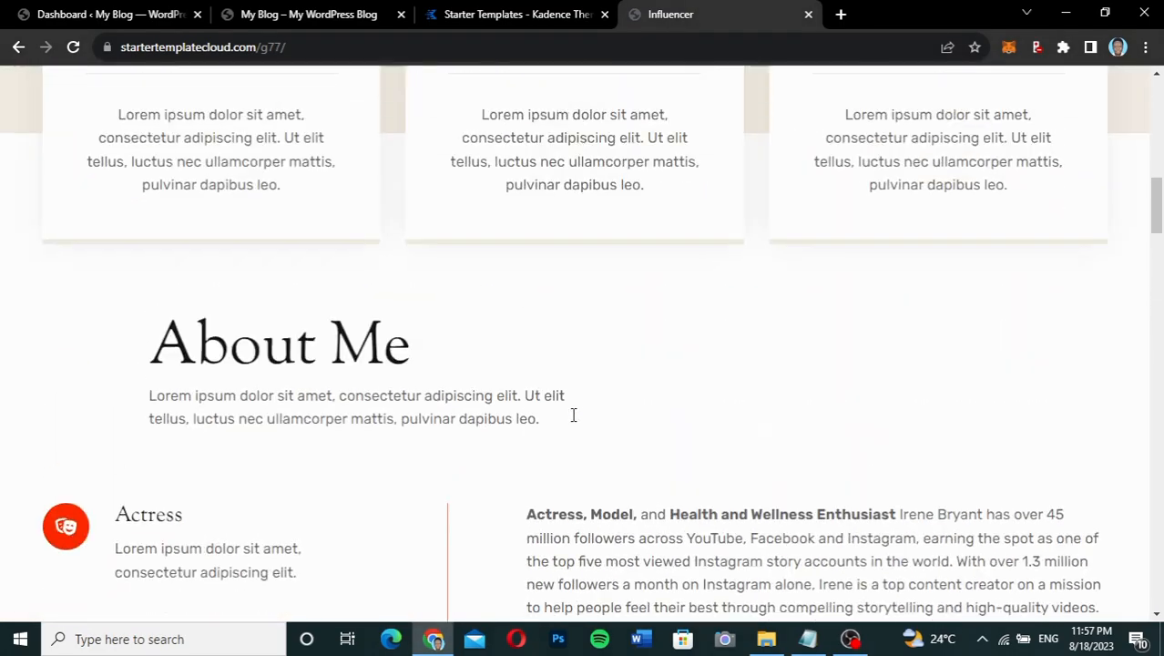
scroll(571, 414, up, 1)
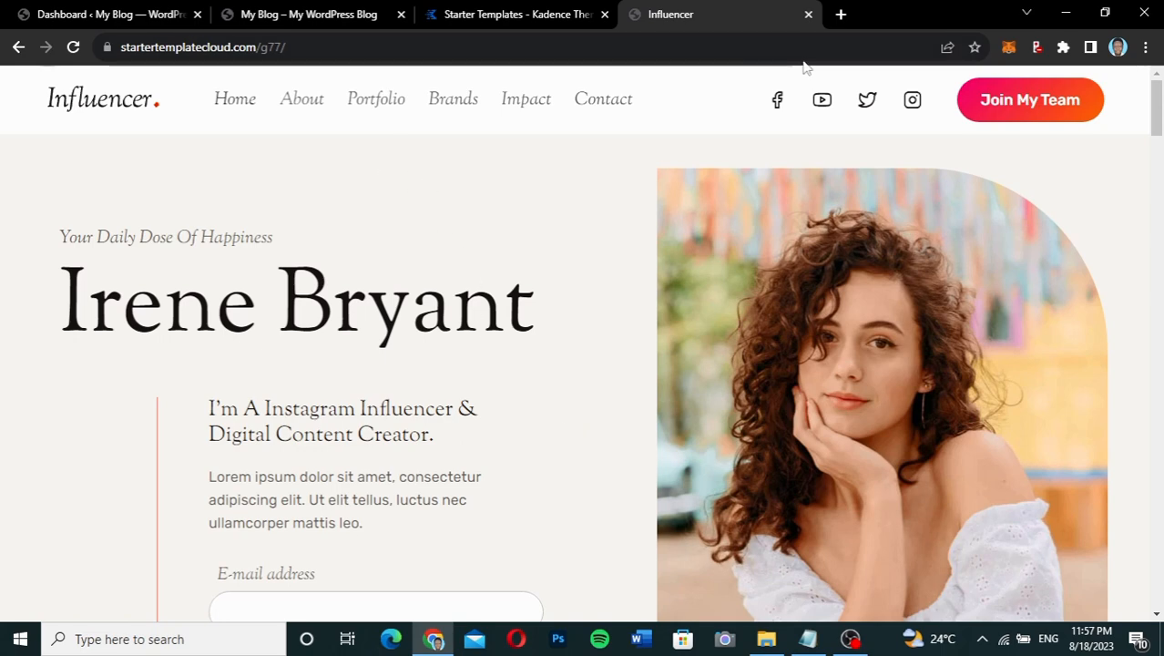
click(840, 14)
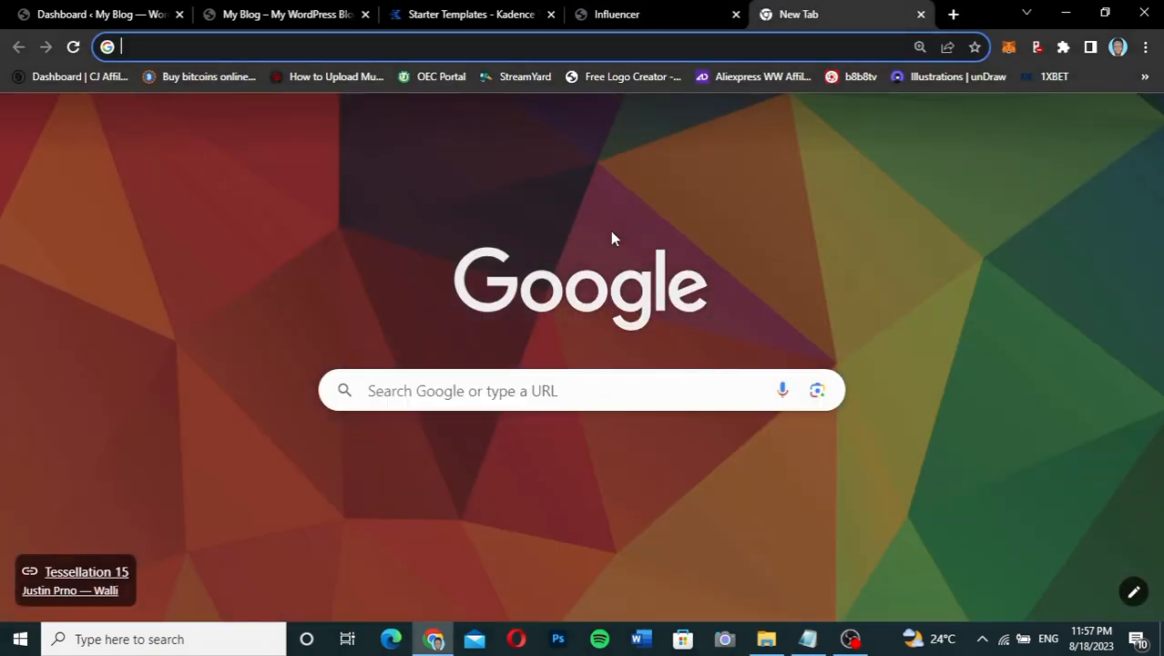
text(kaetechdig)
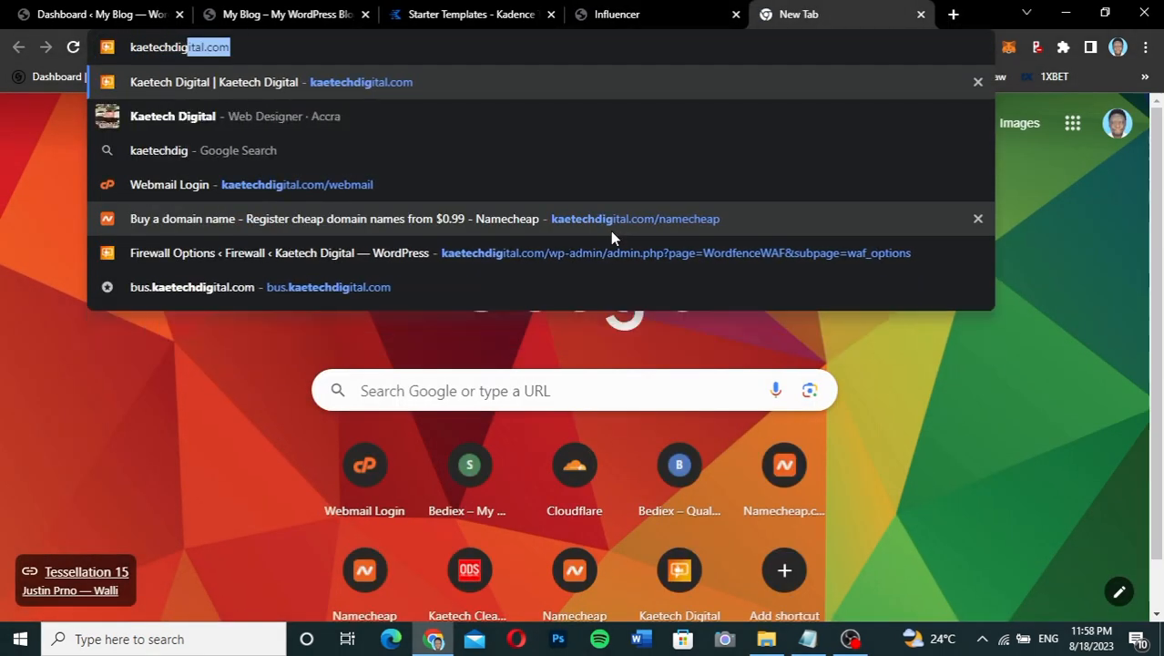
text(ital.com)
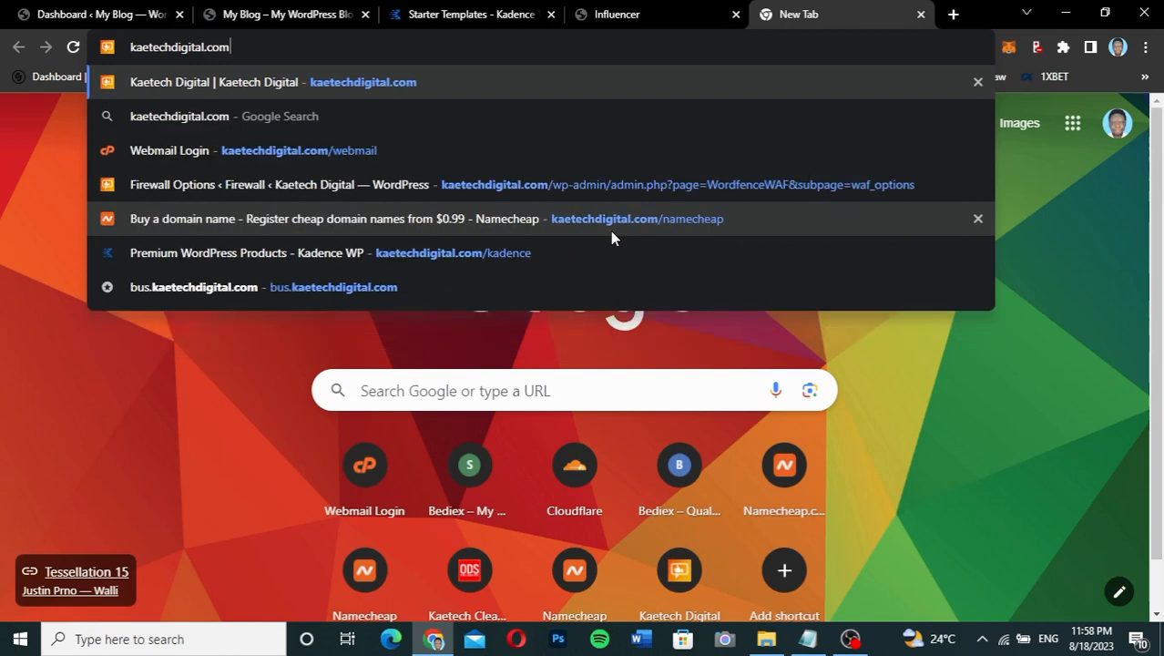
text(/k)
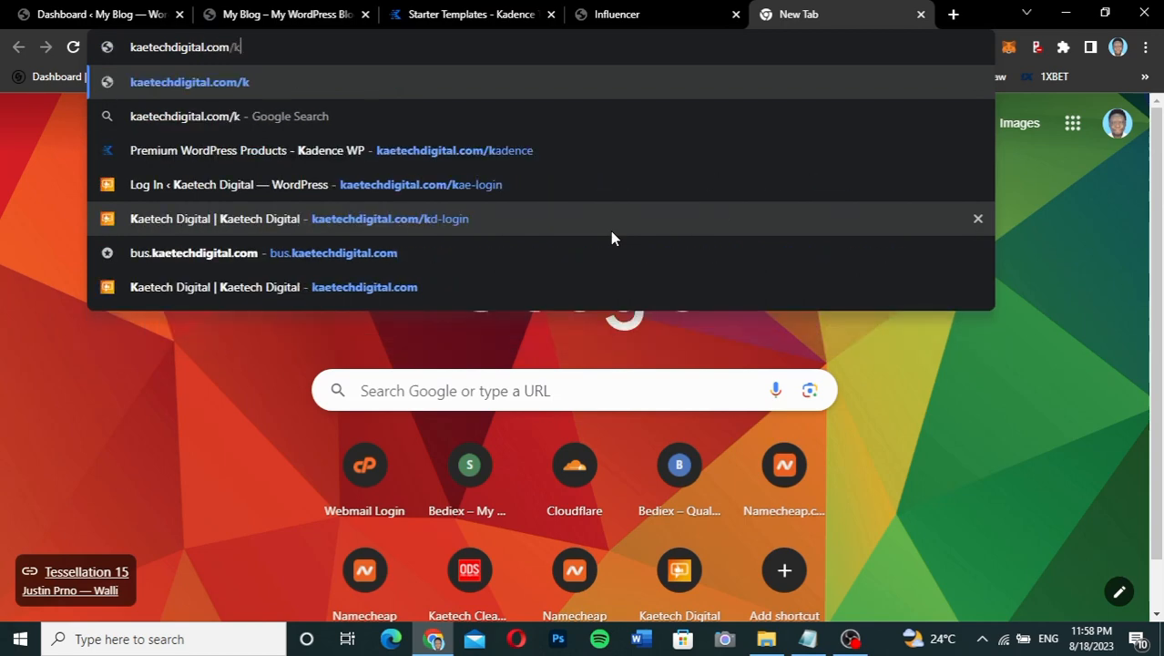
text(adence)
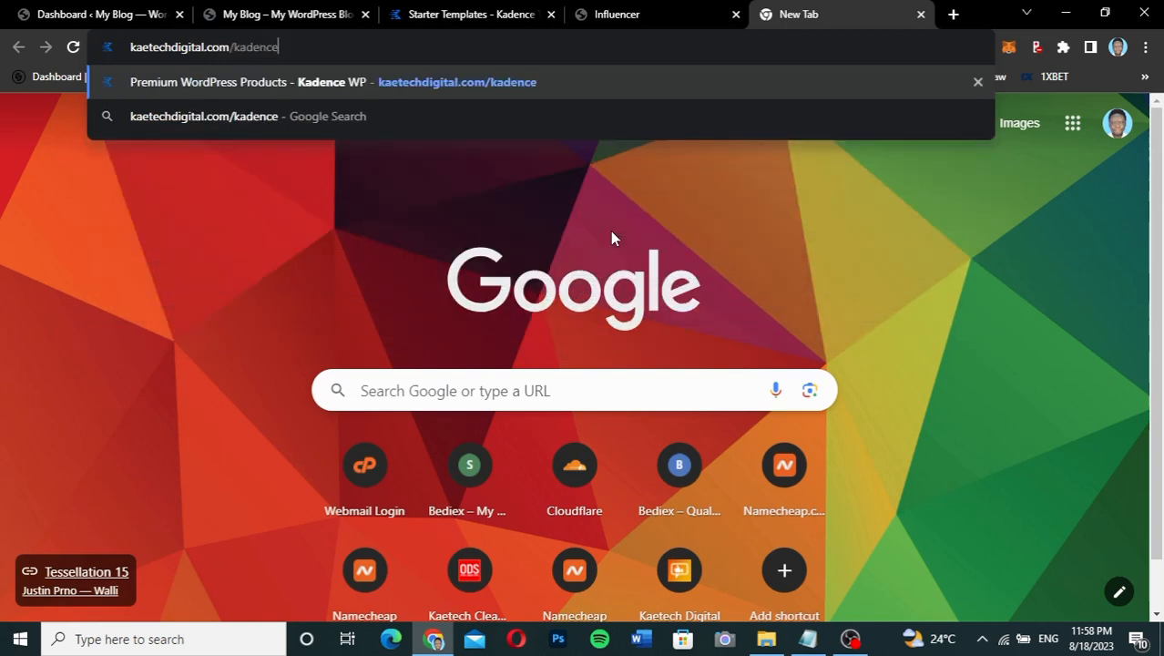
key(Return)
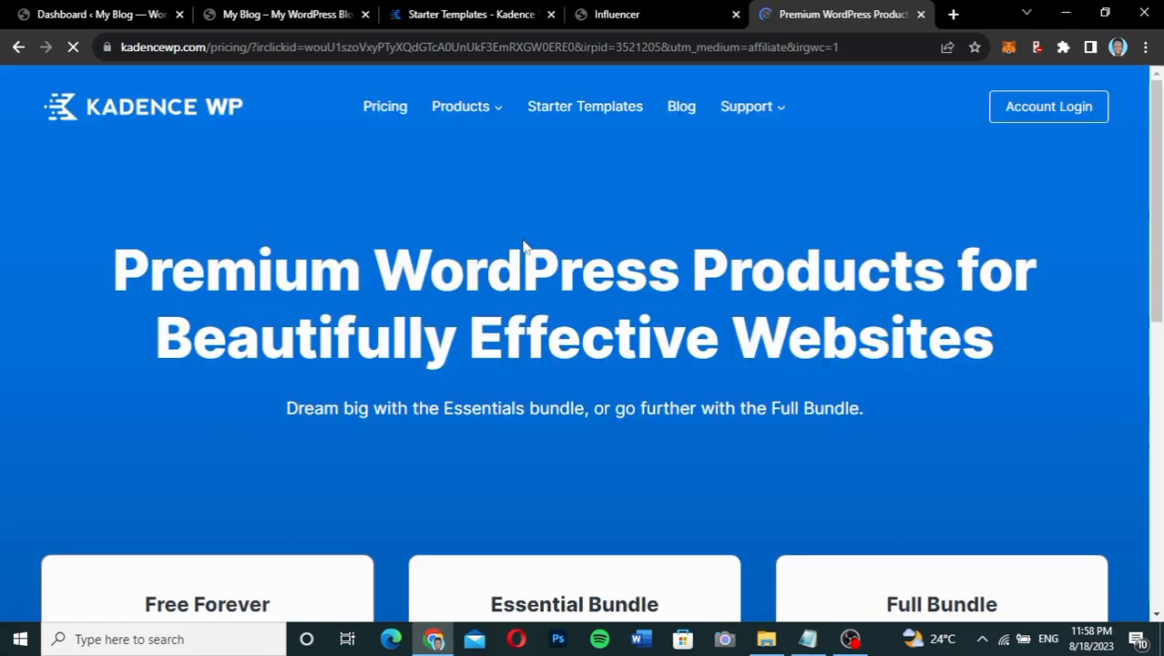
Compare the prices and terms of Kadence's Free Forever, Essential Bundle and Full Bundle plans
scroll(863, 347, down, 3)
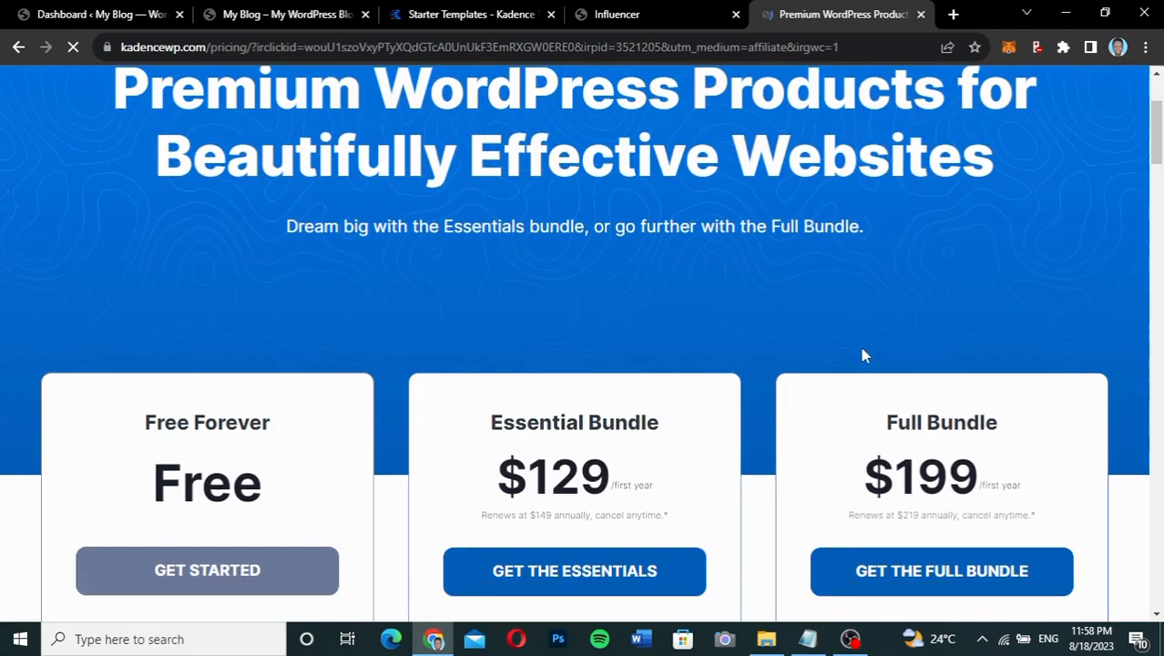
scroll(863, 352, up, 2)
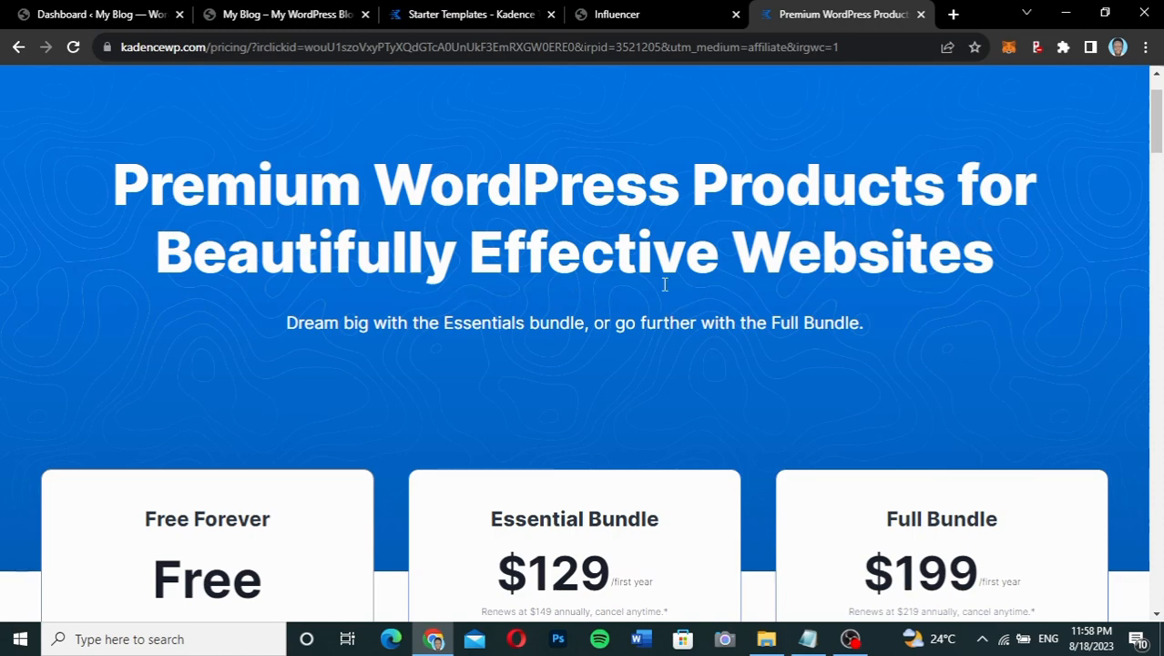
scroll(753, 386, down, 3)
scroll(753, 386, down, 1)
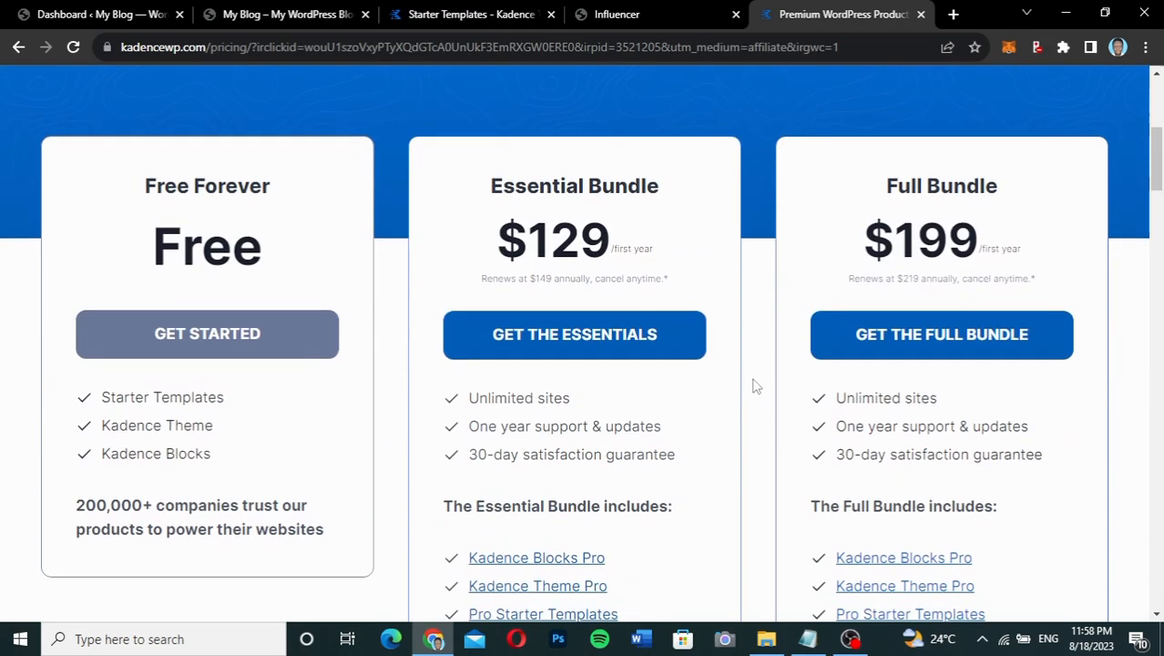
scroll(753, 385, down, 1)
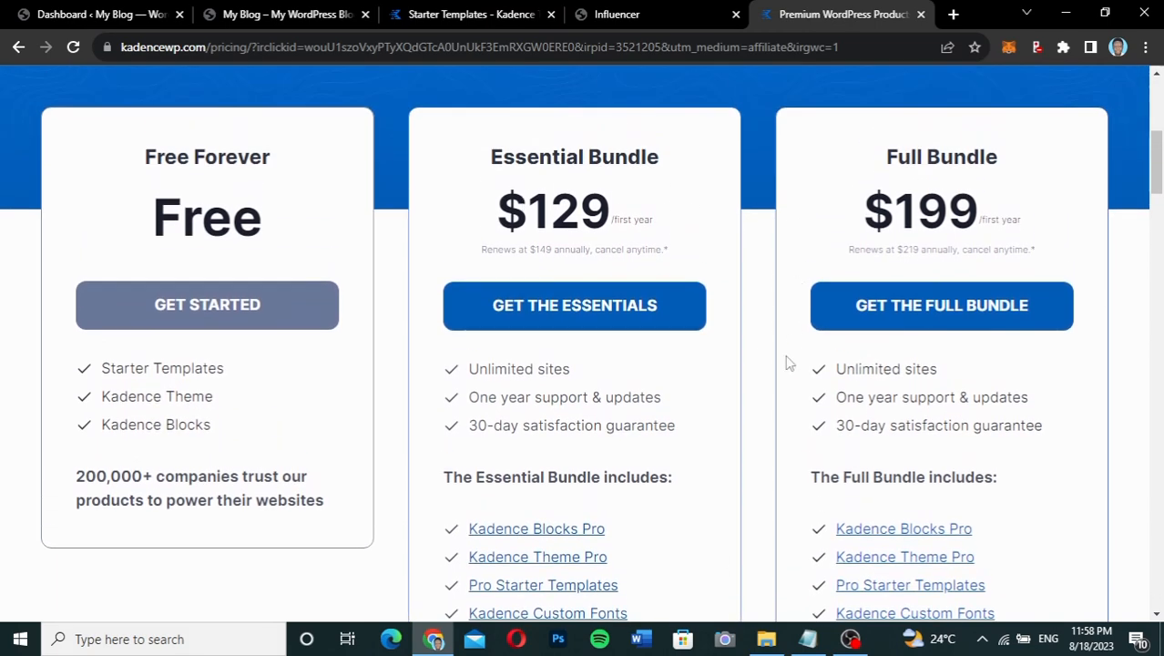
scroll(788, 362, down, 3)
scroll(789, 363, up, 3)
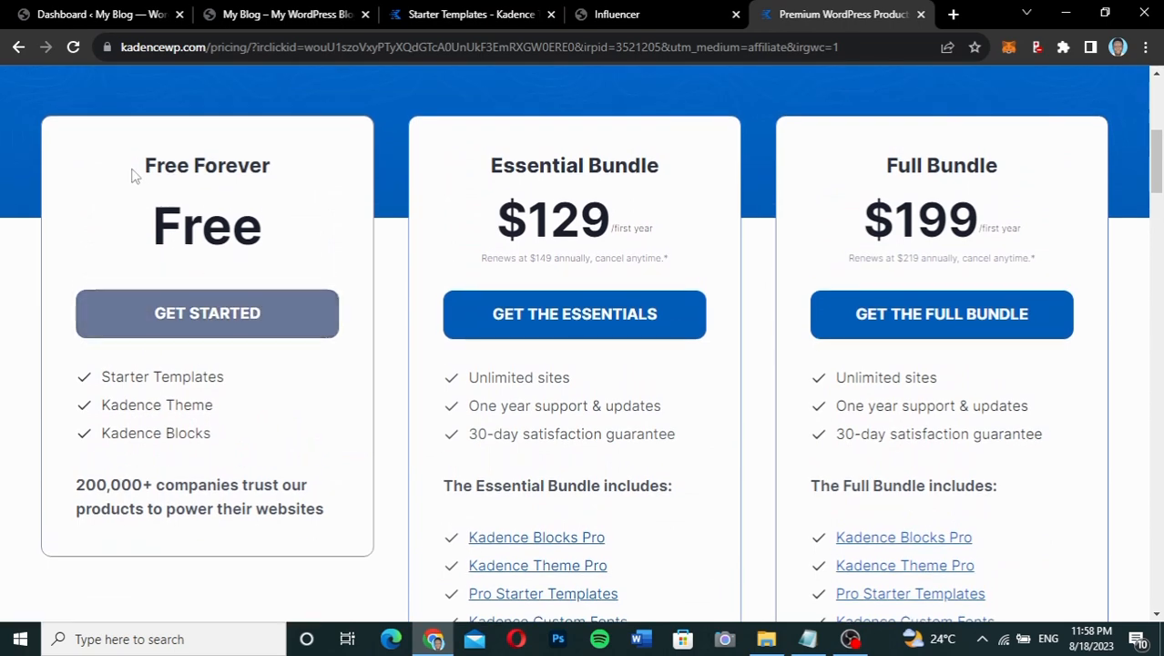
drag(132, 174, 283, 172)
click(283, 174)
drag(492, 169, 715, 178)
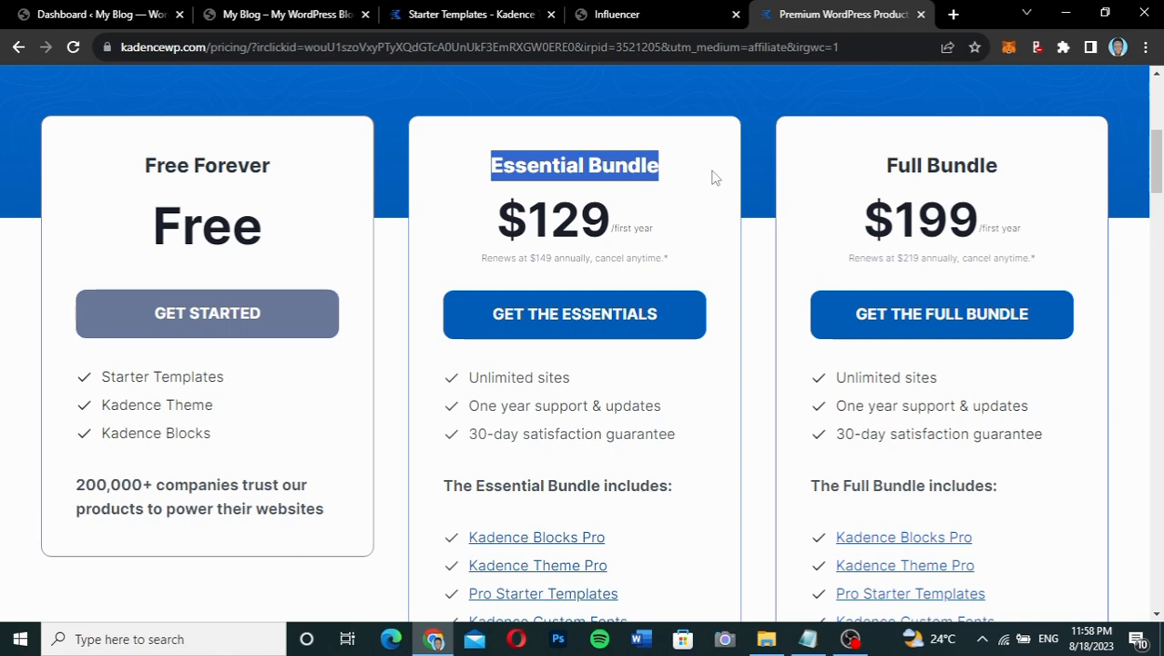
click(714, 177)
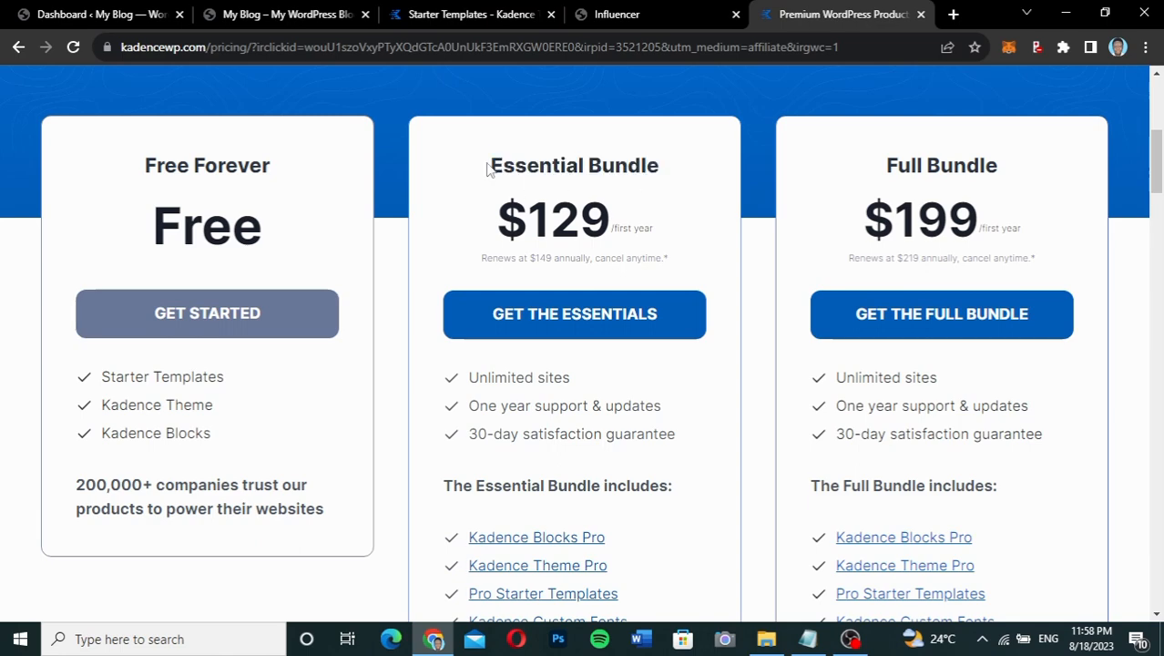
drag(489, 168, 721, 167)
drag(875, 175, 1025, 172)
click(743, 254)
Examine the lists of products included in the Essential Bundle and the Full Bundle
scroll(745, 254, down, 1)
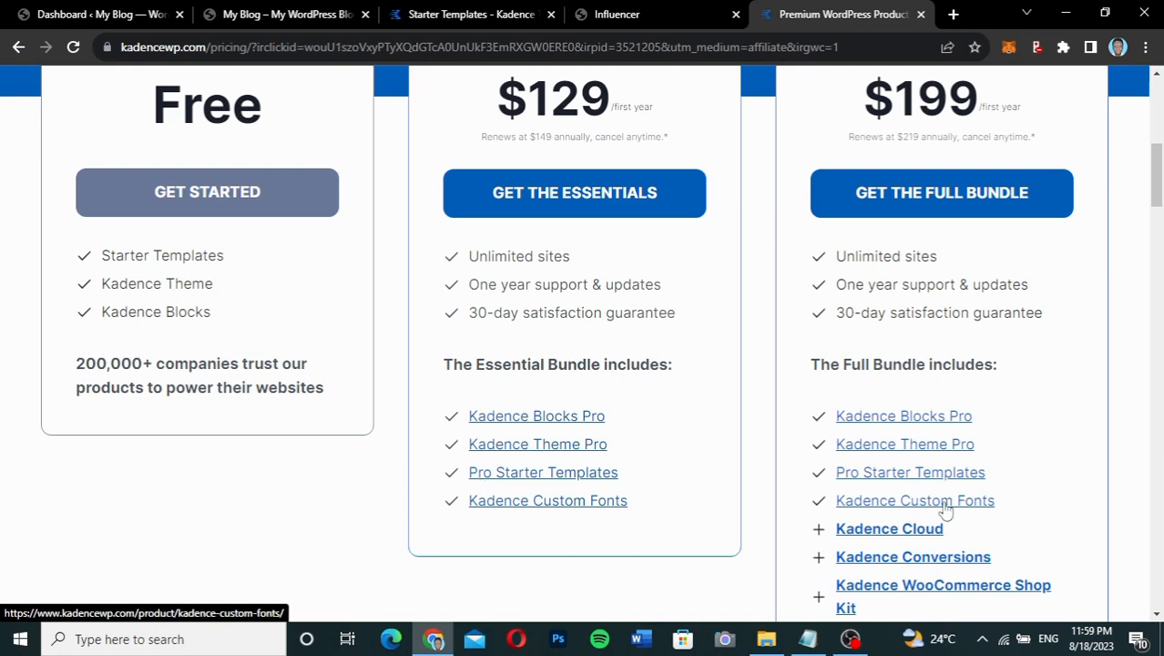
scroll(1064, 512, down, 2)
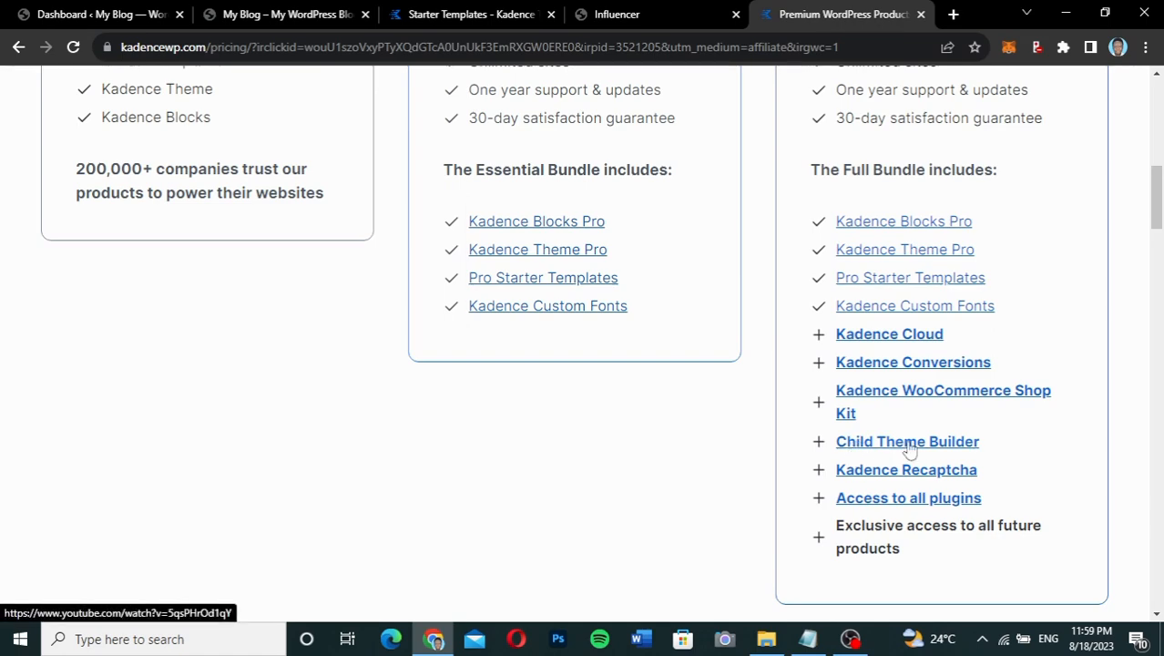
drag(781, 318, 712, 398)
click(712, 398)
scroll(667, 463, up, 1)
scroll(665, 460, up, 3)
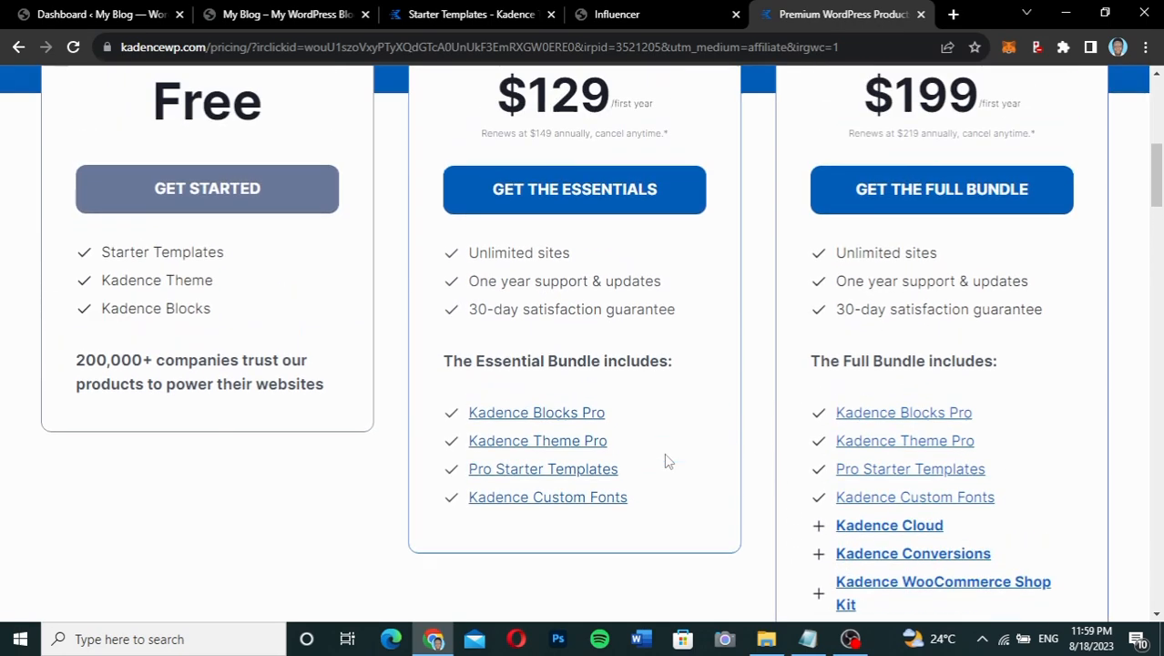
Get started with the Free Forever plan and download Kadence Theme, Kadence Blocks and Starter Templates without subscribing by e-mail
scroll(314, 324, up, 1)
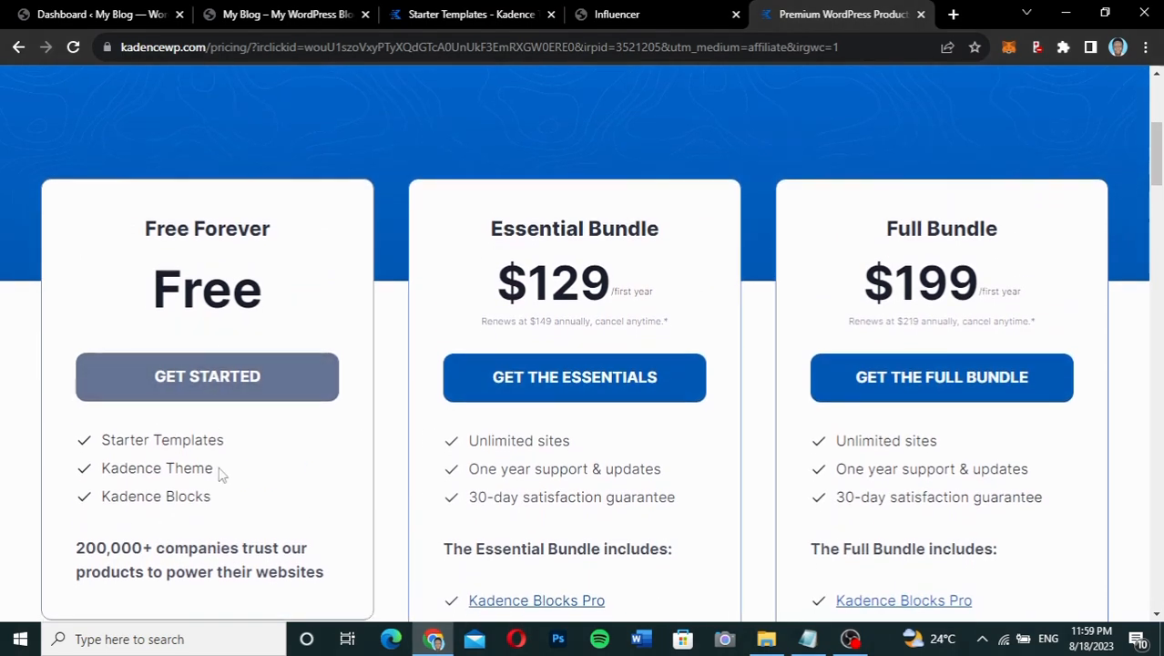
click(205, 384)
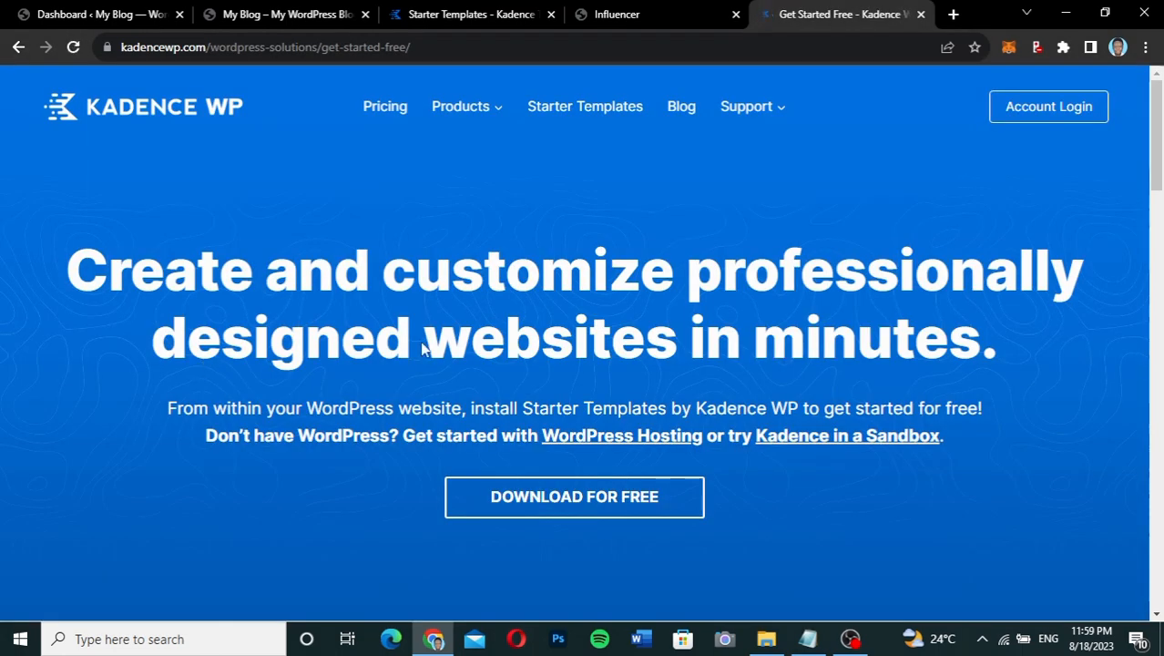
scroll(745, 387, down, 1)
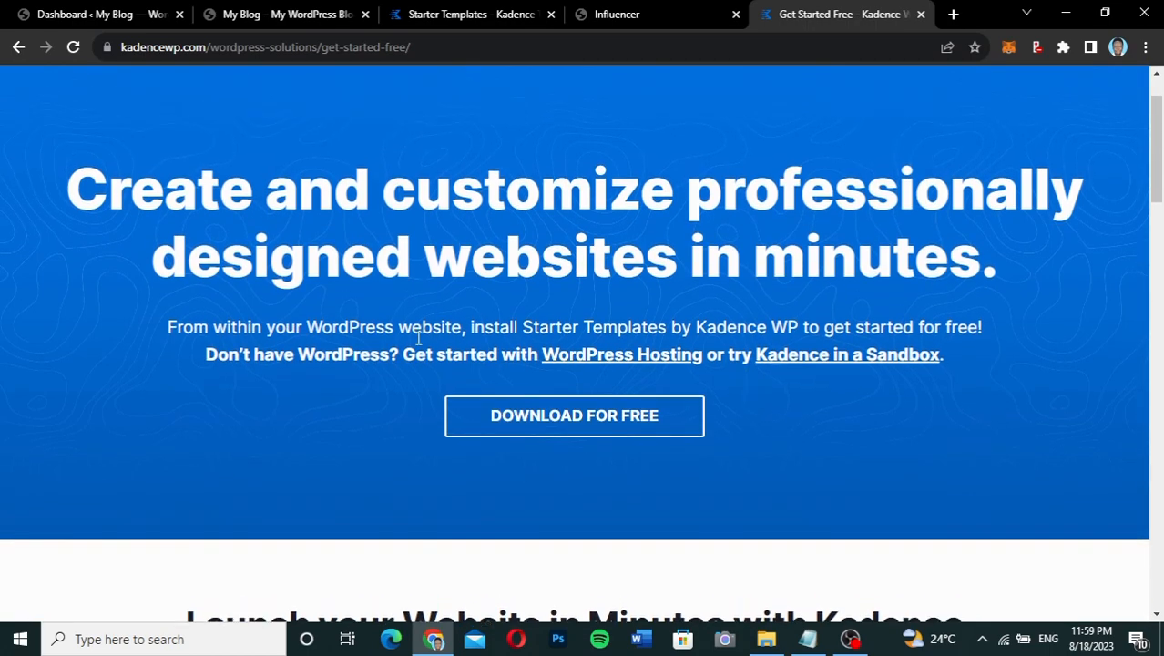
click(583, 421)
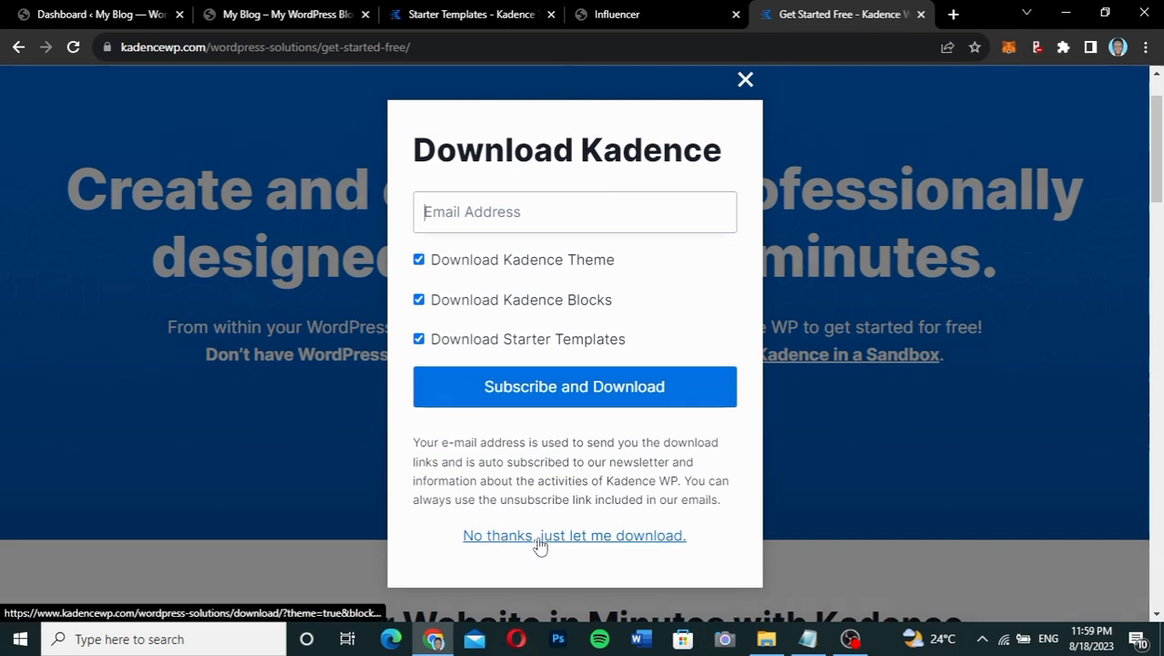
click(585, 537)
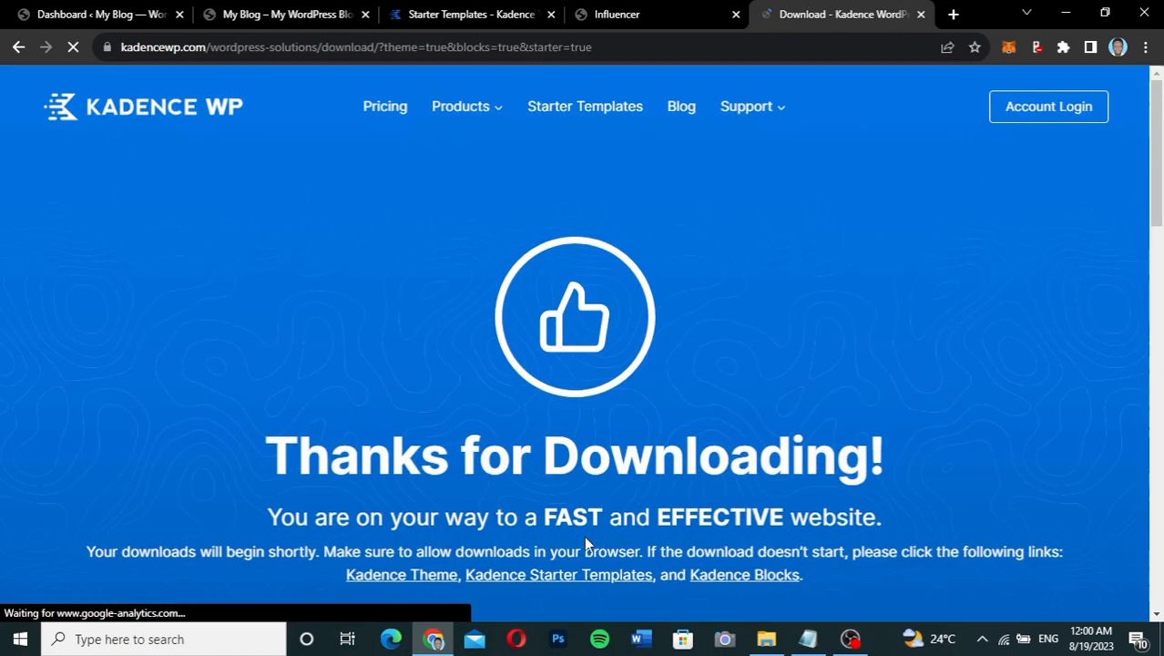
Dismiss the site's request to download multiple files and check the recent downloads
scroll(700, 496, down, 1)
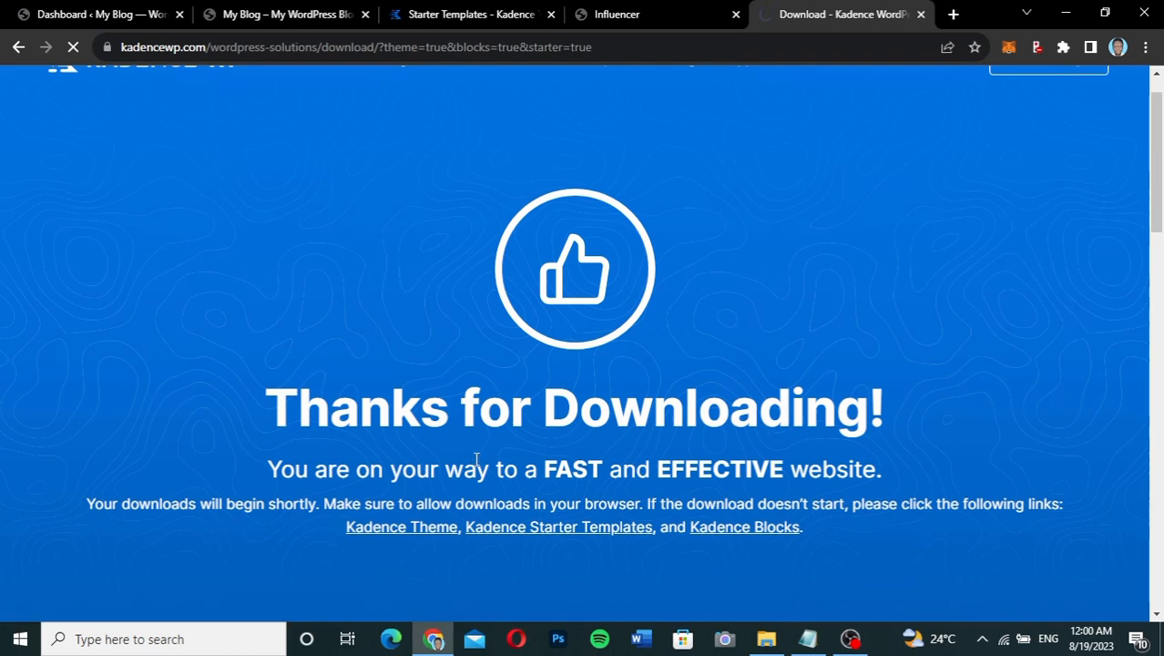
scroll(886, 264, up, 1)
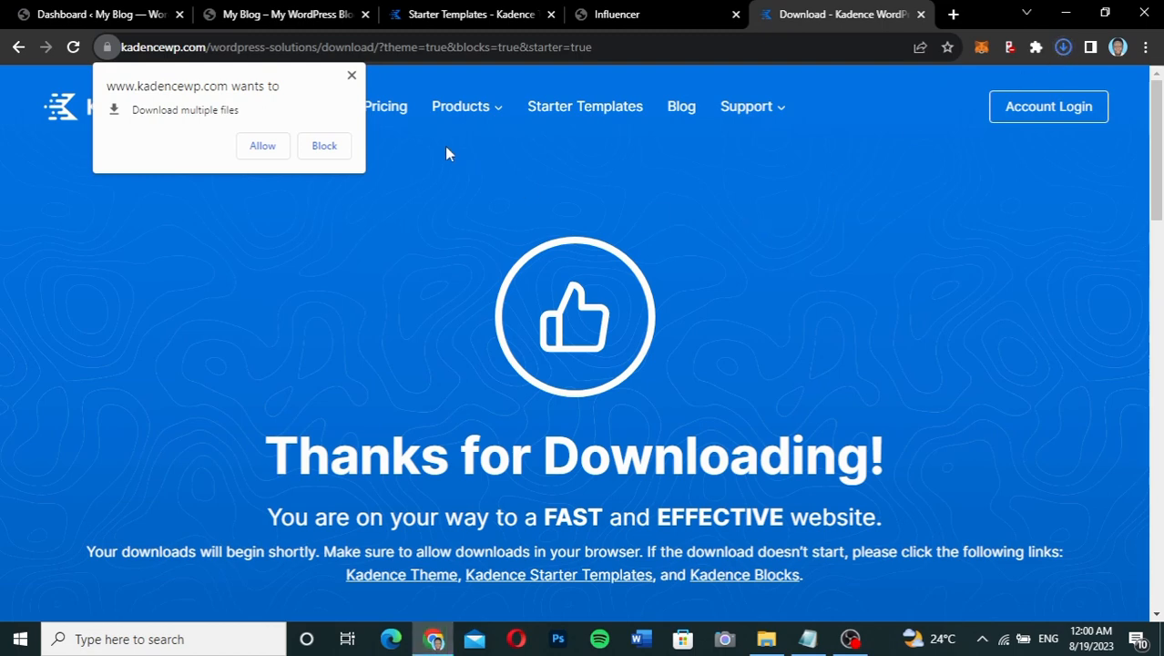
click(352, 76)
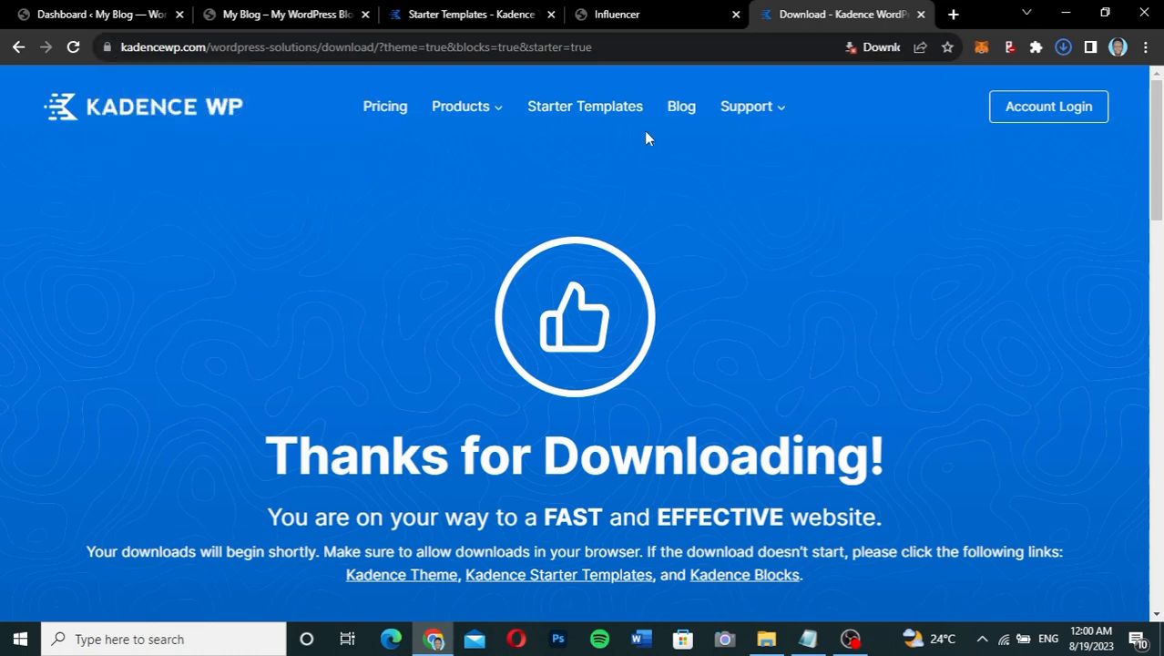
click(1063, 49)
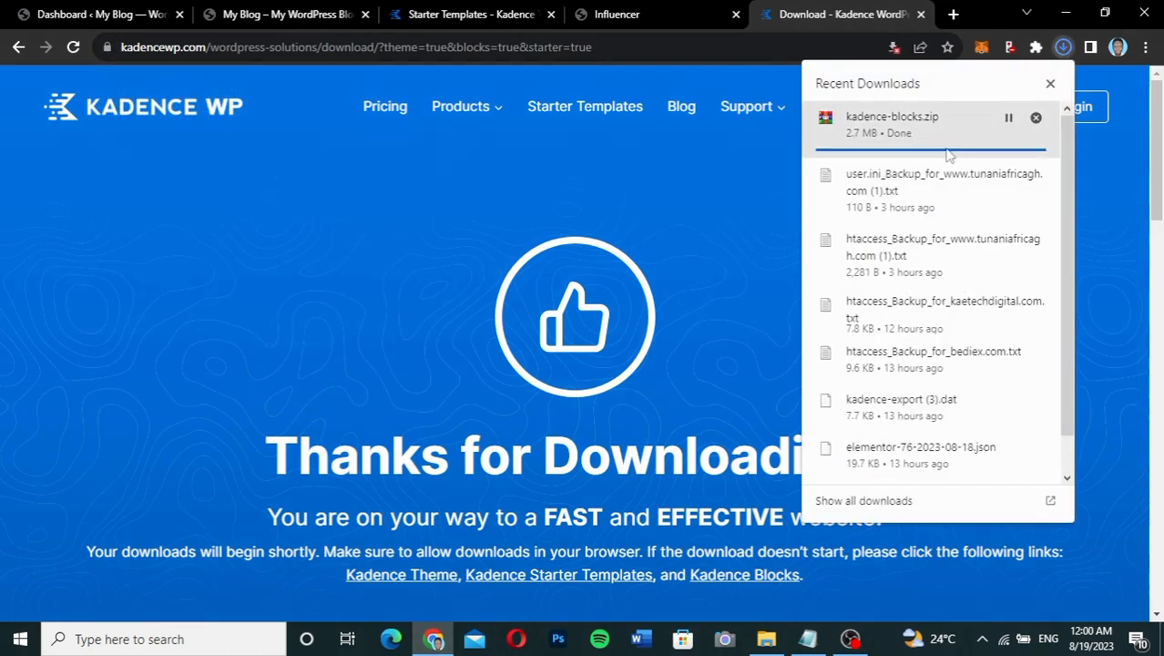
click(1061, 46)
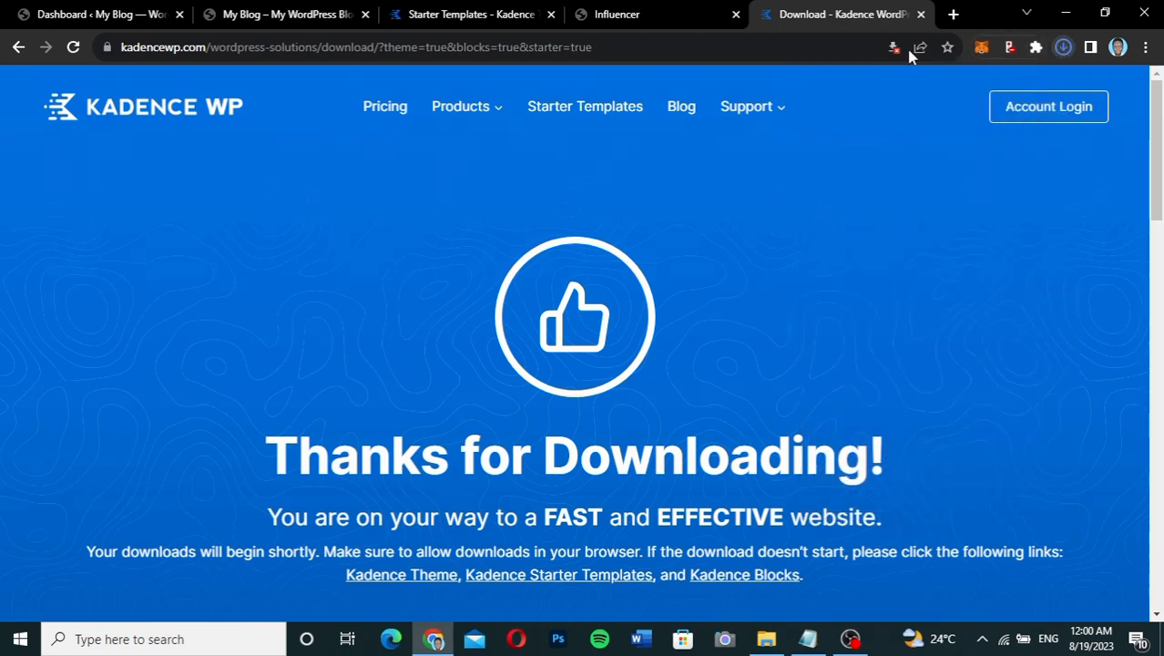
click(893, 46)
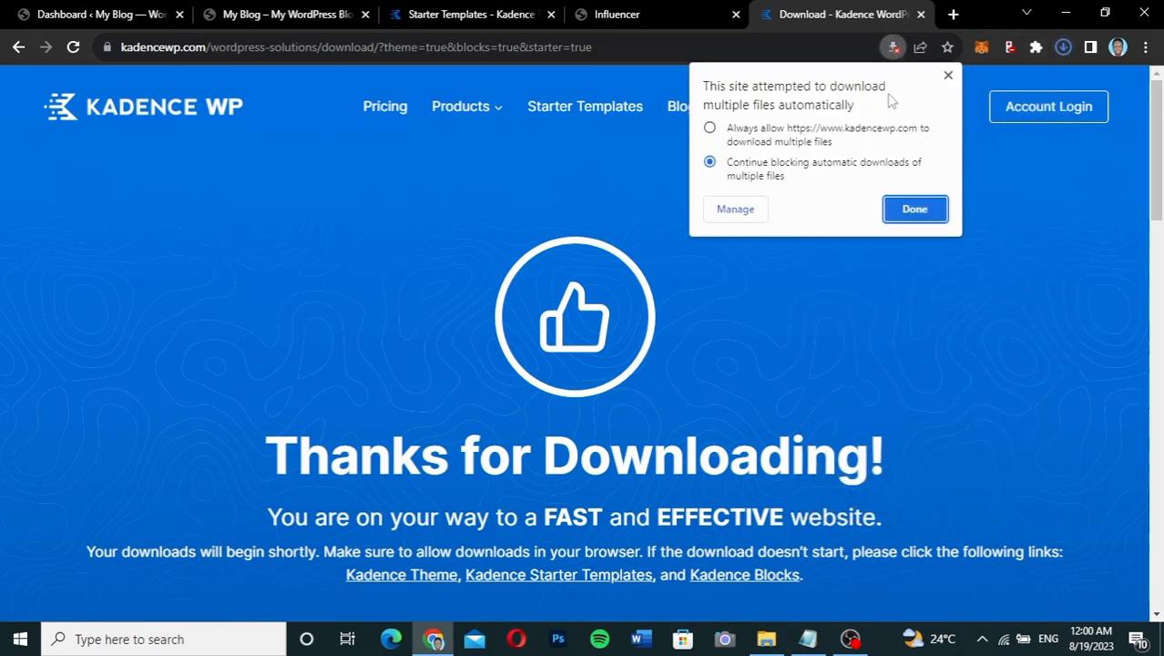
click(827, 142)
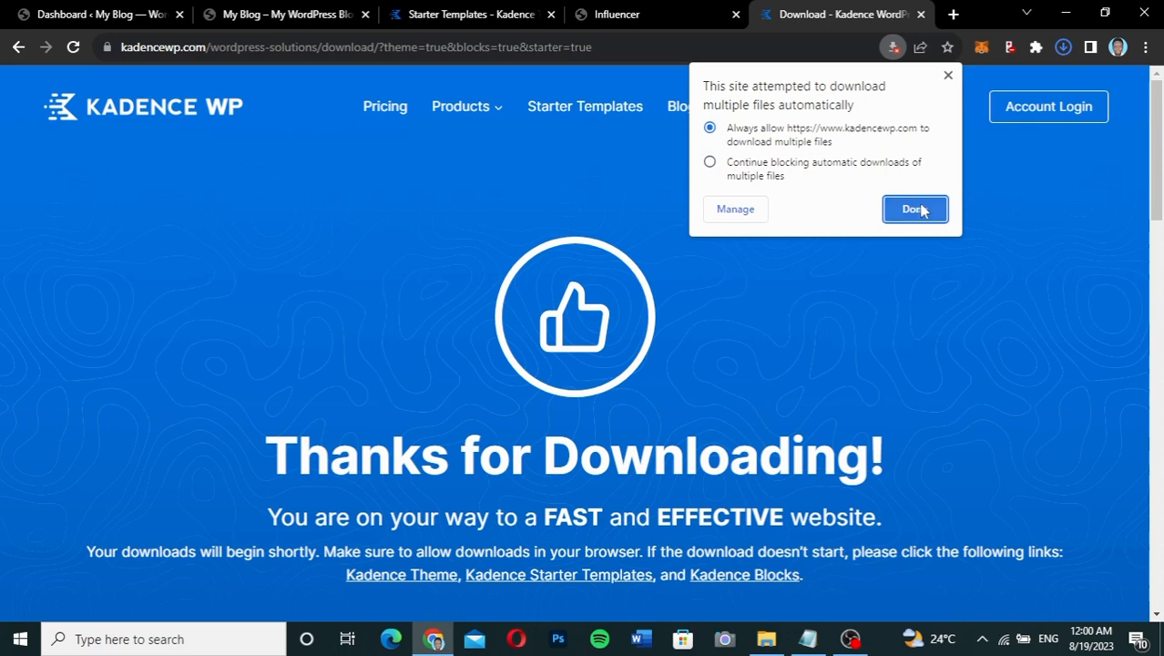
click(836, 162)
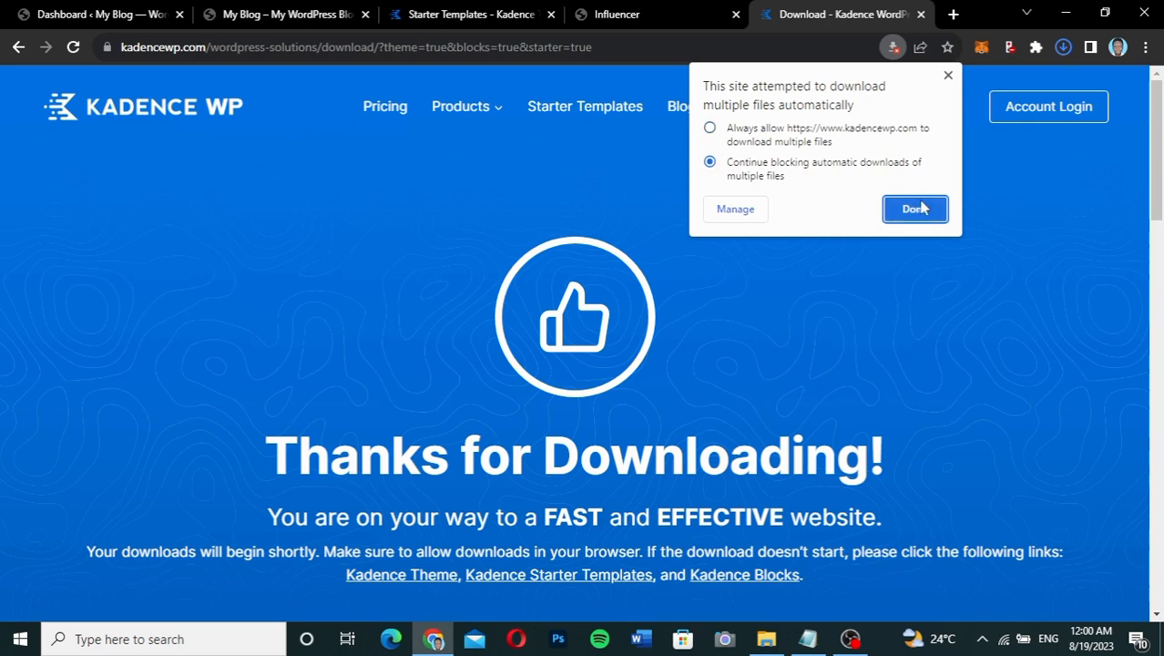
click(936, 211)
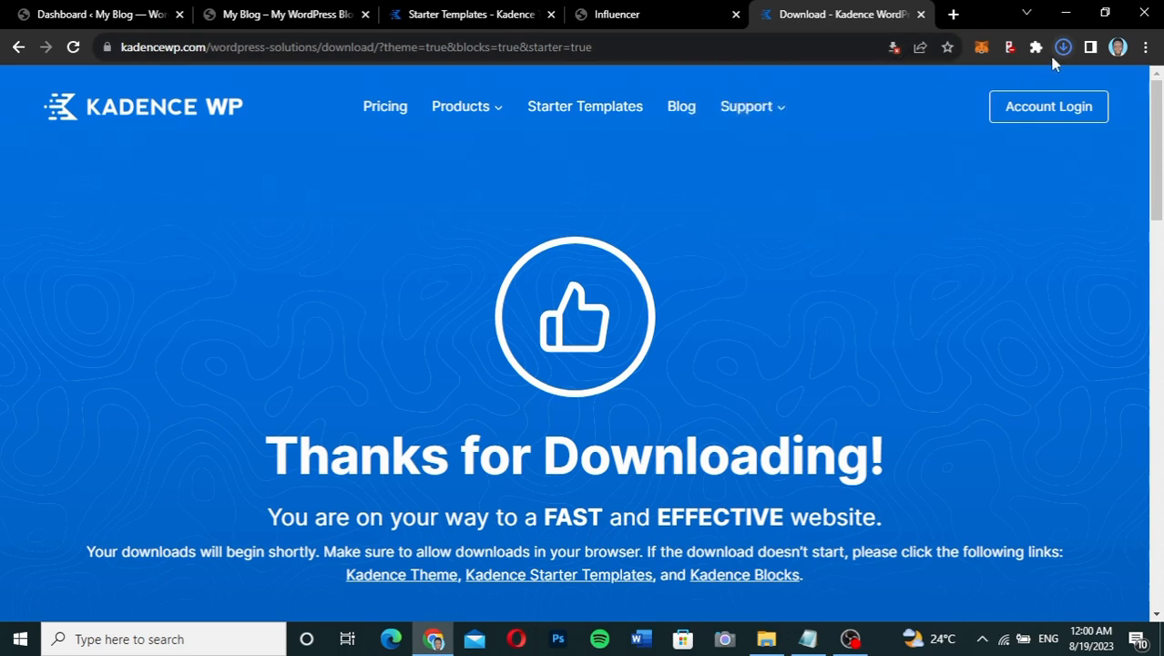
click(892, 47)
click(877, 127)
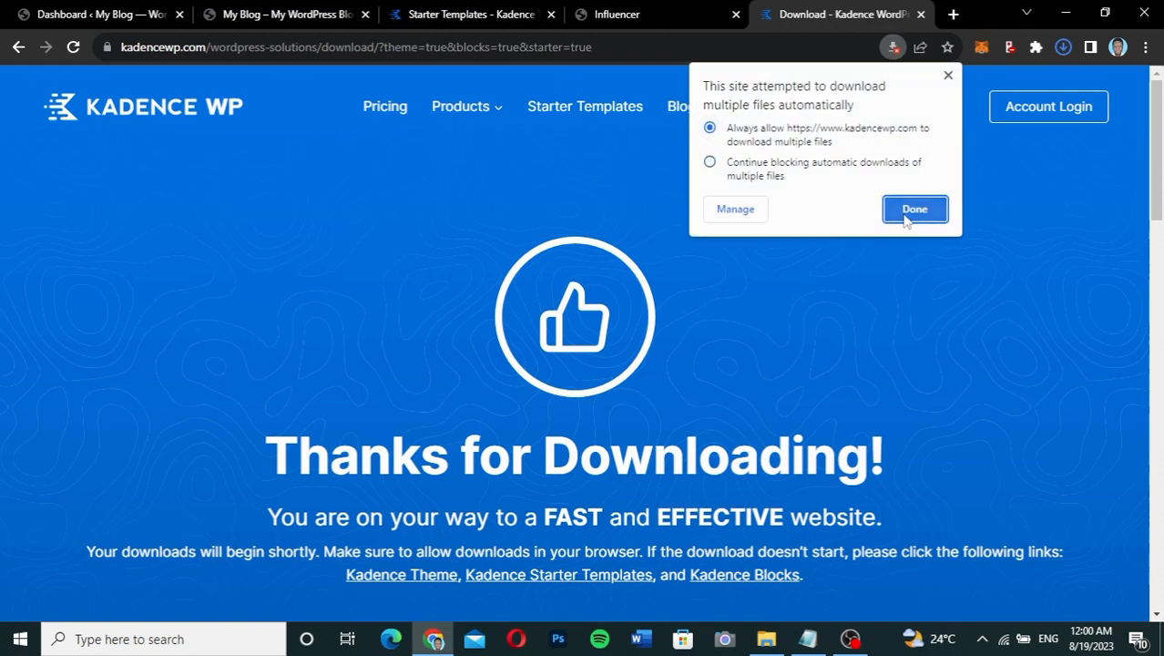
click(901, 211)
Open the downloaded kadence-blocks.zip archive in WinRAR and close the window that pops up over it
click(1062, 46)
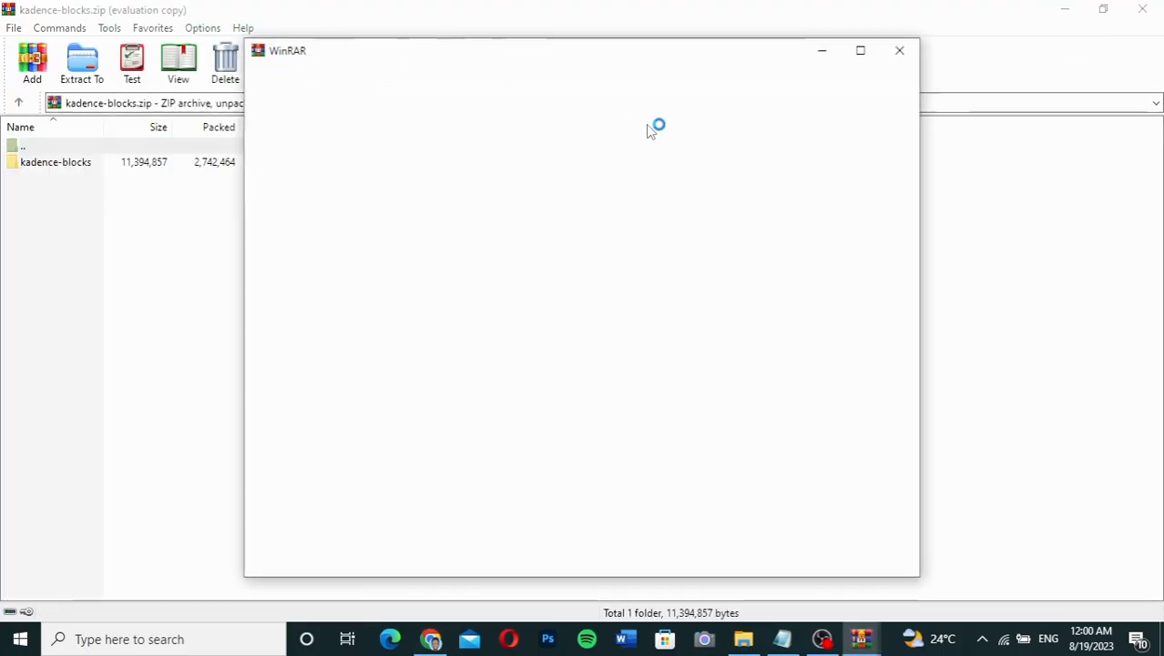
click(901, 50)
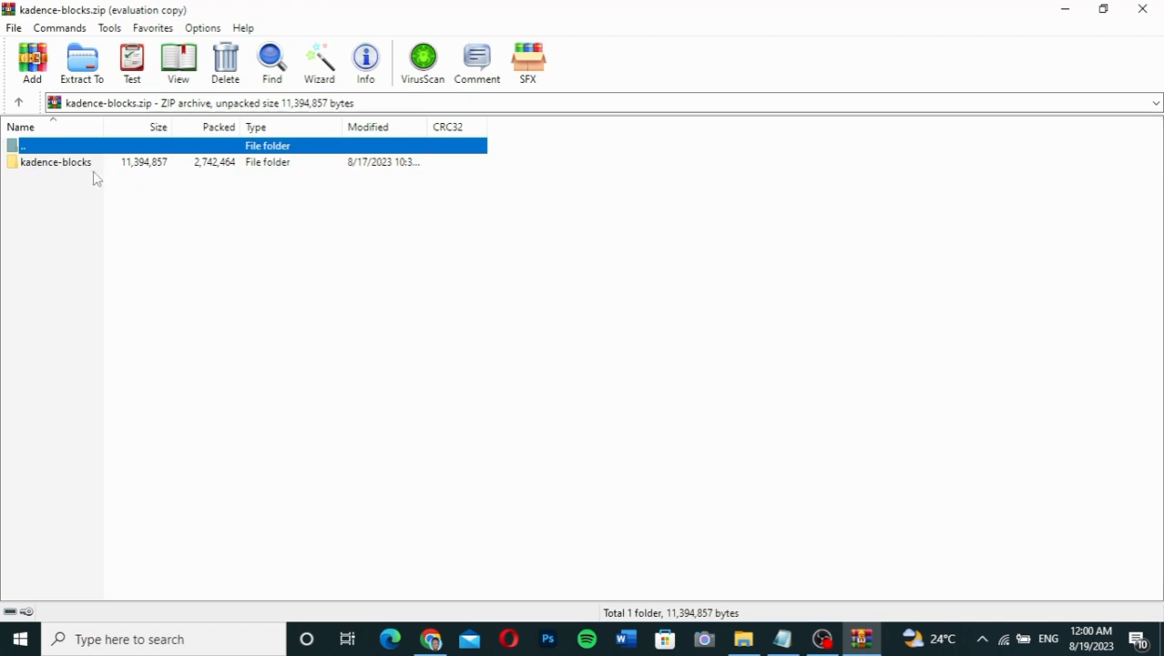
Close the archive window, find kadence-blocks.zip in the Downloads folder in File Explorer and return to the browser
click(1142, 9)
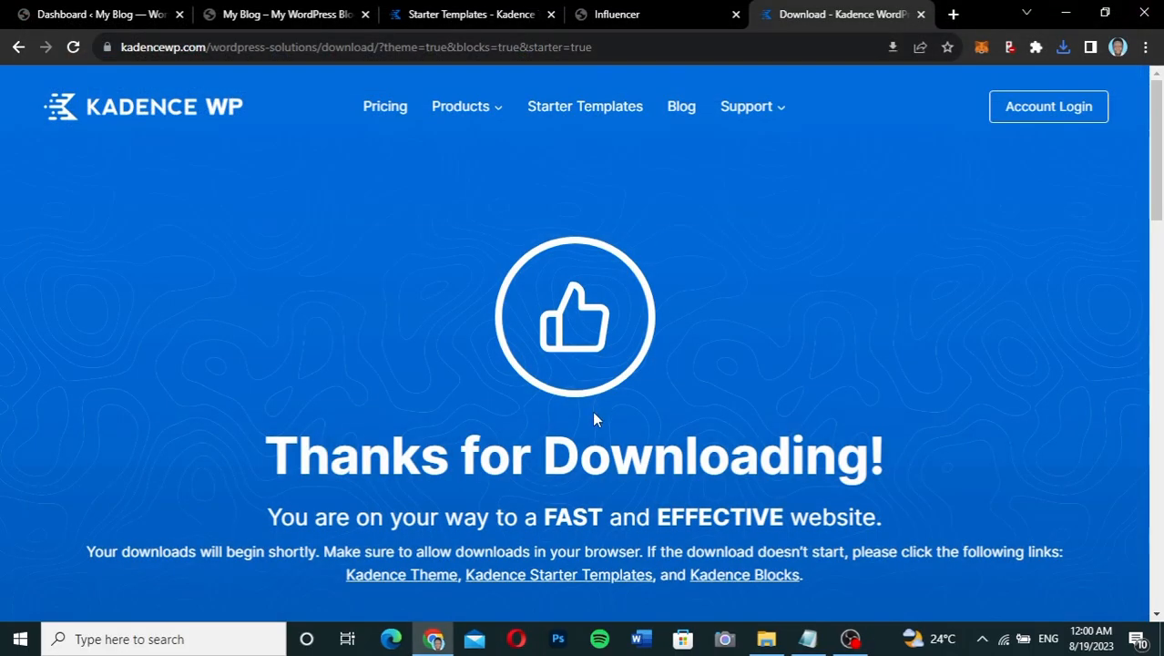
click(766, 638)
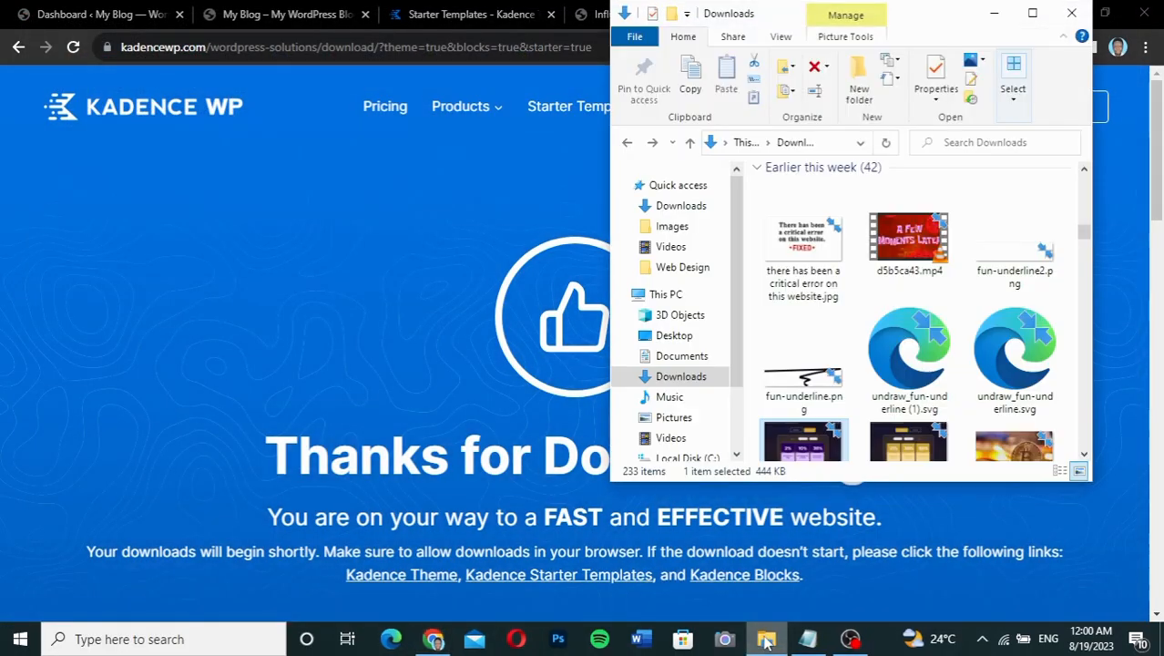
click(681, 207)
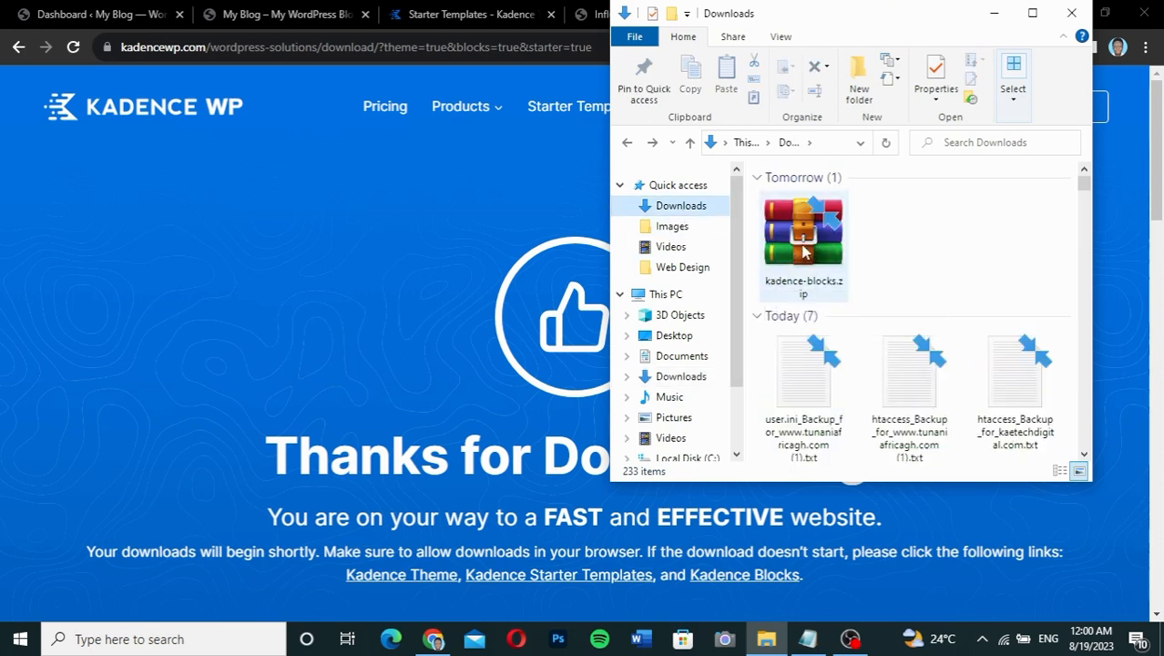
click(815, 244)
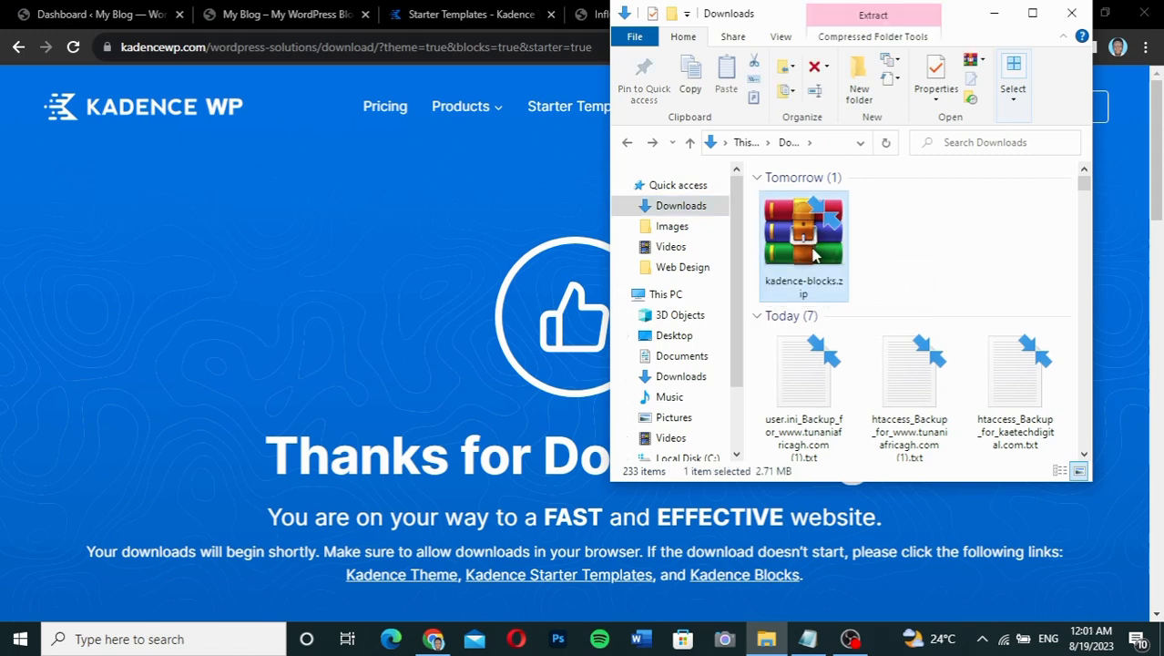
click(375, 274)
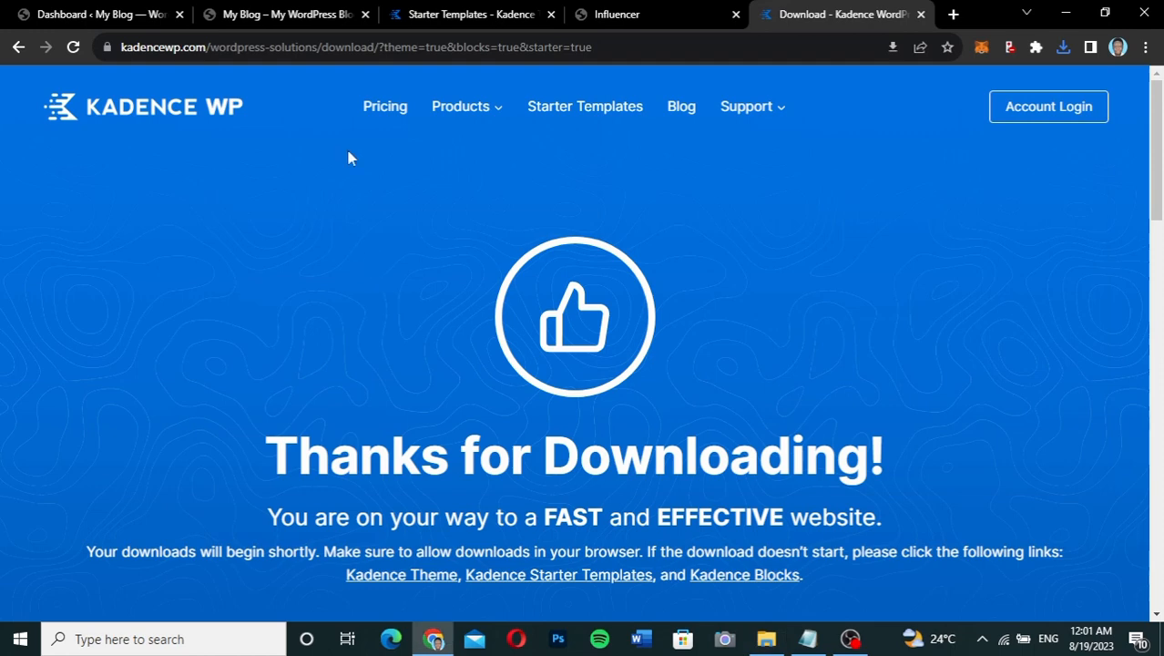
Open the Themes page in the WordPress dashboard and look over the active theme's details
click(165, 15)
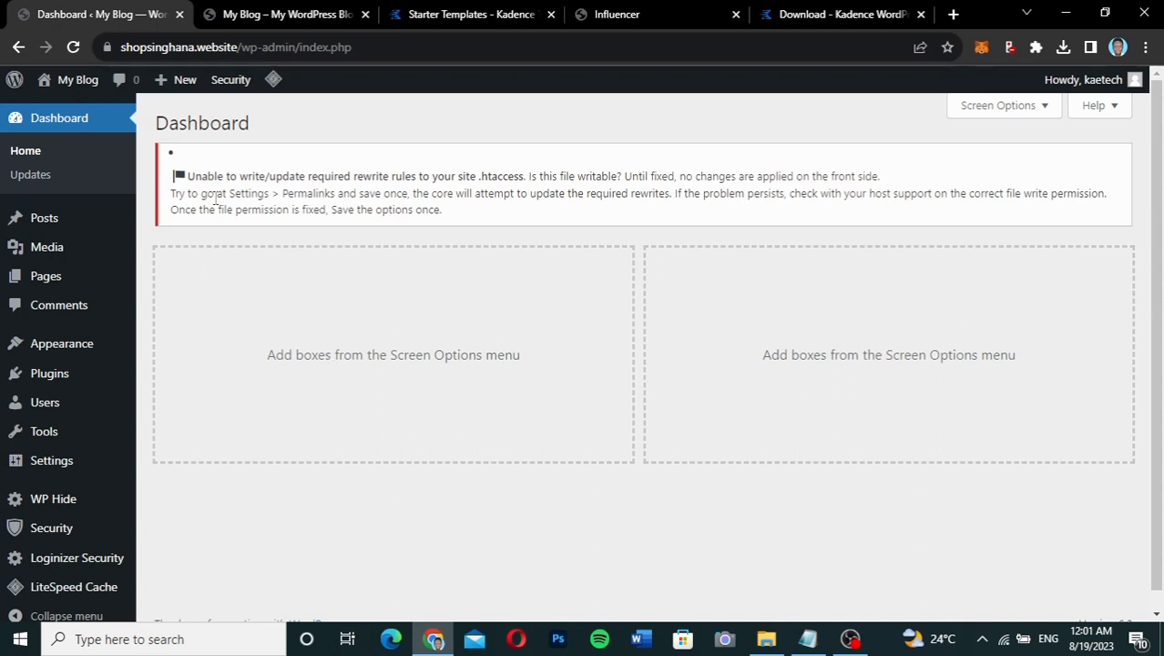
mouse_move(66, 364)
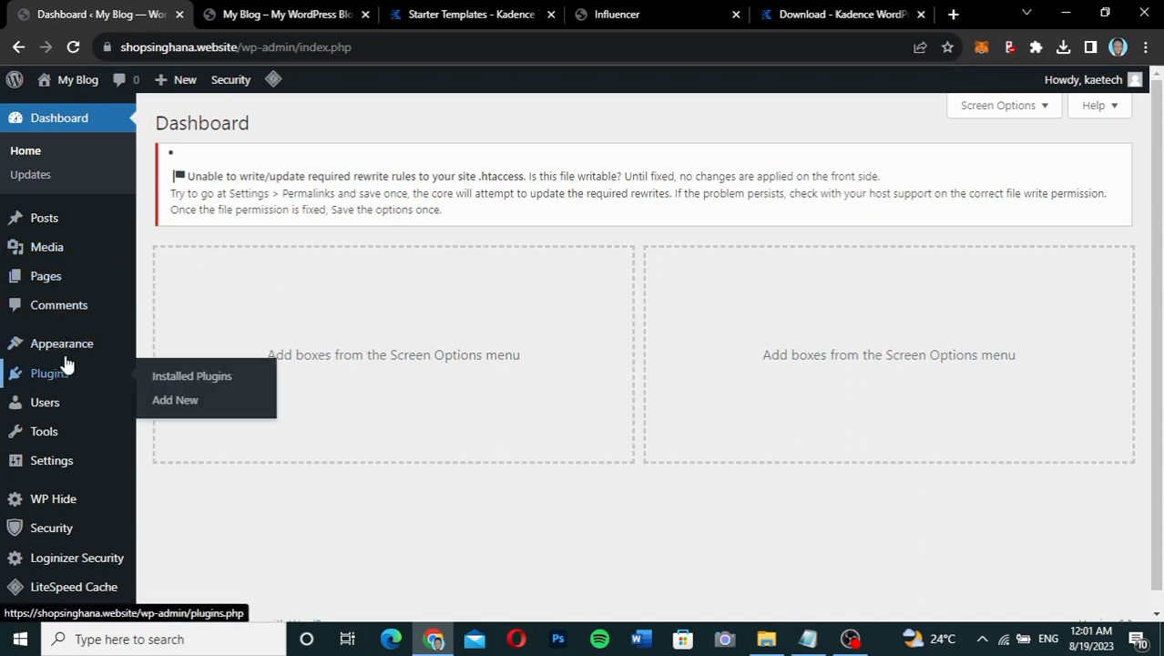
mouse_move(83, 340)
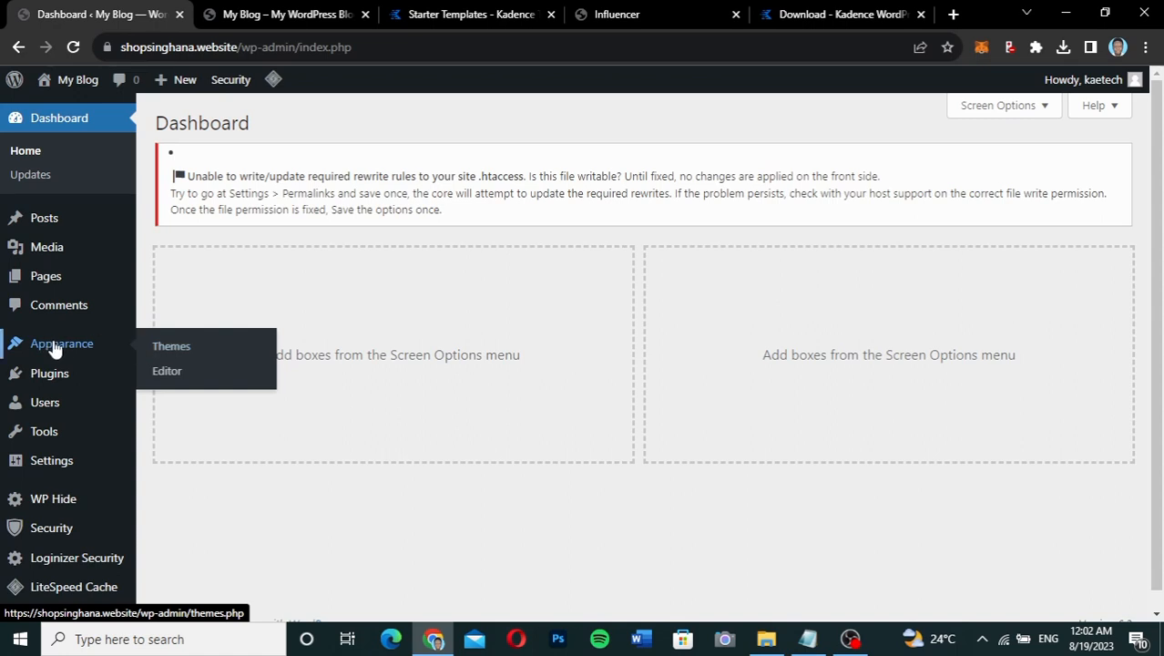
click(173, 348)
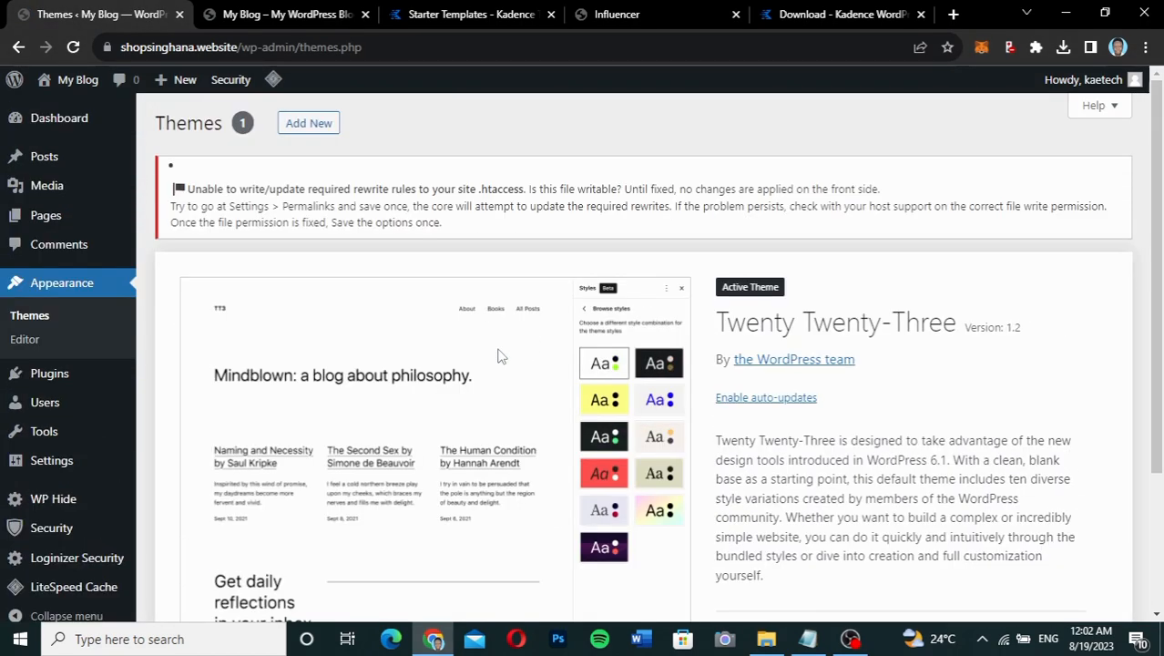
scroll(498, 356, down, 3)
scroll(498, 356, up, 3)
scroll(498, 356, down, 2)
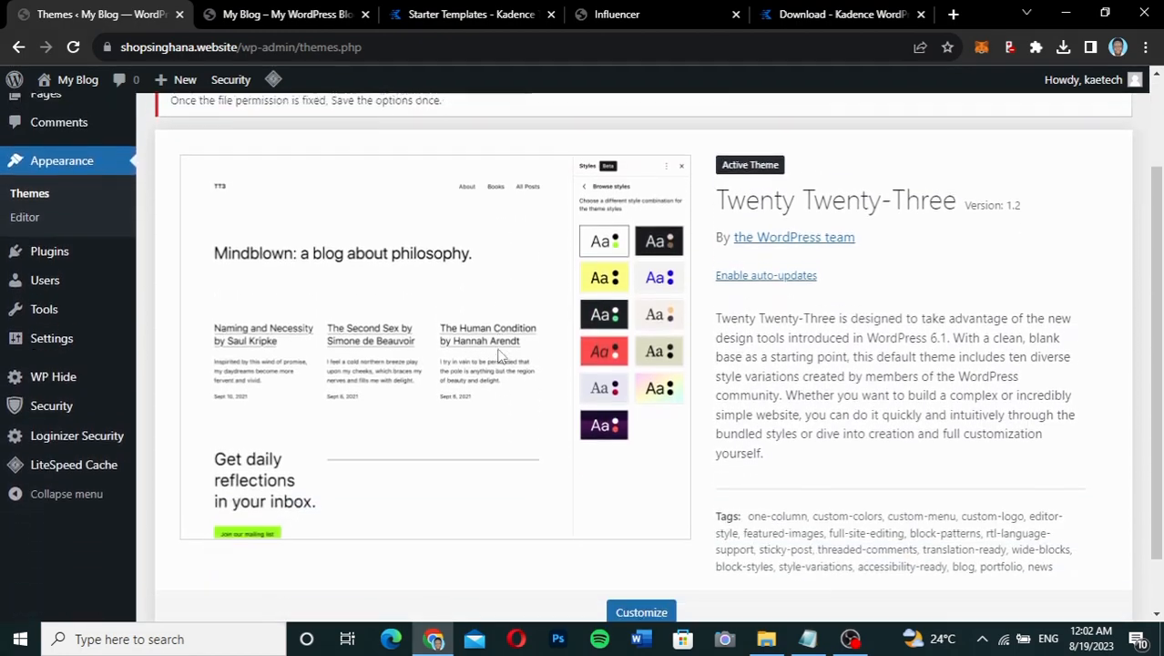
scroll(498, 356, up, 2)
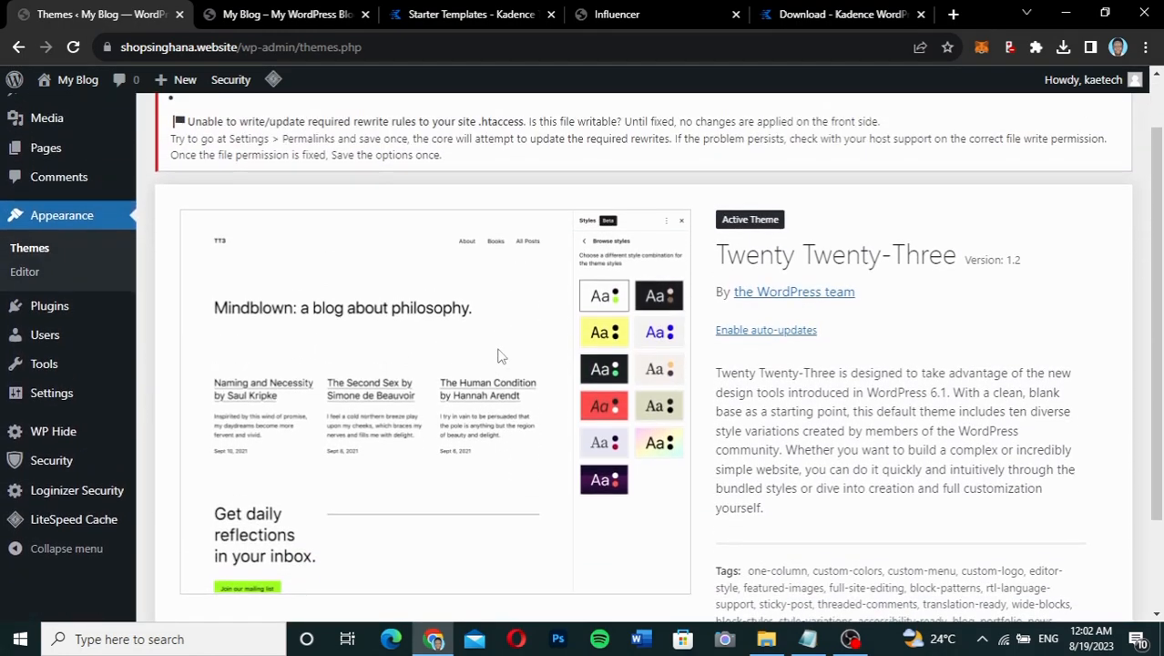
scroll(498, 356, down, 3)
scroll(498, 356, up, 3)
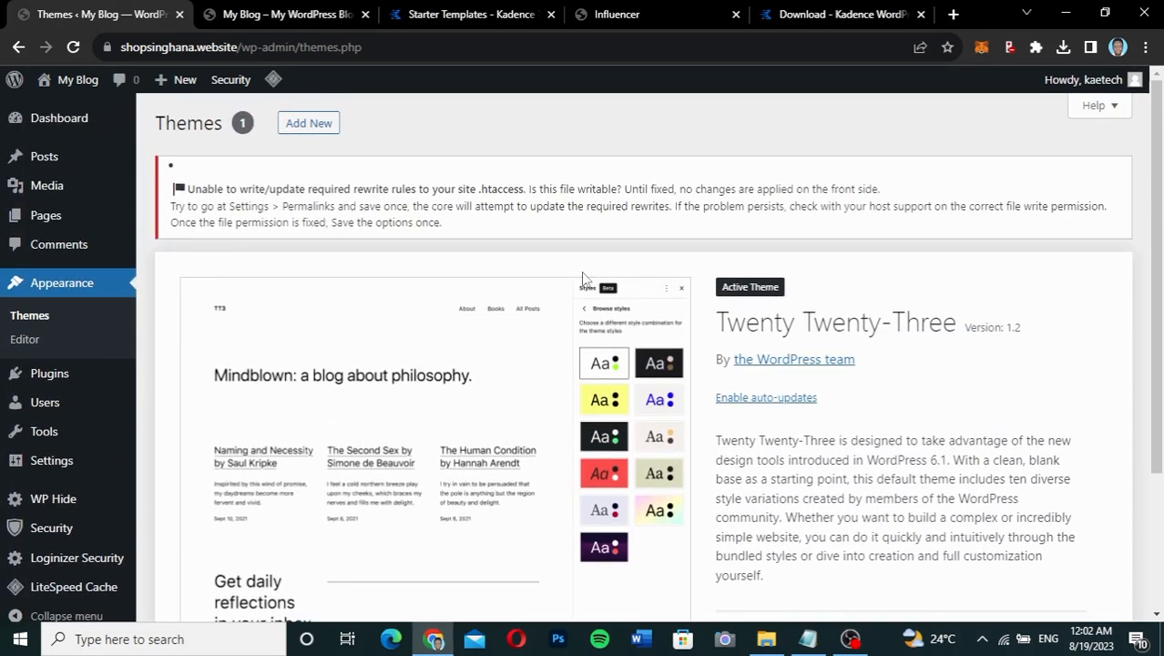
Try to install kadence-blocks.zip from the Downloads folder as an uploaded theme
click(323, 128)
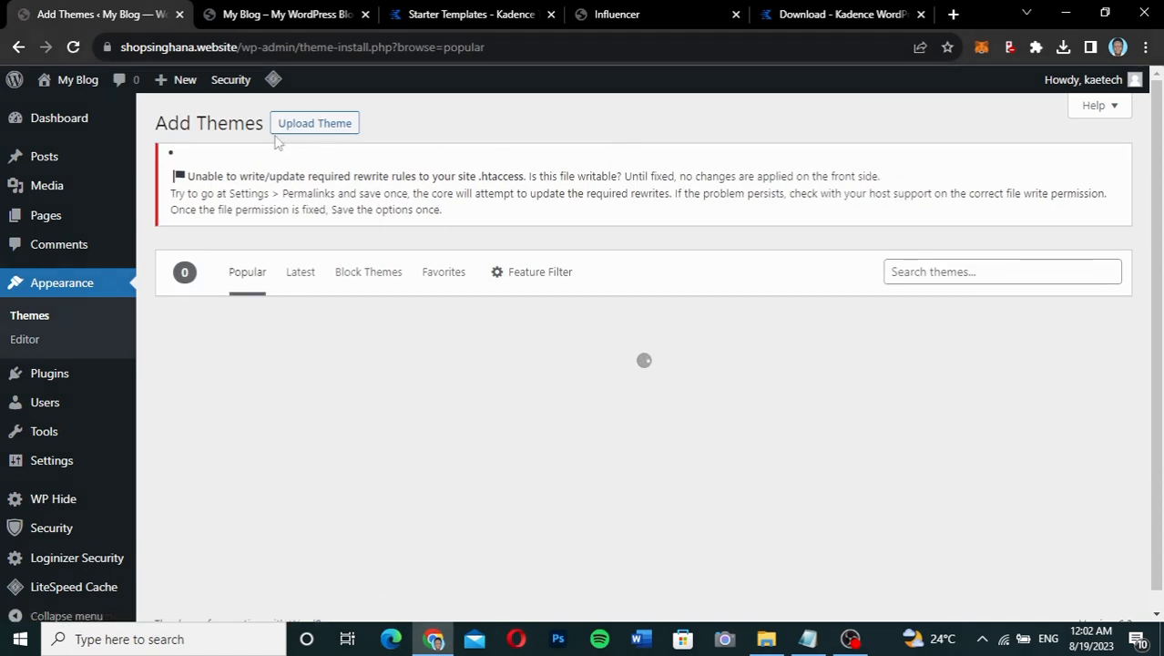
click(325, 127)
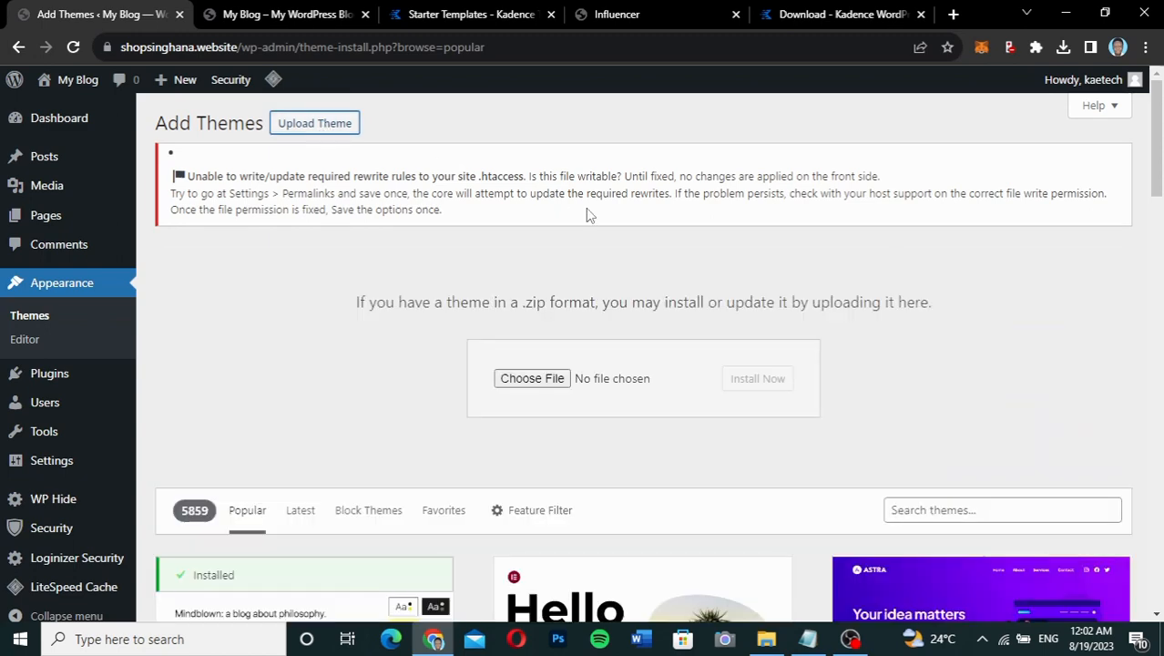
click(533, 380)
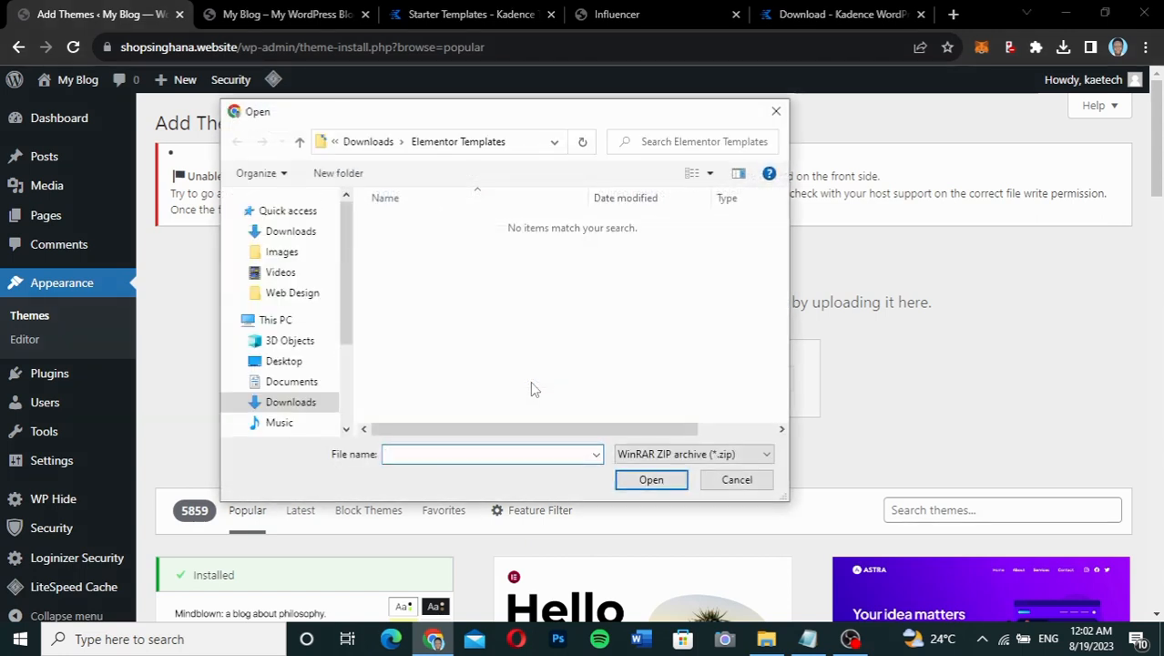
click(286, 234)
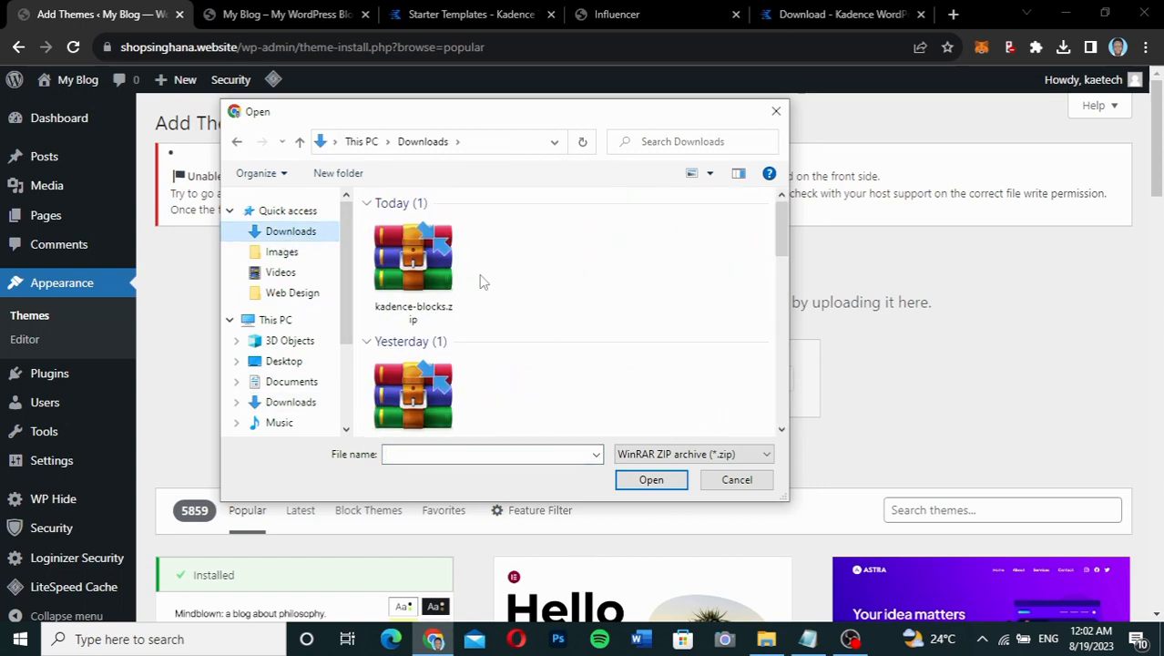
click(382, 284)
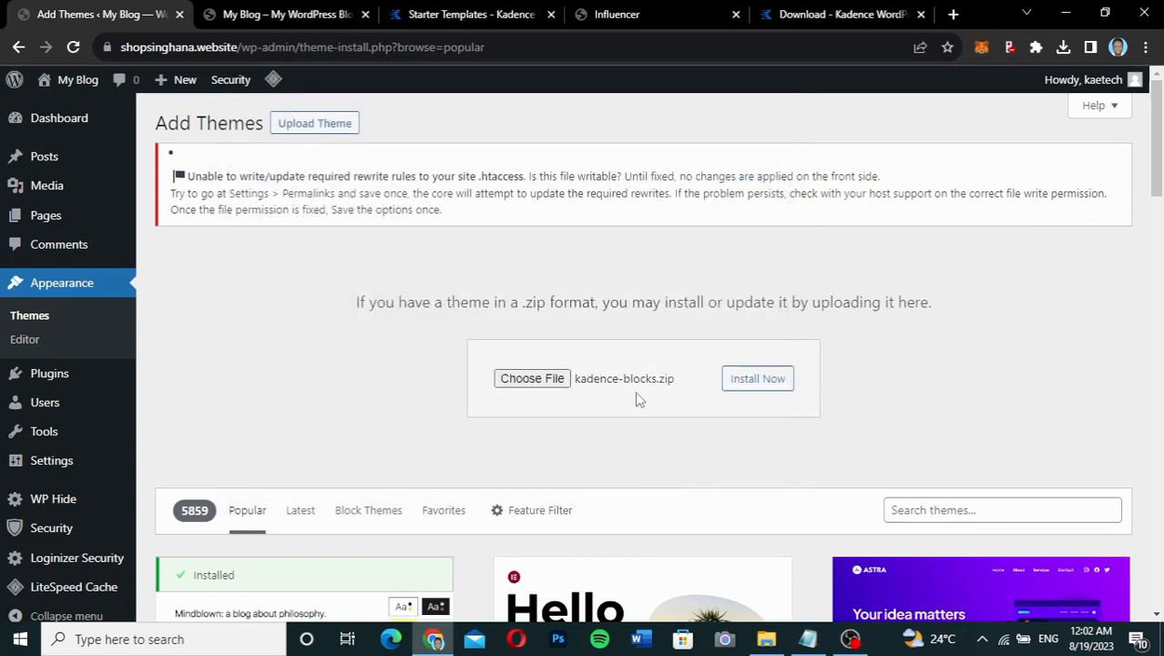
click(756, 387)
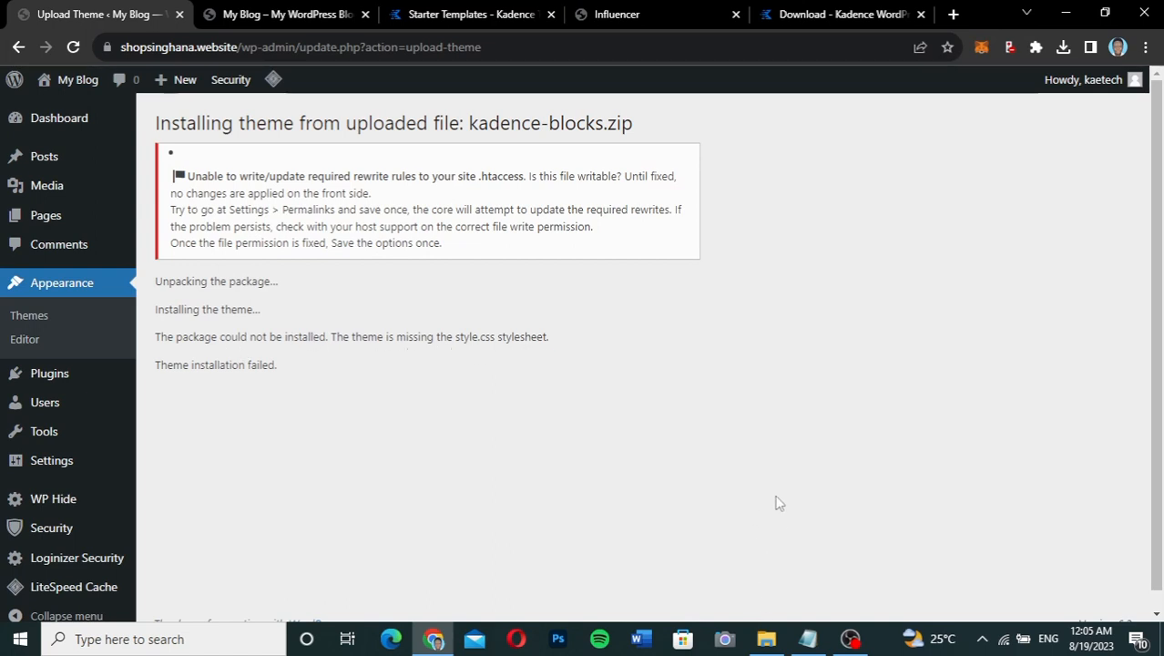
Check the Downloads folder, download the Kadence Theme from the Kadence thank-you page and close the WinRAR windows that open
click(766, 638)
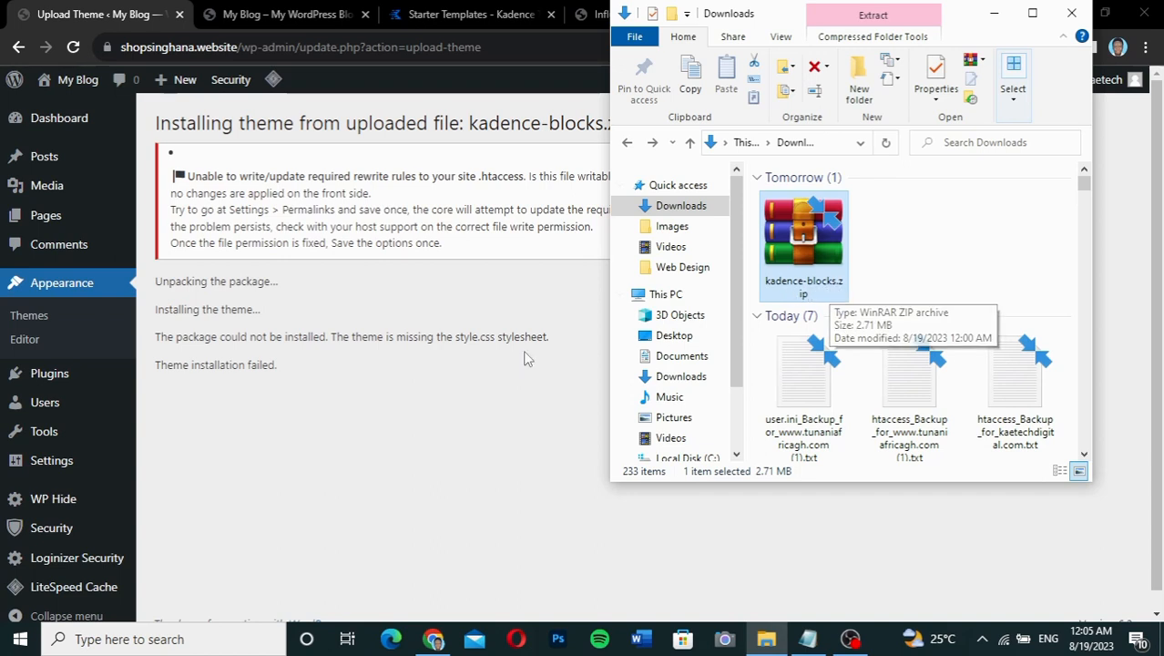
click(500, 440)
click(839, 15)
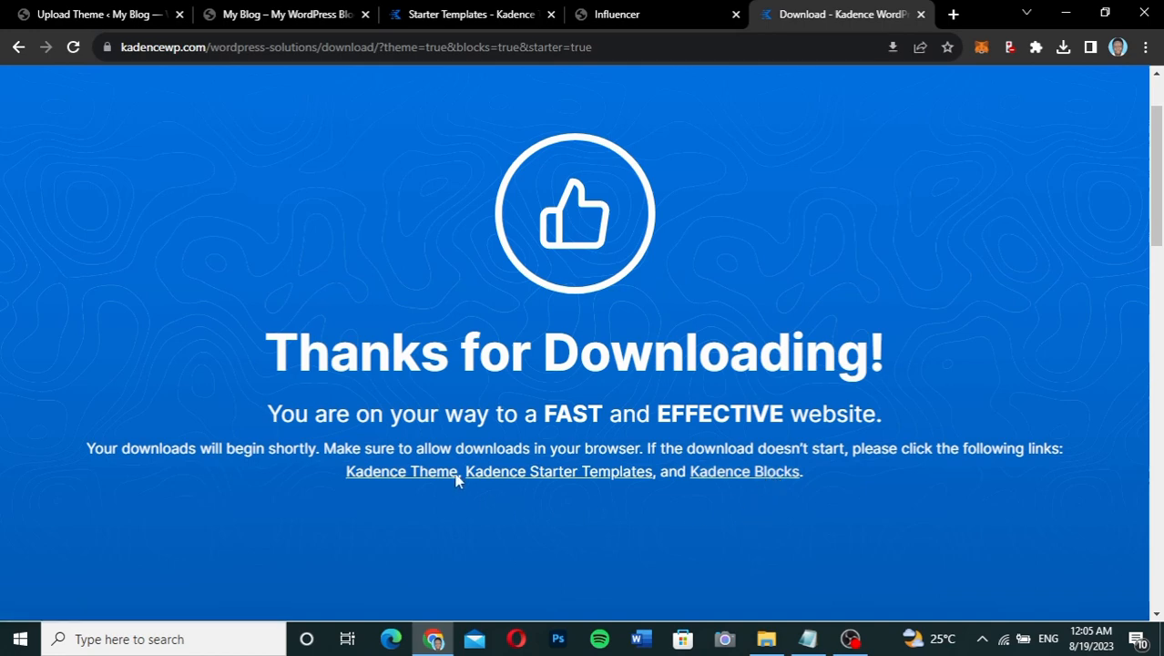
click(421, 475)
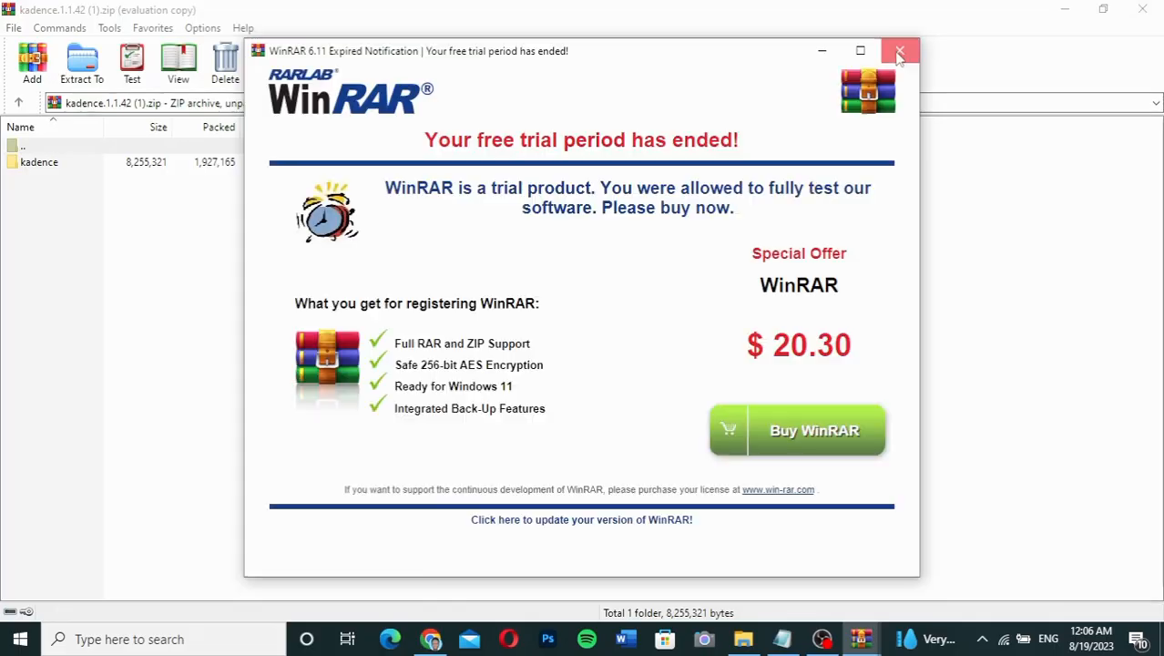
click(898, 53)
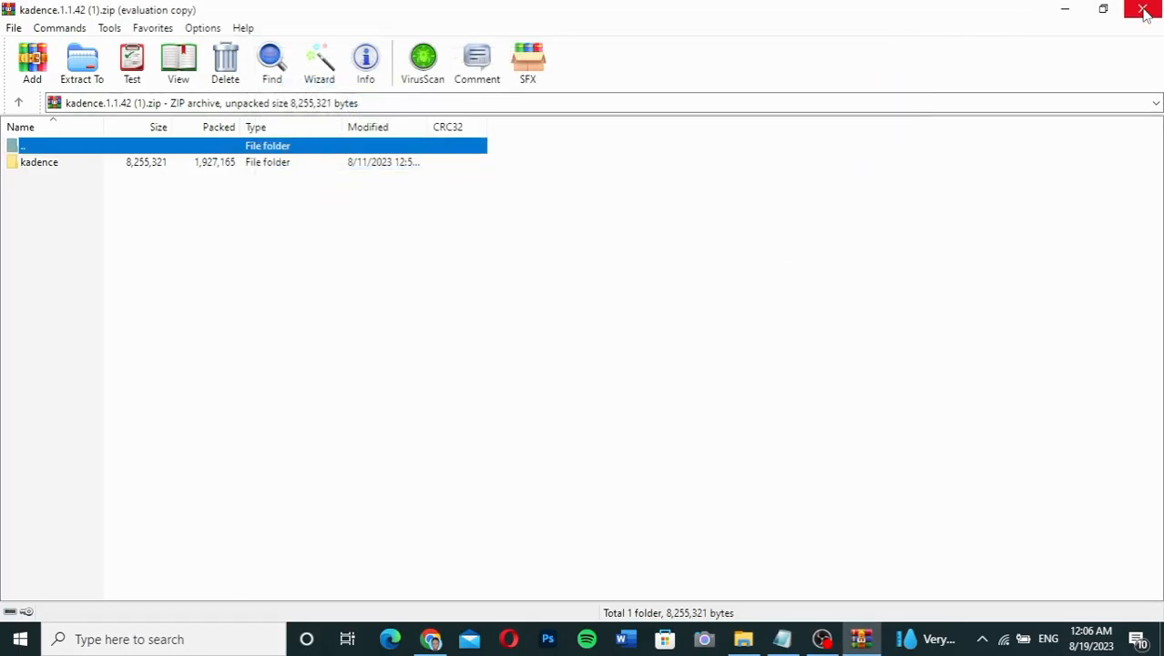
click(1144, 13)
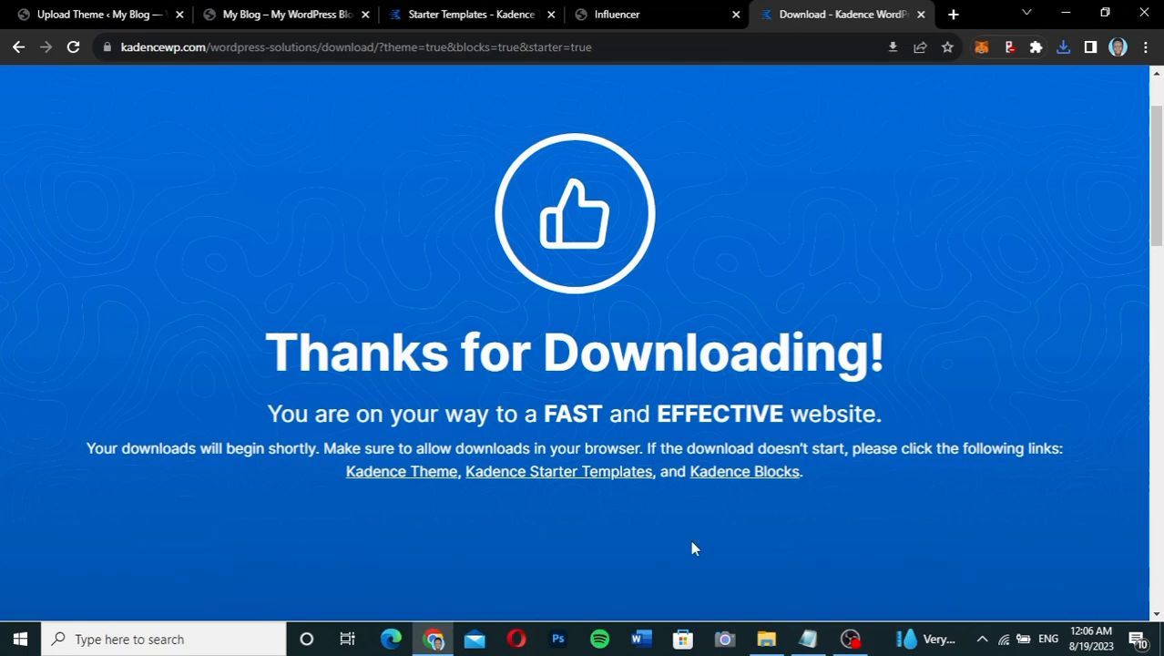
Check the Downloads folder and the browser's recent downloads for kadence-blocks.zip and kadence.1.1.42 (1).zip
click(766, 642)
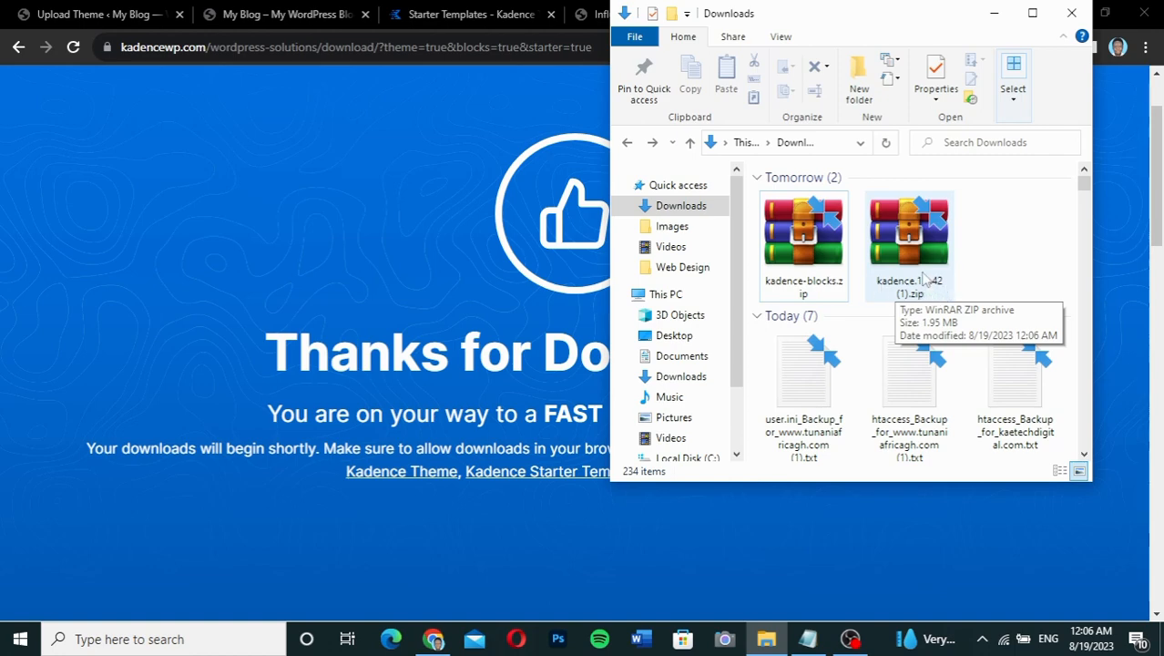
click(813, 273)
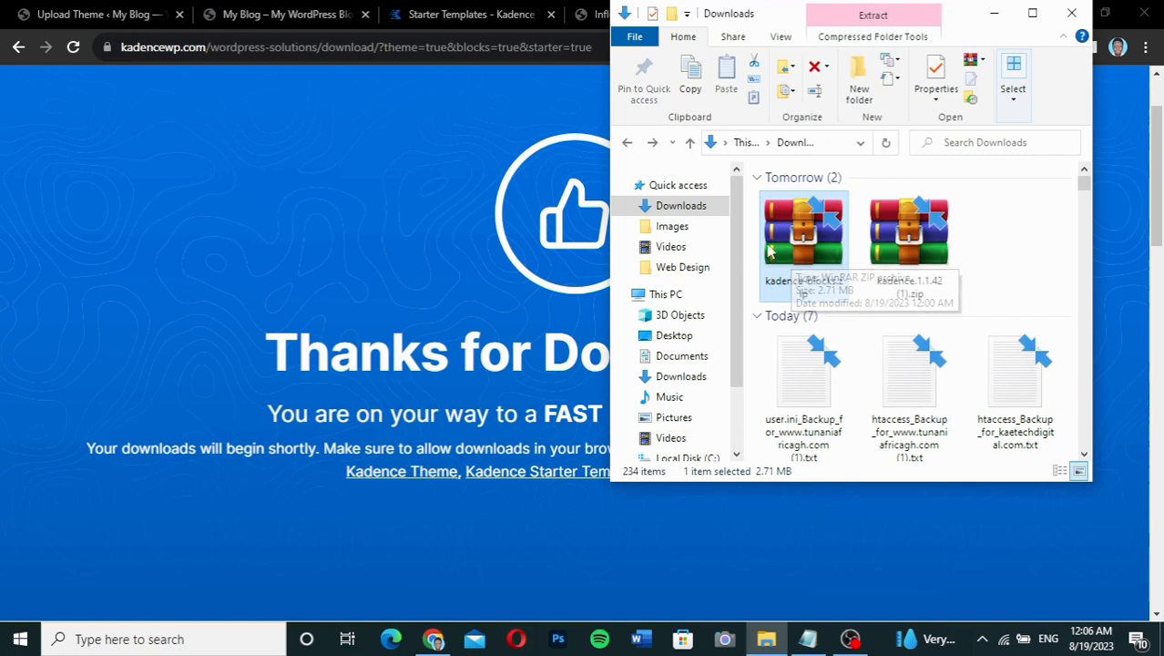
click(908, 246)
click(516, 309)
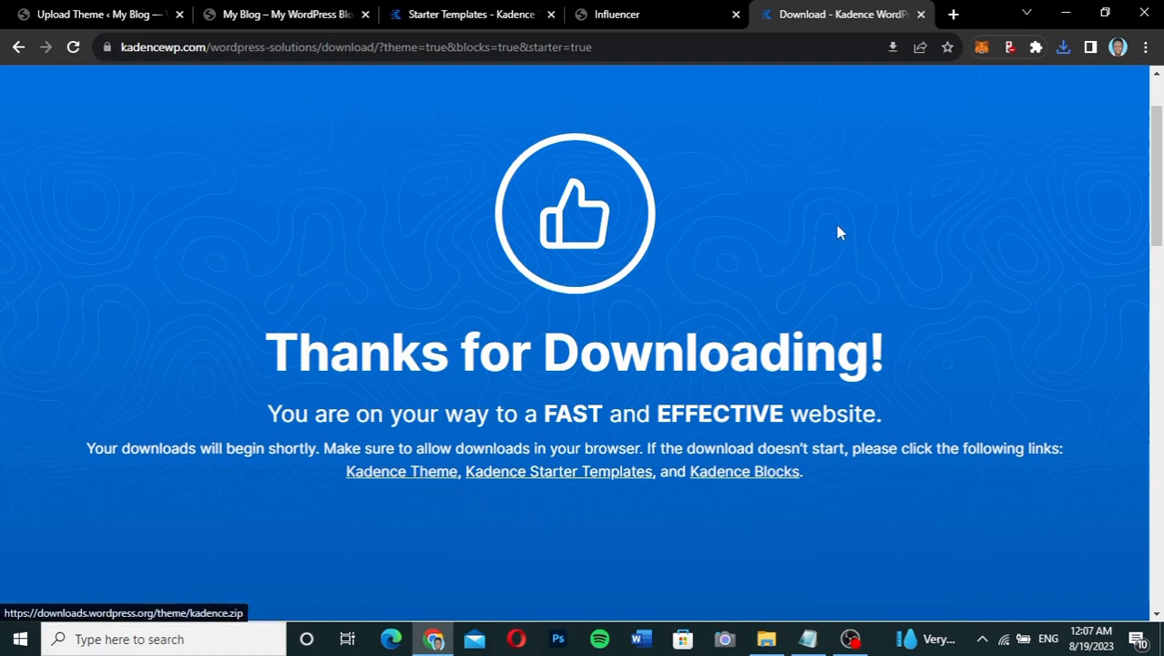
click(1063, 47)
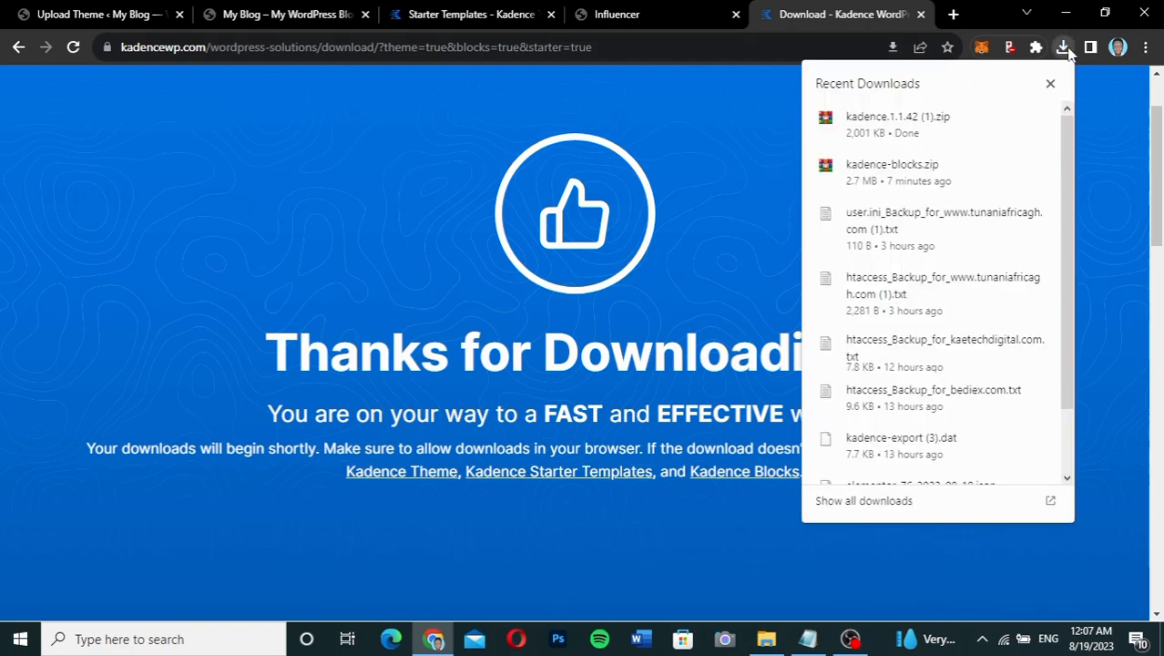
click(1065, 50)
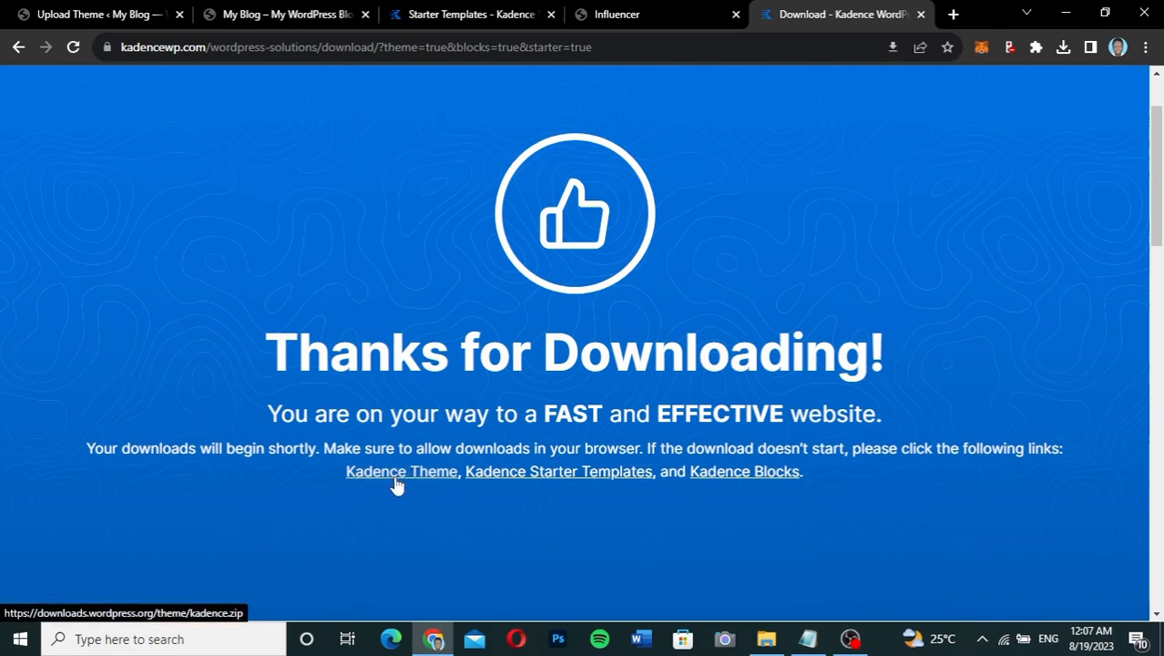
Install kadence.1.1.42 (1).zip from the Downloads folder as an uploaded theme in the WordPress dashboard
click(113, 20)
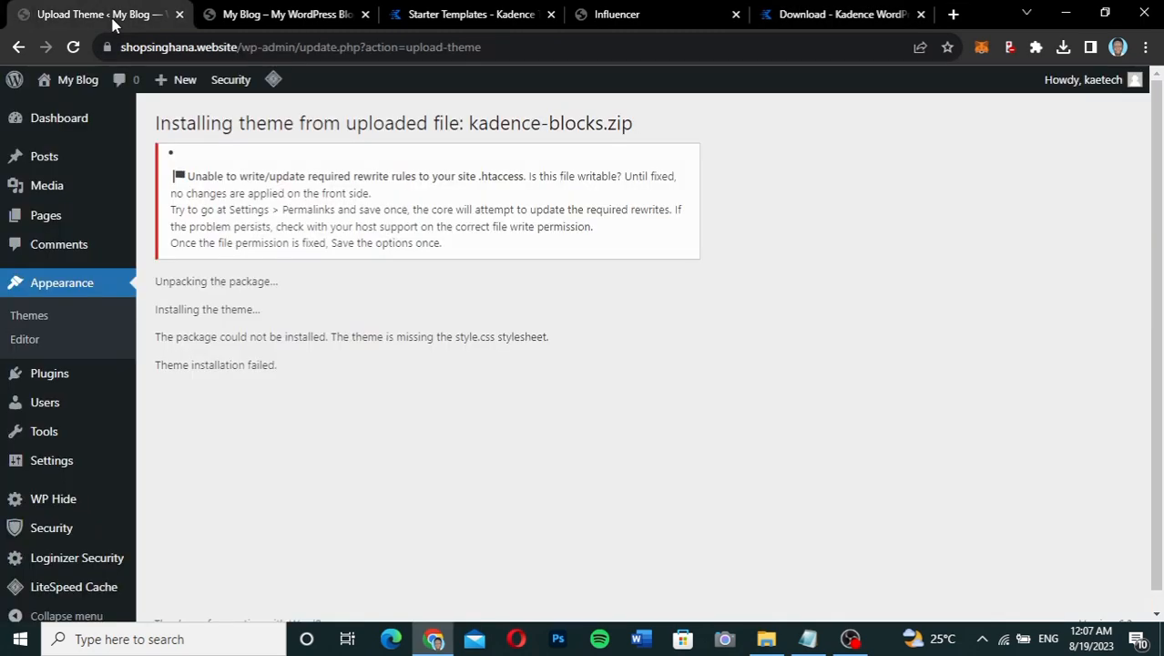
click(35, 325)
scroll(528, 313, up, 3)
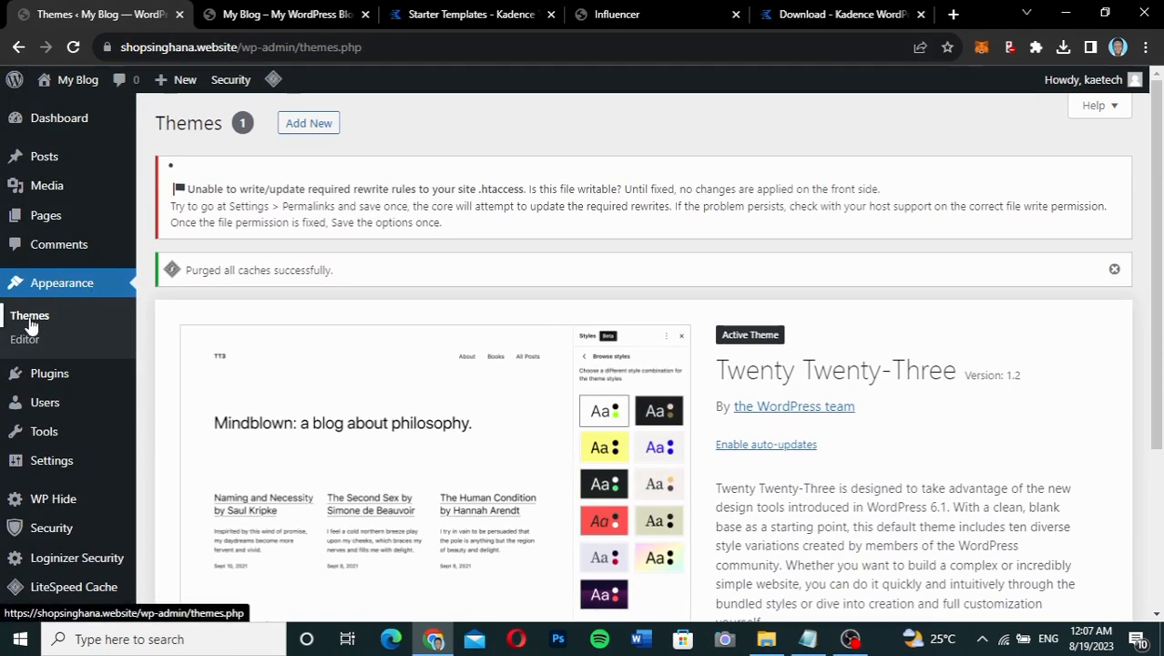
click(314, 125)
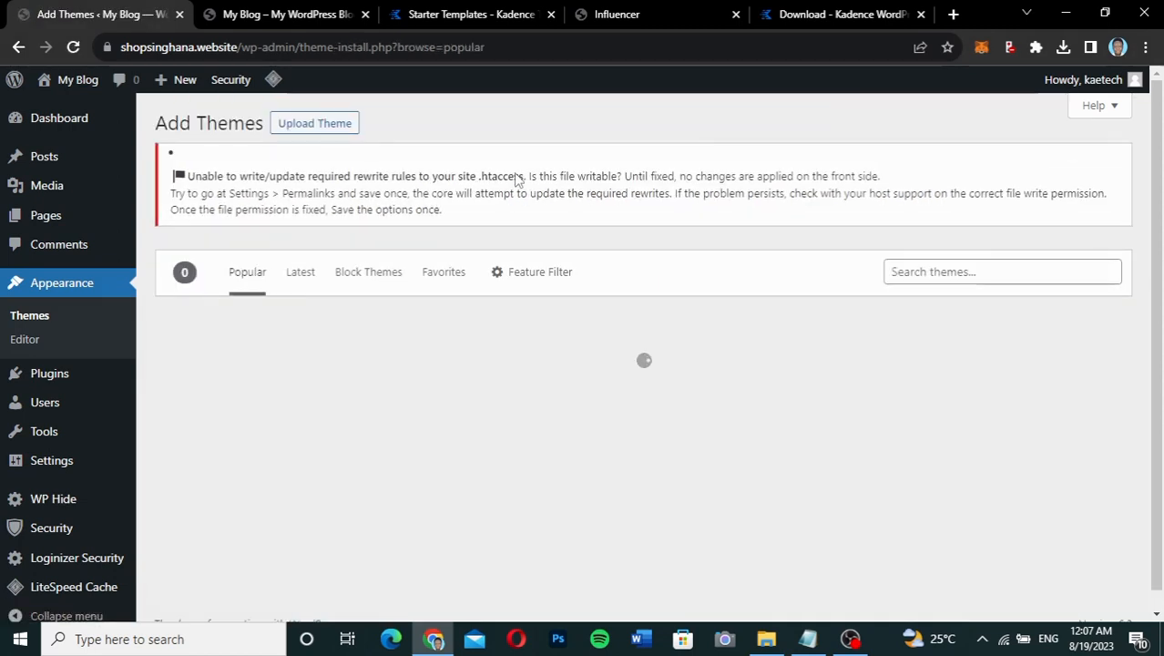
click(325, 125)
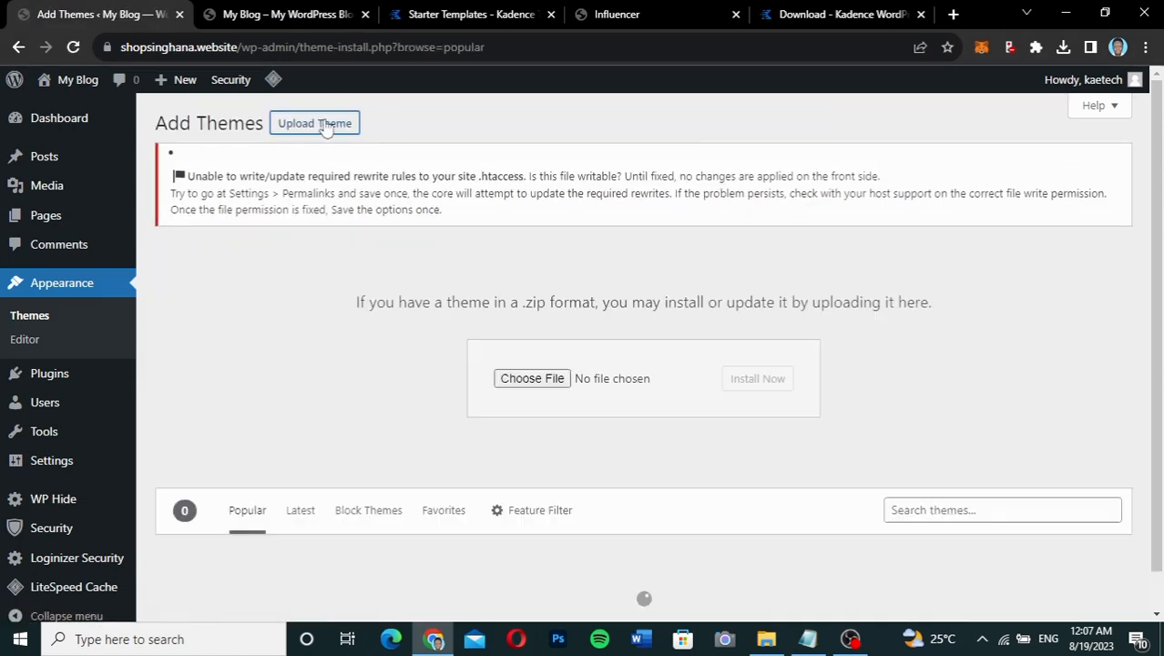
click(533, 384)
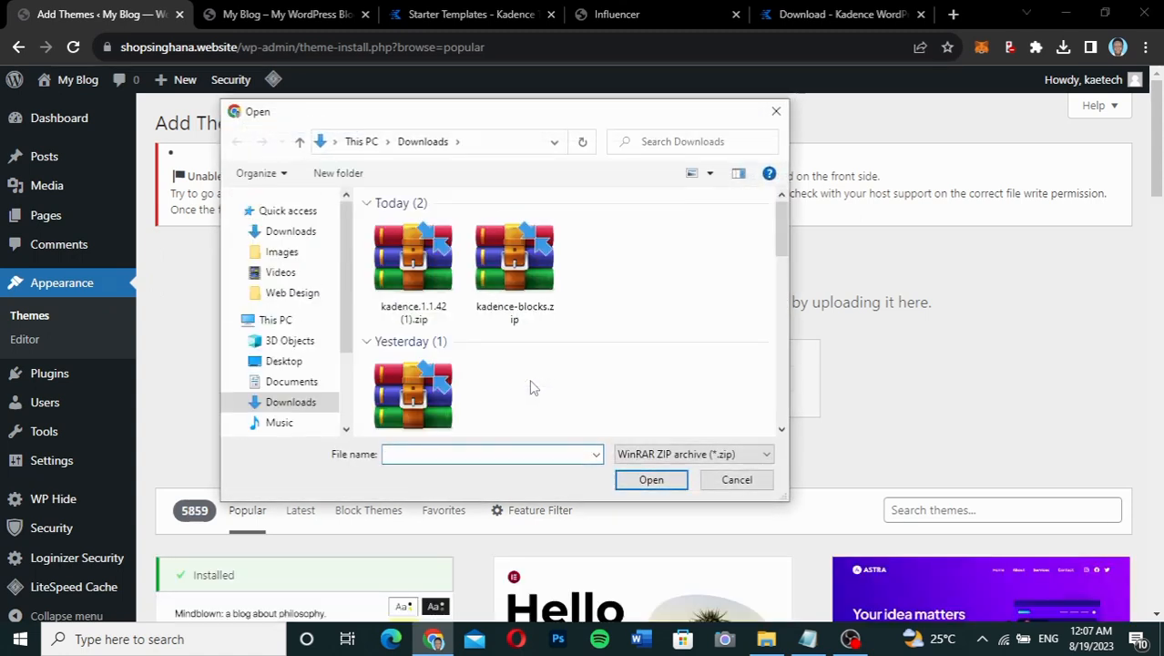
click(392, 303)
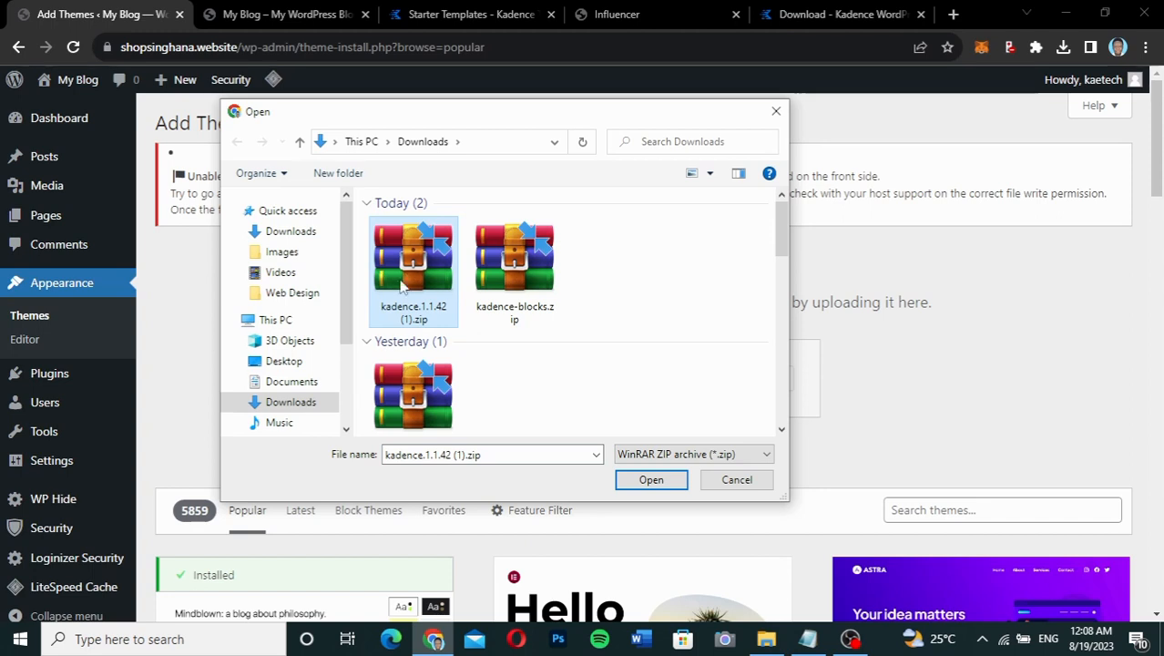
click(650, 479)
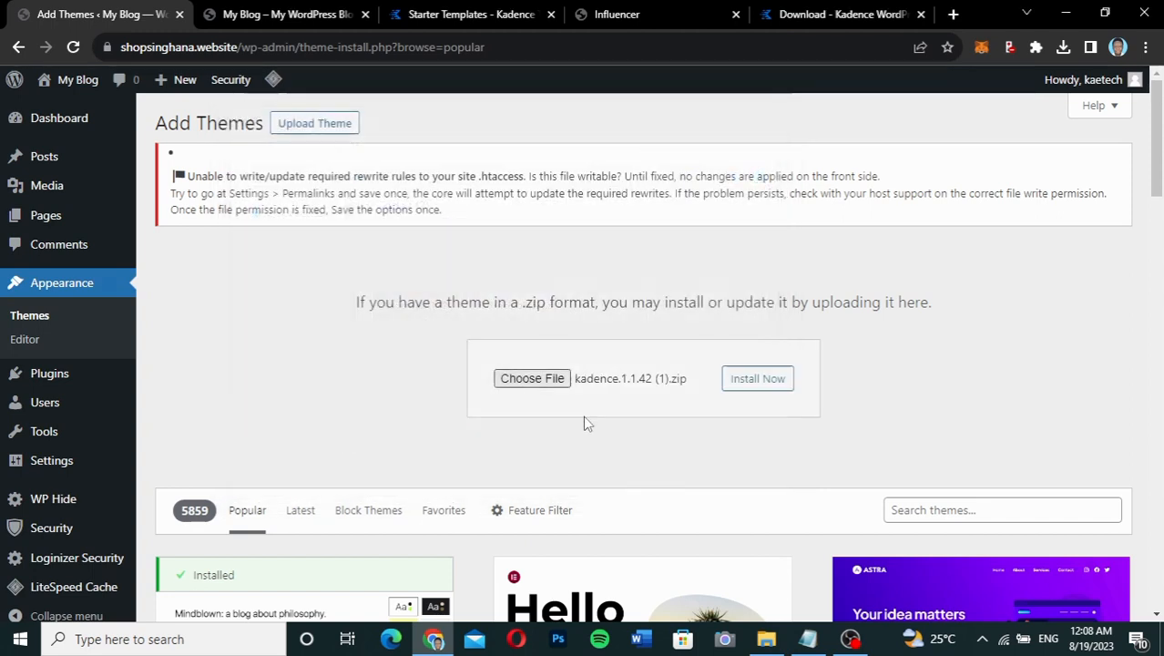
click(756, 379)
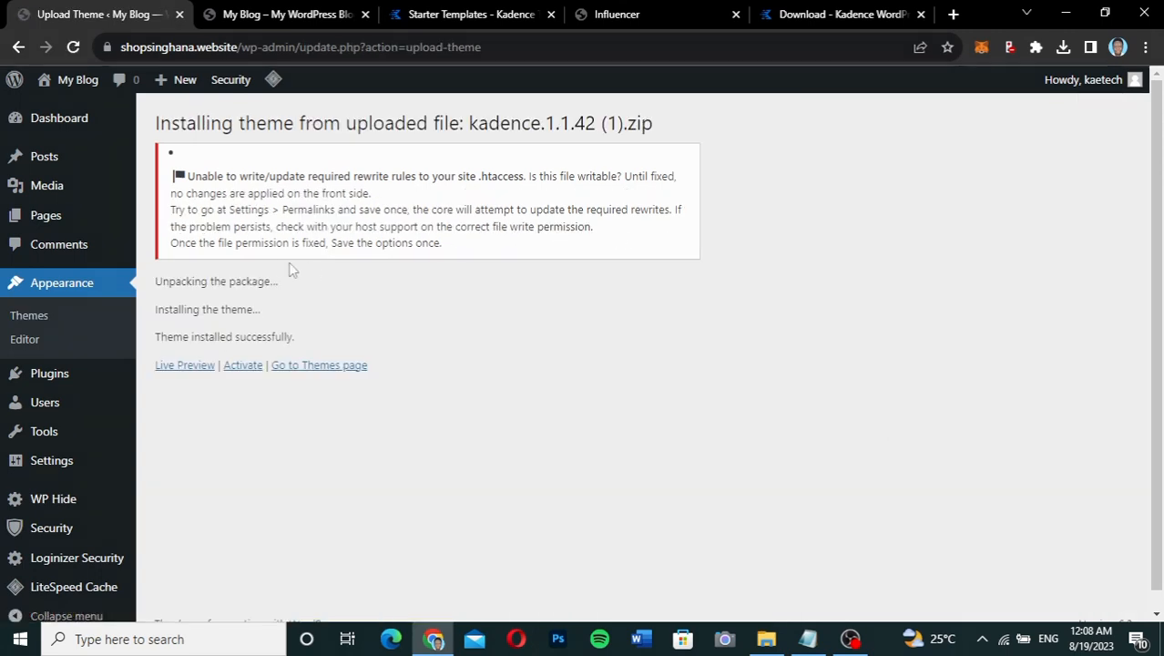
Activate the uploaded Kadence theme and look over the installed themes and notices on the Themes page
click(241, 366)
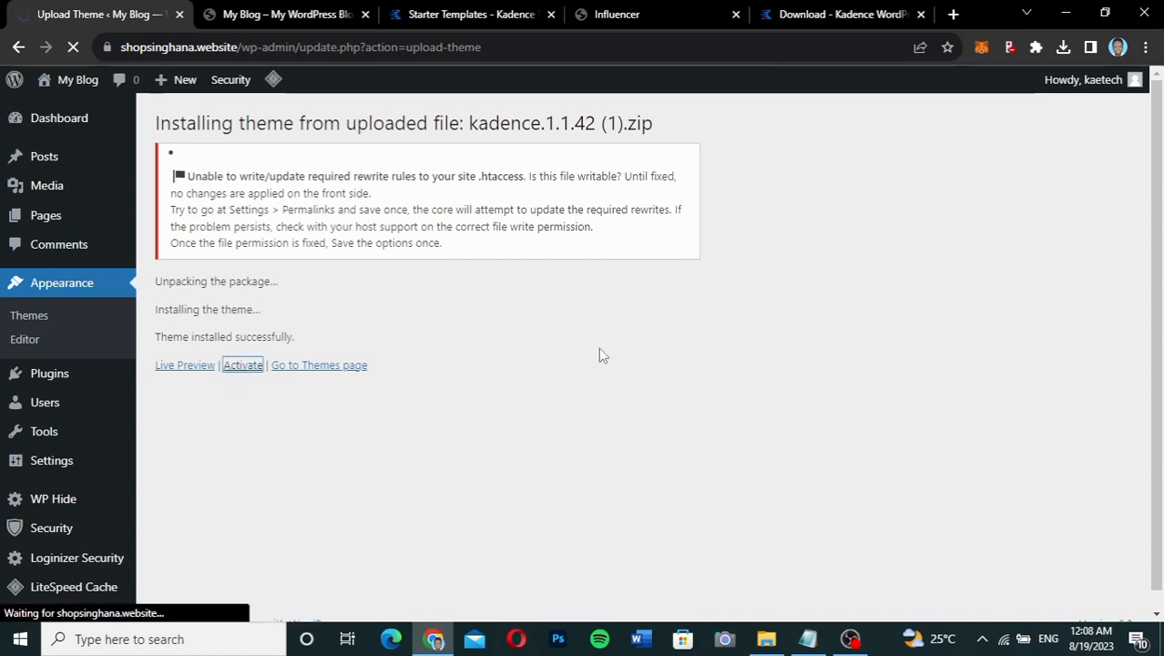
scroll(548, 461, down, 3)
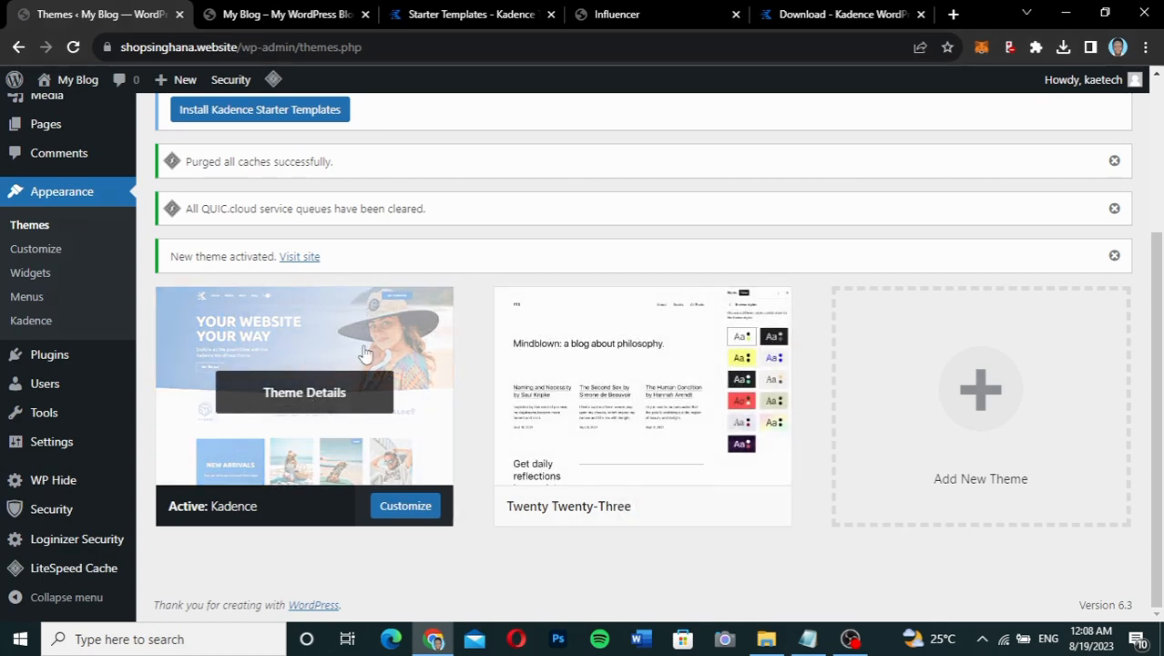
scroll(471, 308, up, 3)
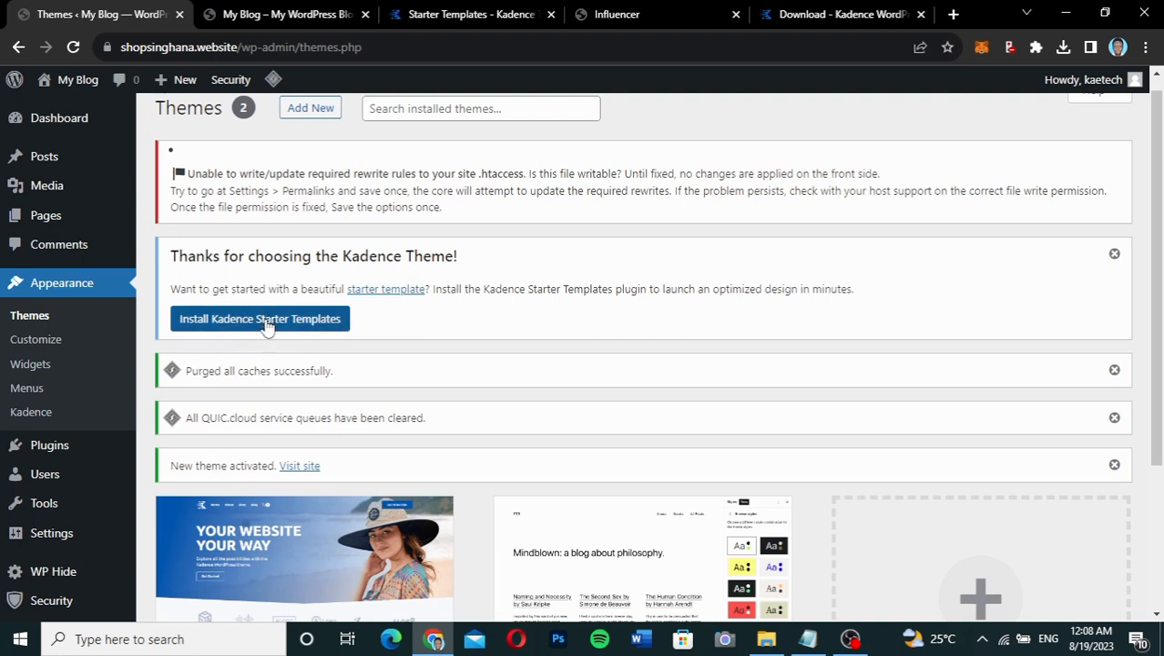
Glance at the Influencer demo site, install the Kadence Starter Templates plugin and view the library's page builder choices
click(694, 23)
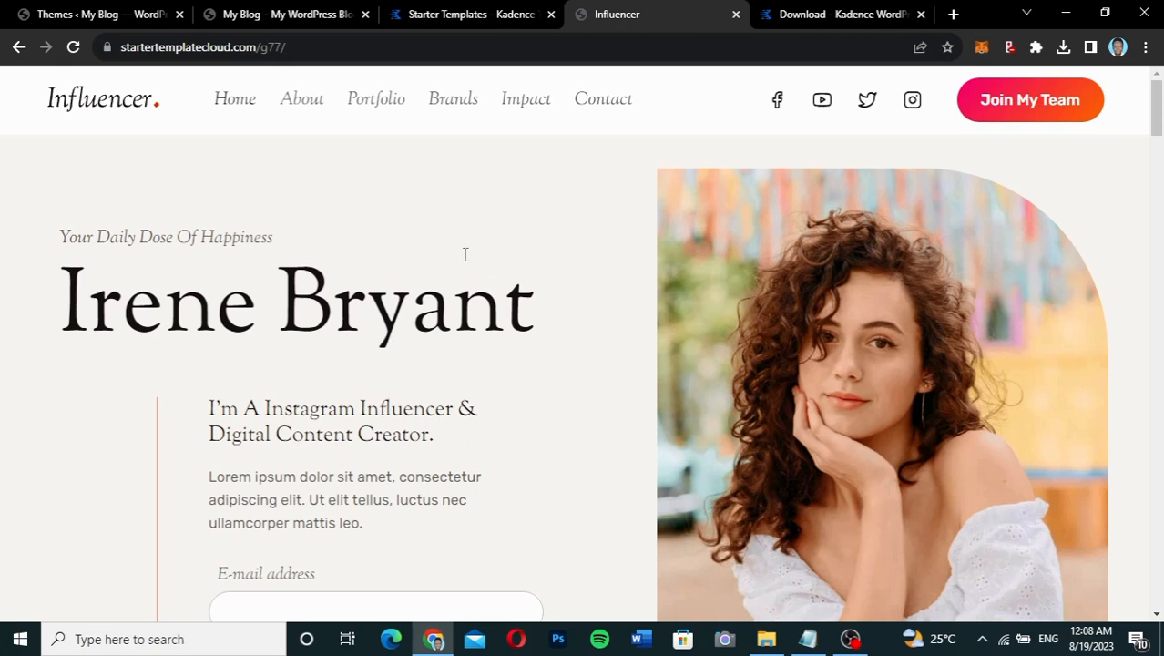
click(114, 17)
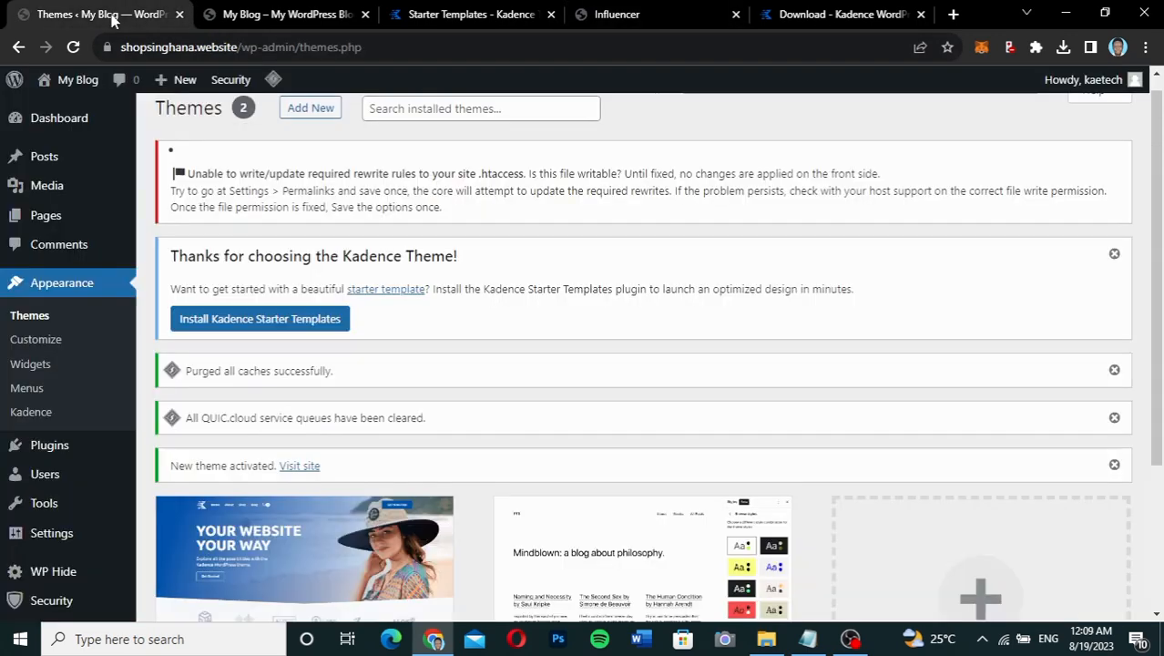
click(270, 327)
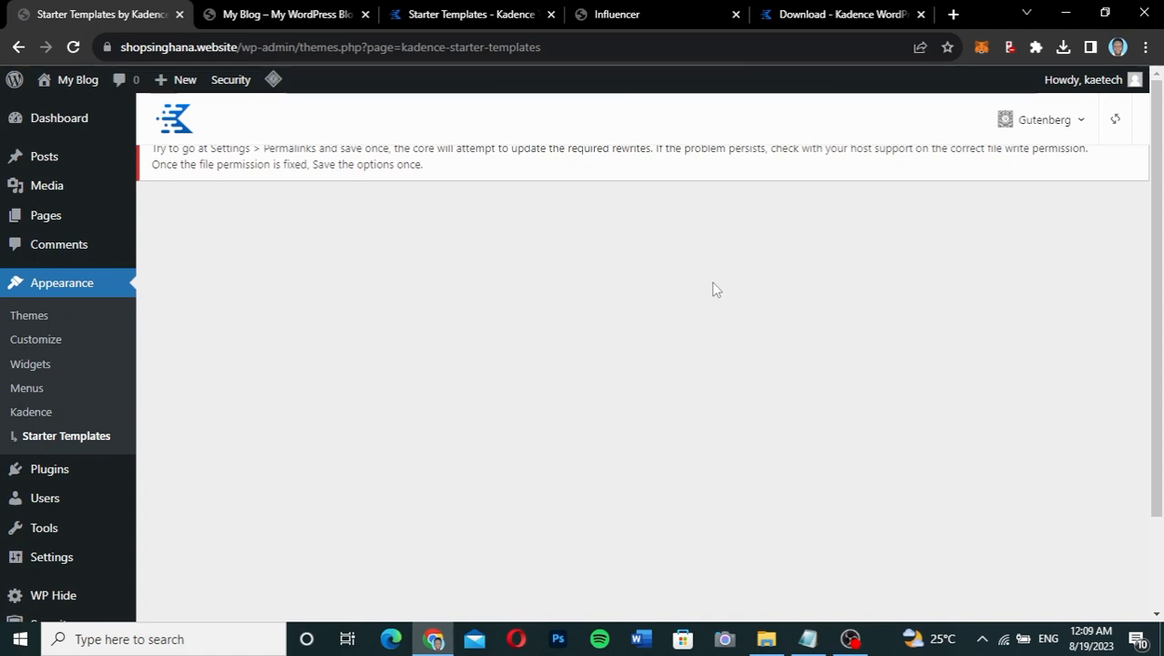
click(1043, 128)
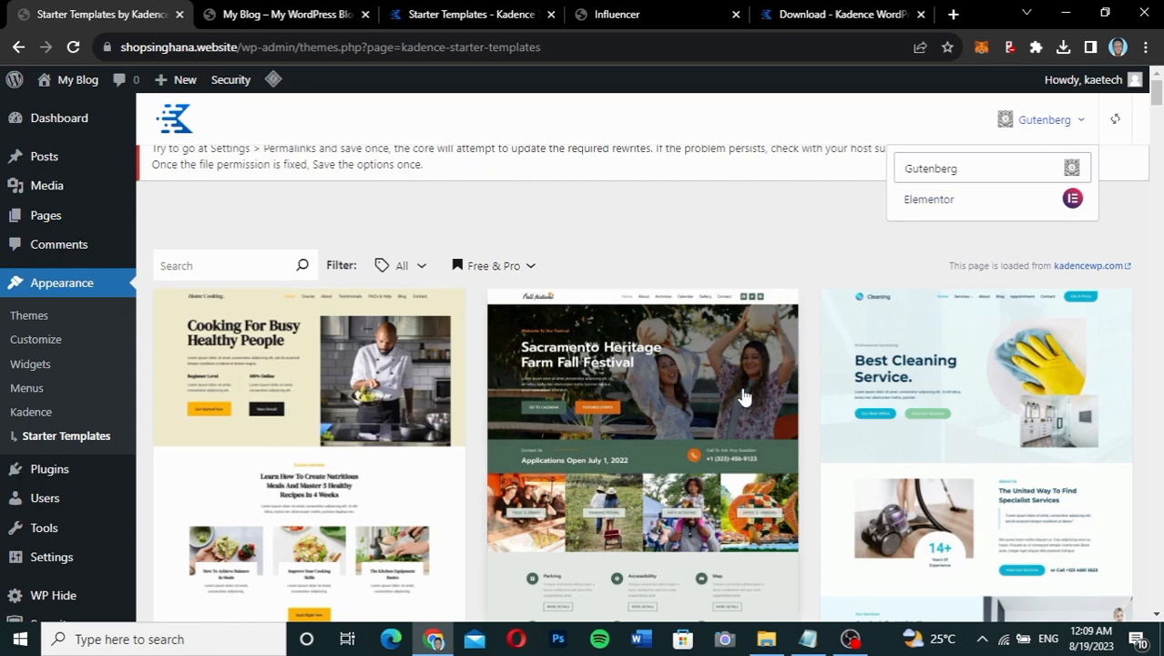
click(746, 223)
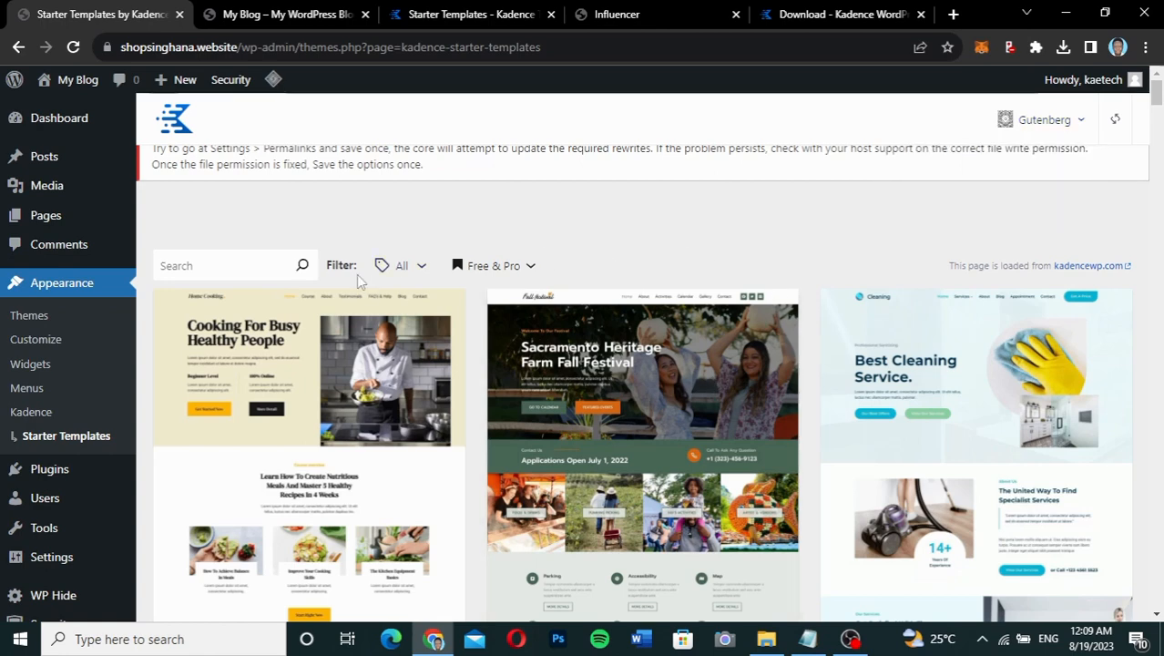
Open the page for adding WordPress plugins and search for elementor
mouse_move(52, 476)
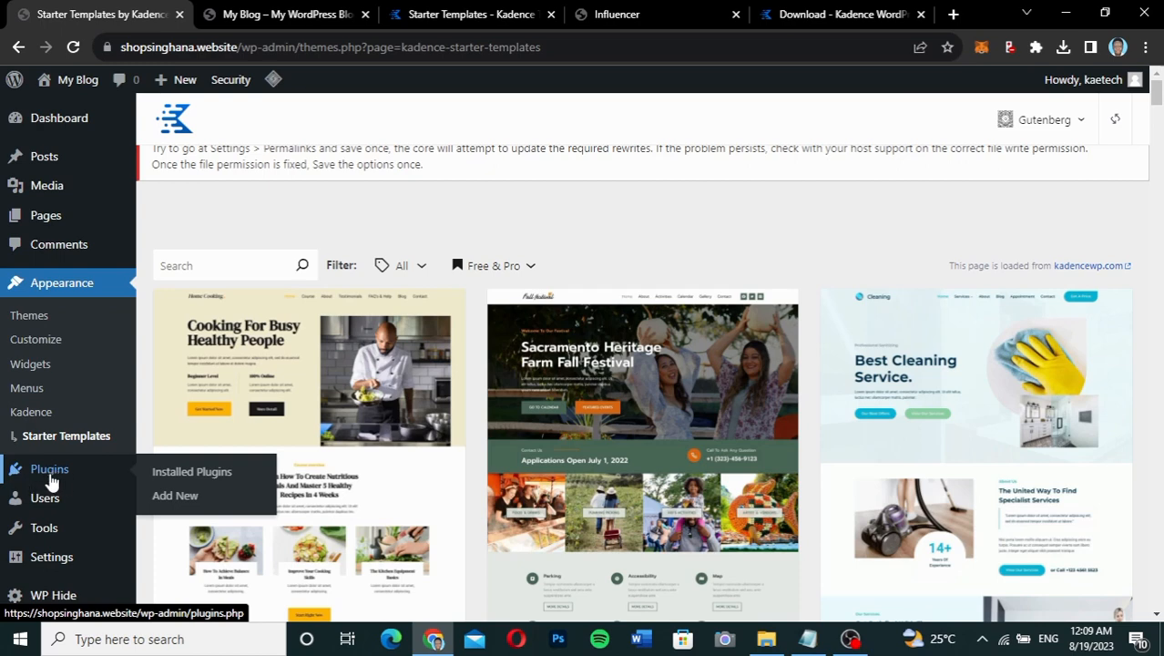
click(176, 496)
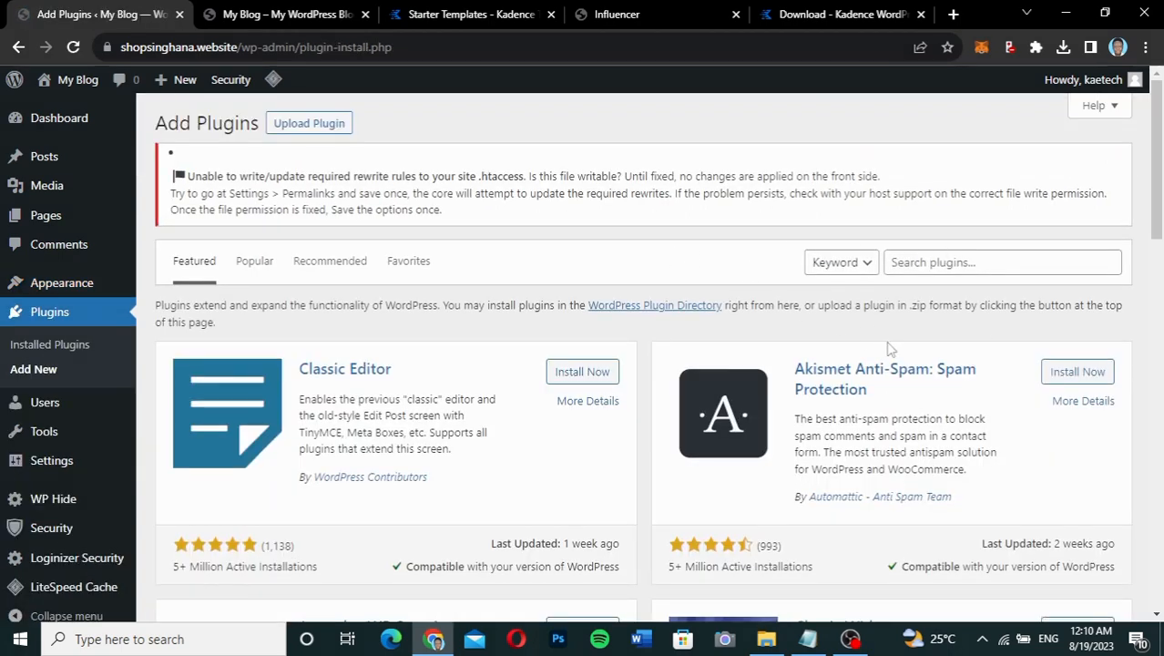
click(926, 262)
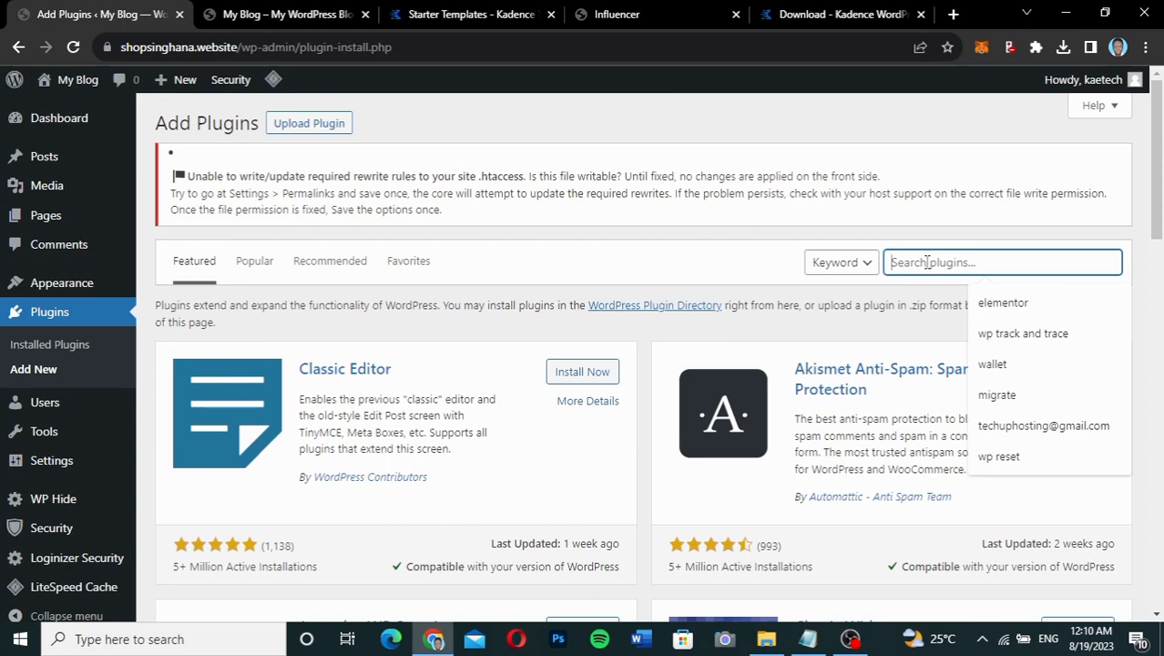
text(element)
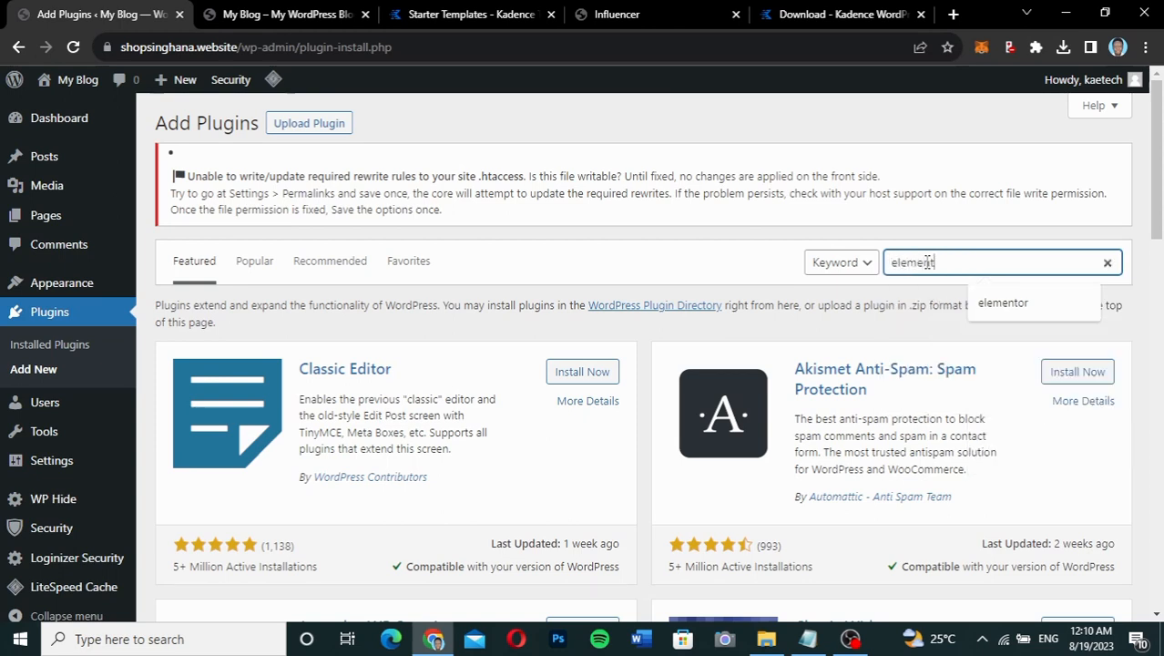
text(or)
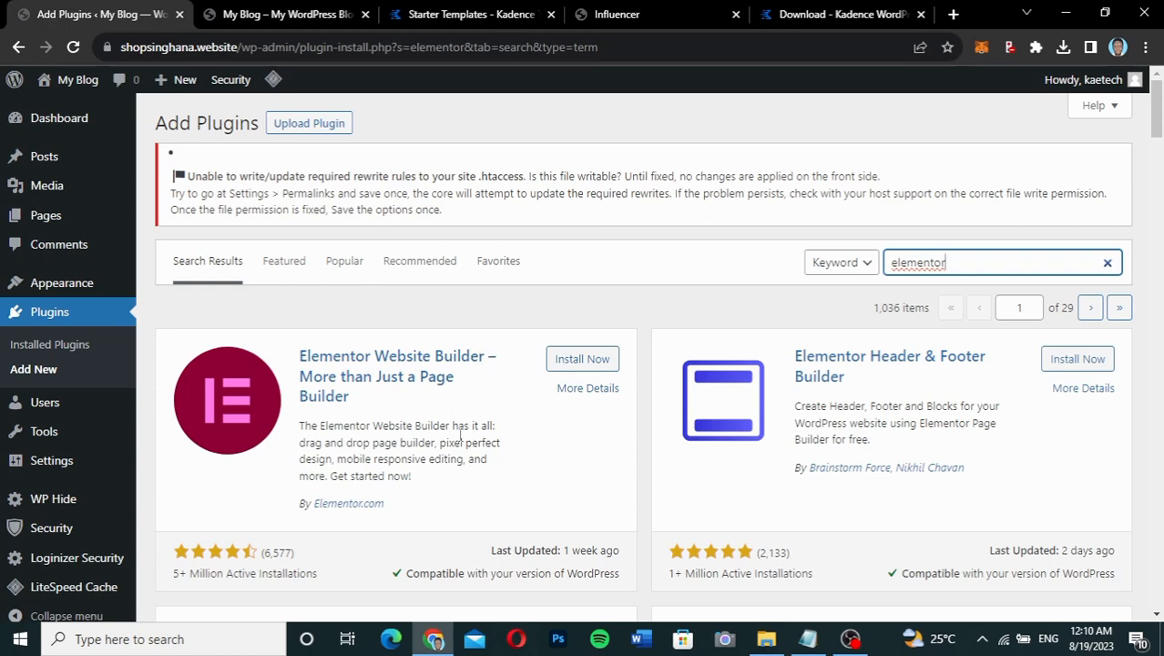
Install and activate the Elementor Website Builder plugin, and look over the installed plugins list
scroll(368, 562, down, 1)
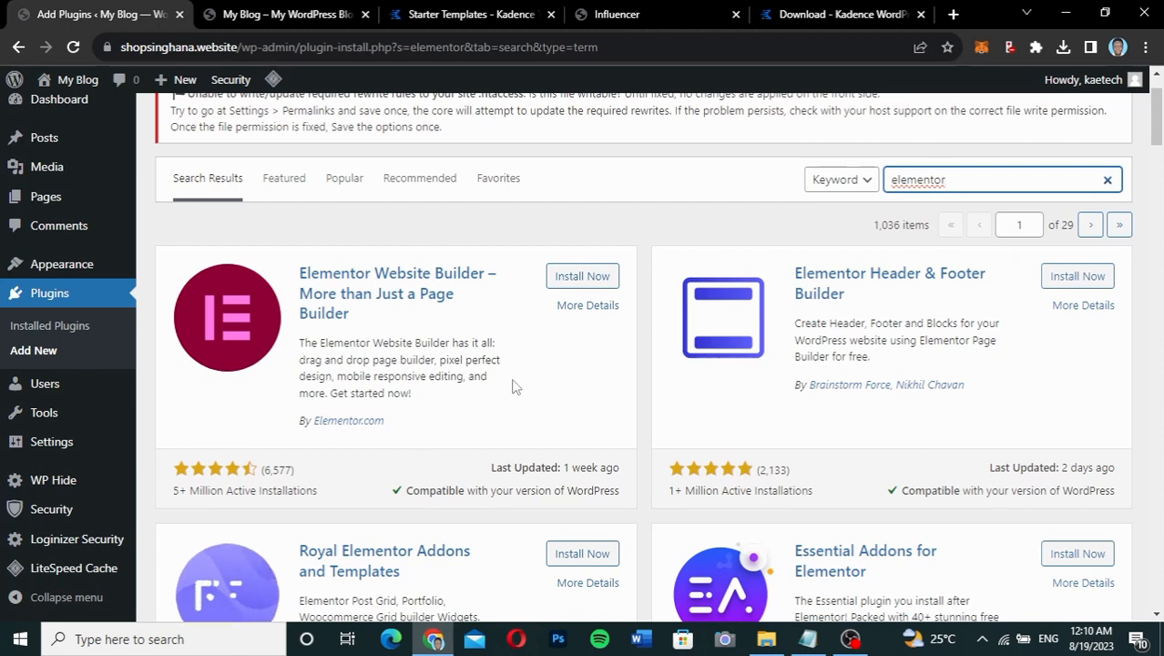
click(603, 278)
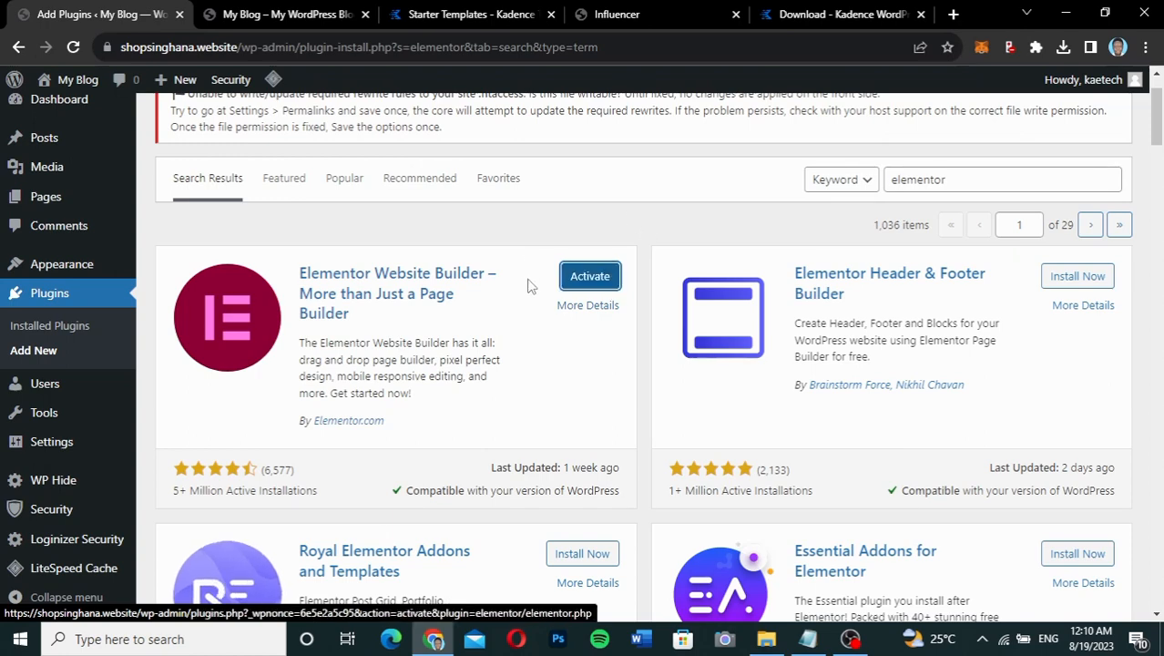
click(610, 280)
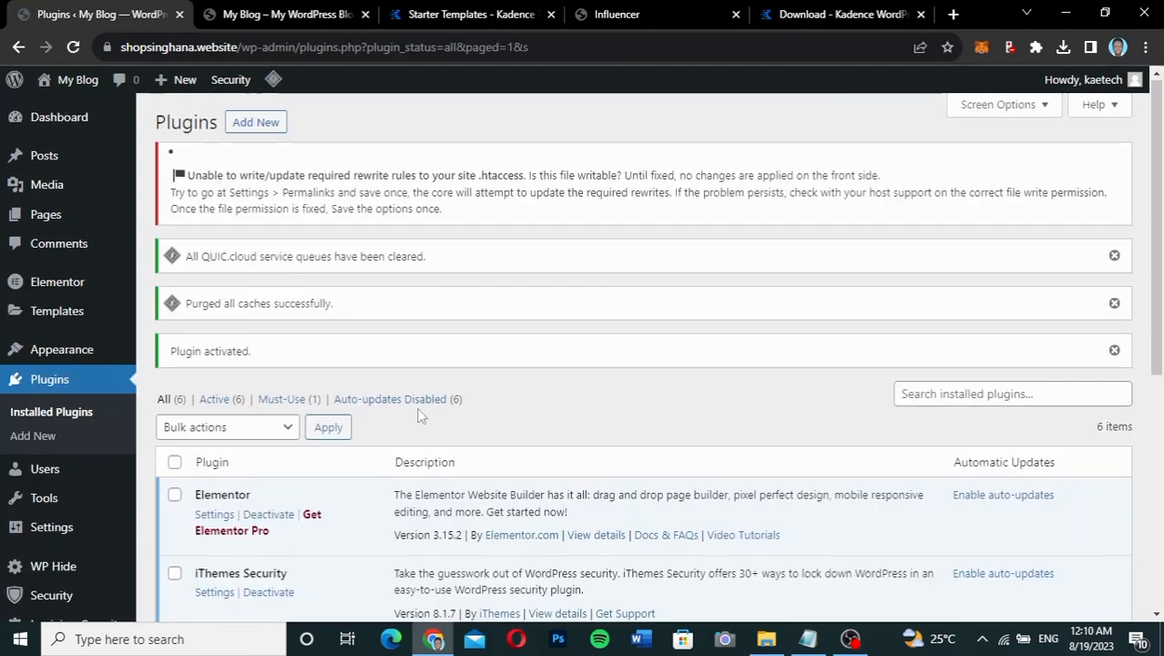
scroll(419, 414, down, 2)
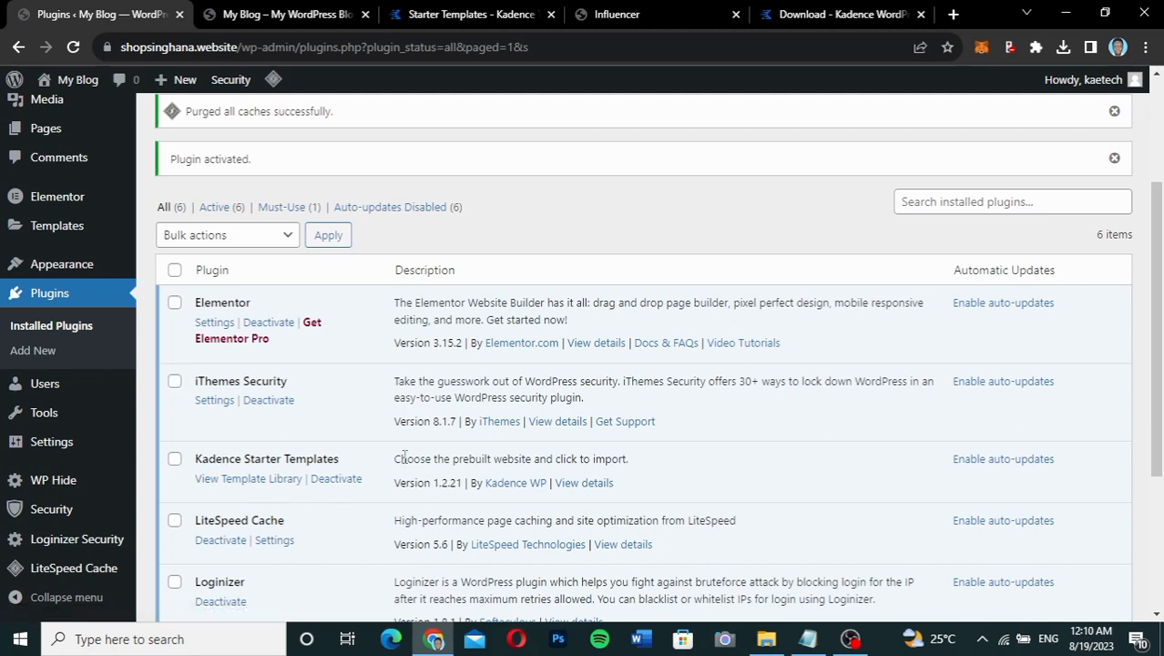
scroll(404, 458, down, 1)
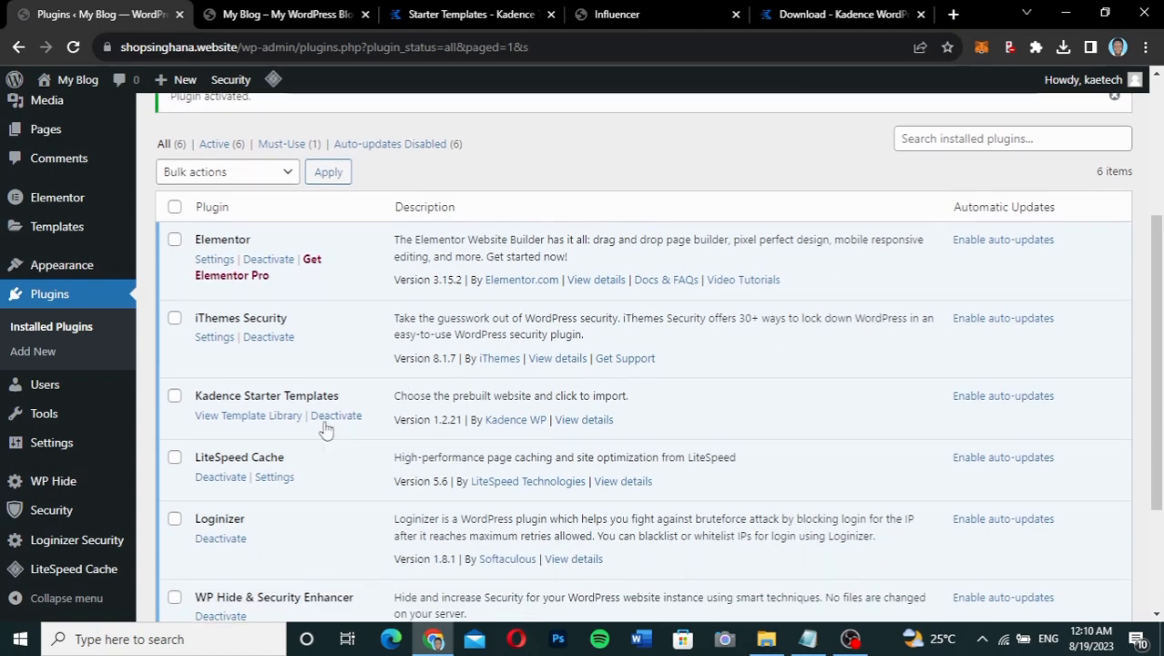
Open the Kadence Starter Templates library and switch its page builder to Elementor
mouse_move(74, 272)
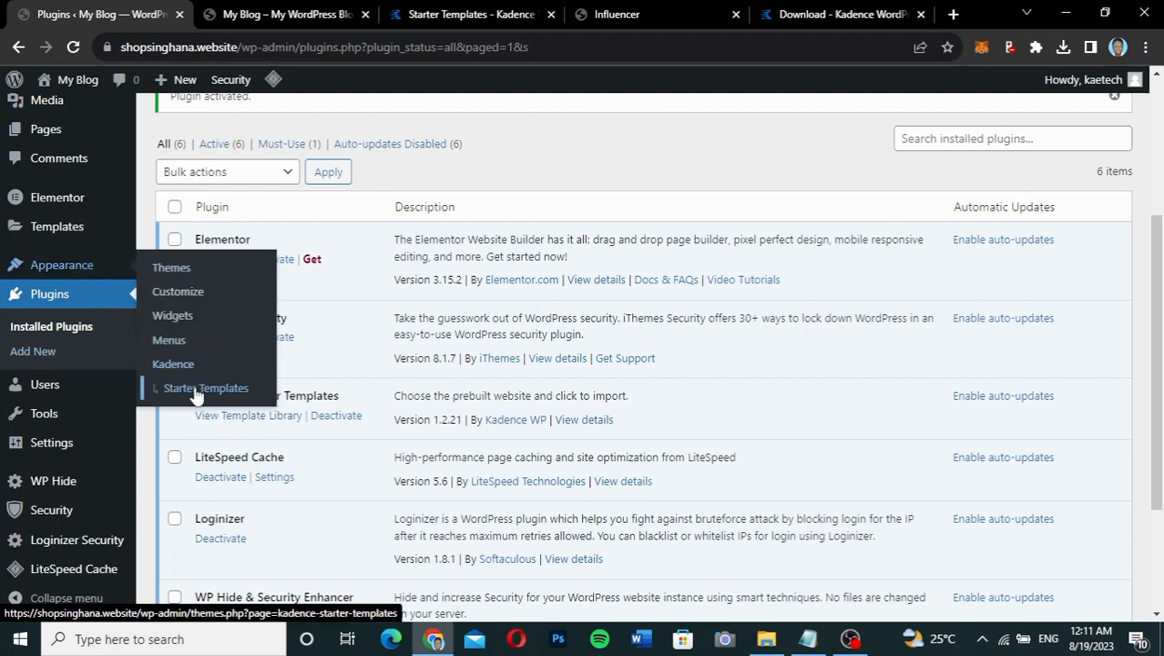
click(195, 389)
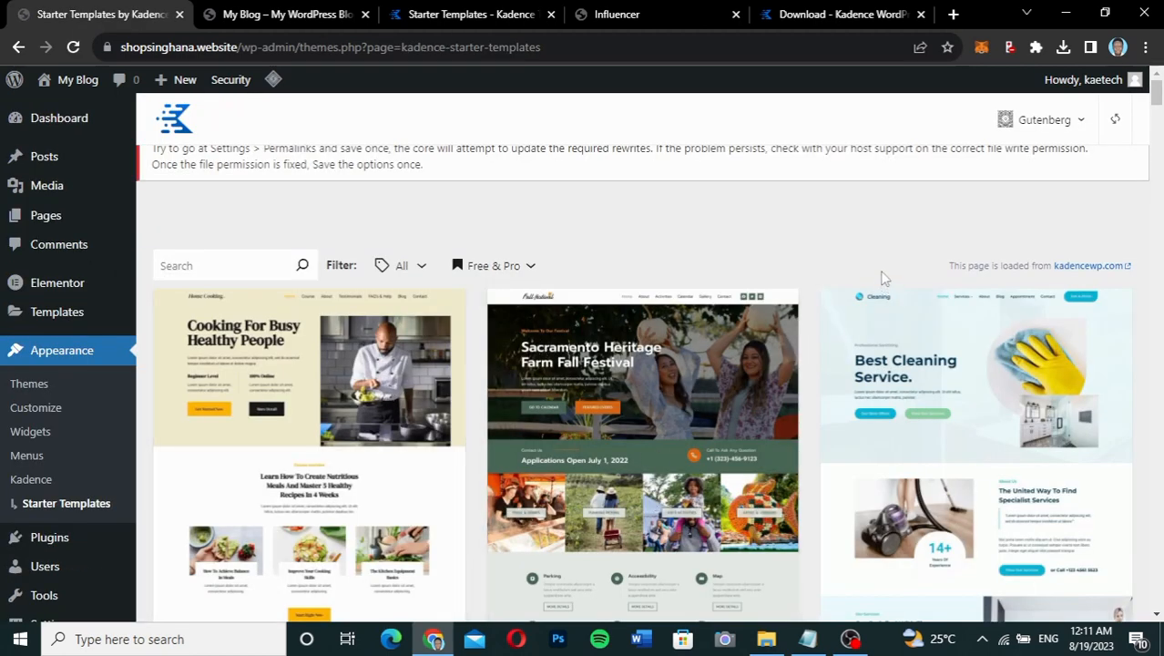
click(1067, 129)
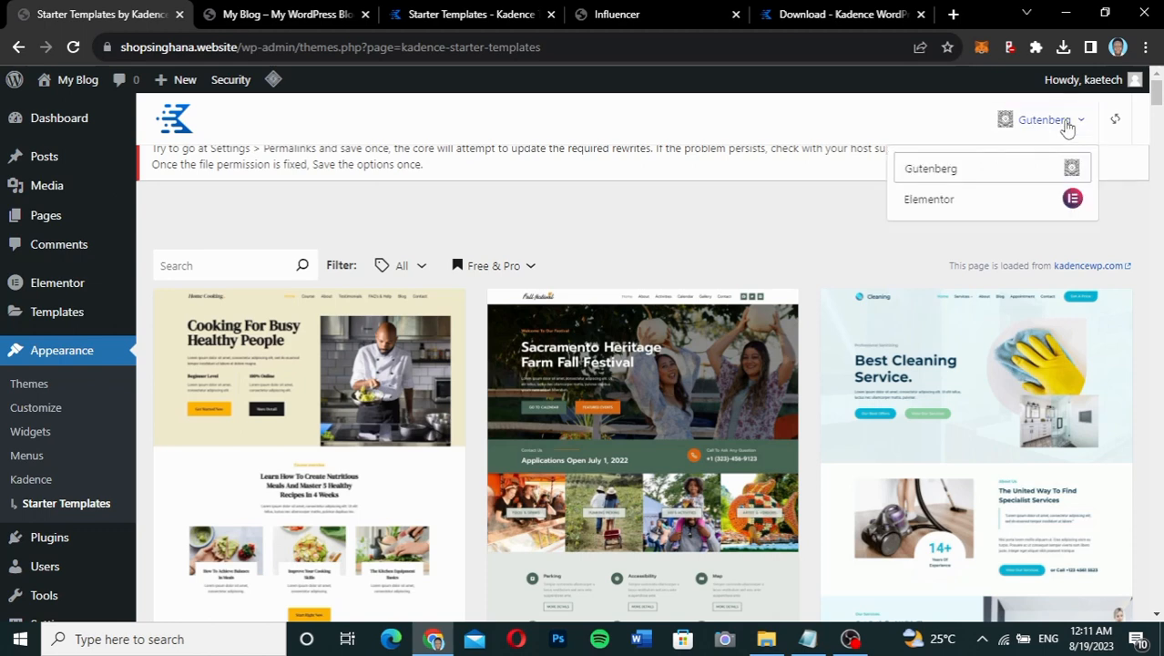
click(981, 211)
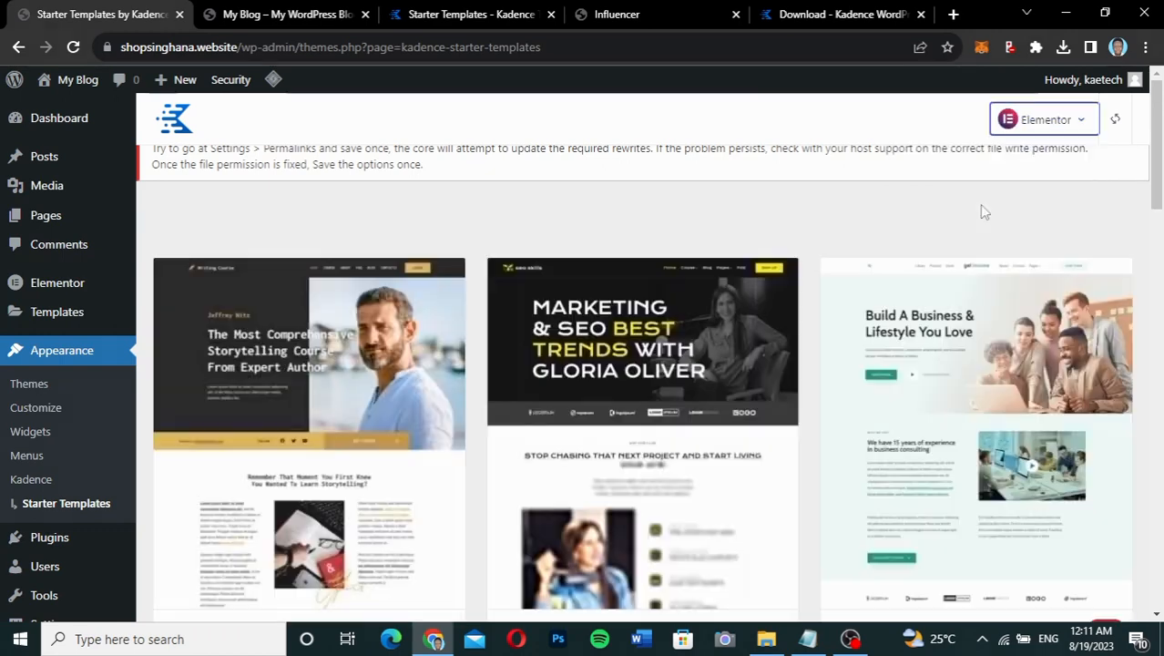
Browse the Elementor starter templates, and open and close the SEO Skills template's import preview
scroll(761, 404, down, 5)
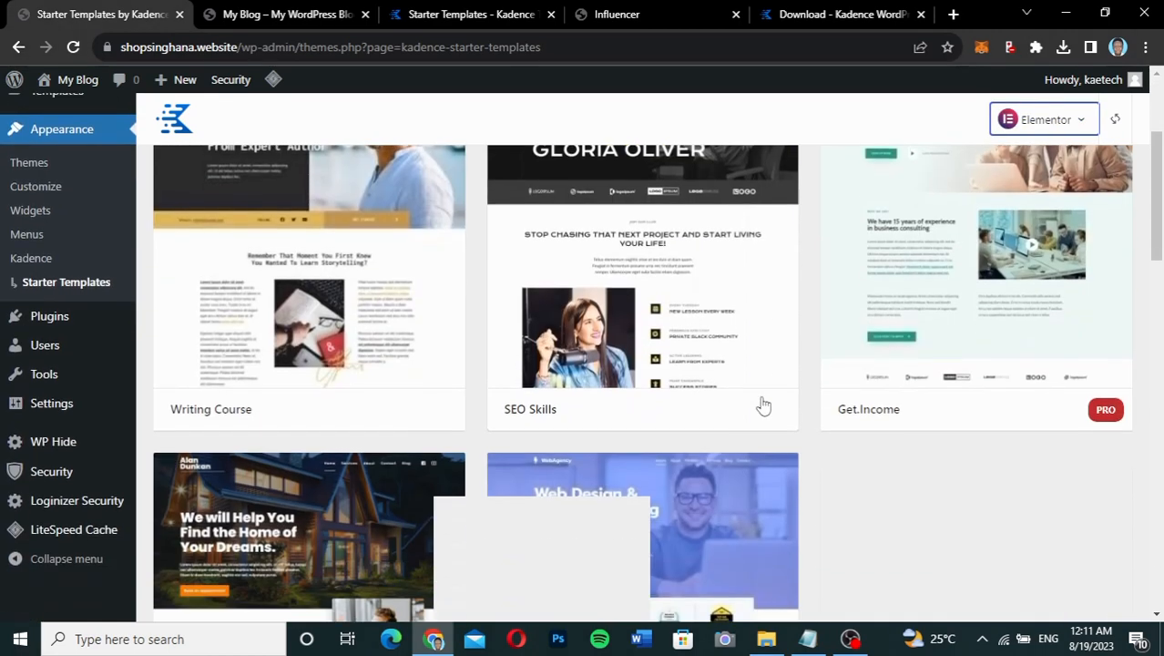
scroll(763, 404, down, 4)
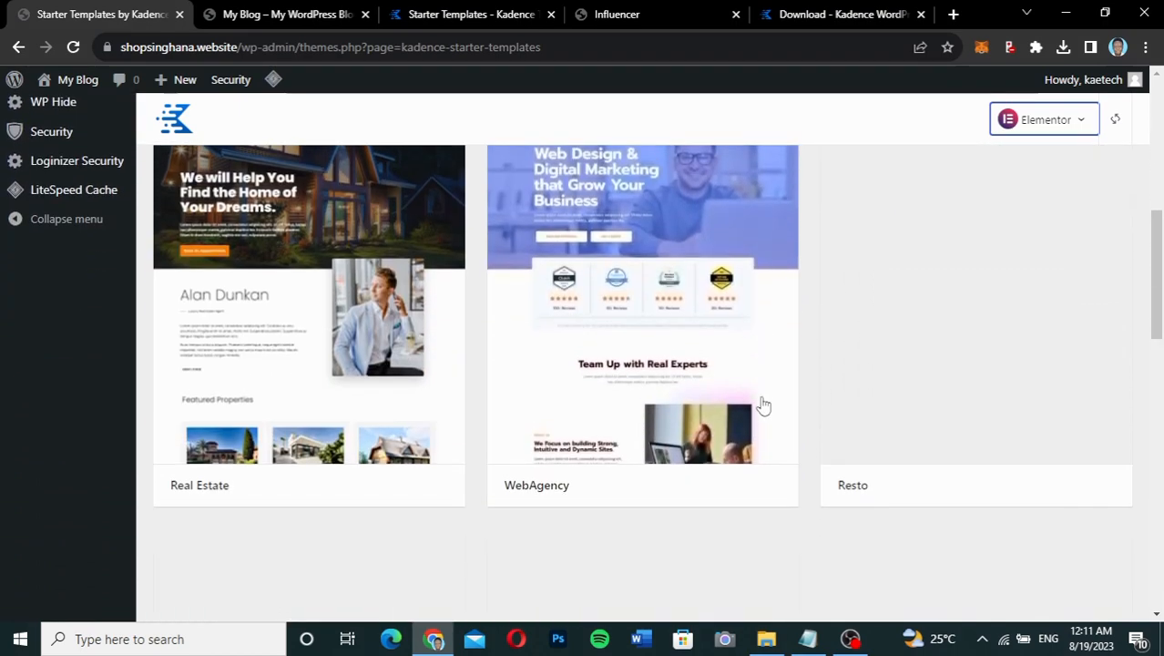
scroll(763, 405, up, 6)
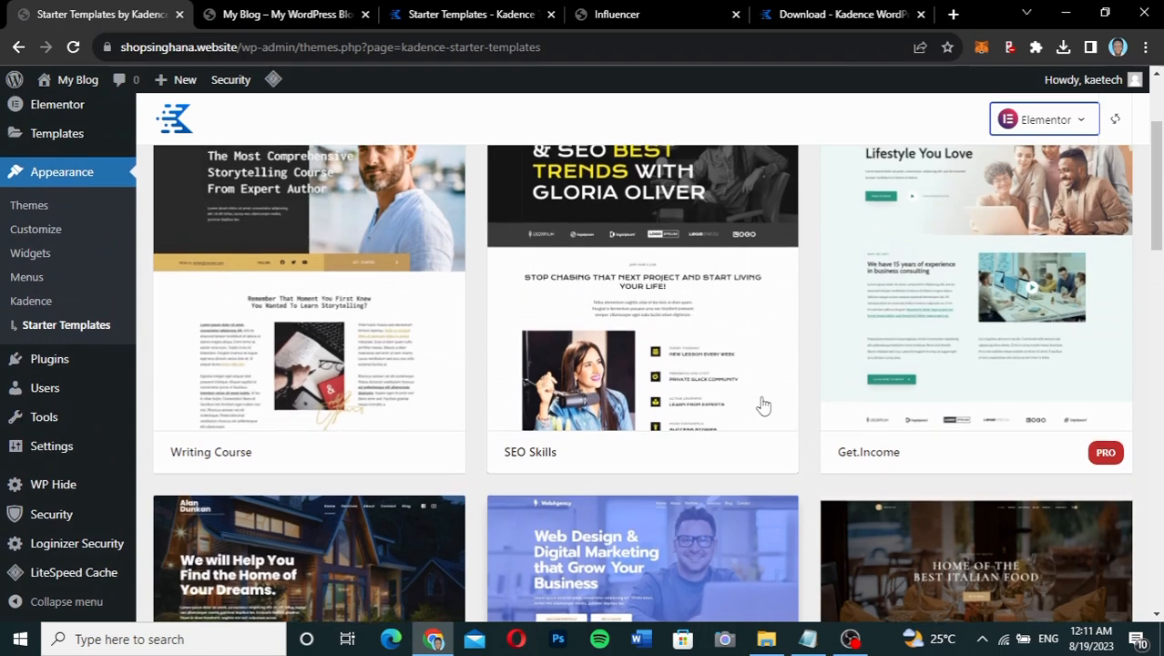
click(763, 404)
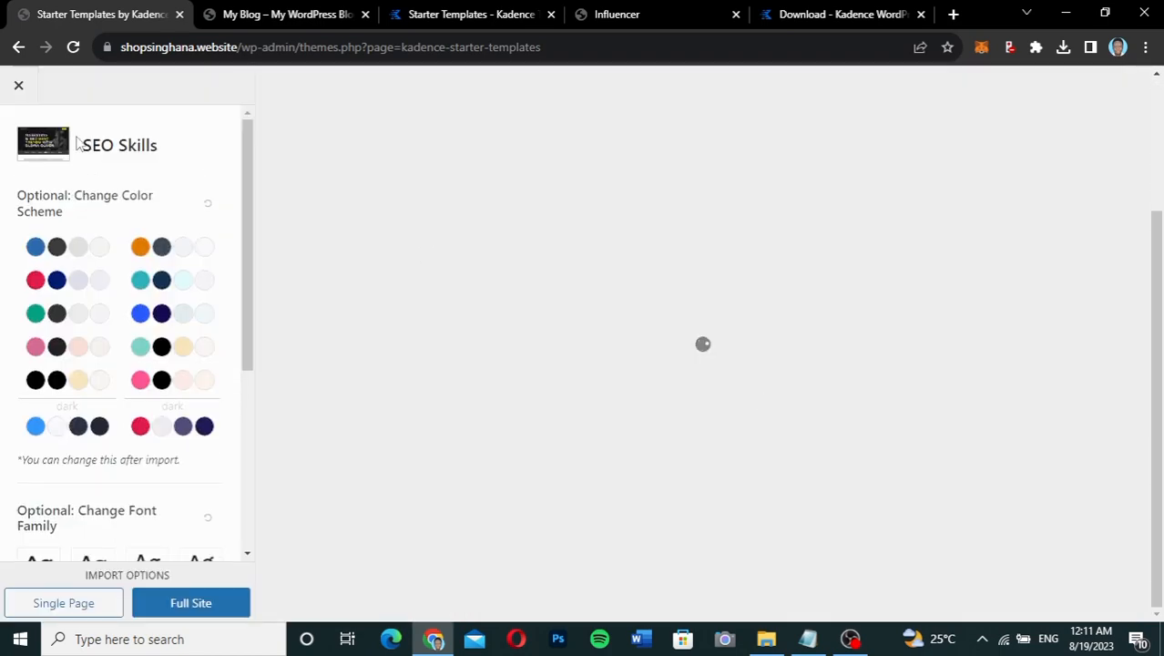
click(18, 88)
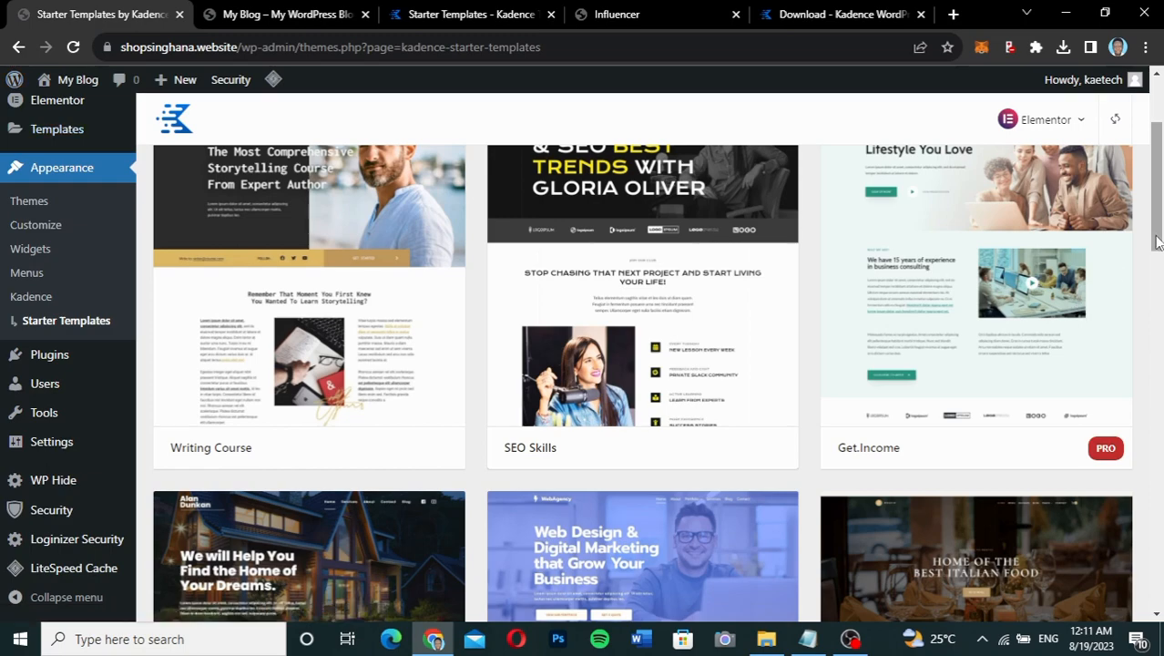
Switch the starter template library's page builder to Gutenberg and filter the templates to Free Only
drag(1158, 232, 1160, 185)
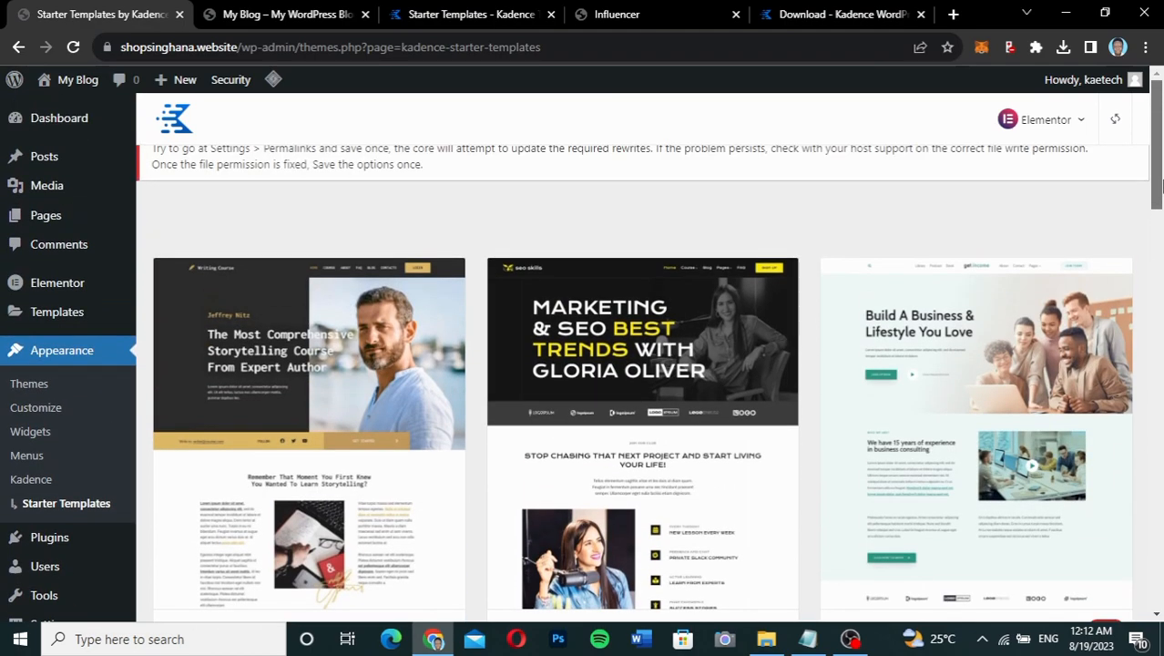
click(1049, 121)
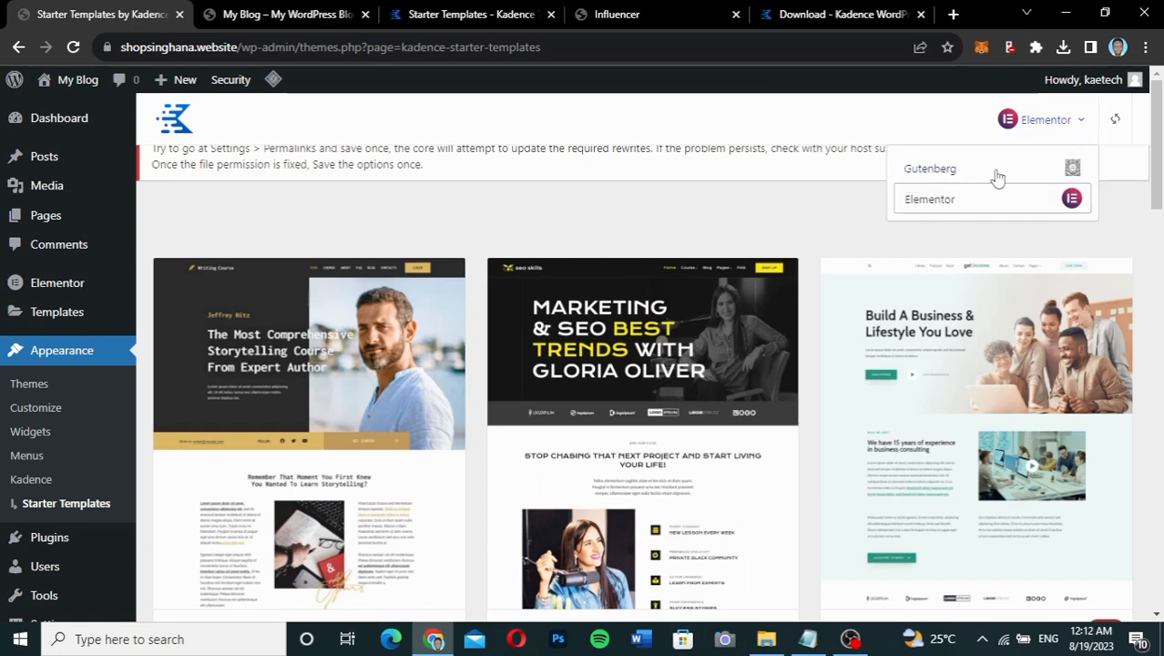
click(996, 173)
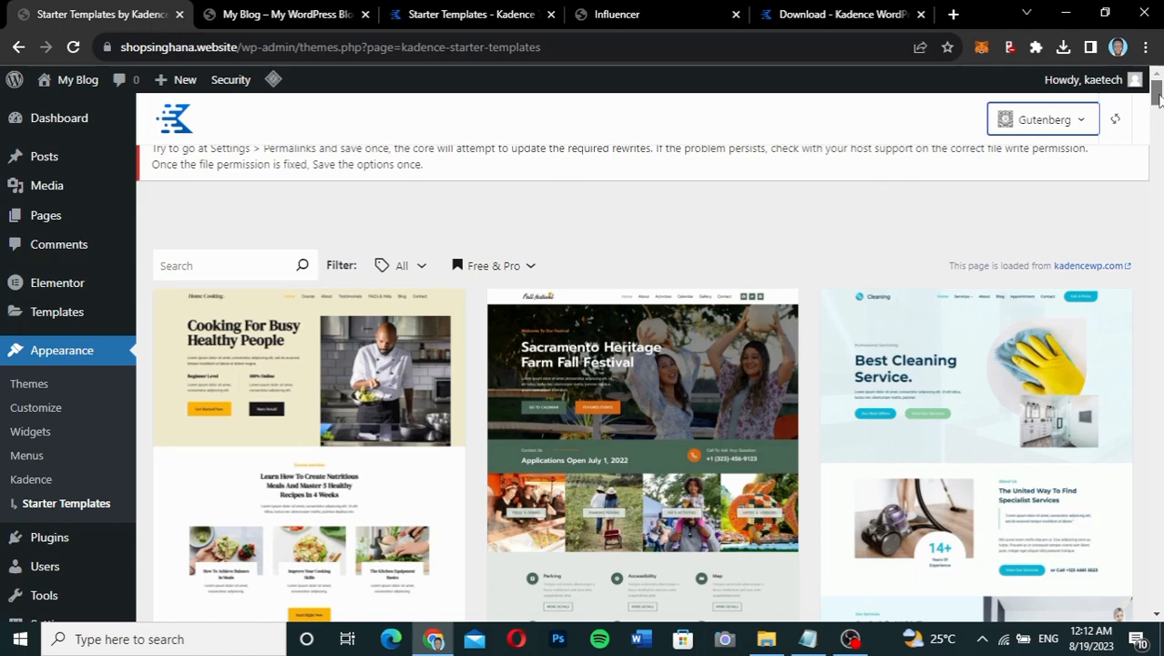
mouse_move(1157, 99)
mouse_down()
mouse_move(1158, 164)
mouse_move(1158, 97)
mouse_up()
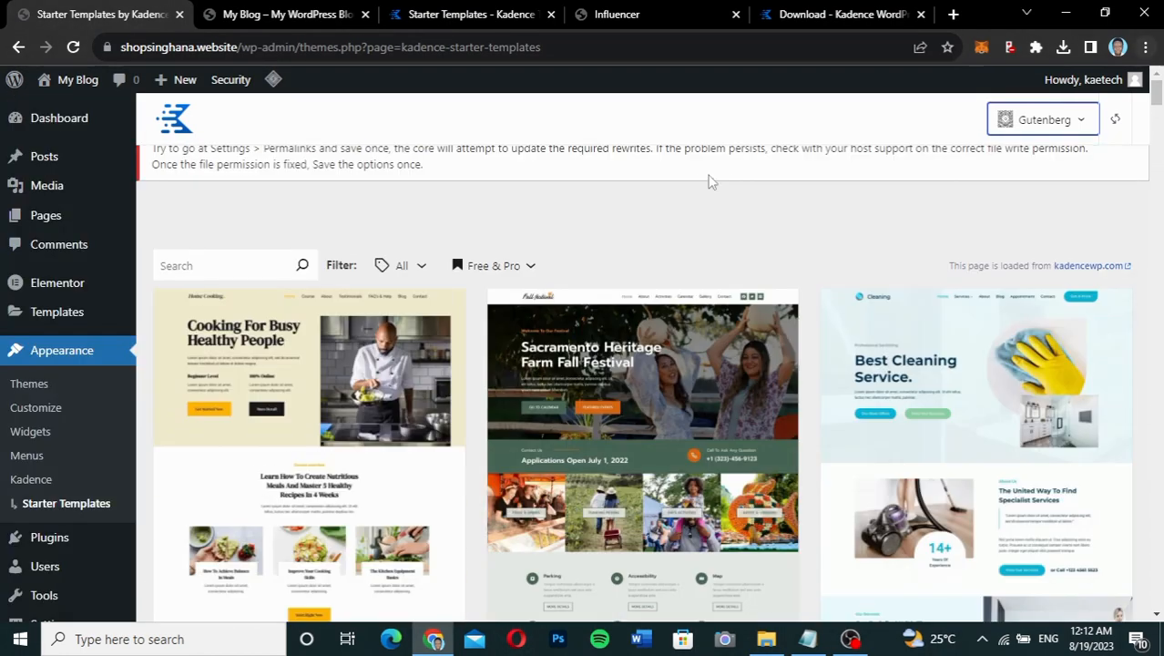
click(534, 266)
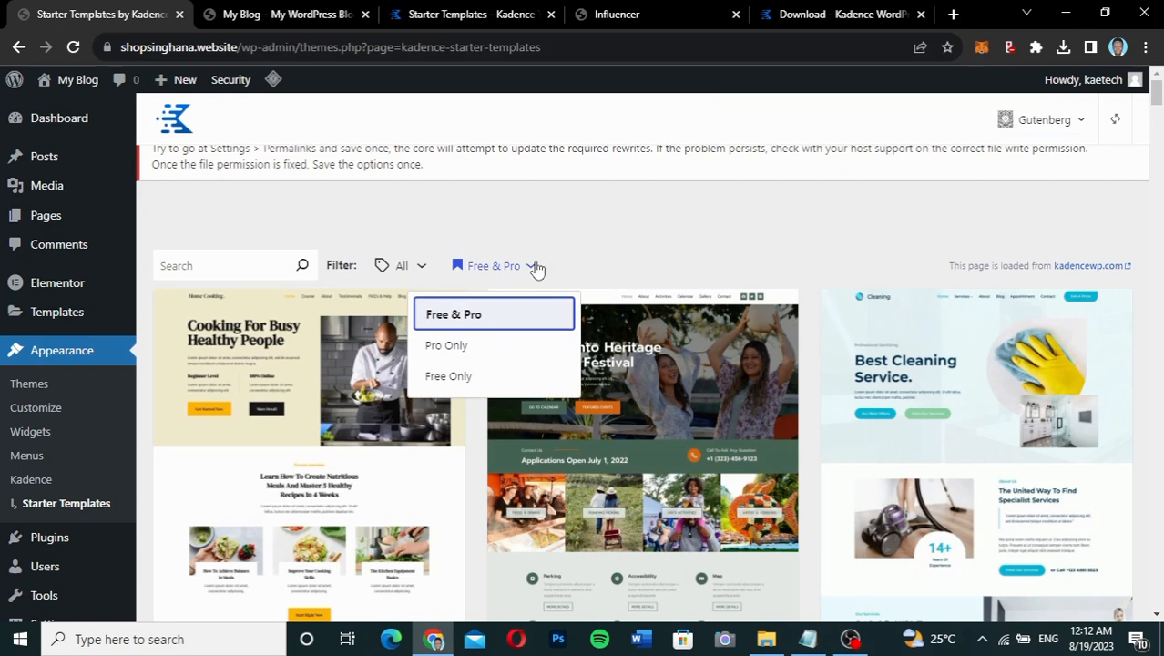
click(455, 378)
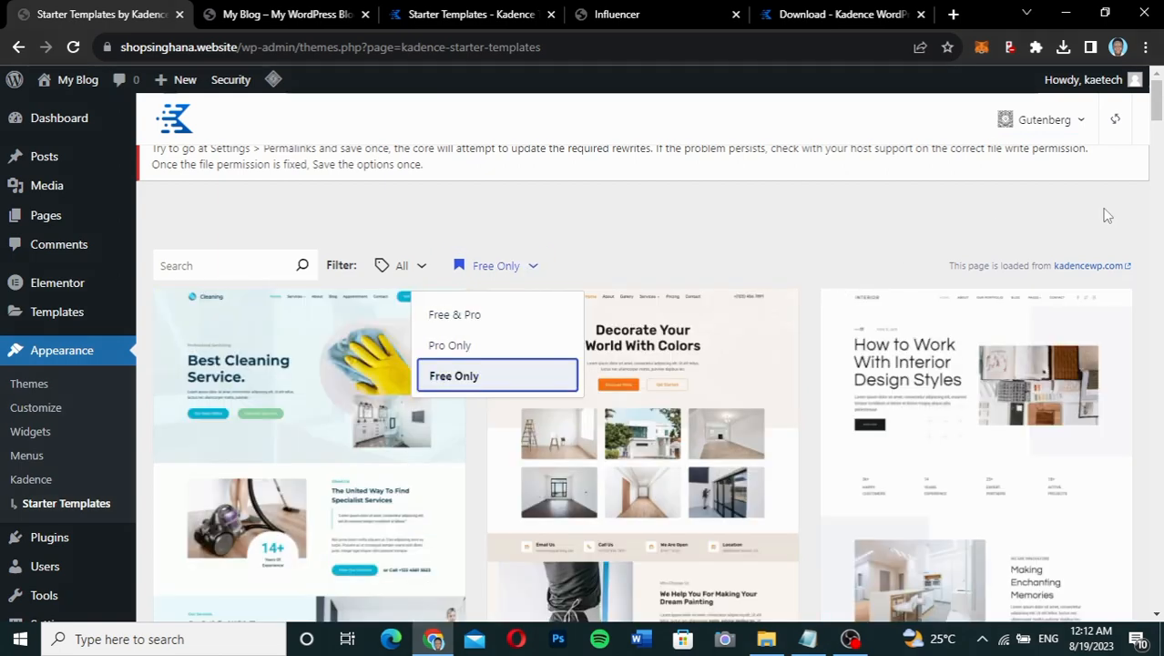
click(1092, 209)
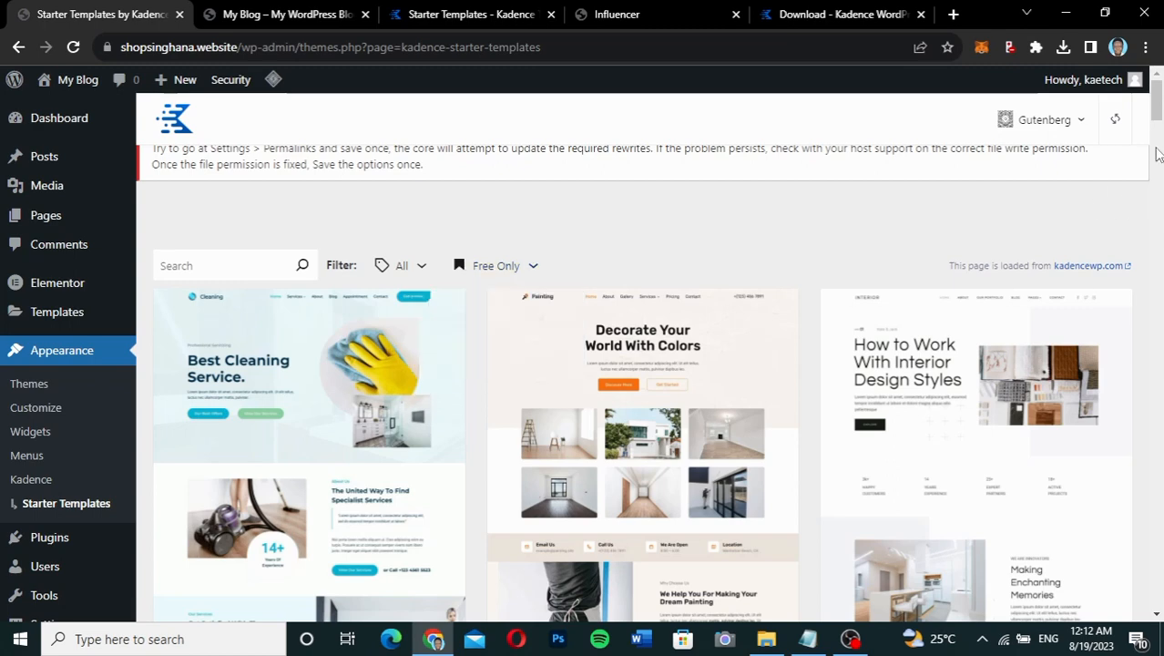
Open the Influencer template and look over its color schemes, font families, required plugins and page preview
drag(1158, 109, 1157, 146)
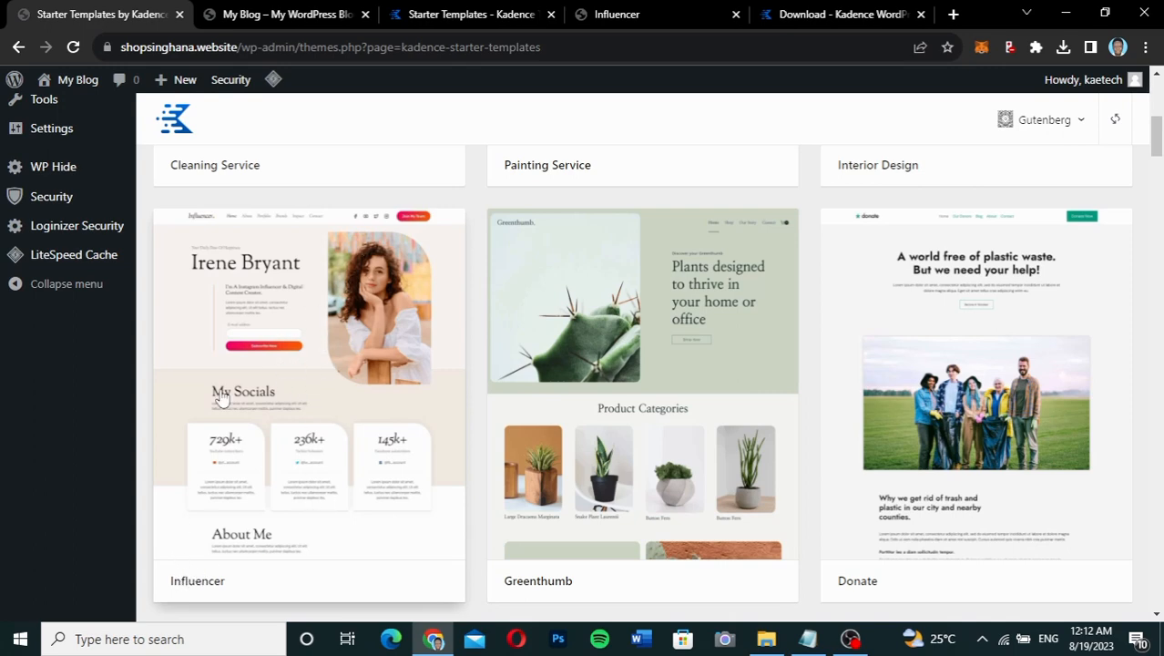
click(278, 384)
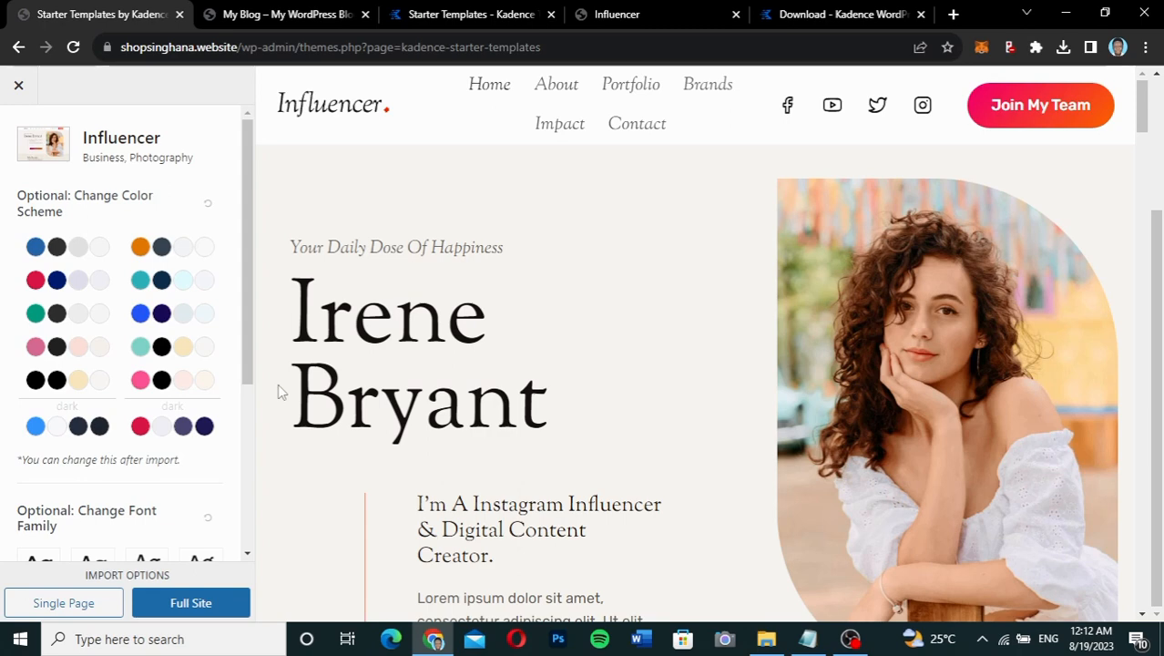
drag(244, 376, 244, 339)
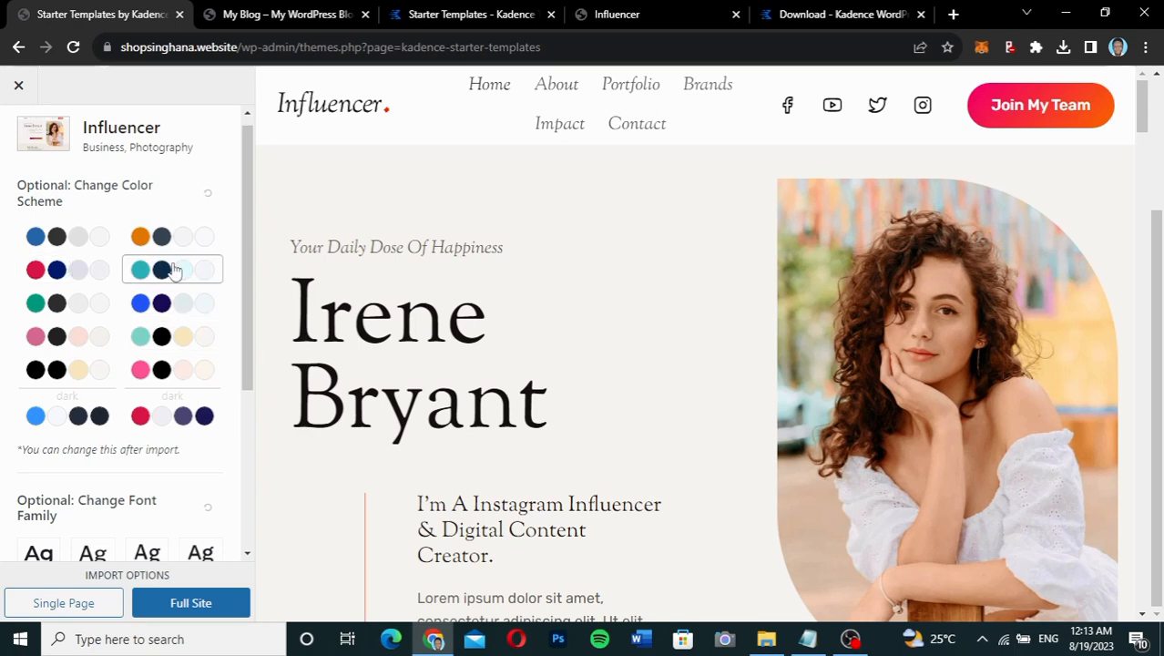
drag(249, 280, 234, 403)
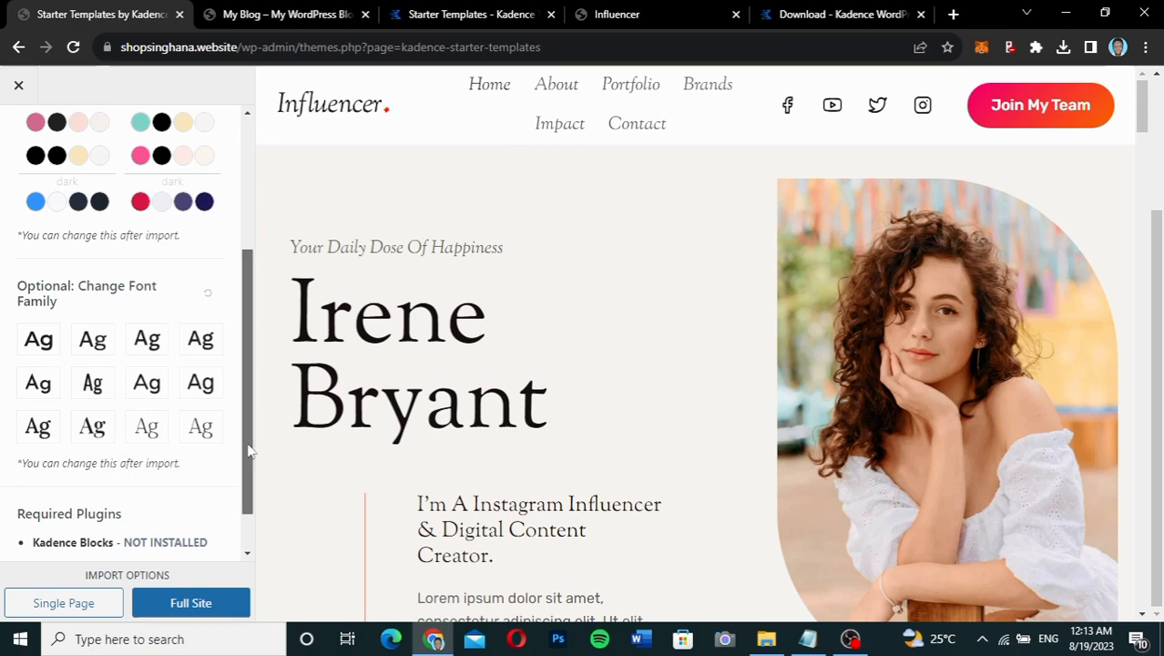
scroll(248, 451, down, 1)
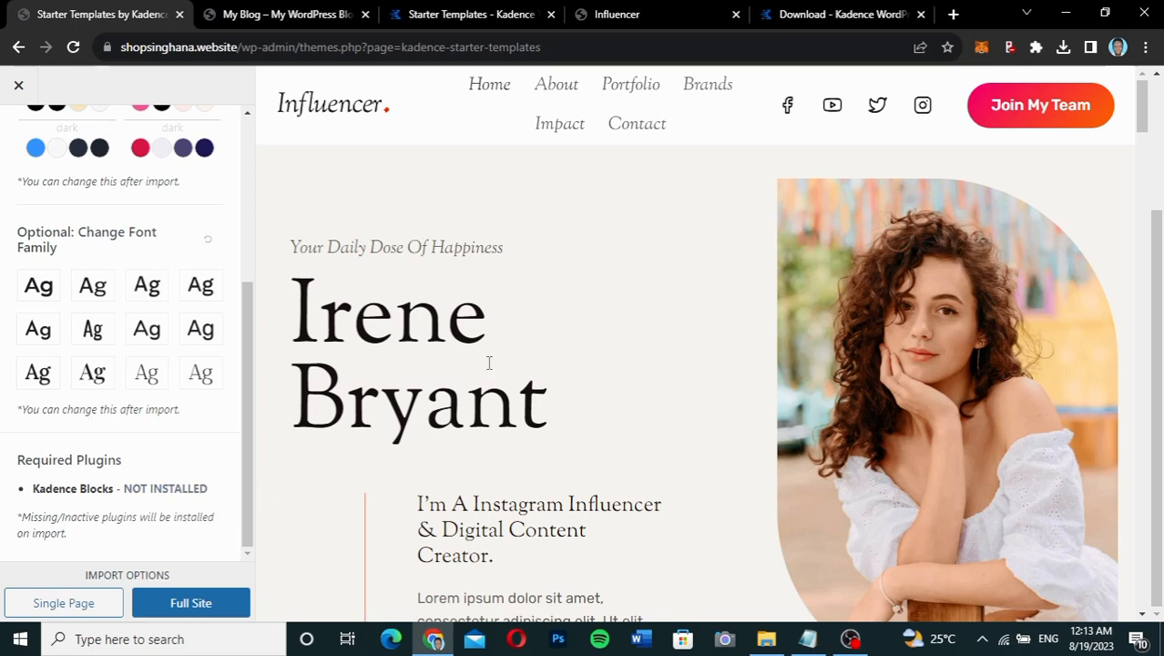
drag(247, 424, 260, 241)
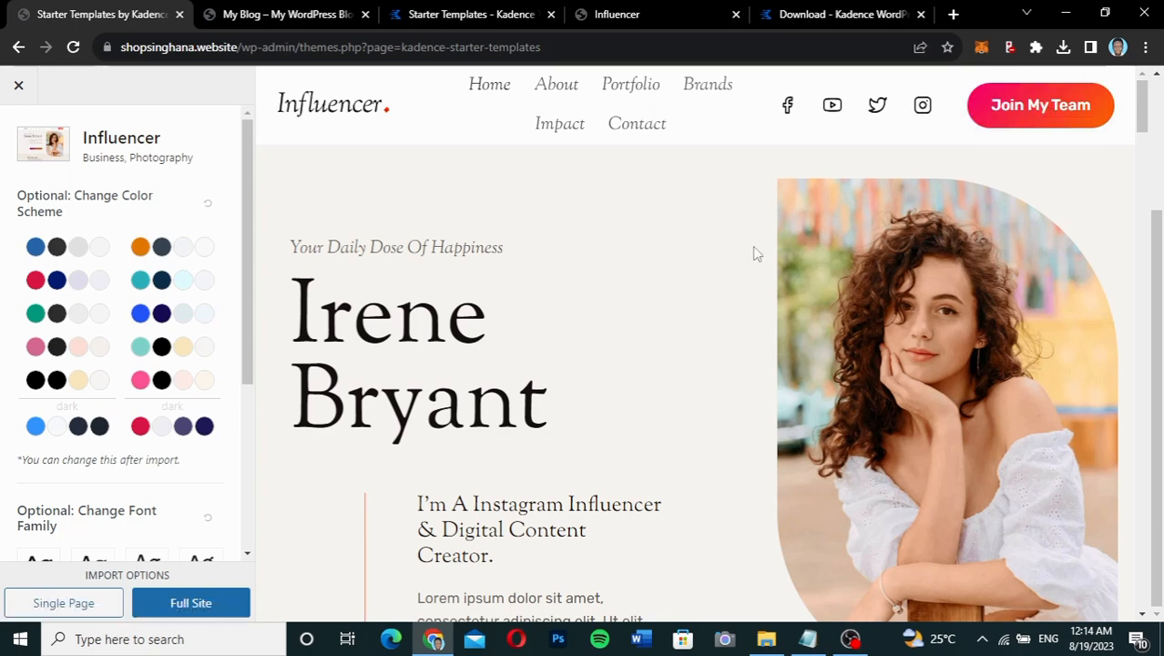
scroll(597, 402, down, 3)
scroll(597, 401, up, 1)
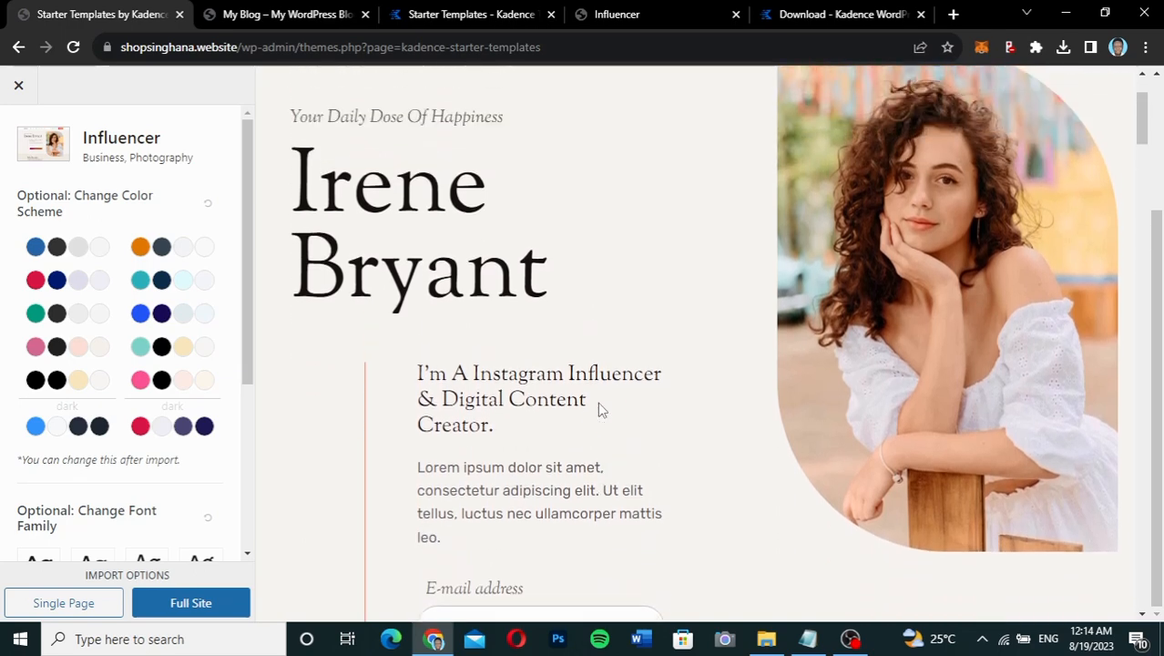
scroll(597, 401, up, 2)
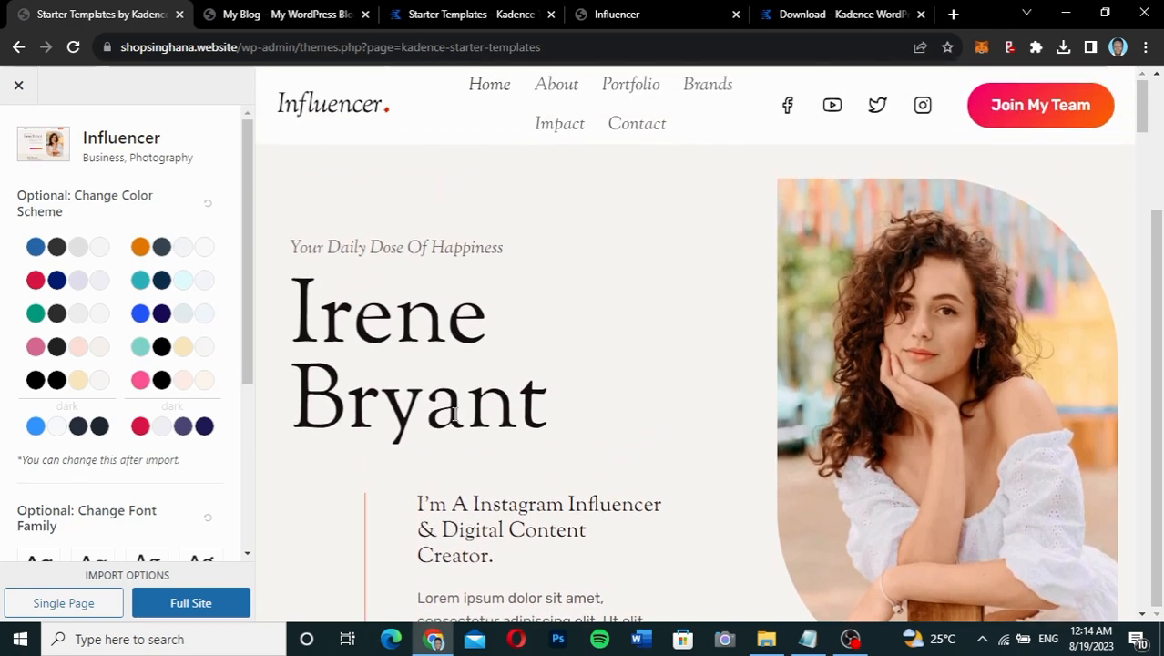
Import the Influencer template as a full site without subscribing, after checking the import details and advanced settings
click(192, 606)
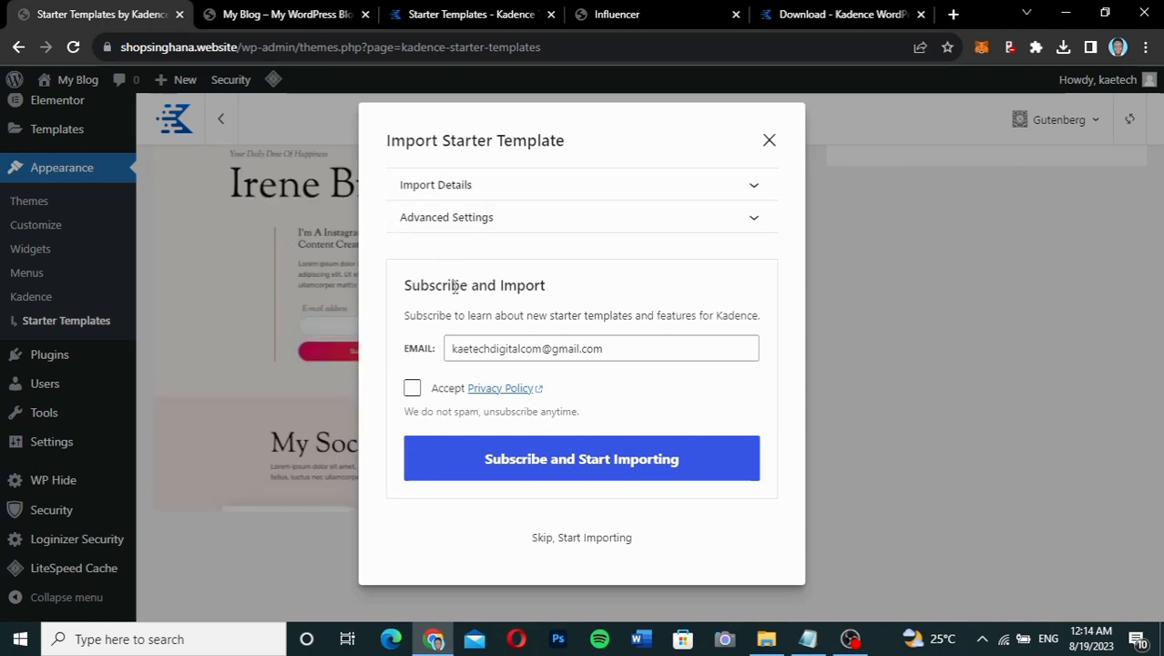
click(525, 184)
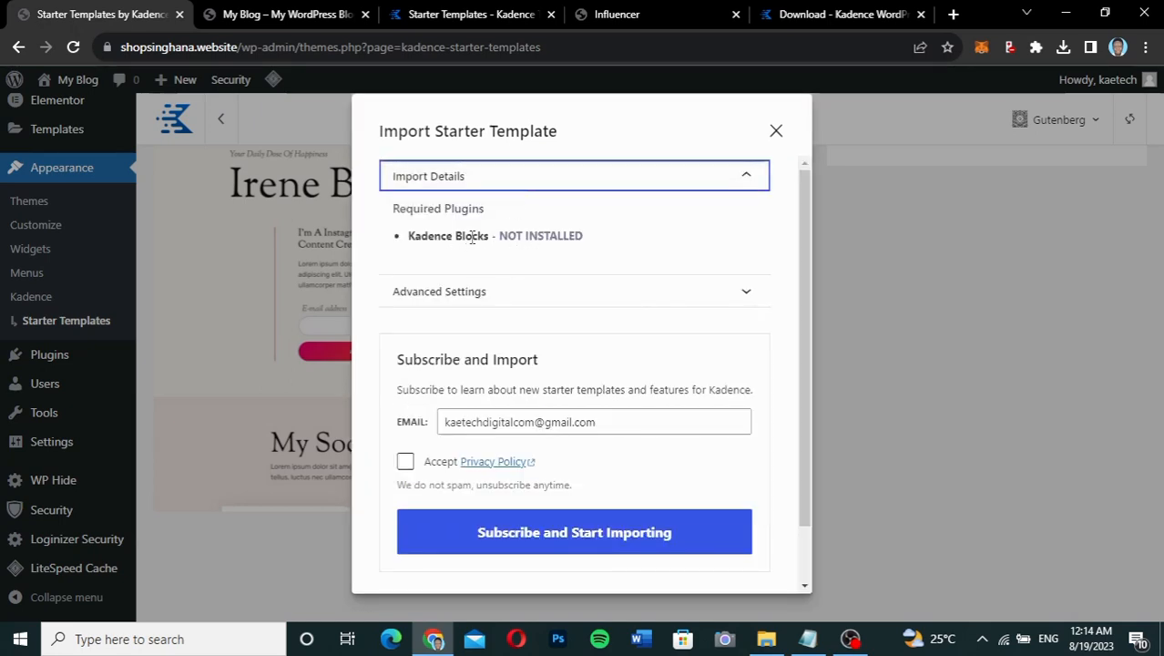
click(554, 183)
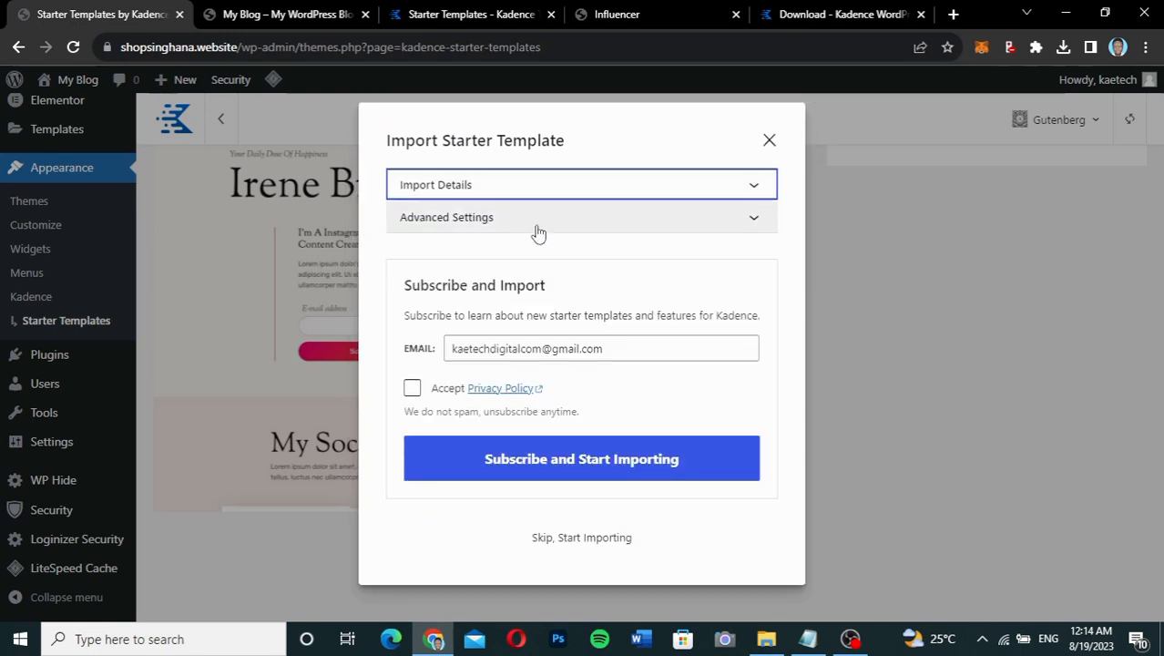
click(537, 226)
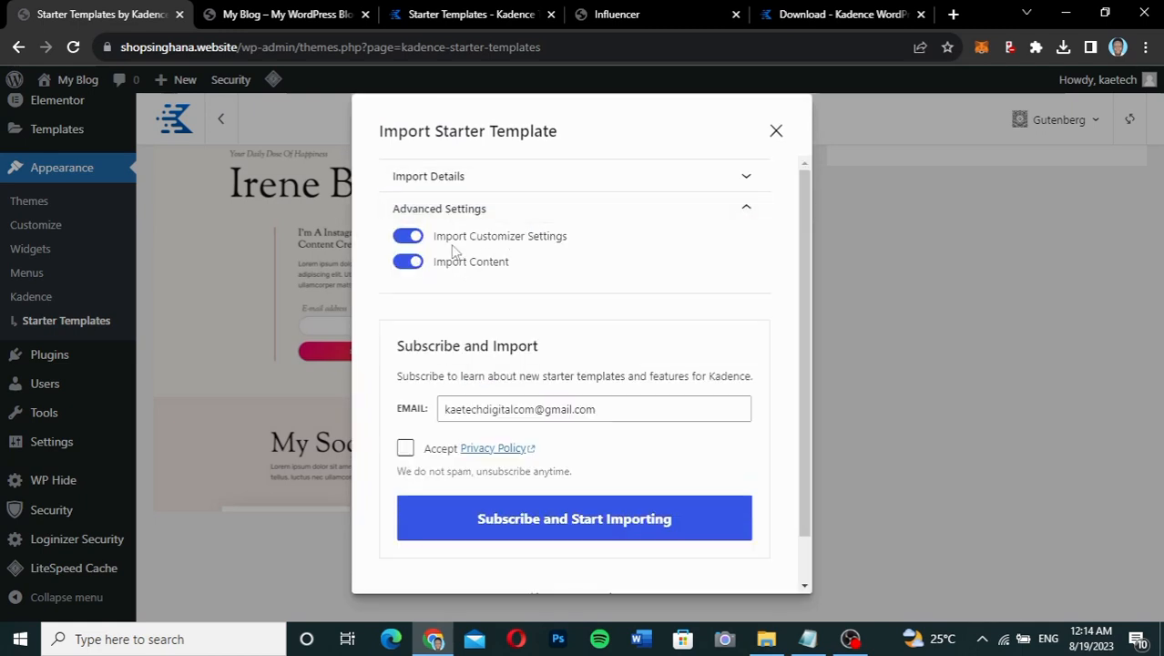
click(554, 211)
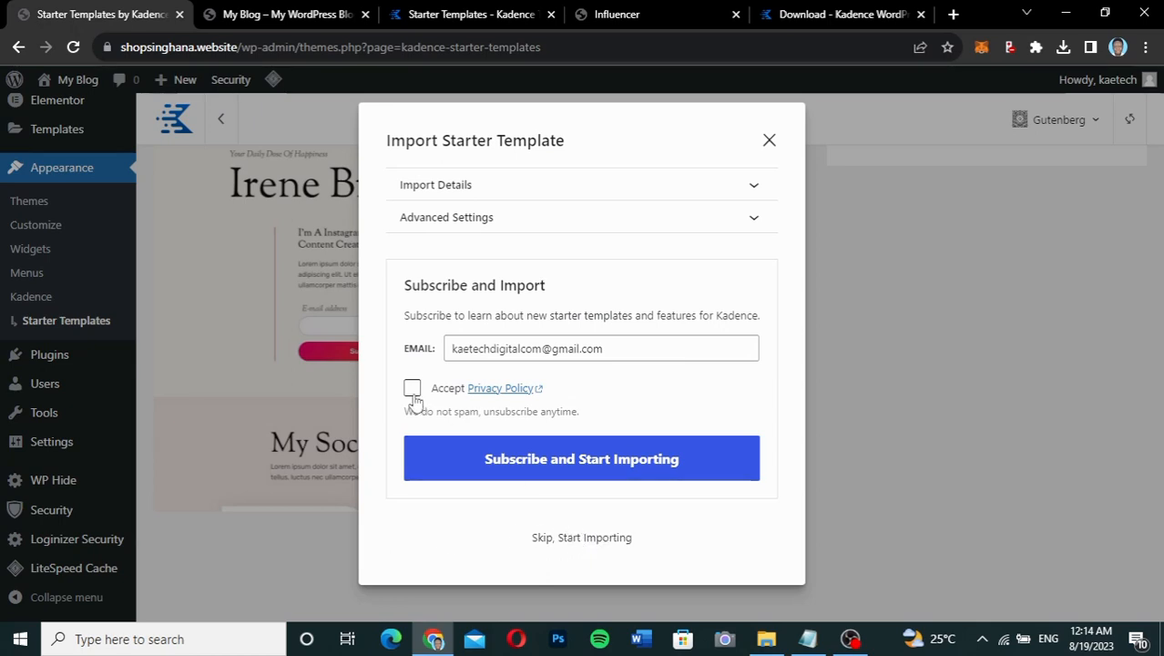
click(602, 537)
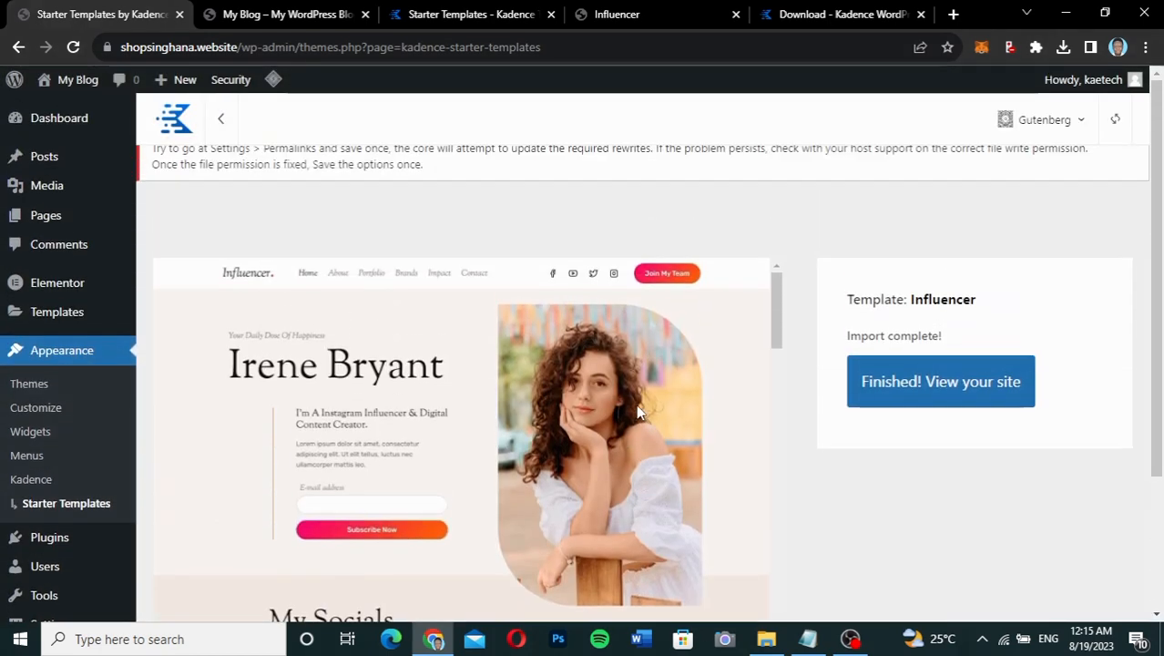
View the site and look through the imported homepage's sections, from the hero down to the blog posts
click(969, 387)
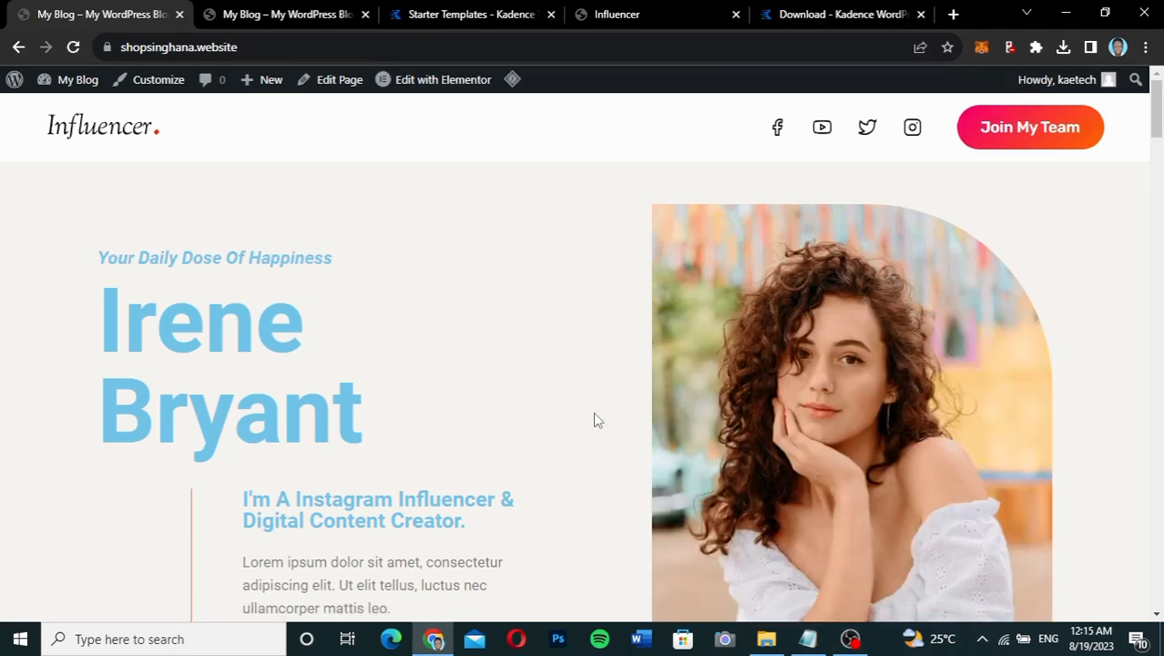
scroll(596, 420, down, 6)
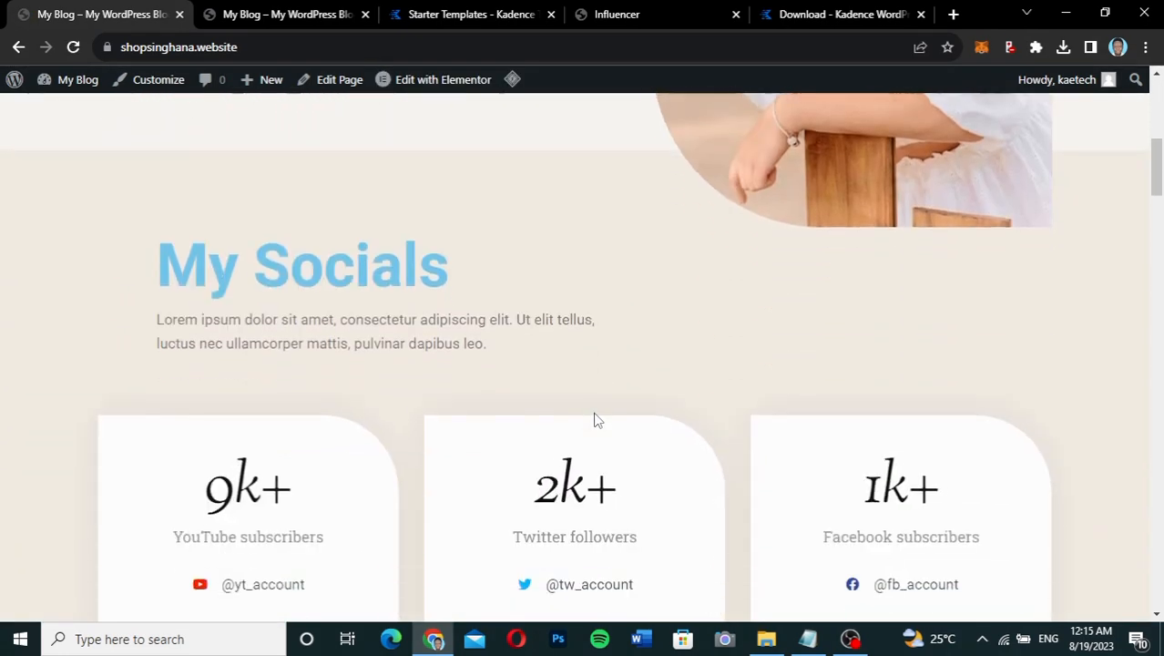
scroll(596, 420, down, 6)
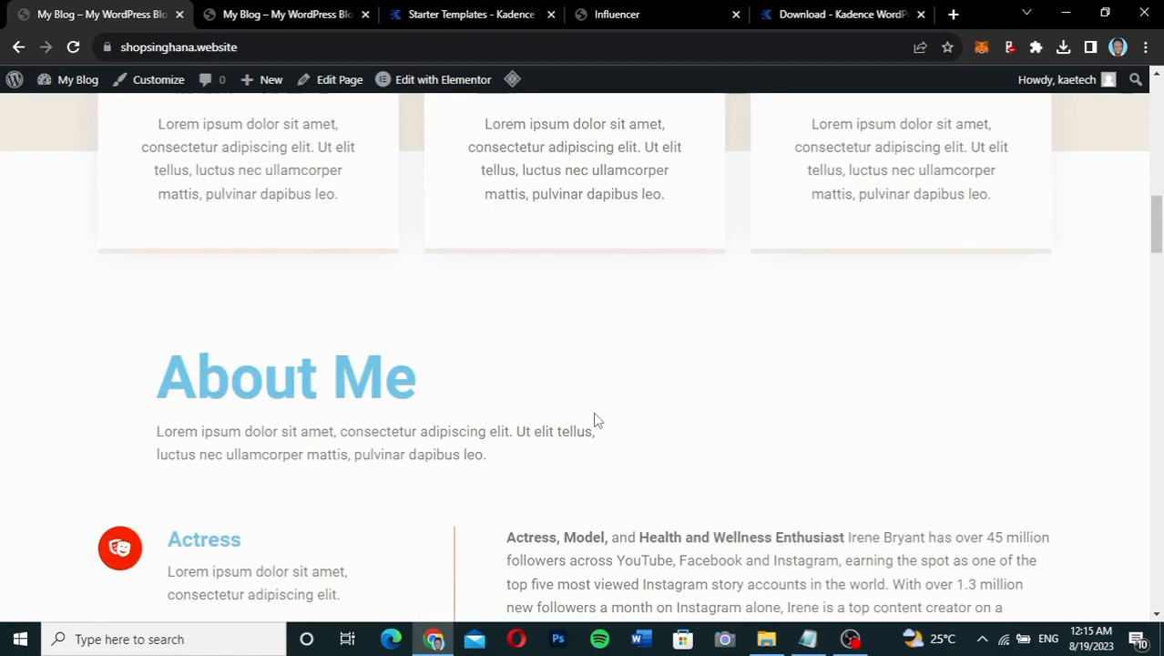
scroll(598, 420, down, 8)
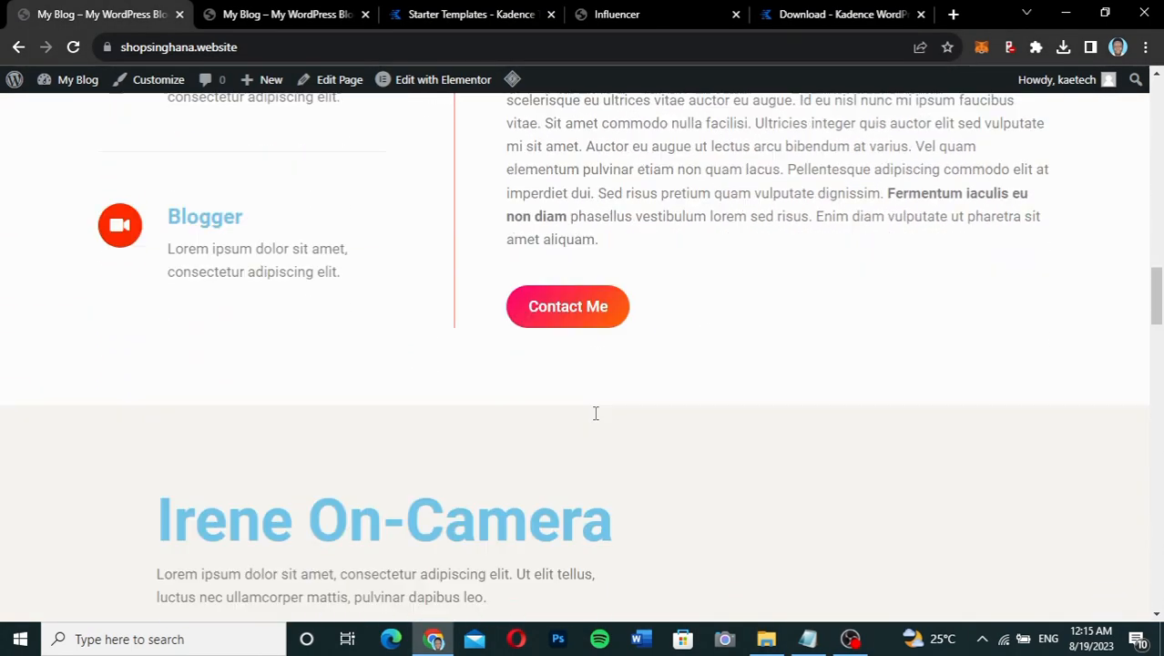
scroll(596, 413, down, 8)
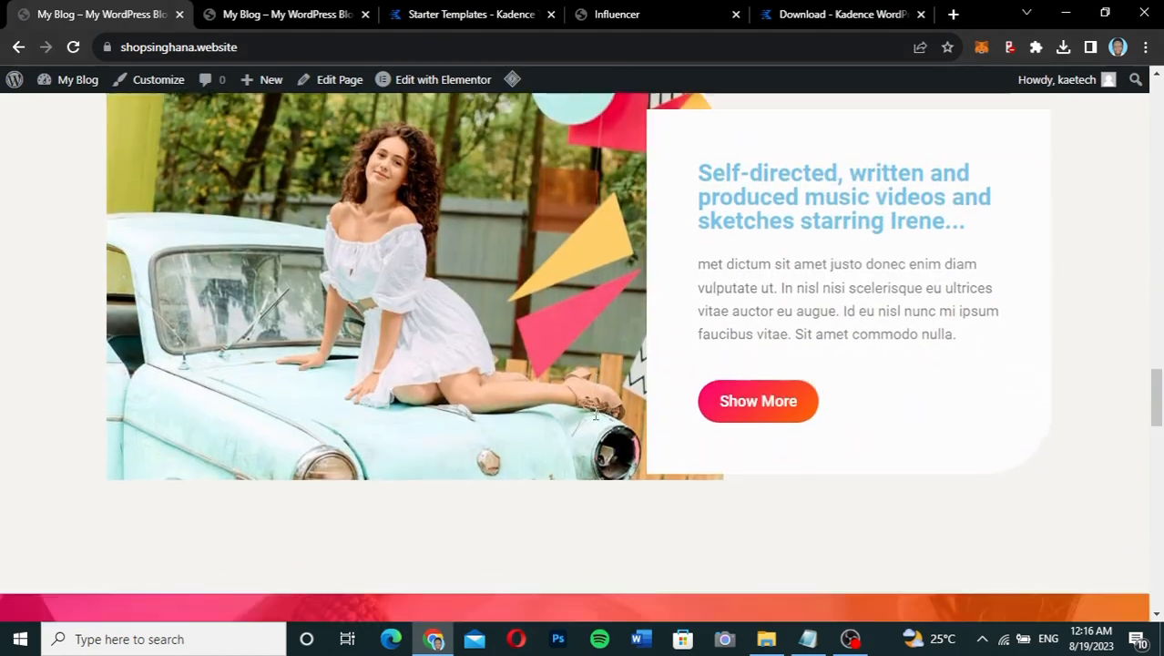
scroll(595, 414, down, 10)
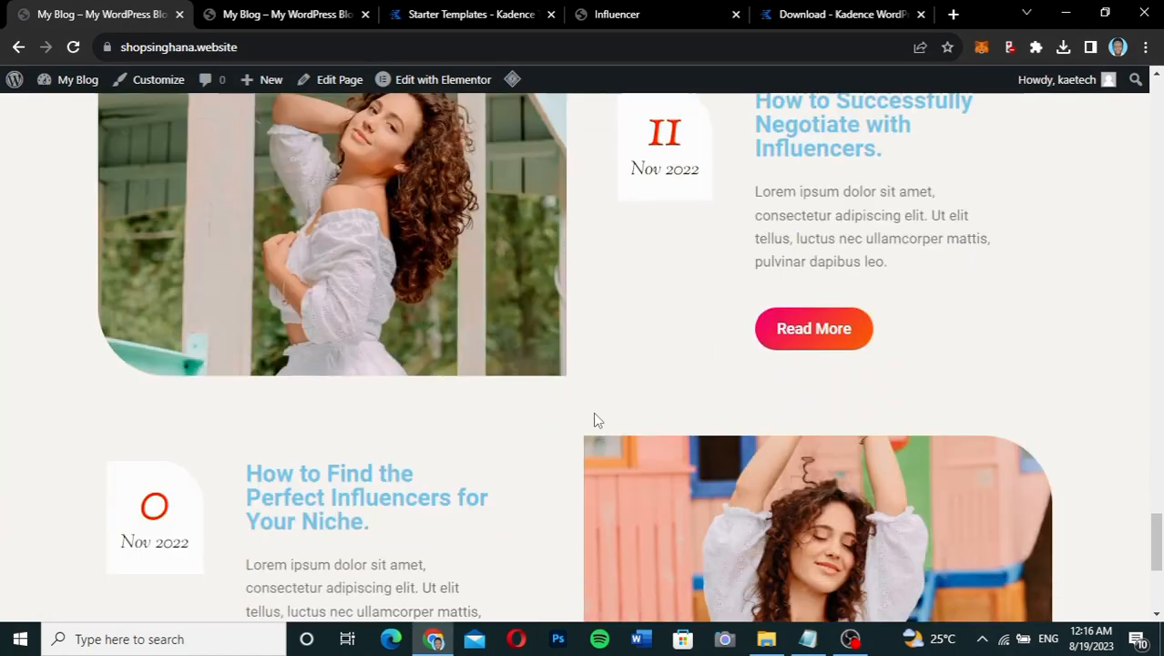
right_click(597, 420)
click(1070, 402)
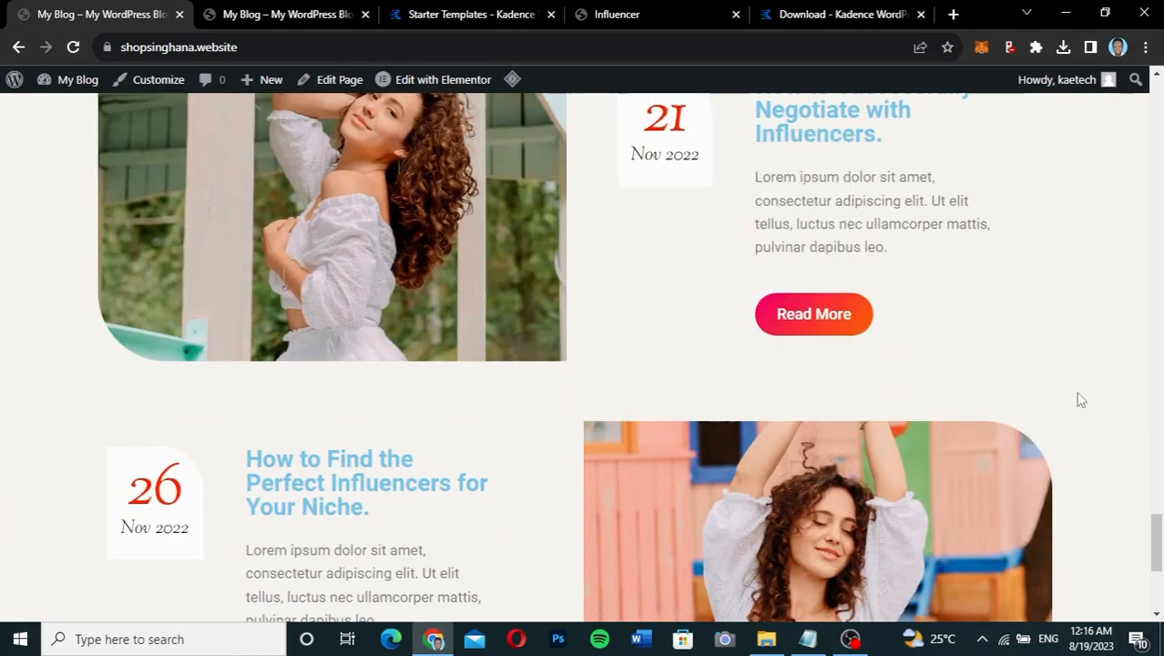
drag(1154, 558, 1158, 109)
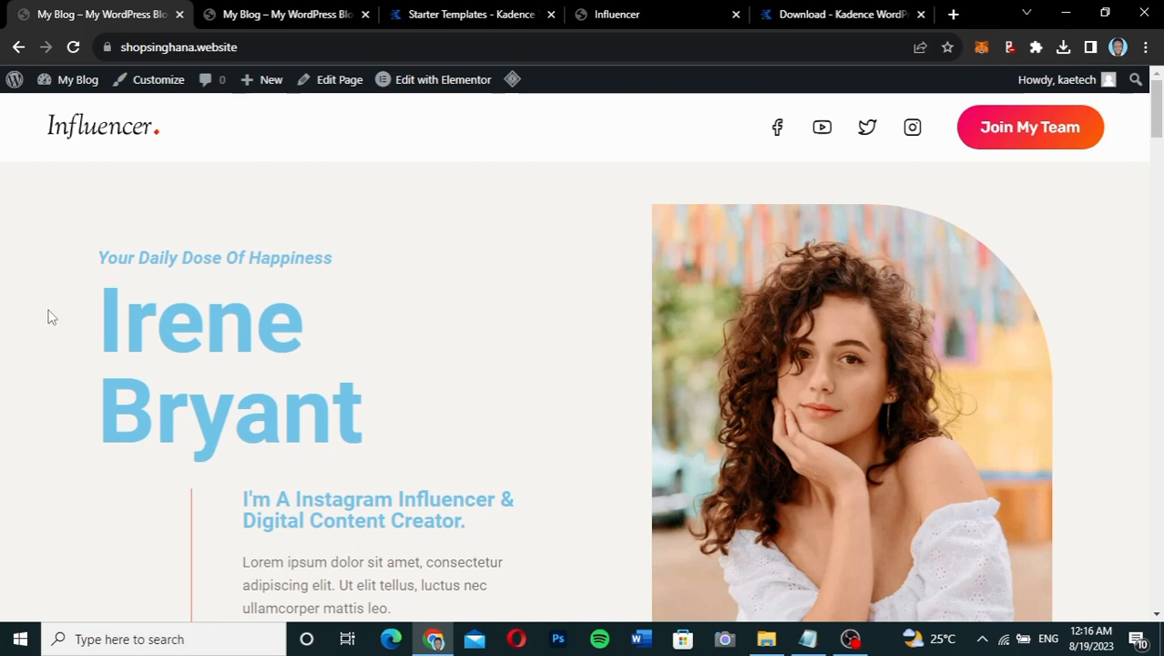
Compare the imported homepage's heading fonts, colors and header with the original Influencer demo, reloading the second copy of the site
drag(70, 265, 414, 410)
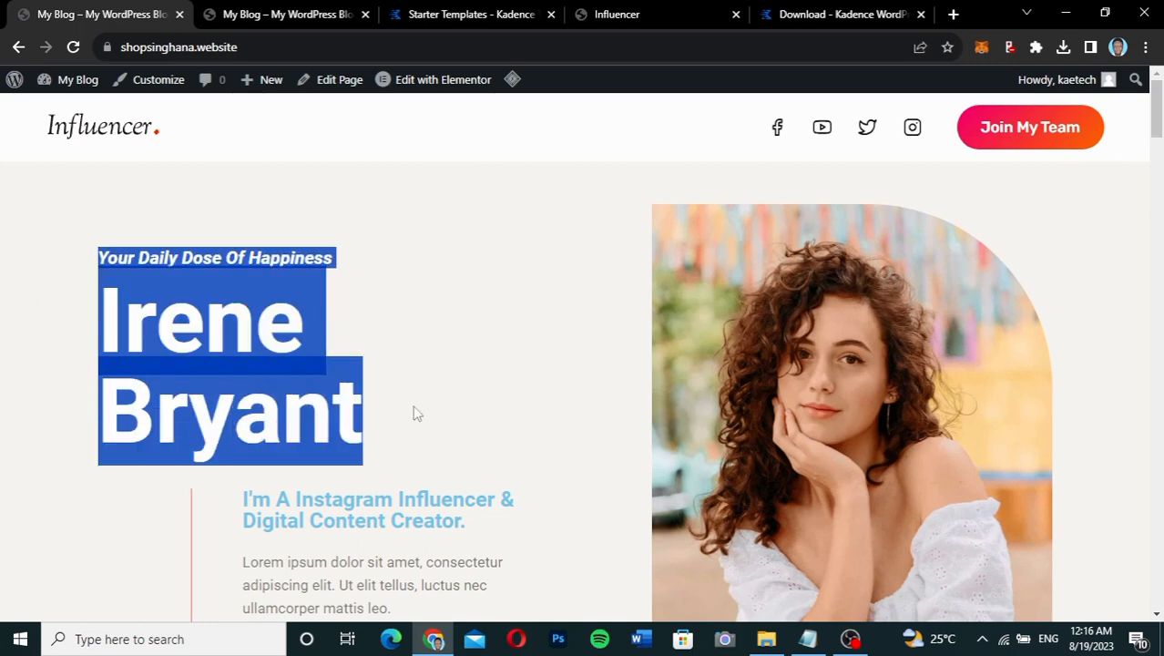
click(550, 263)
click(658, 16)
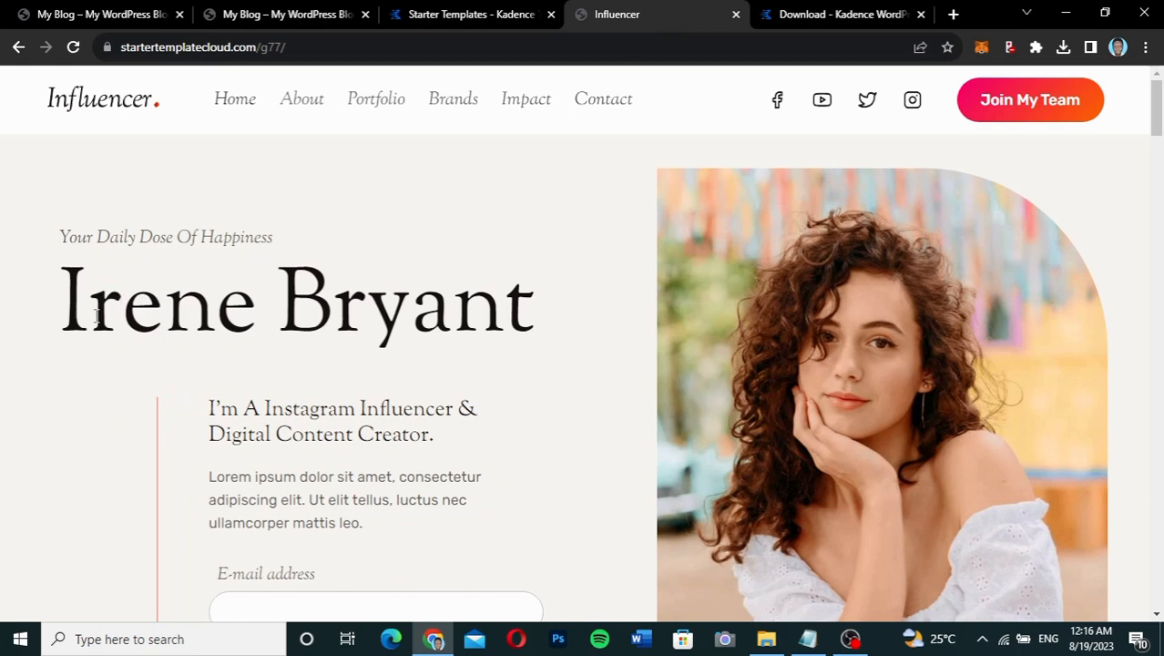
click(135, 13)
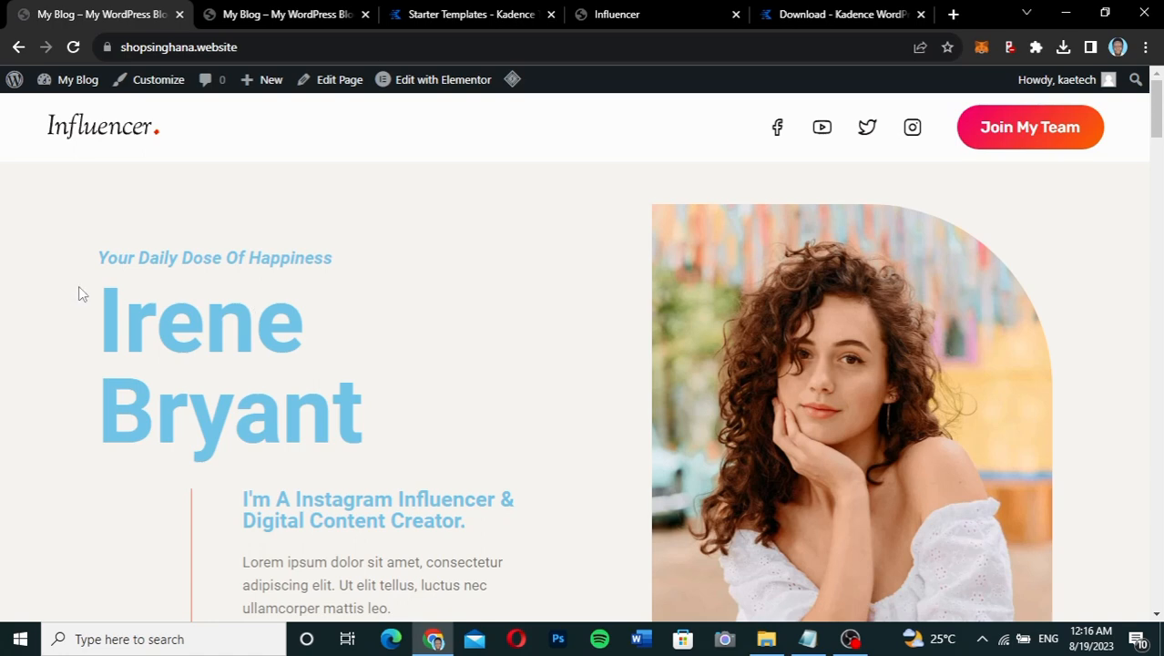
click(603, 12)
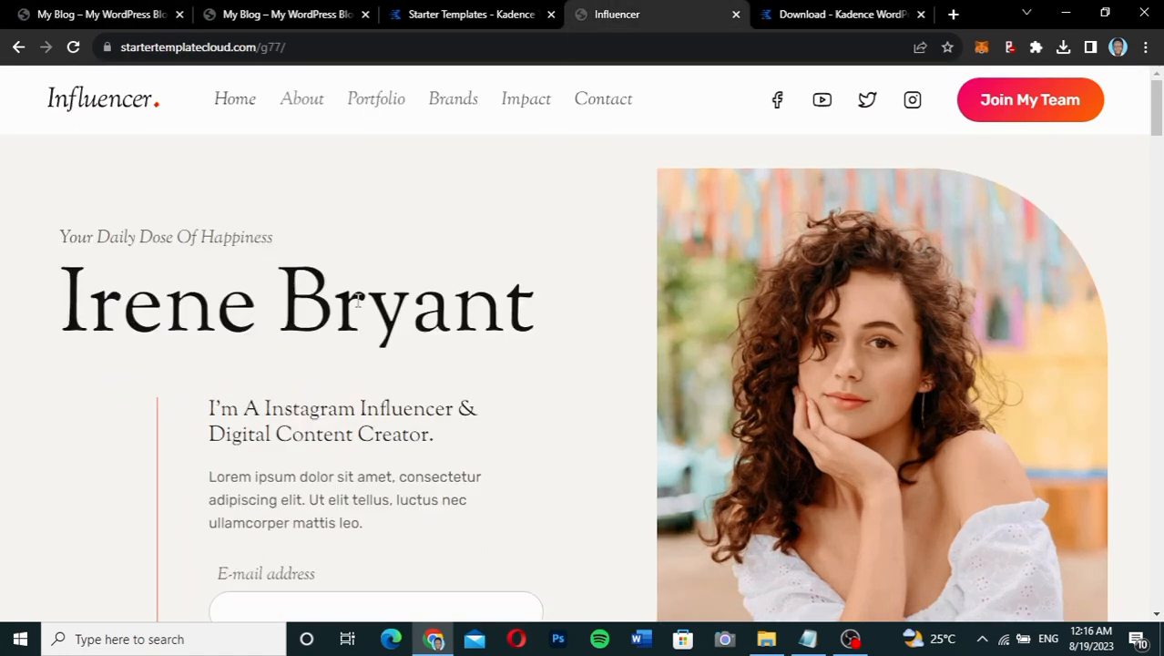
click(262, 13)
click(72, 48)
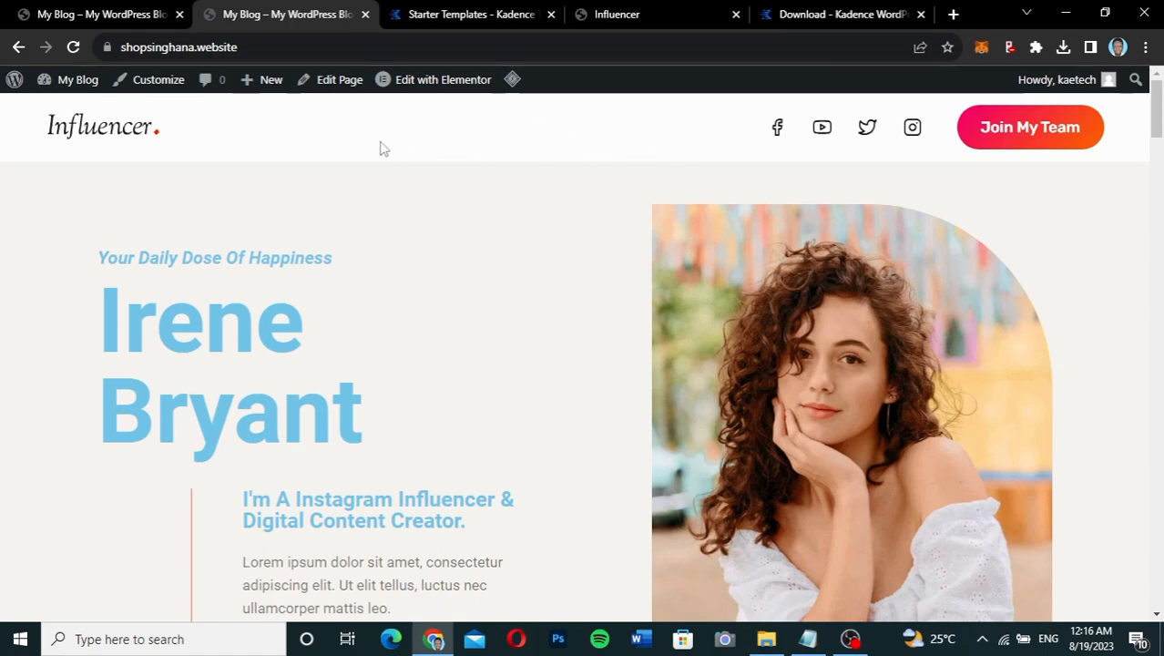
click(635, 13)
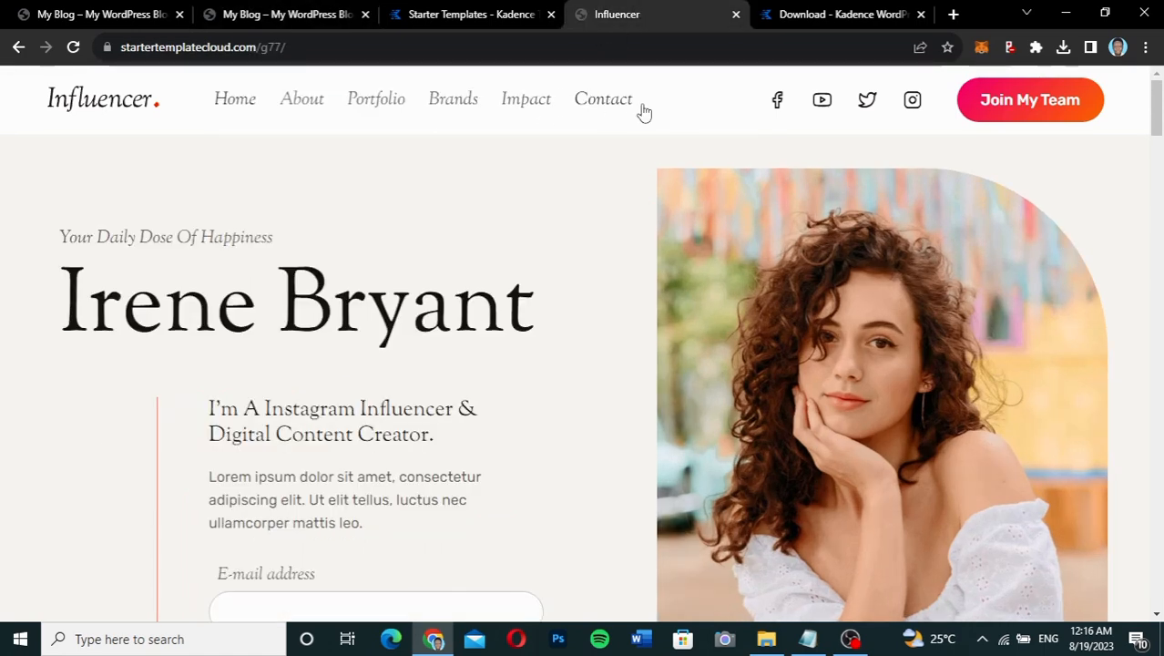
Check the demo's header navigation against the imported homepage and look through the homepage's hero and My Socials sections
drag(676, 112, 207, 103)
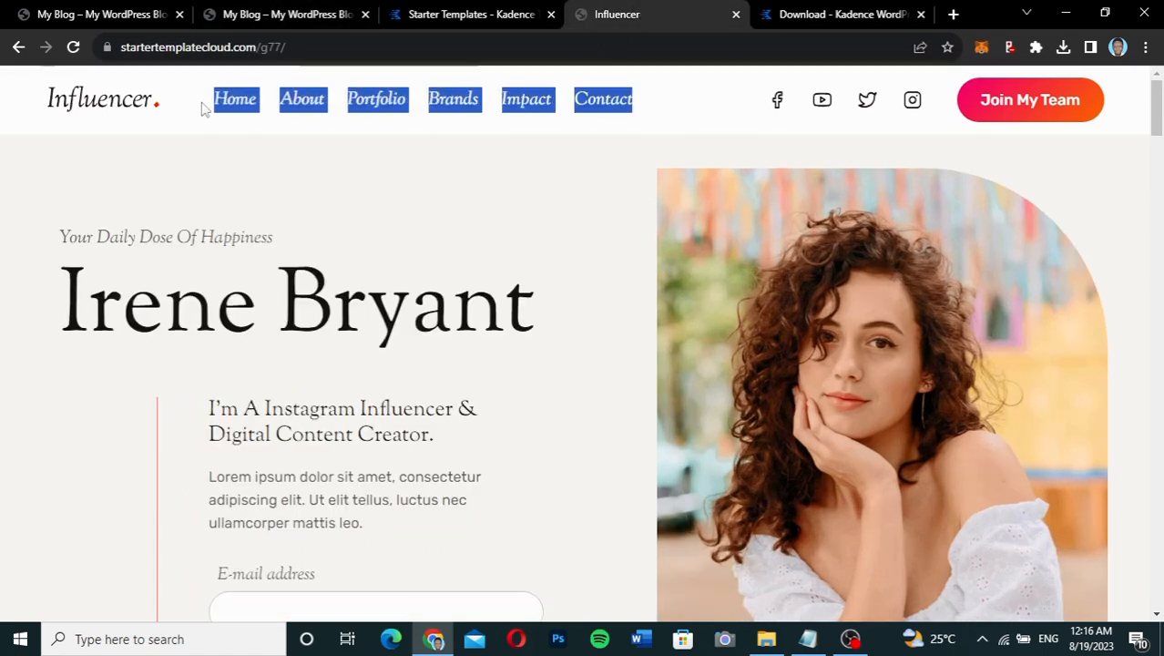
click(246, 13)
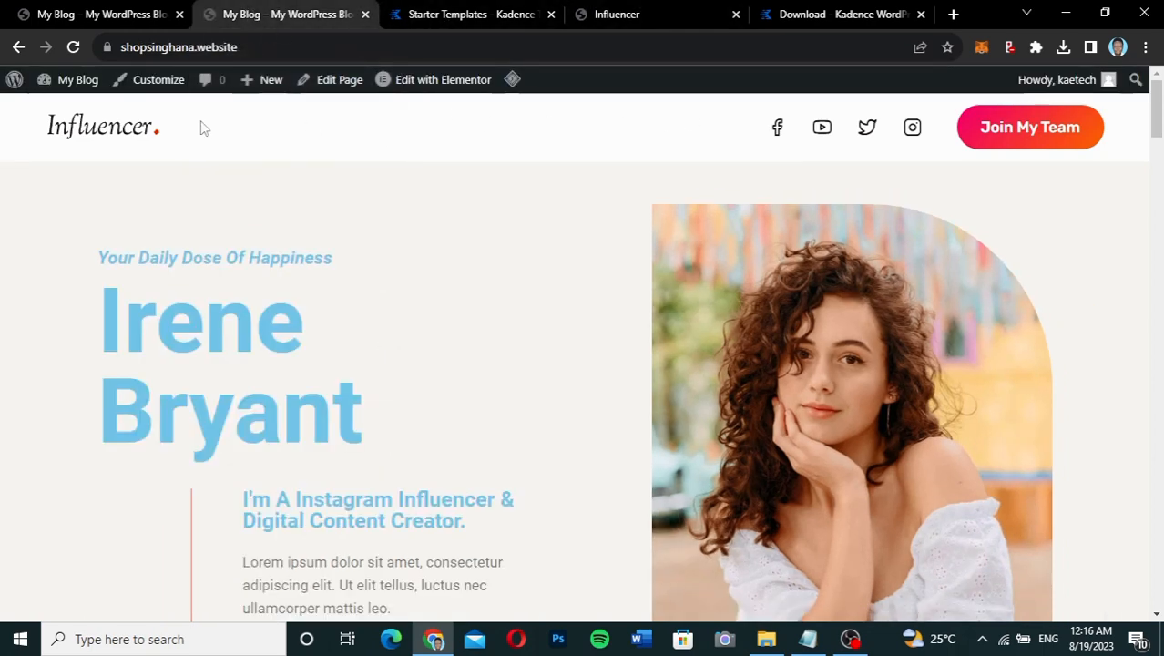
scroll(539, 280, down, 15)
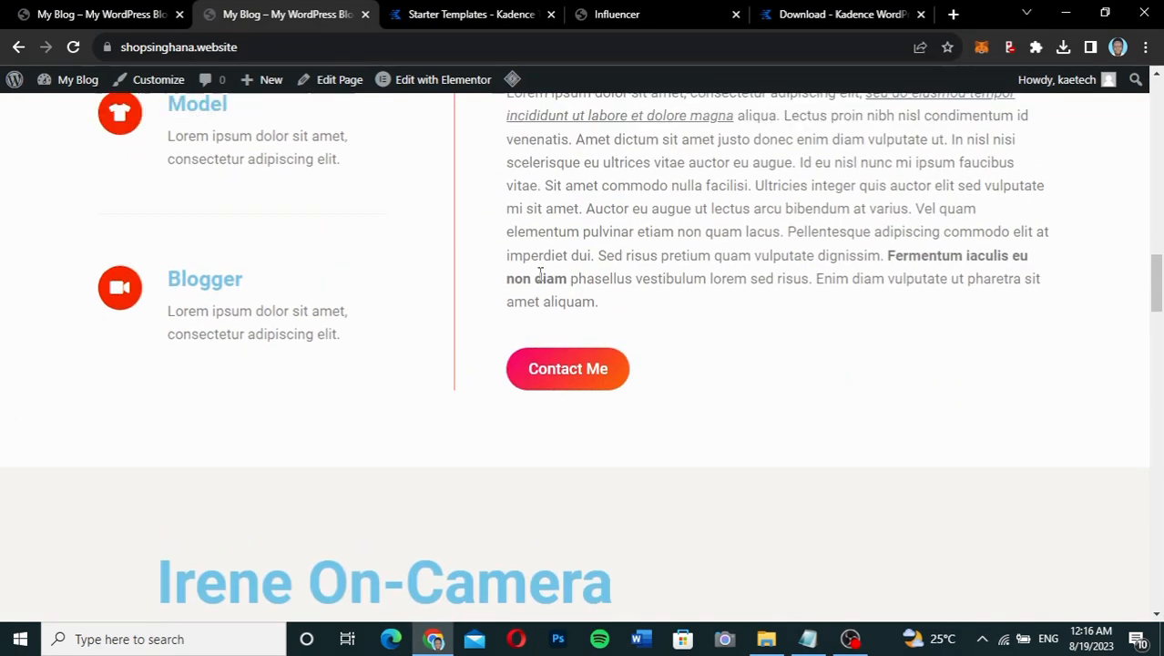
scroll(539, 281, up, 15)
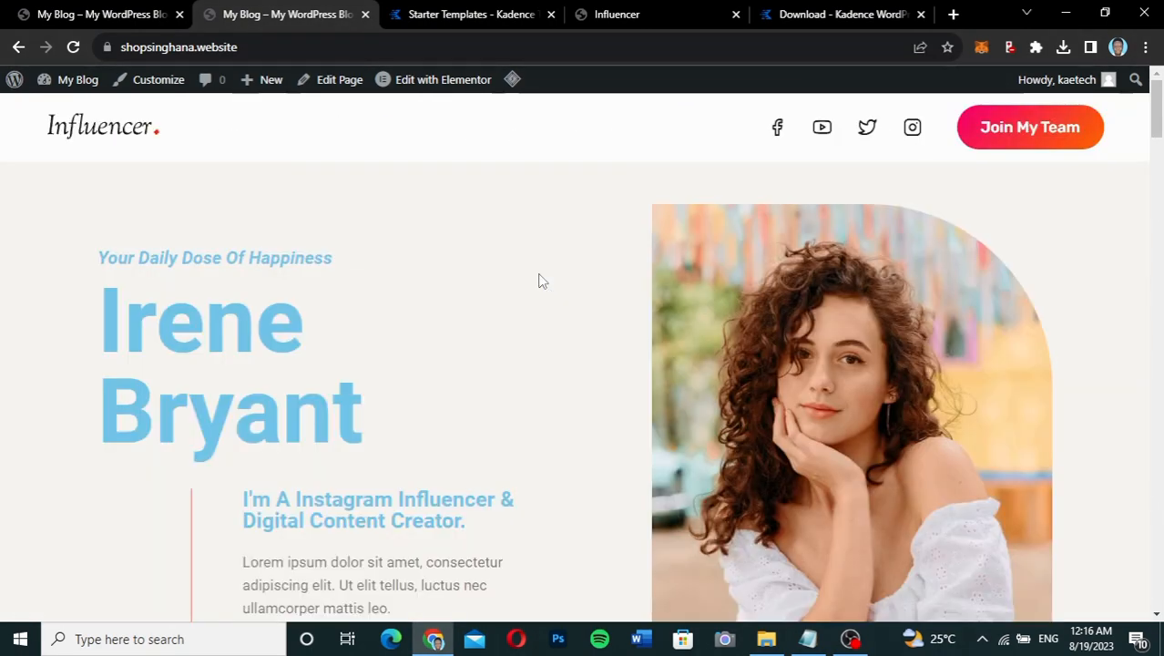
scroll(539, 280, down, 3)
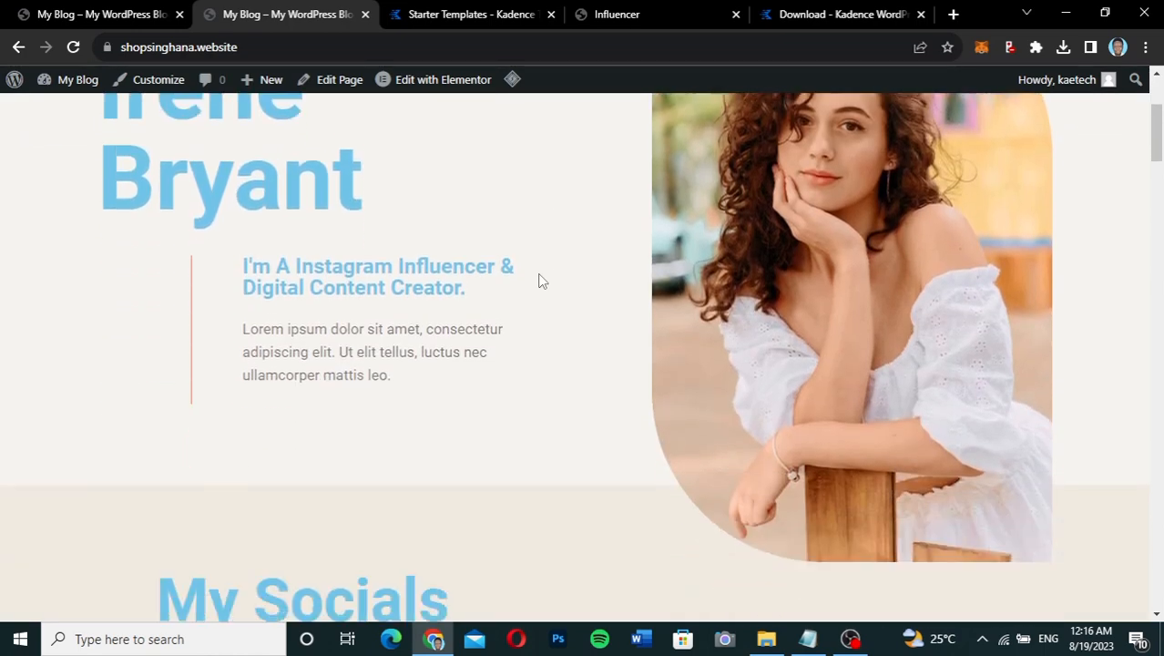
scroll(539, 280, down, 3)
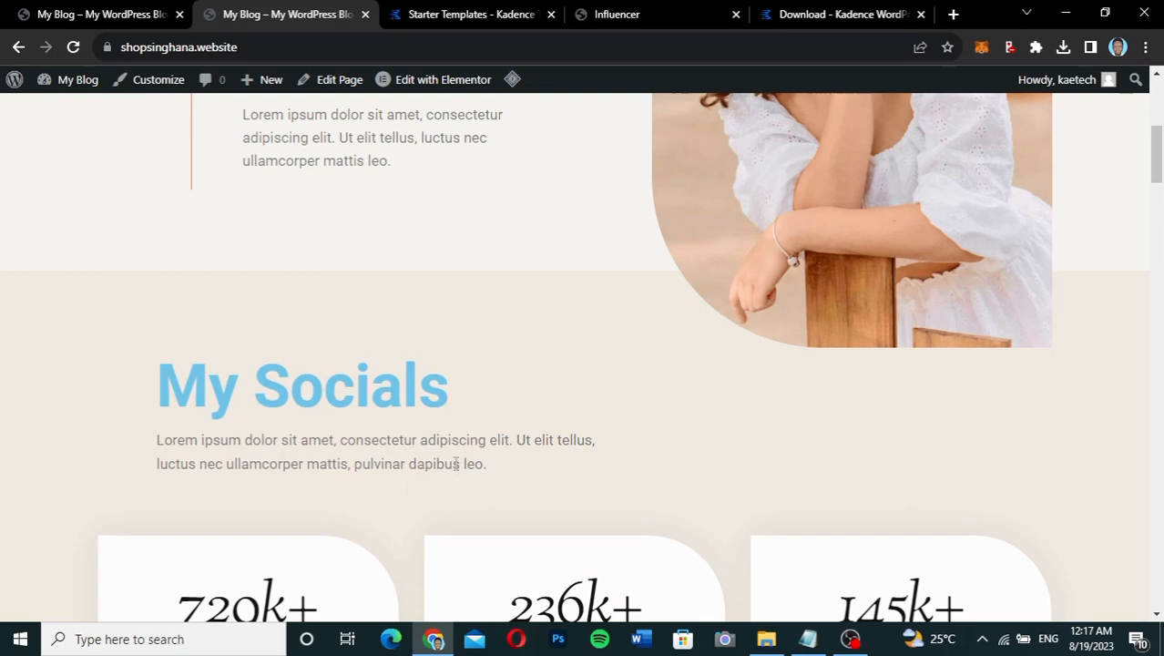
scroll(444, 358, down, 2)
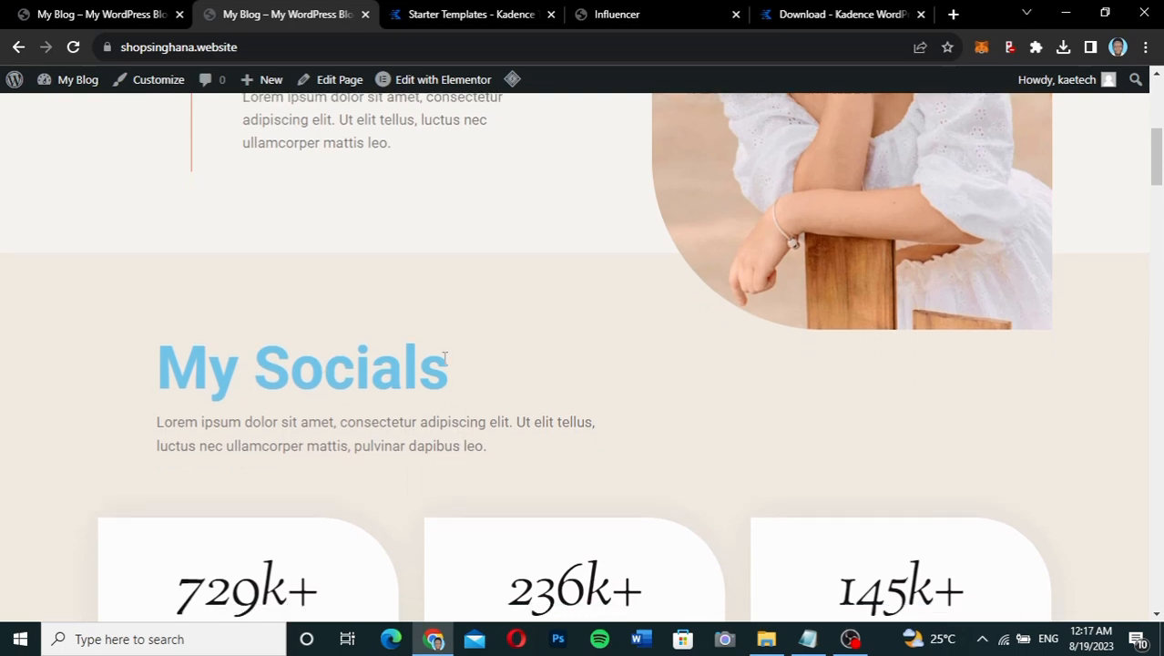
scroll(444, 365, down, 2)
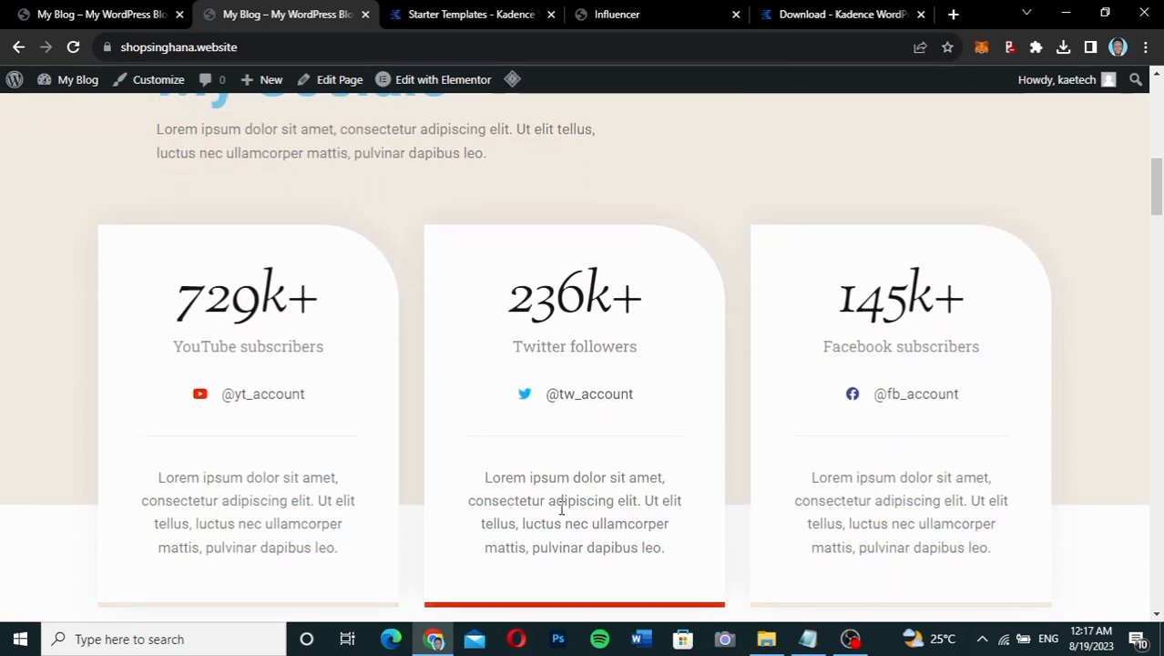
scroll(561, 509, up, 10)
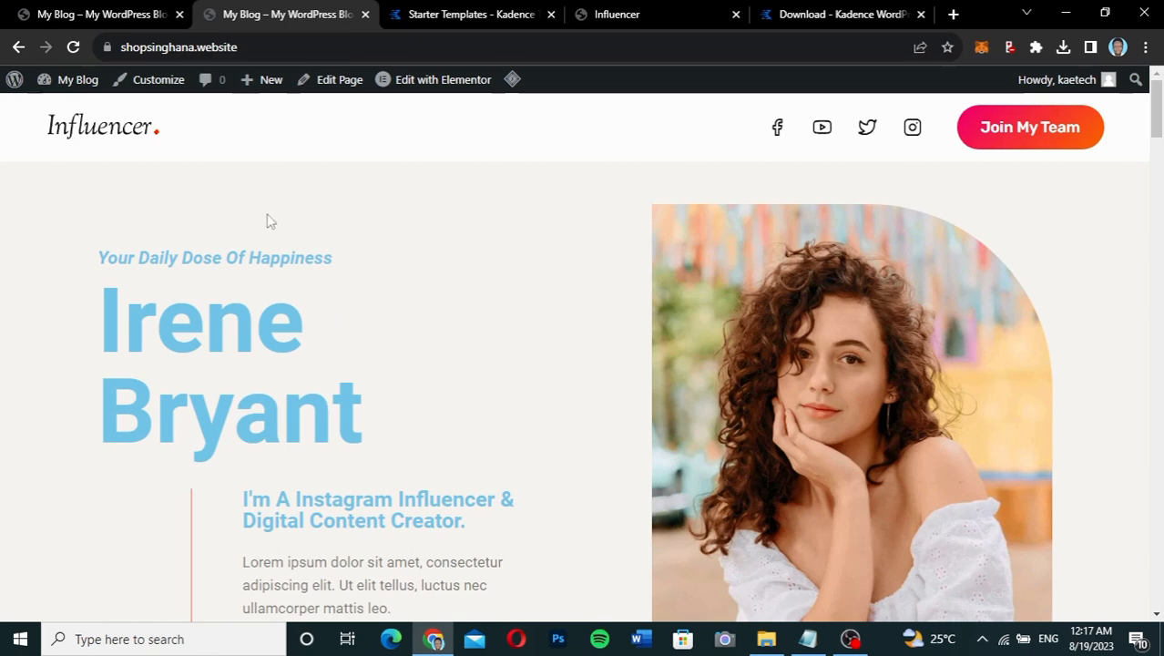
Go to the WordPress dashboard from the first copy of the site and open the general settings
click(113, 16)
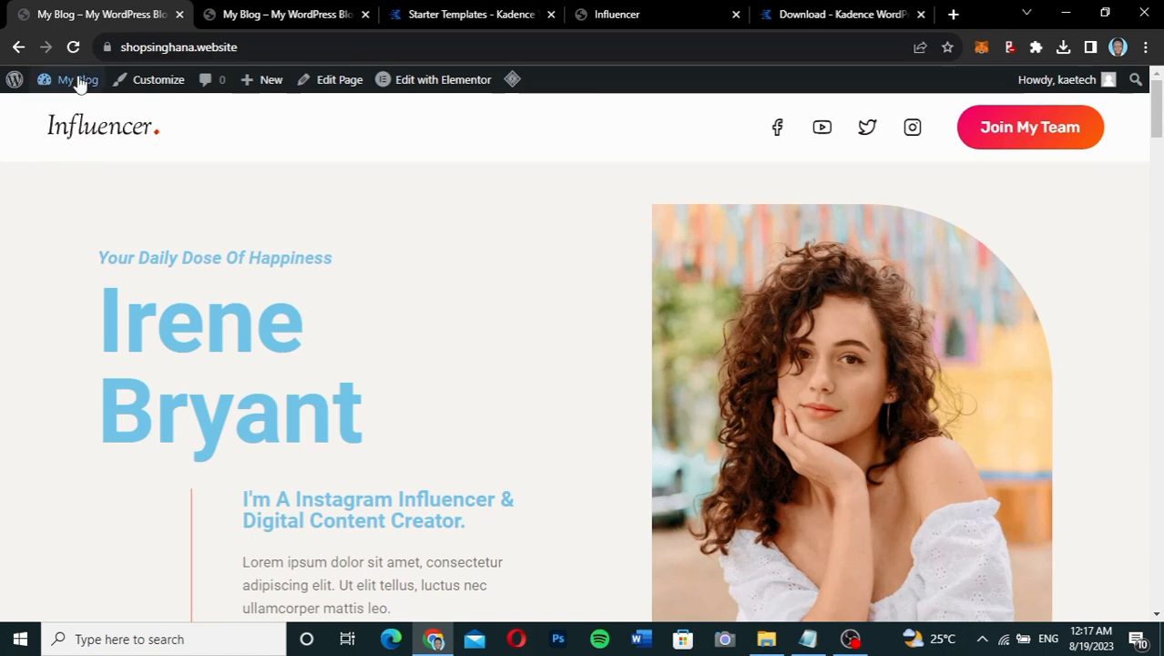
mouse_move(78, 80)
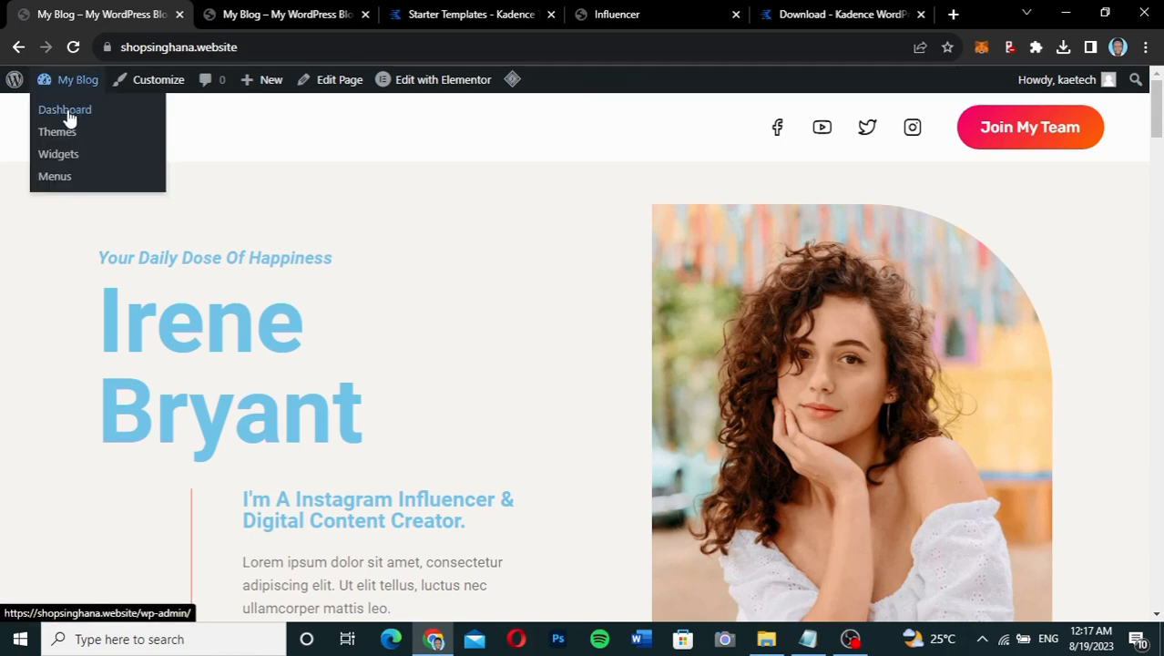
click(73, 113)
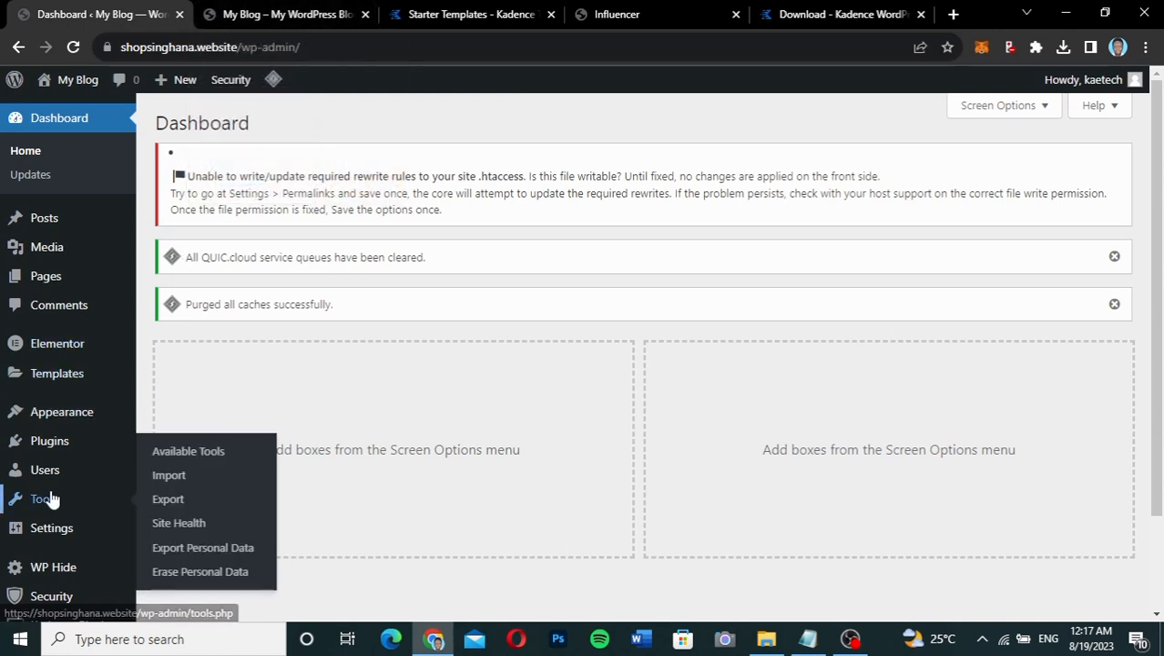
scroll(37, 491, down, 2)
mouse_move(45, 453)
mouse_move(52, 418)
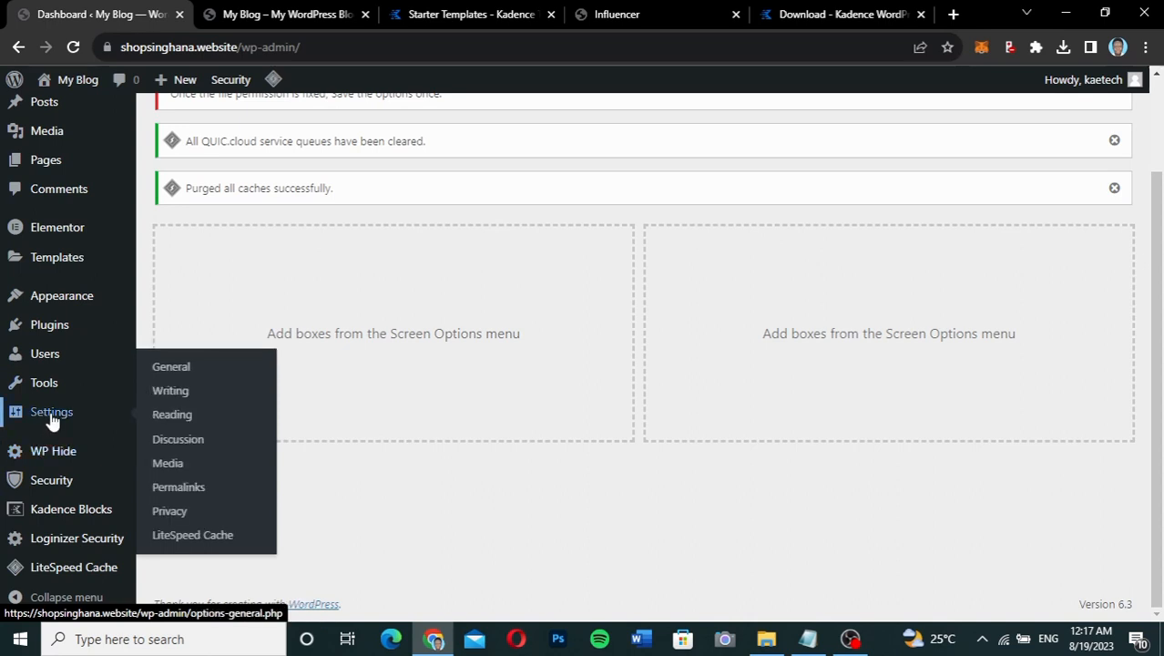
click(181, 368)
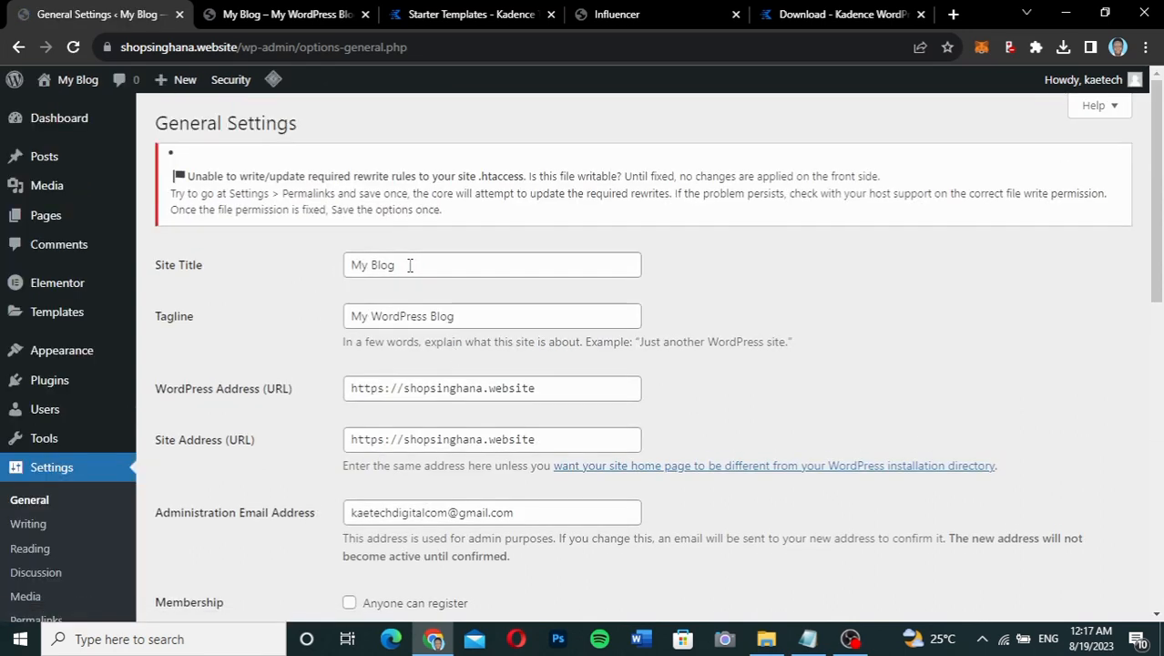
Set the site title to the influencer's name and the tagline to "Best WordPress Influencer"
drag(409, 265, 307, 263)
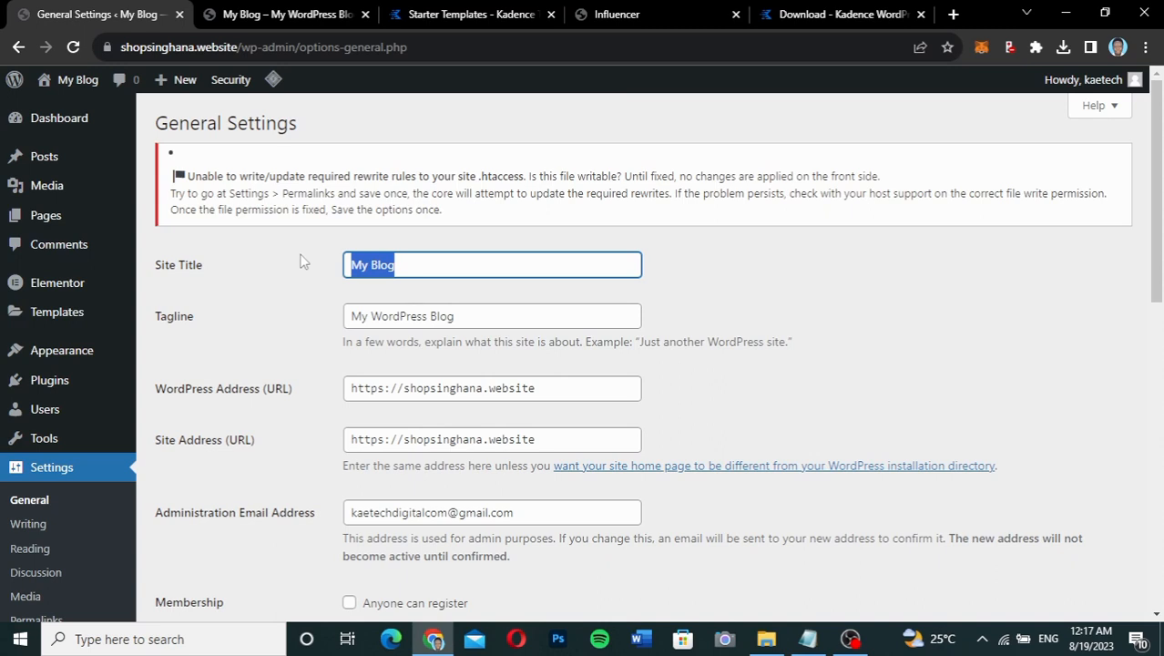
text(Kobi Ka)
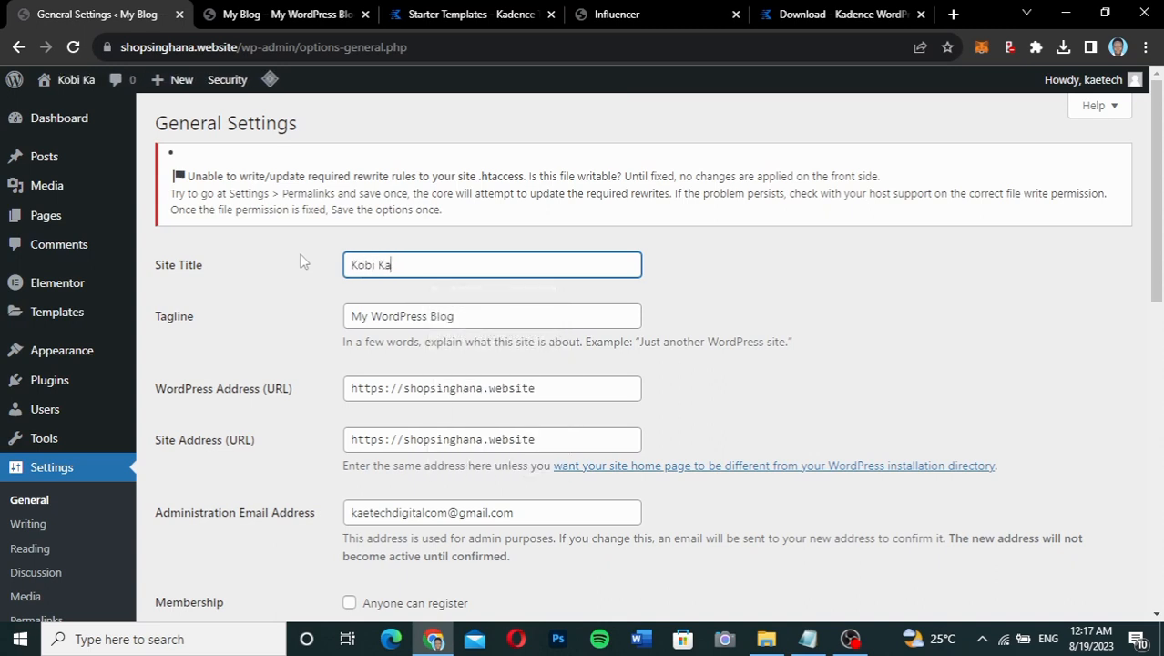
text(etech)
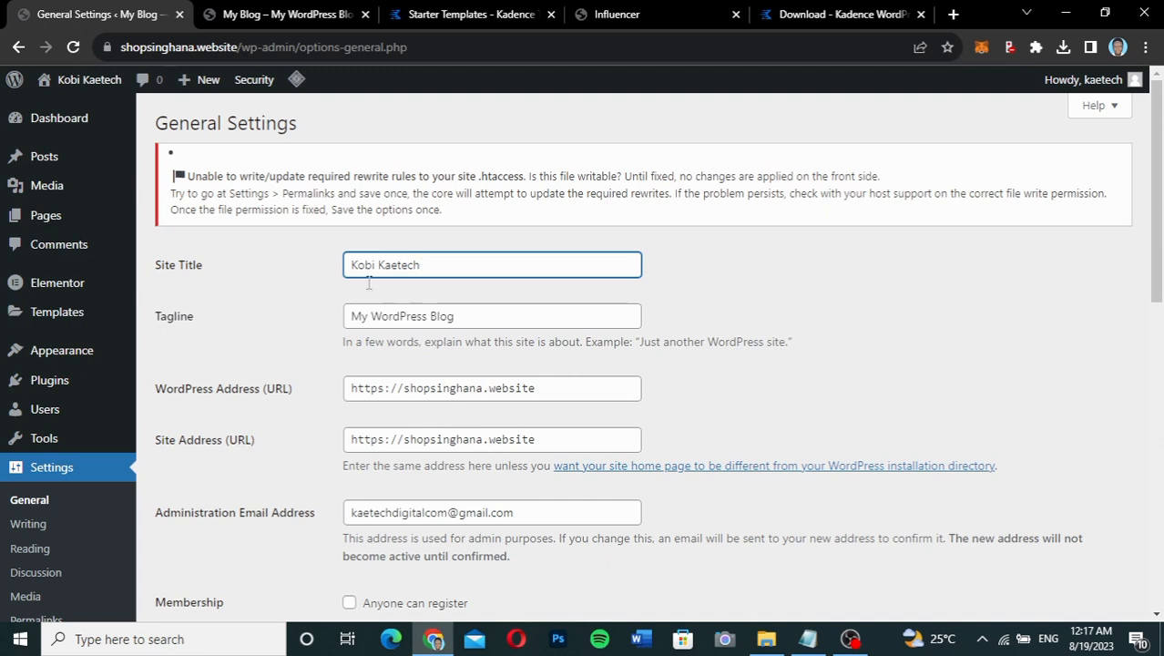
drag(478, 319, 347, 311)
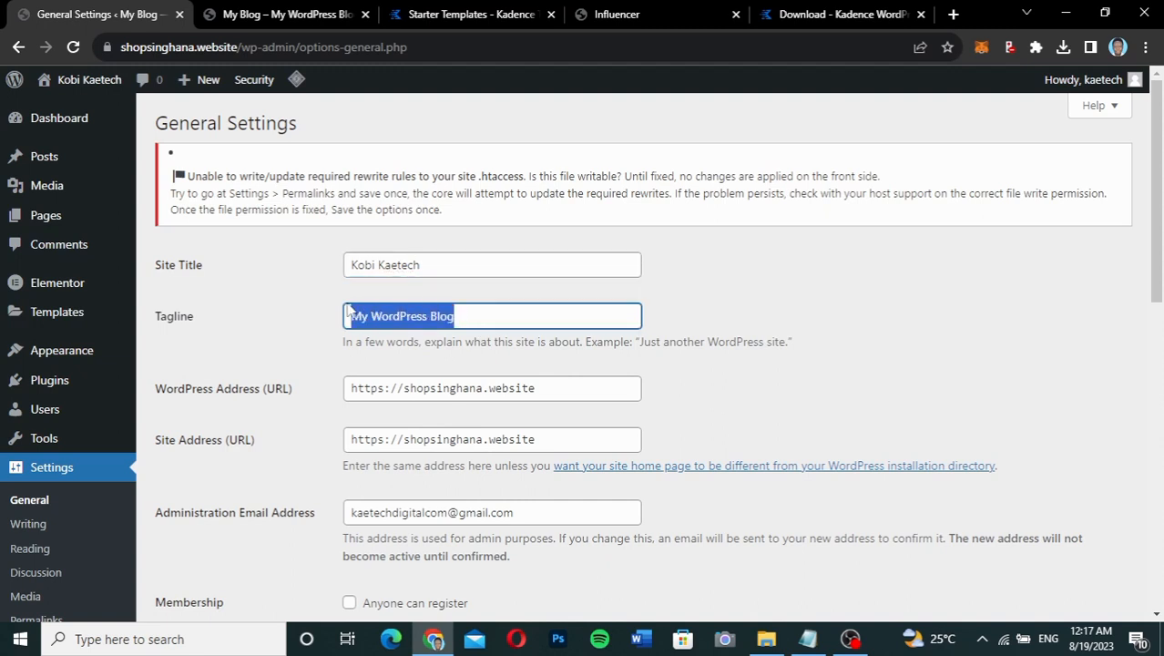
text(Best)
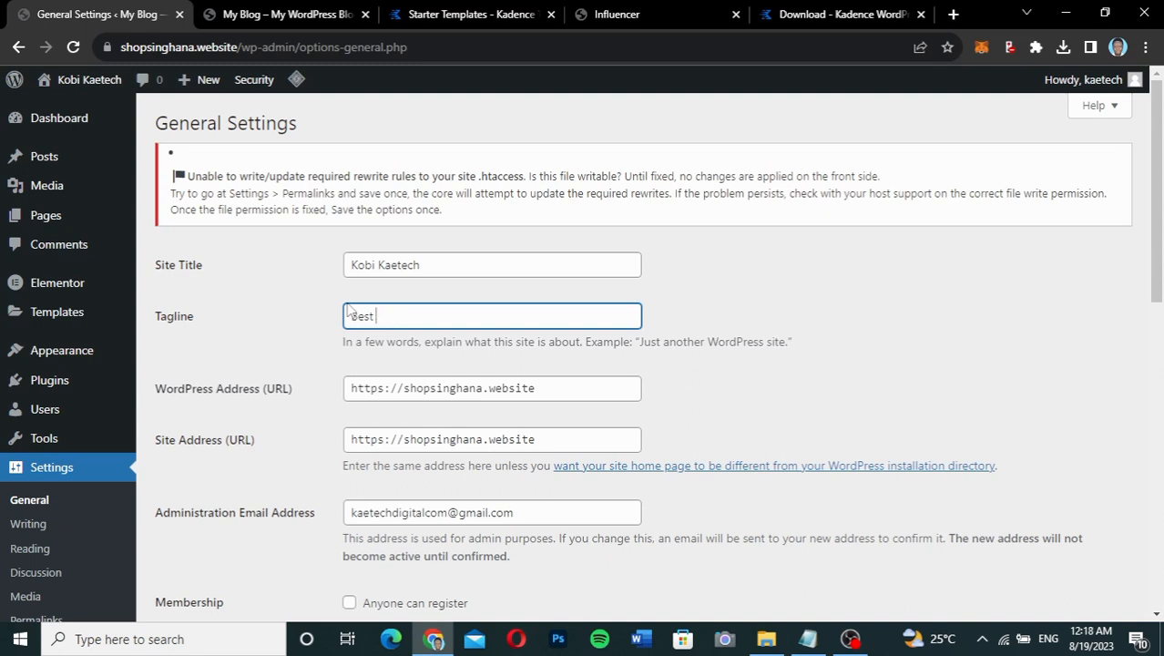
text(WordPress Influencer)
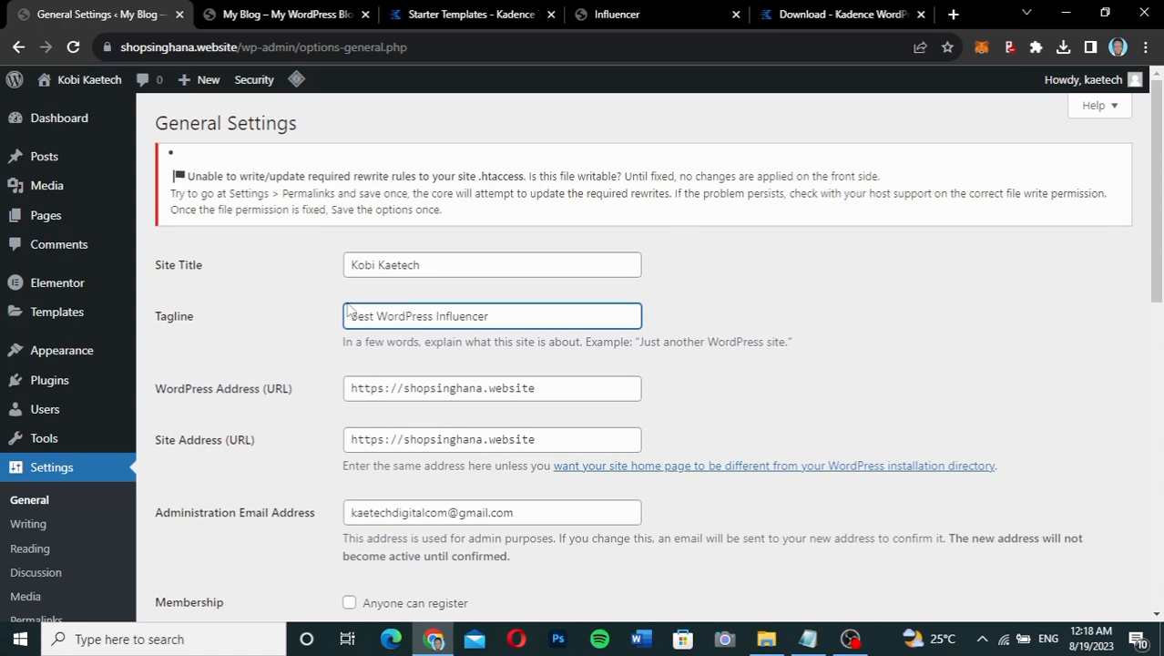
Look over the remaining general settings, save the changes, and reload the homepage in the second copy of the site
scroll(709, 381, down, 3)
scroll(713, 383, down, 3)
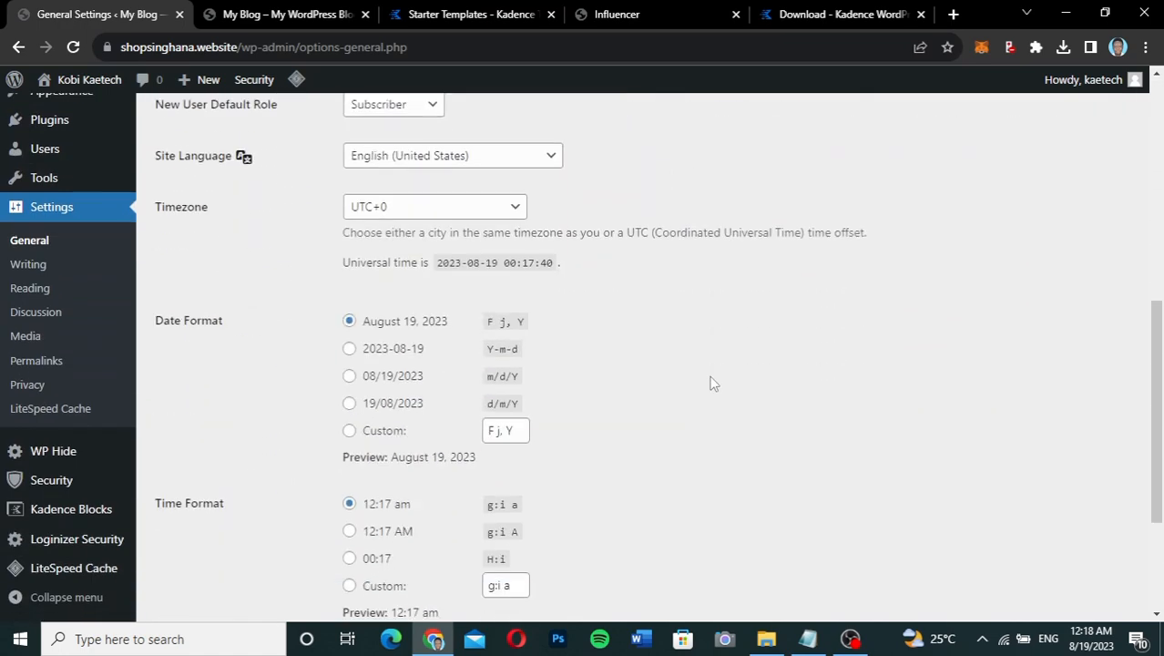
scroll(713, 382, up, 2)
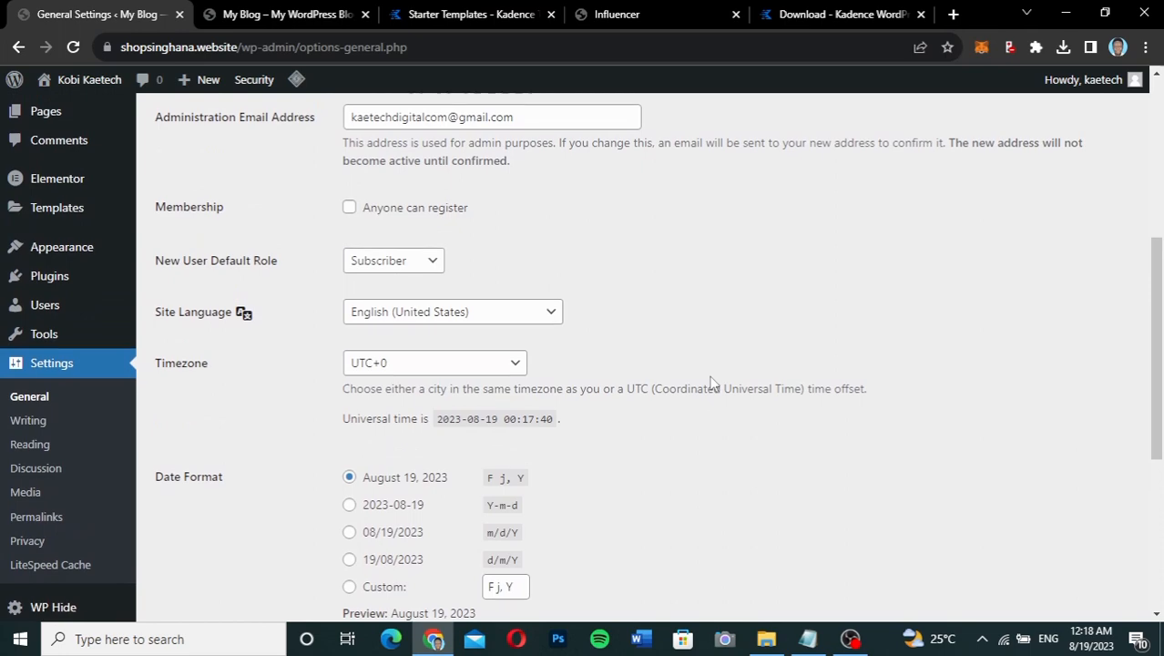
scroll(713, 382, down, 1)
scroll(712, 382, down, 1)
scroll(712, 382, up, 2)
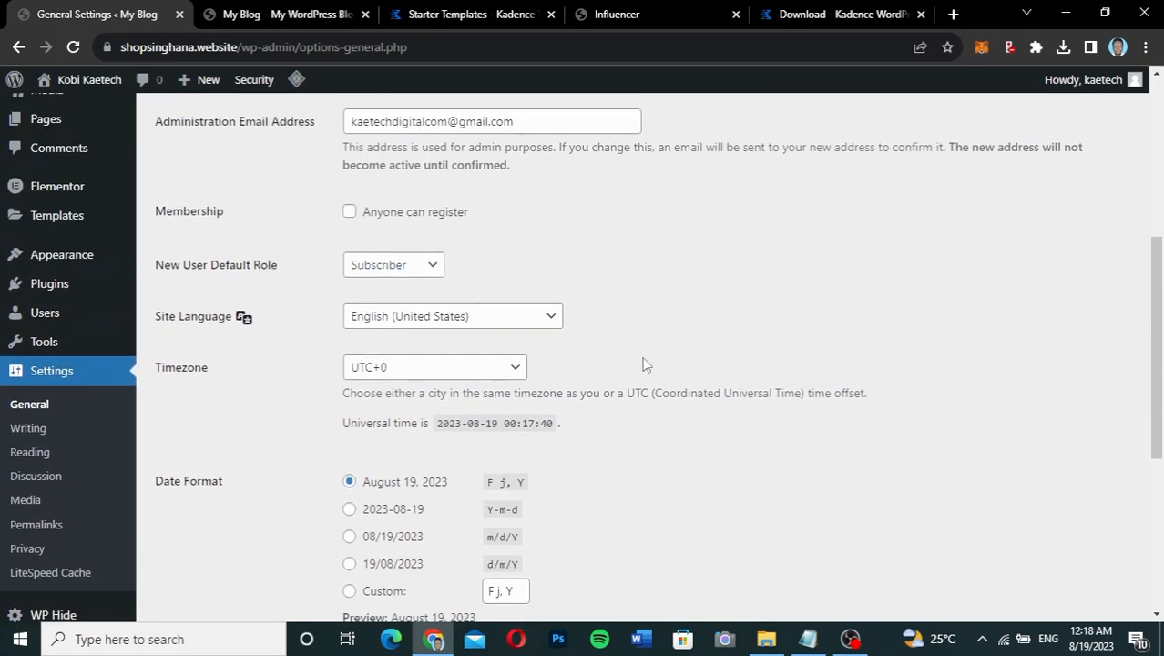
scroll(643, 364, down, 4)
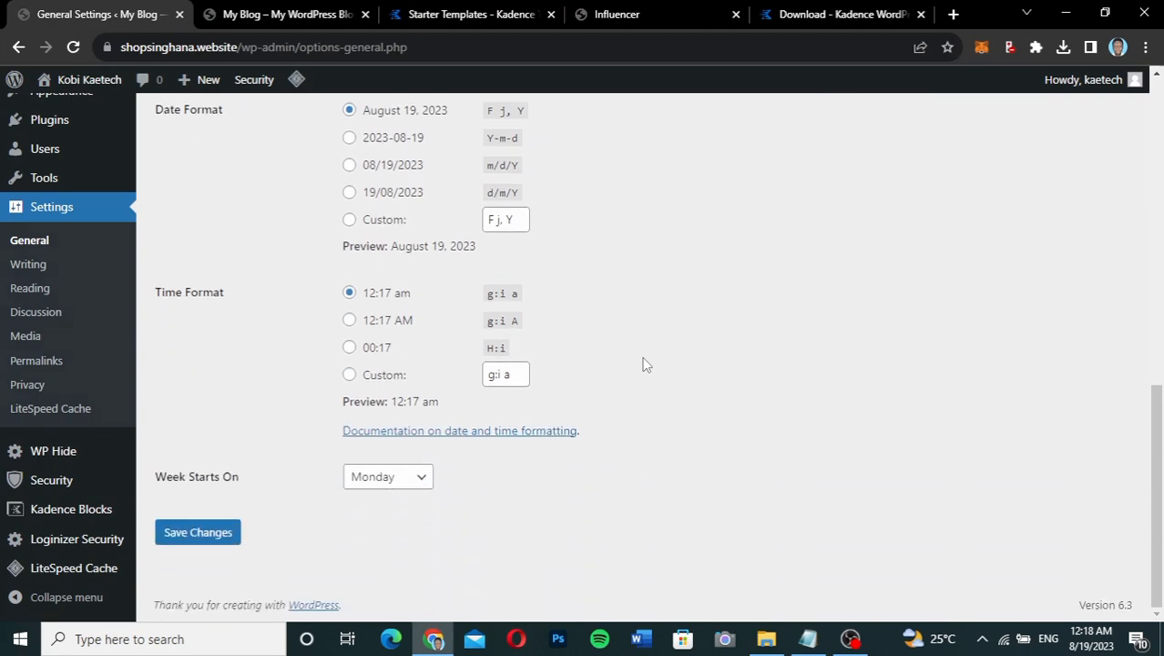
click(195, 532)
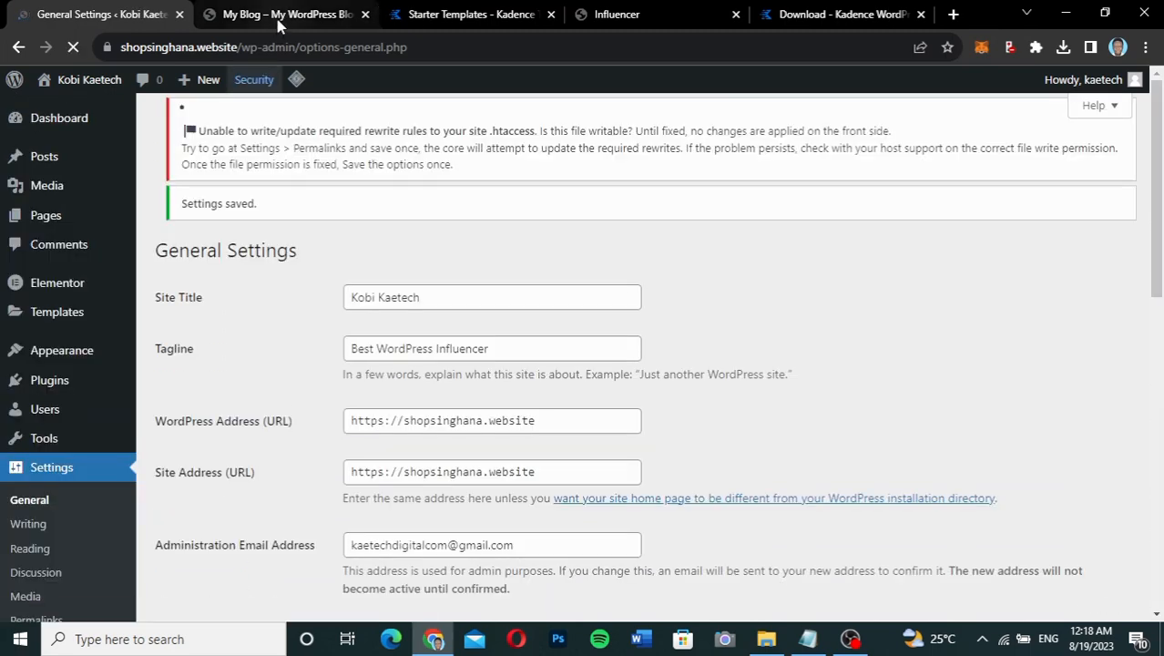
click(278, 18)
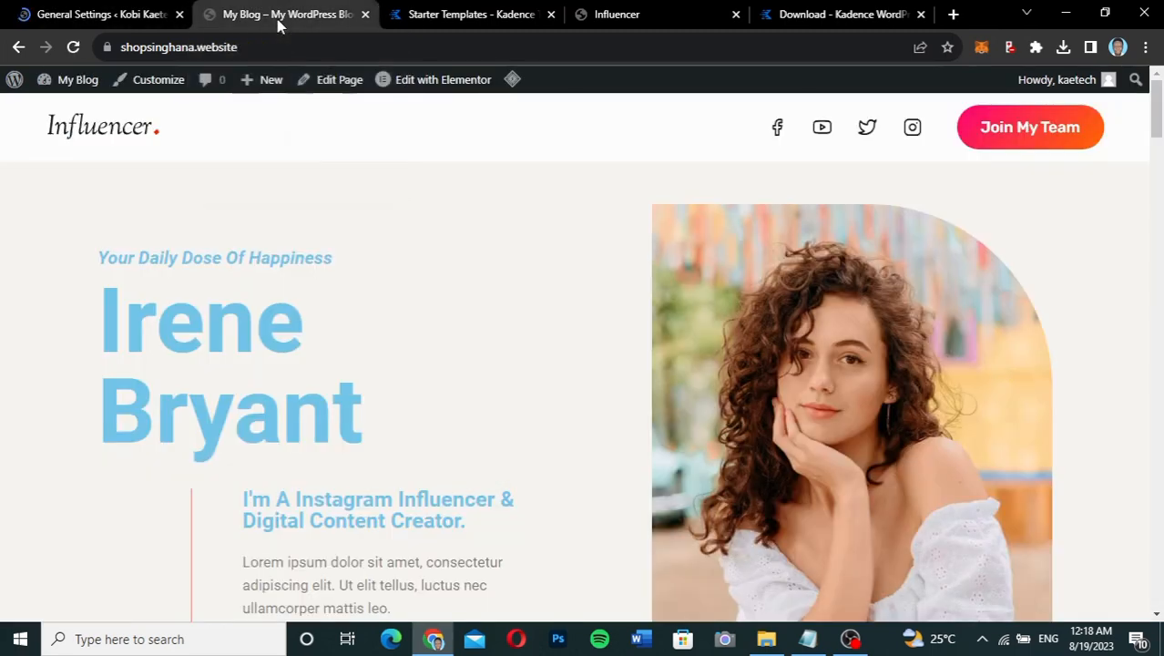
click(75, 48)
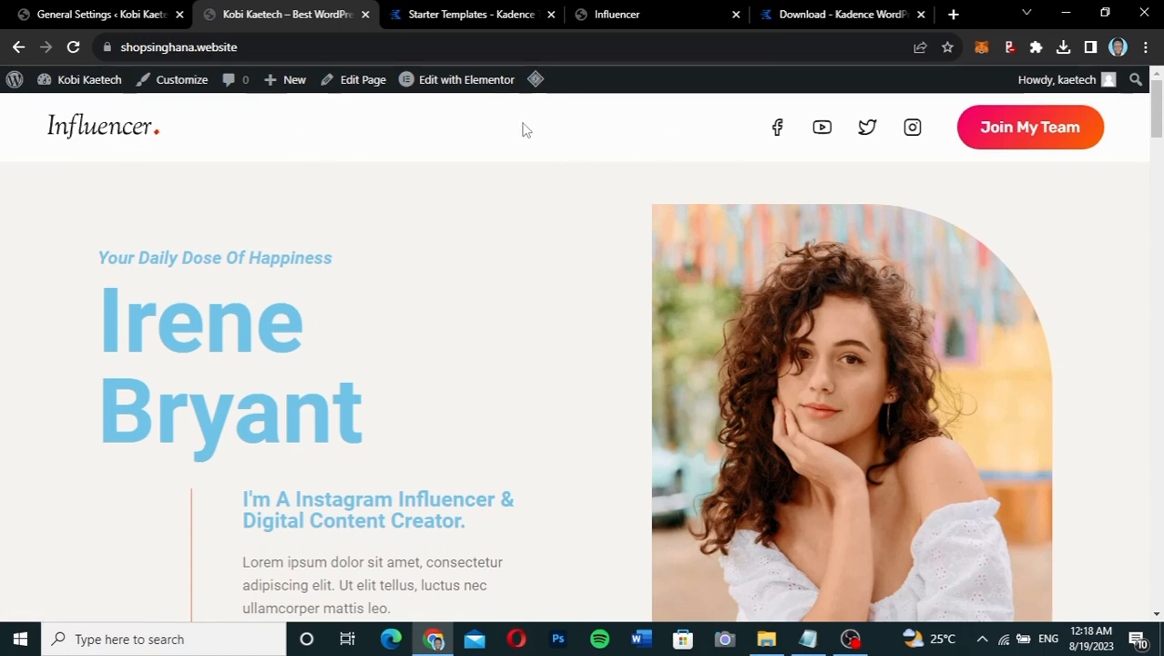
Open the site's menu management page from the dashboard and look over the Primary menu's structure and display location
click(109, 13)
mouse_move(73, 354)
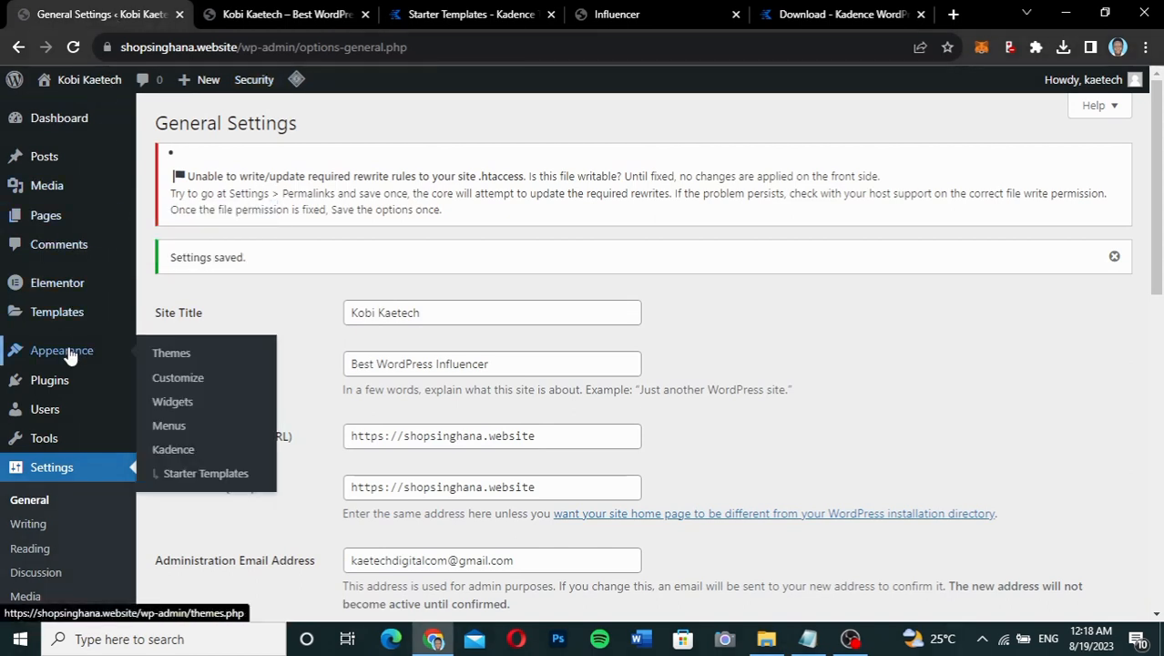
click(168, 428)
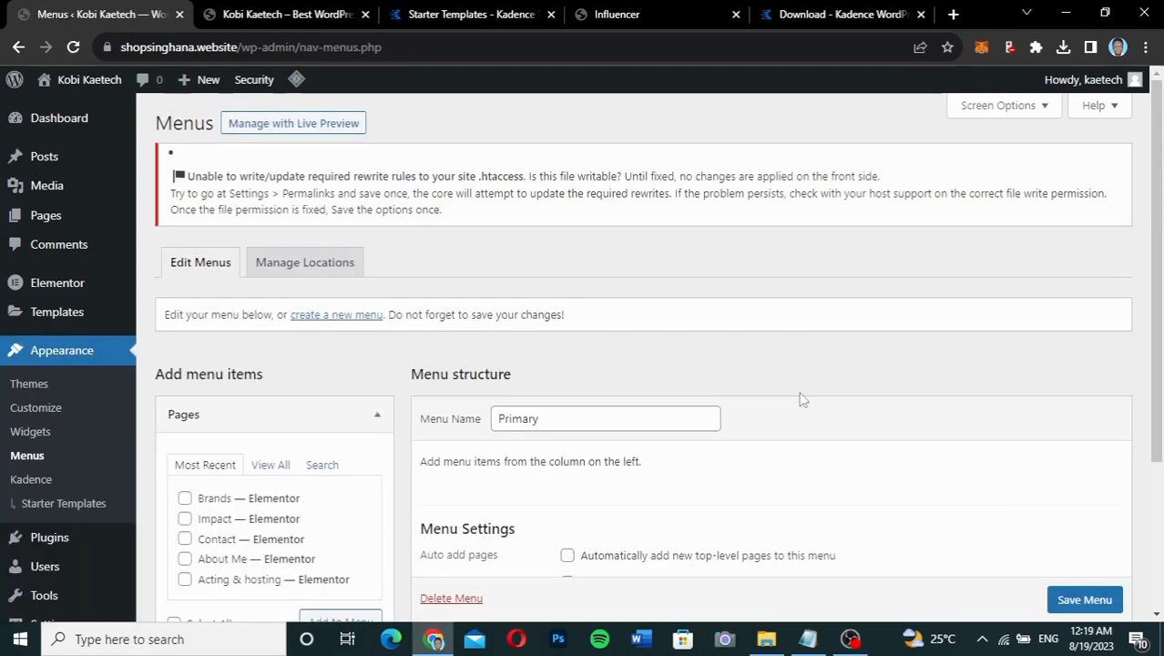
scroll(801, 399, down, 2)
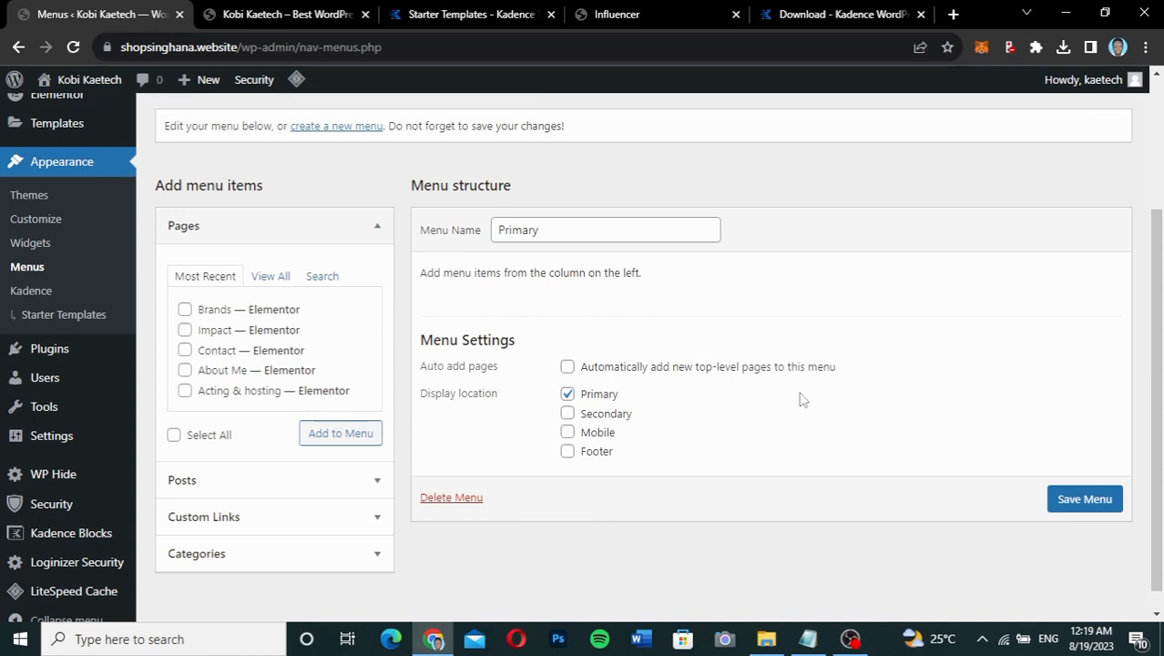
scroll(763, 309, up, 1)
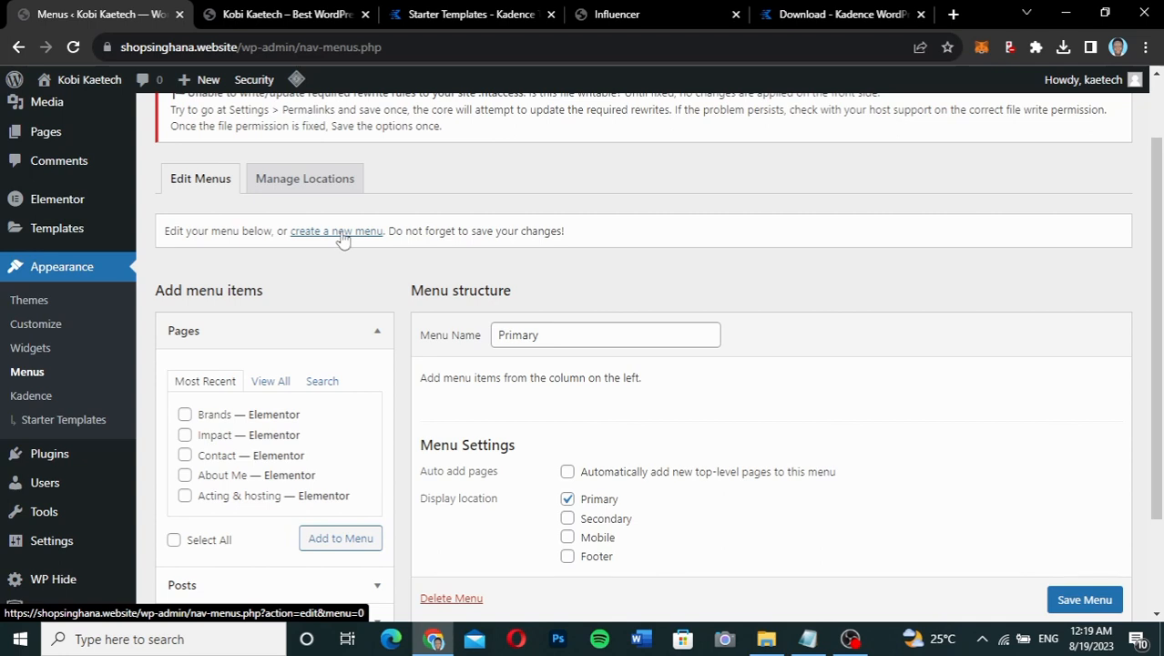
Create a new menu named "Main Menu" and assign it to the Primary display location
click(342, 239)
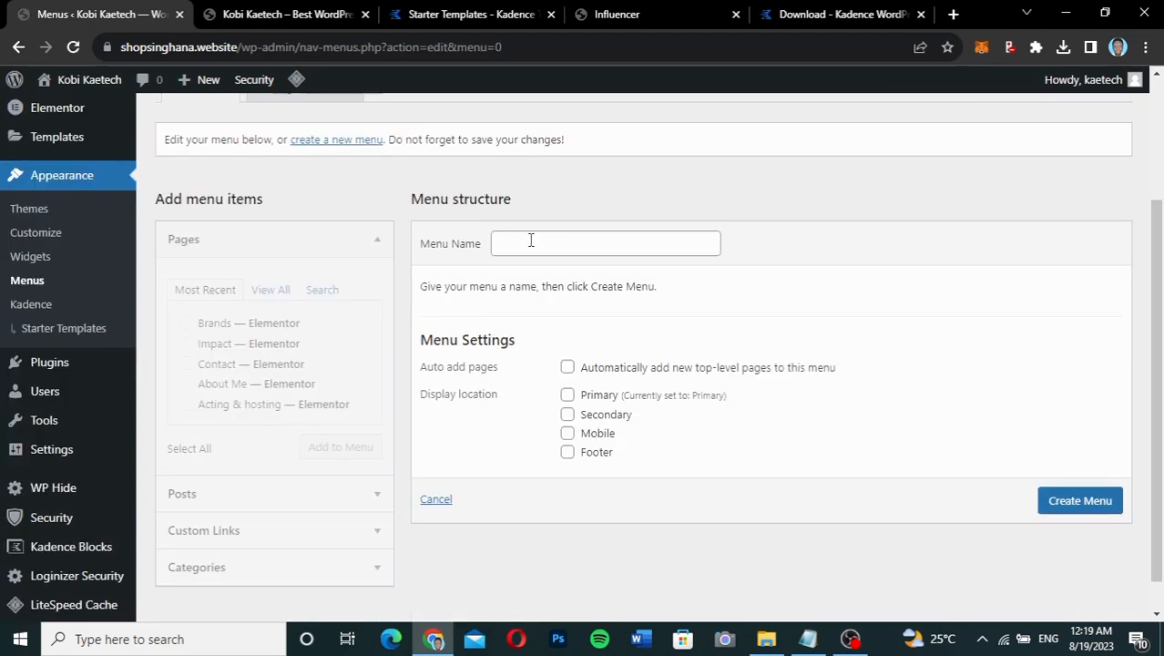
click(531, 239)
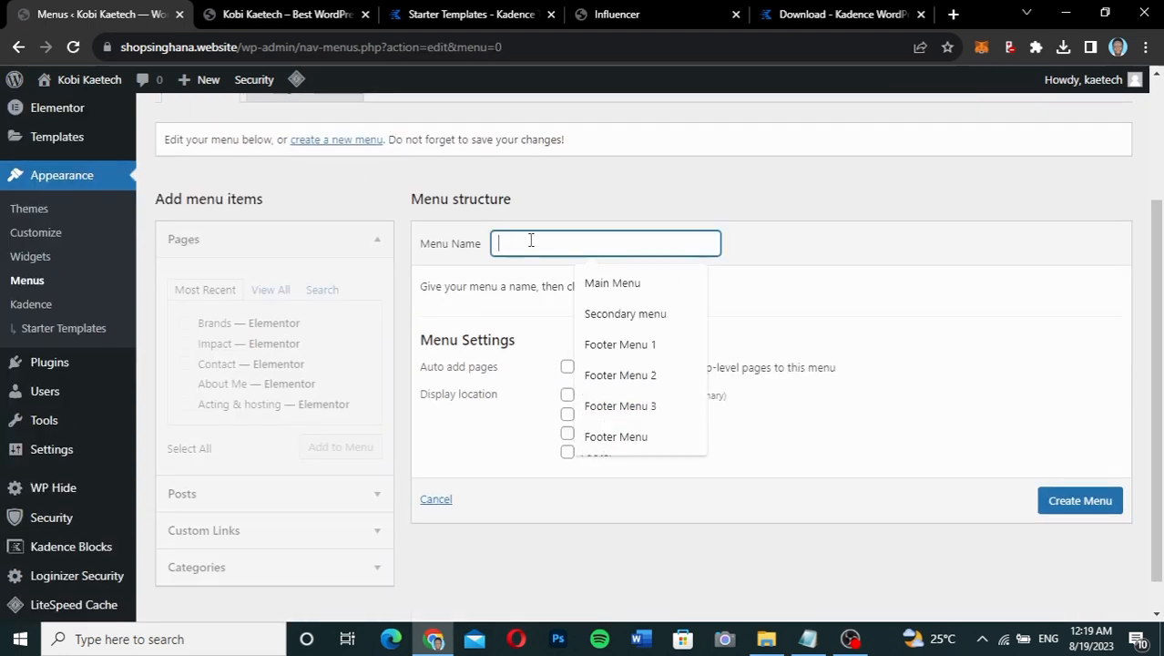
click(601, 282)
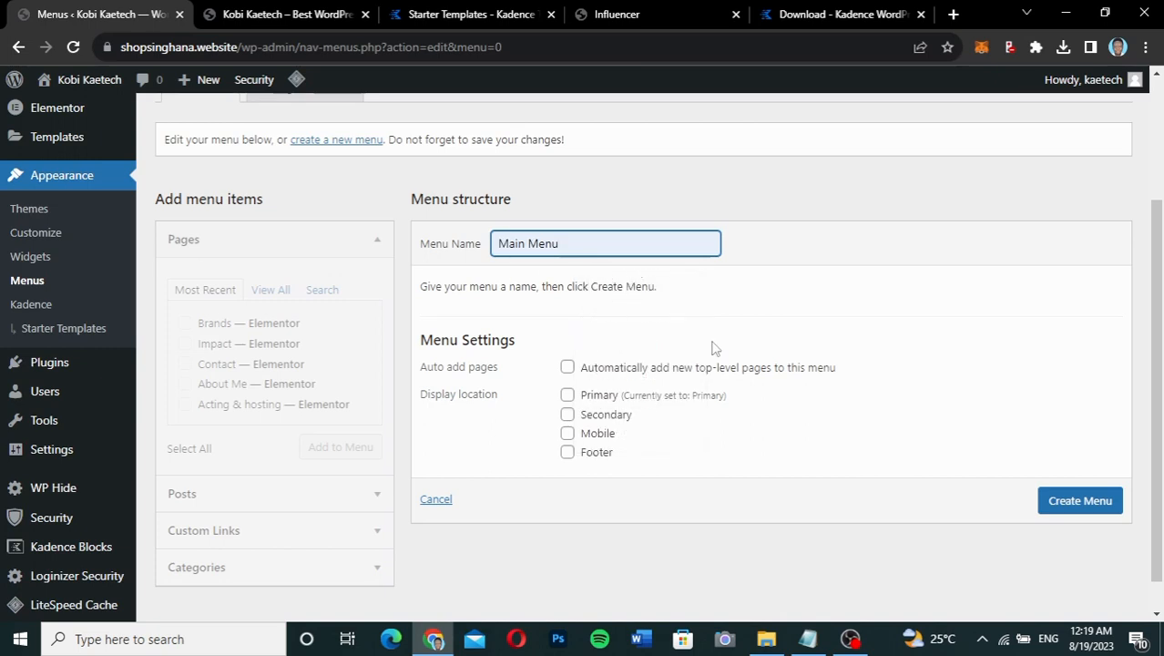
scroll(713, 348, down, 1)
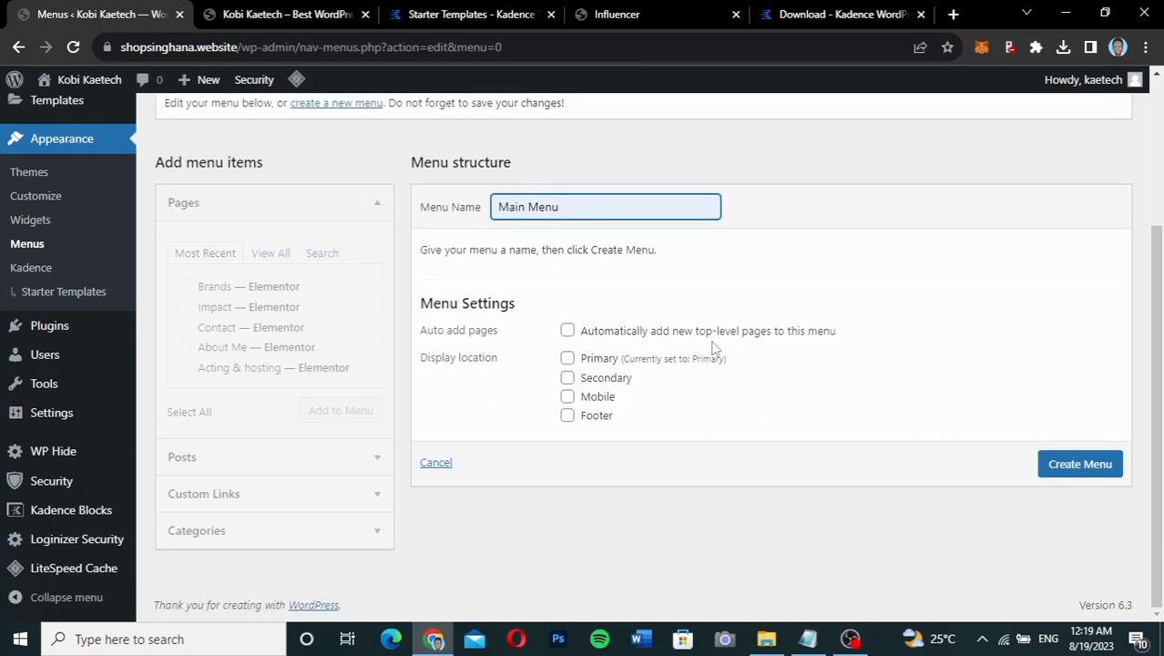
click(567, 361)
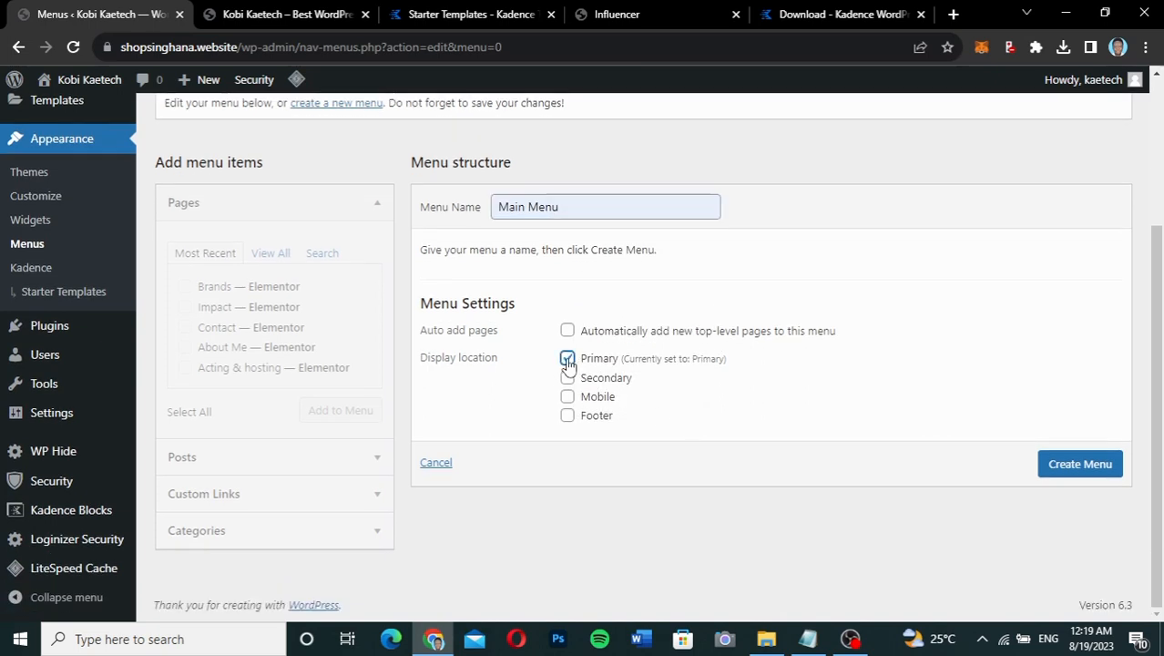
click(1069, 466)
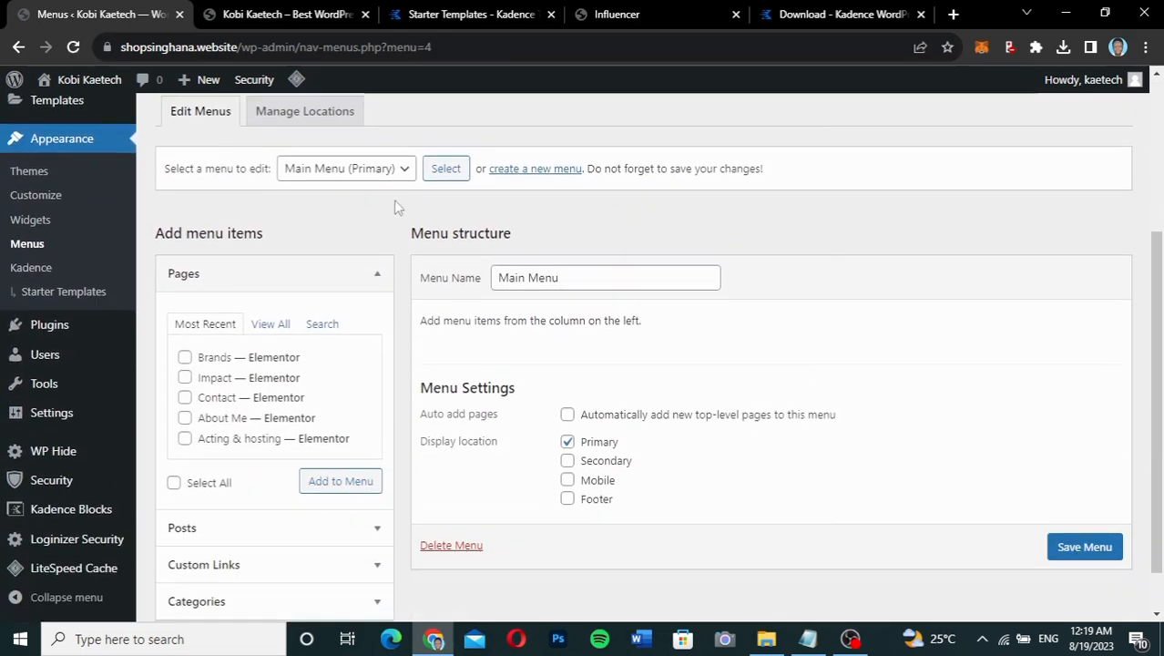
Load the Primary menu in the menu editor to check its settings, and switch back to editing Main Menu
click(376, 164)
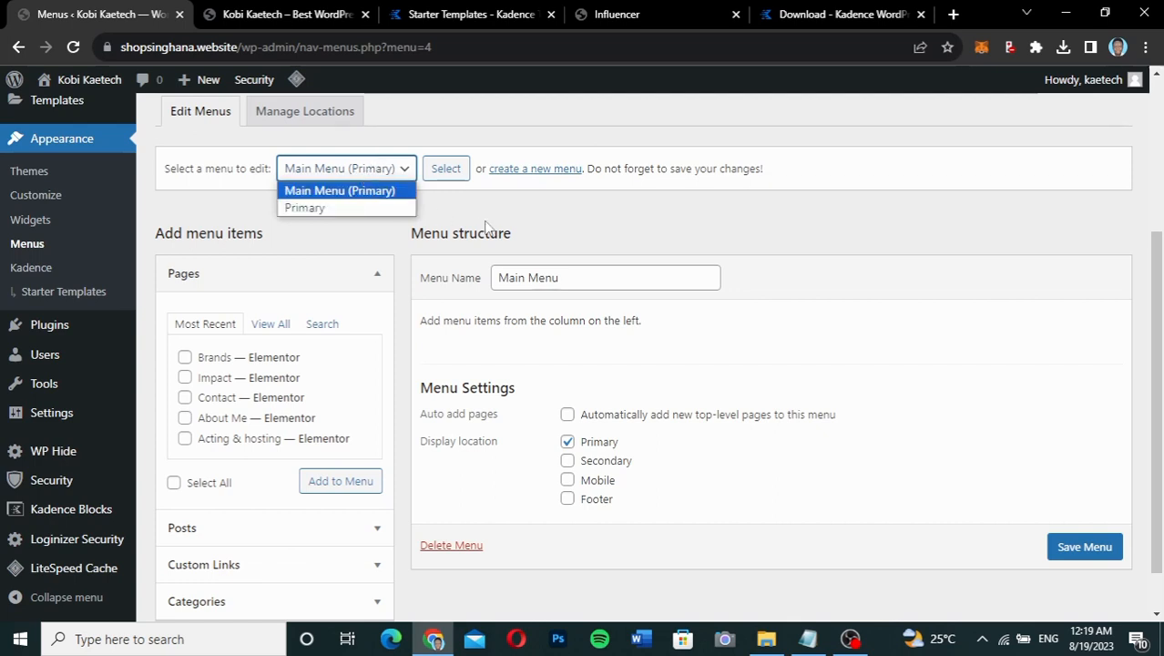
click(367, 209)
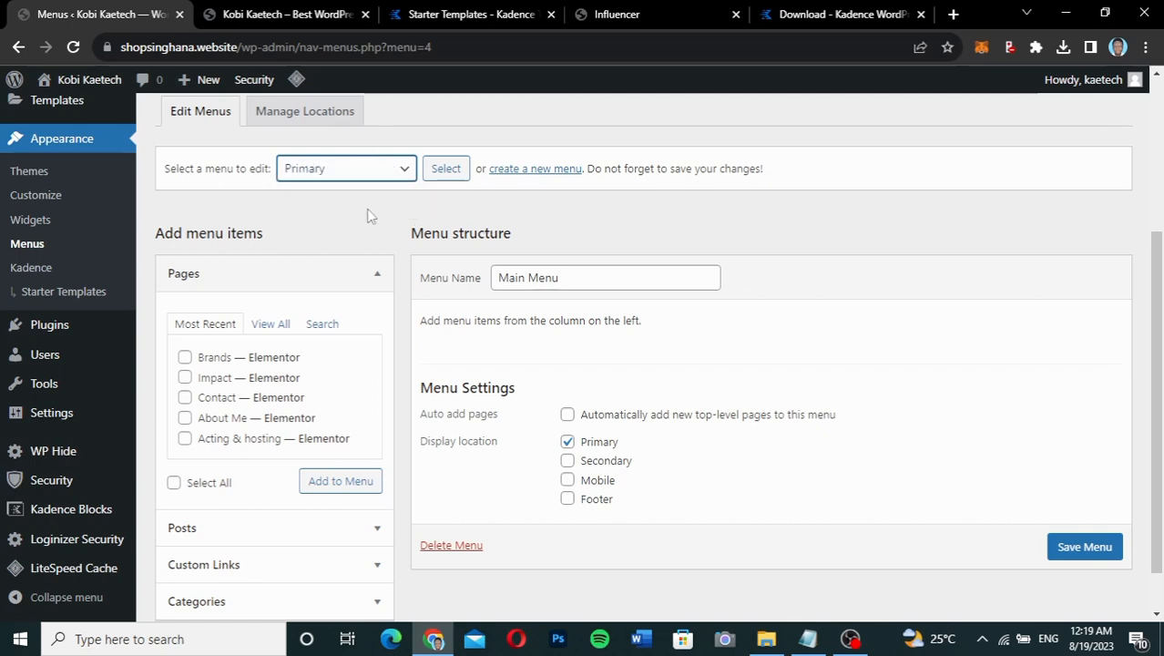
click(446, 169)
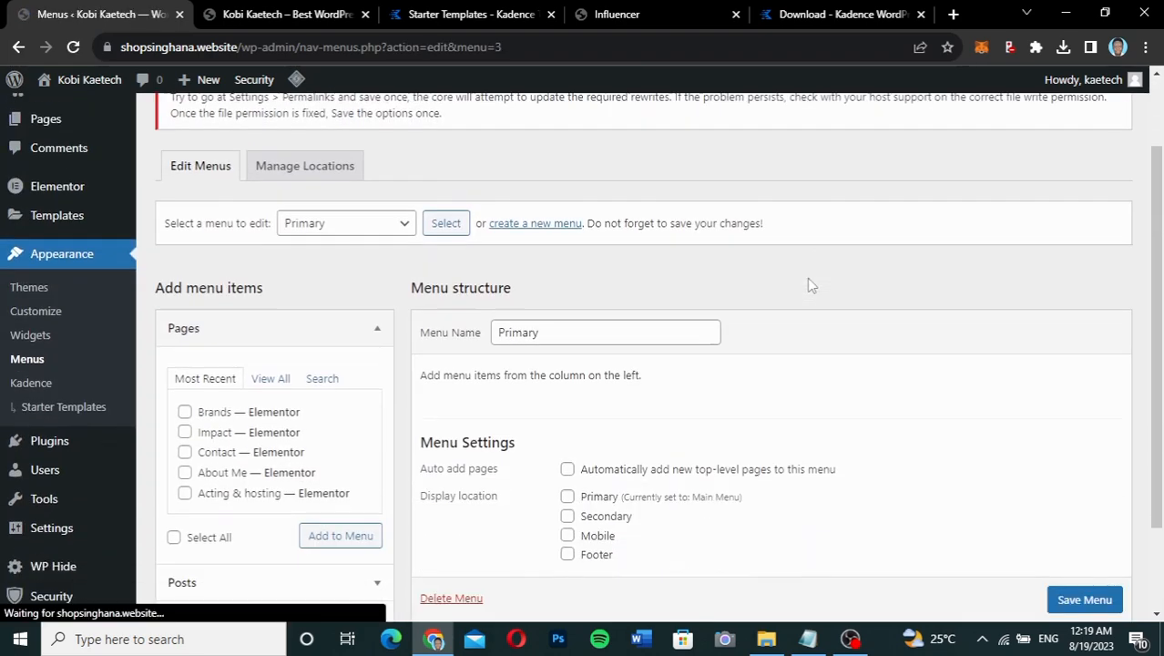
scroll(806, 285, down, 1)
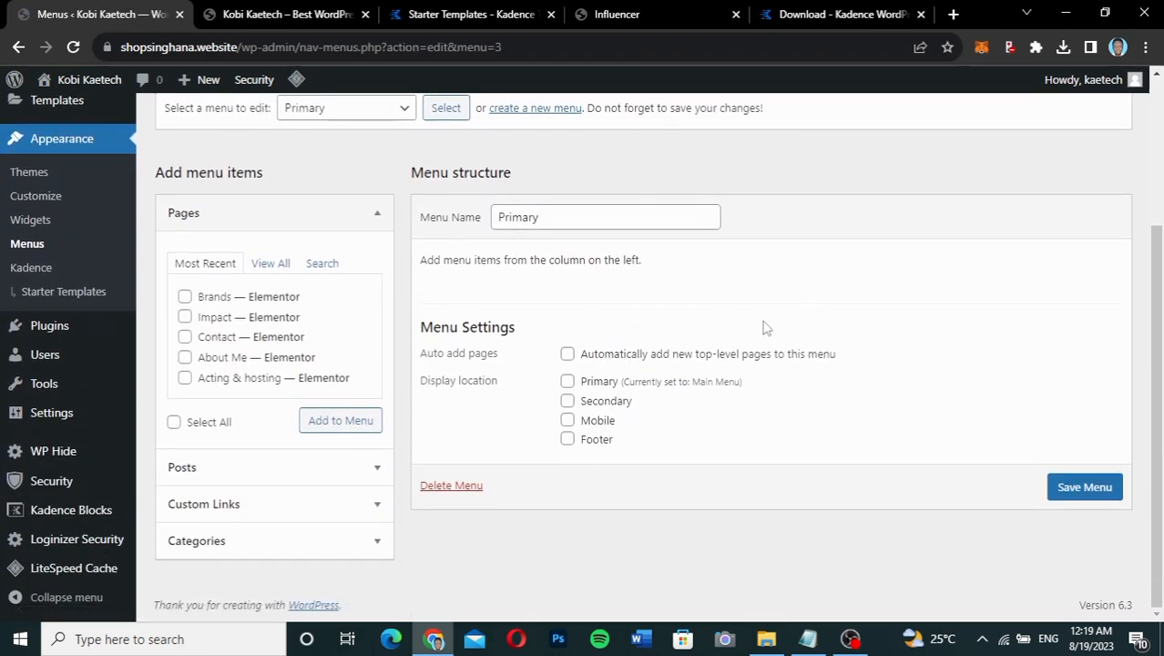
scroll(714, 302, up, 1)
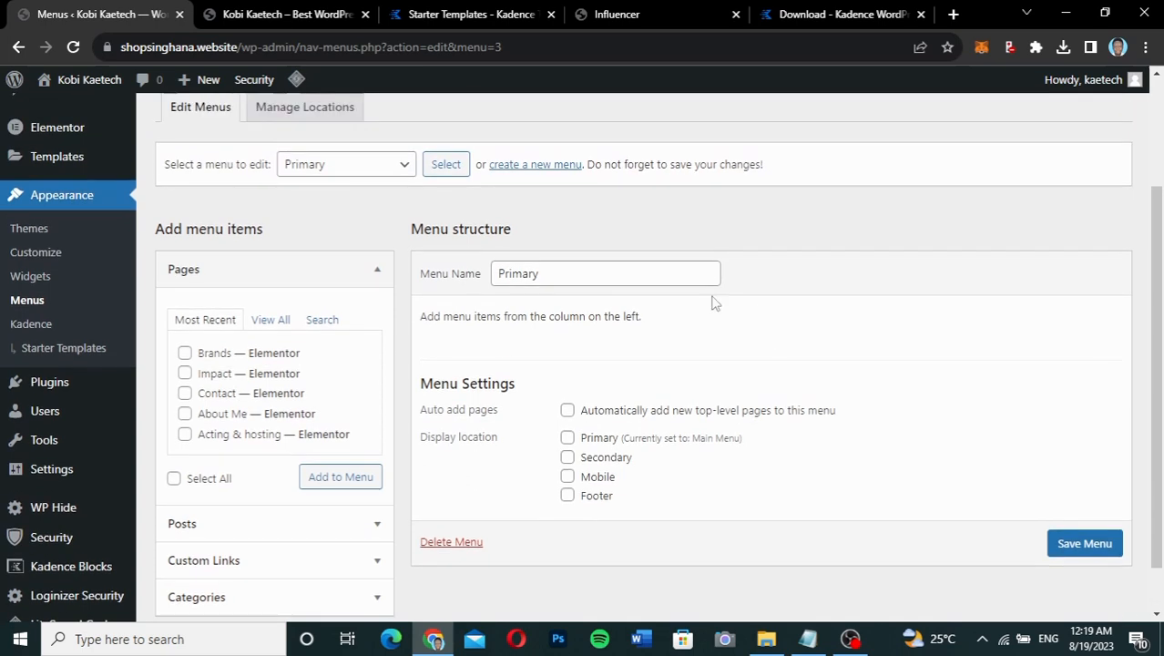
click(377, 165)
click(361, 188)
click(442, 165)
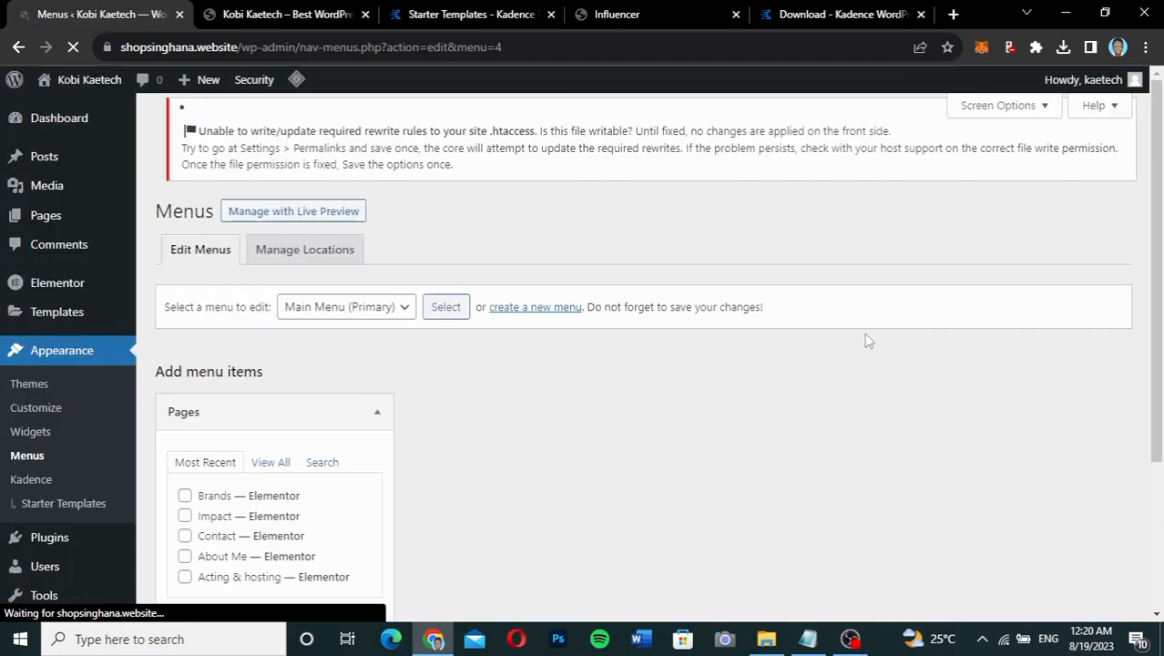
scroll(866, 340, down, 1)
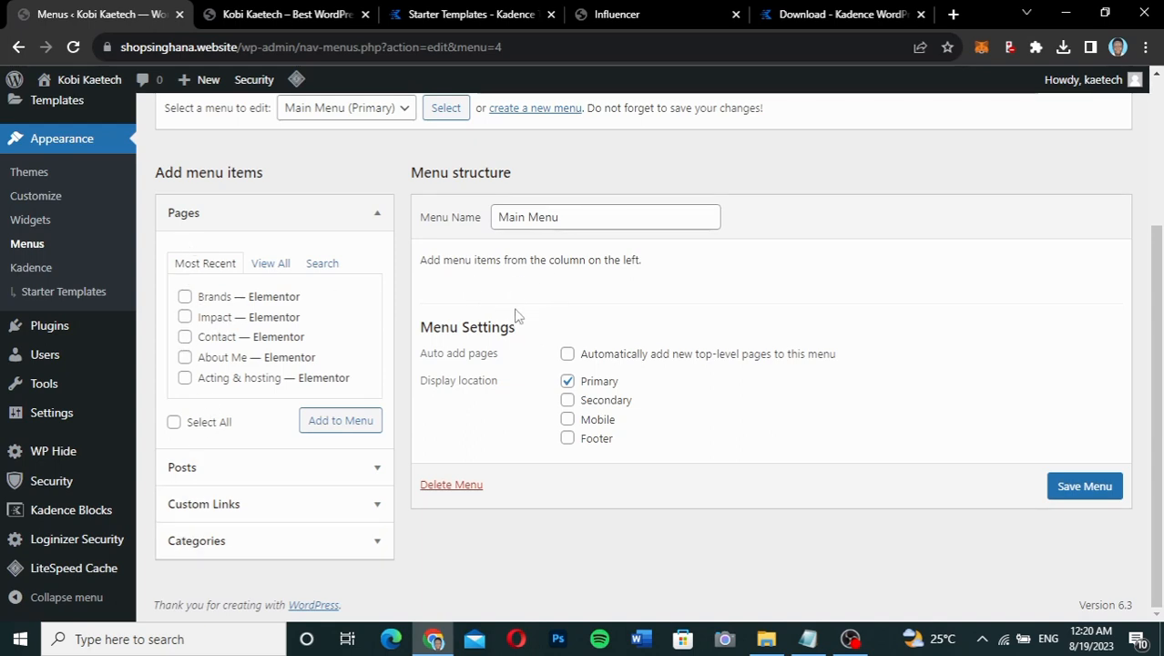
List all of the site's pages available for Main Menu and compare them with the Influencer demo's navigation links
click(278, 263)
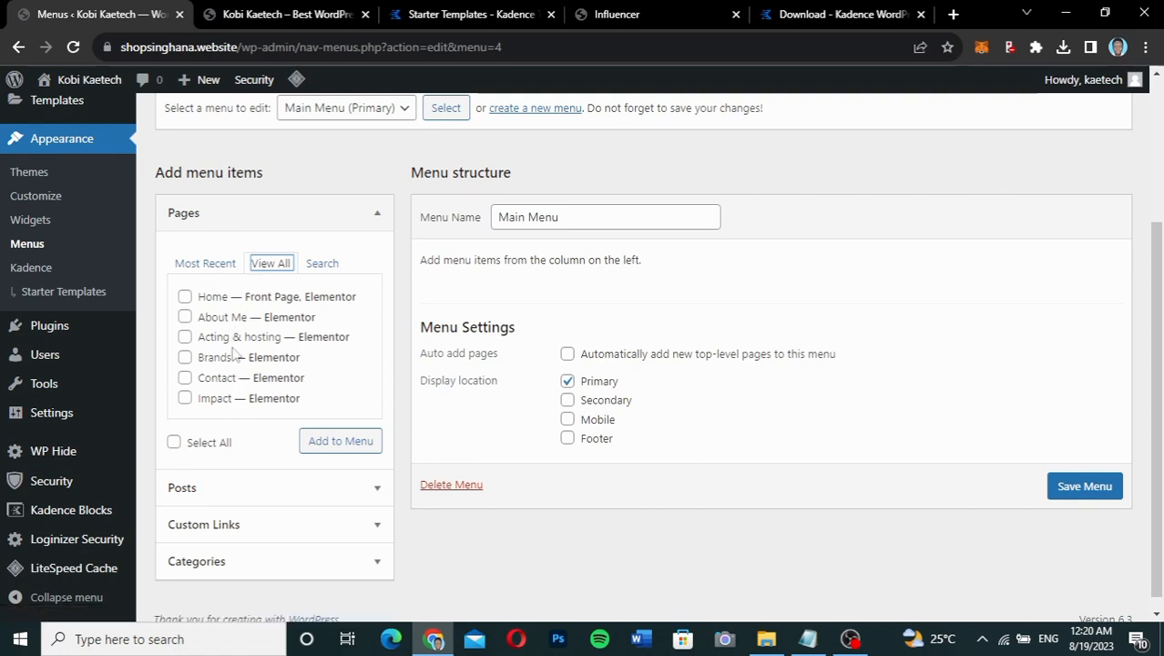
click(638, 14)
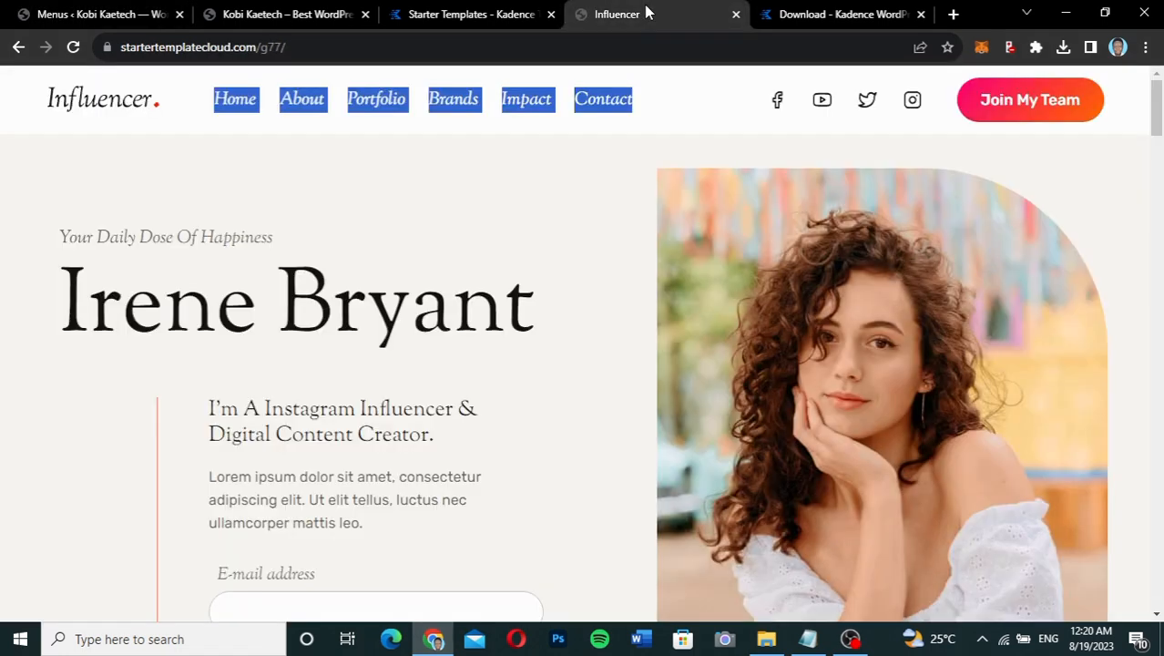
click(464, 171)
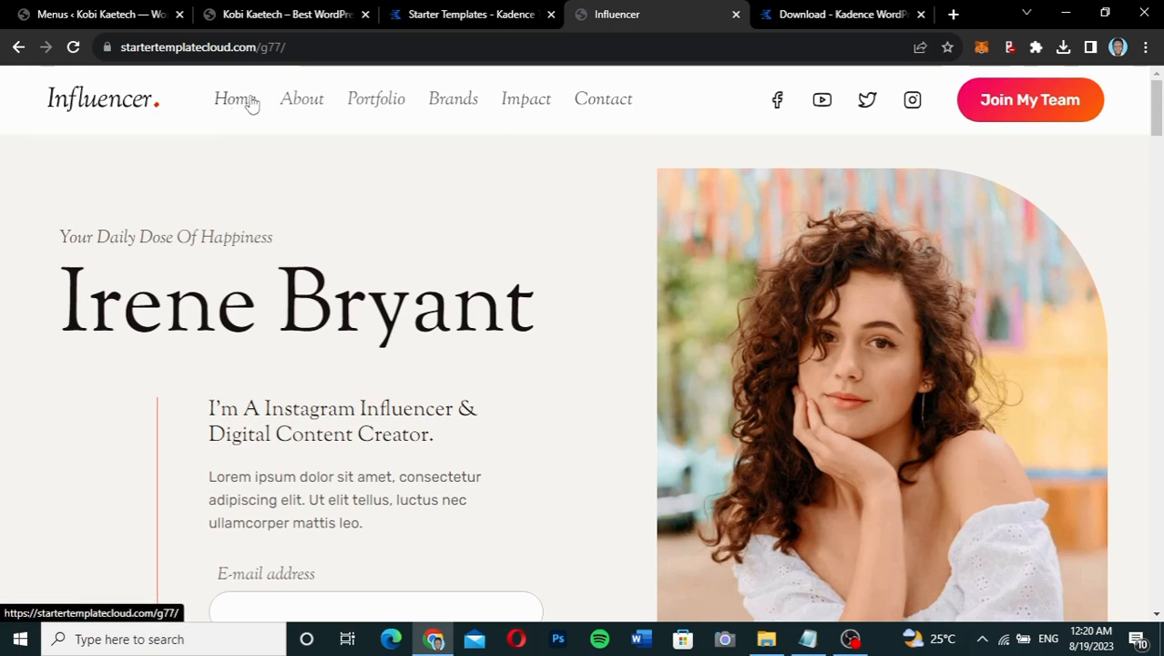
click(117, 14)
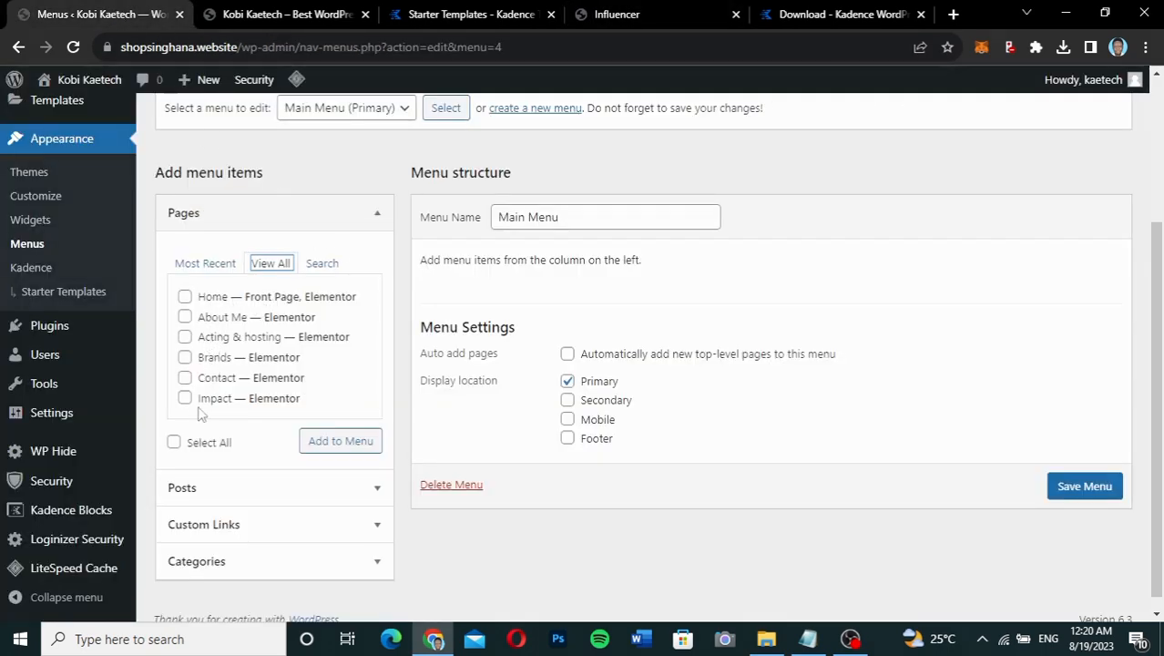
Open the site's full pages list in a new browser tab, look over the pages, and return to the menu editor
scroll(101, 326, up, 3)
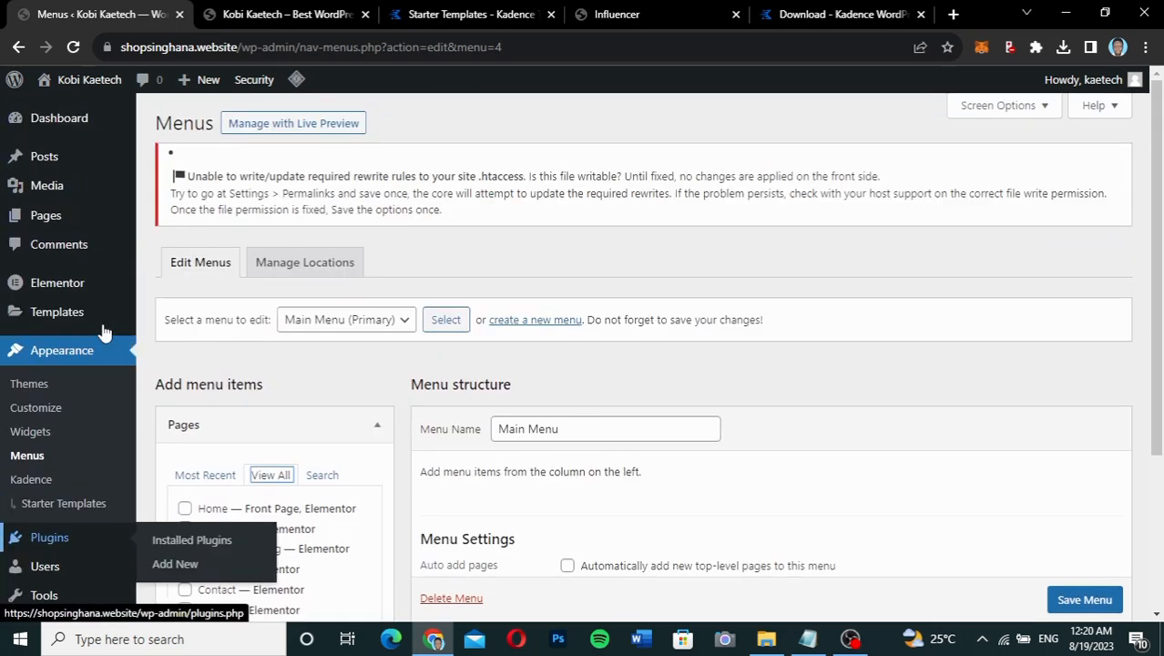
mouse_move(54, 221)
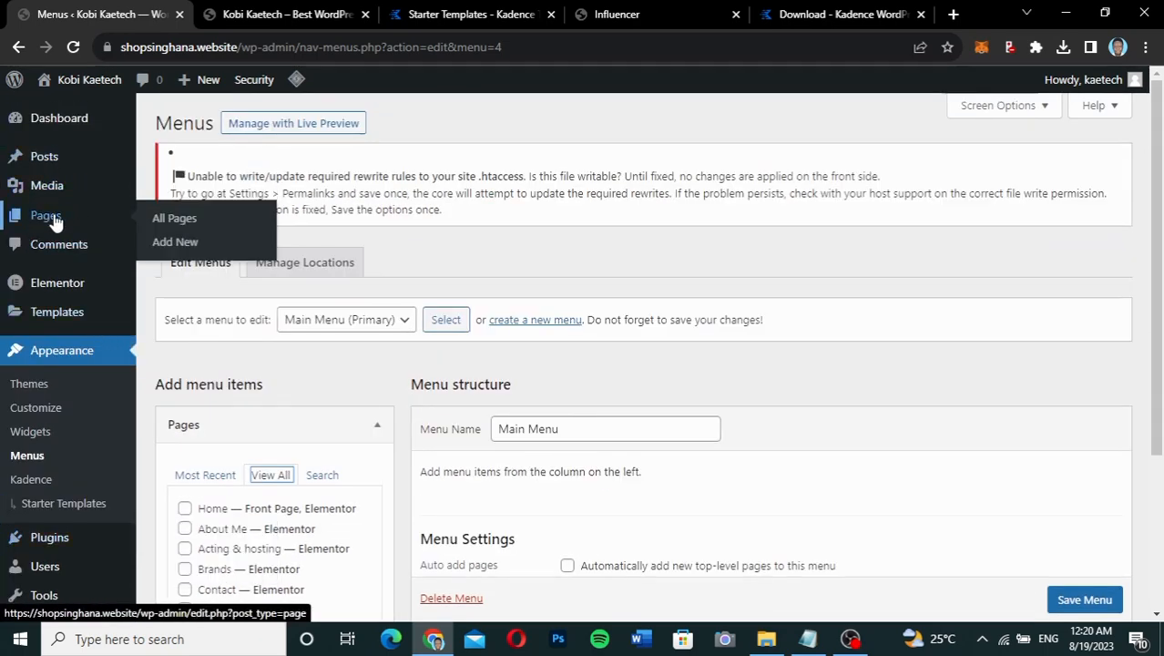
right_click(181, 218)
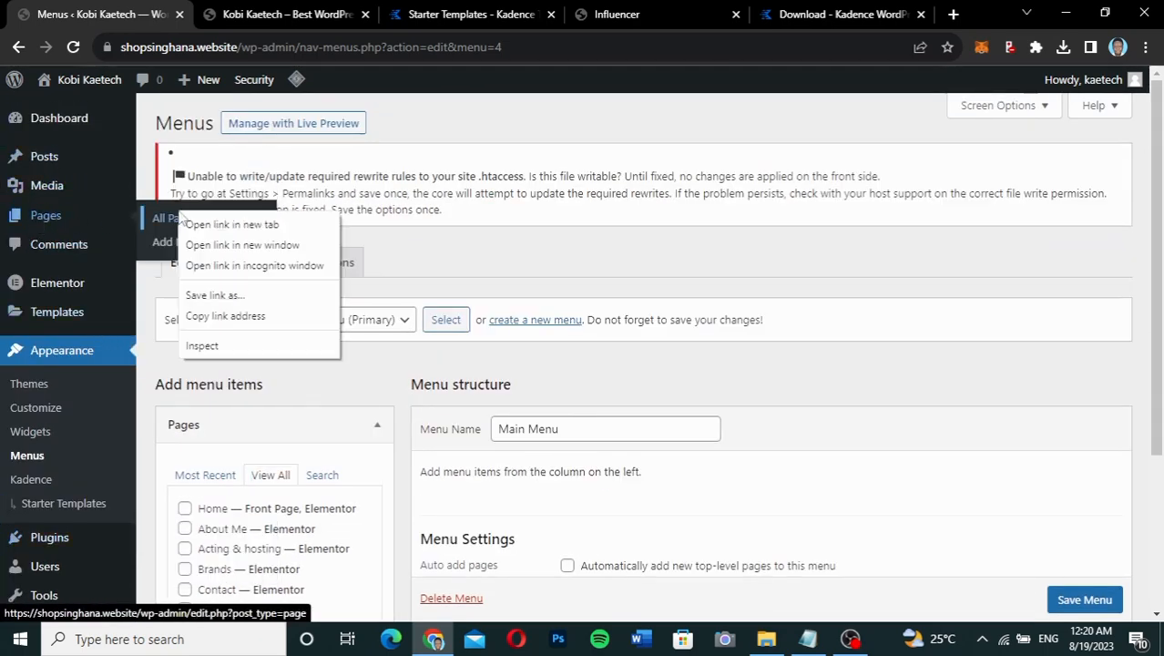
click(229, 225)
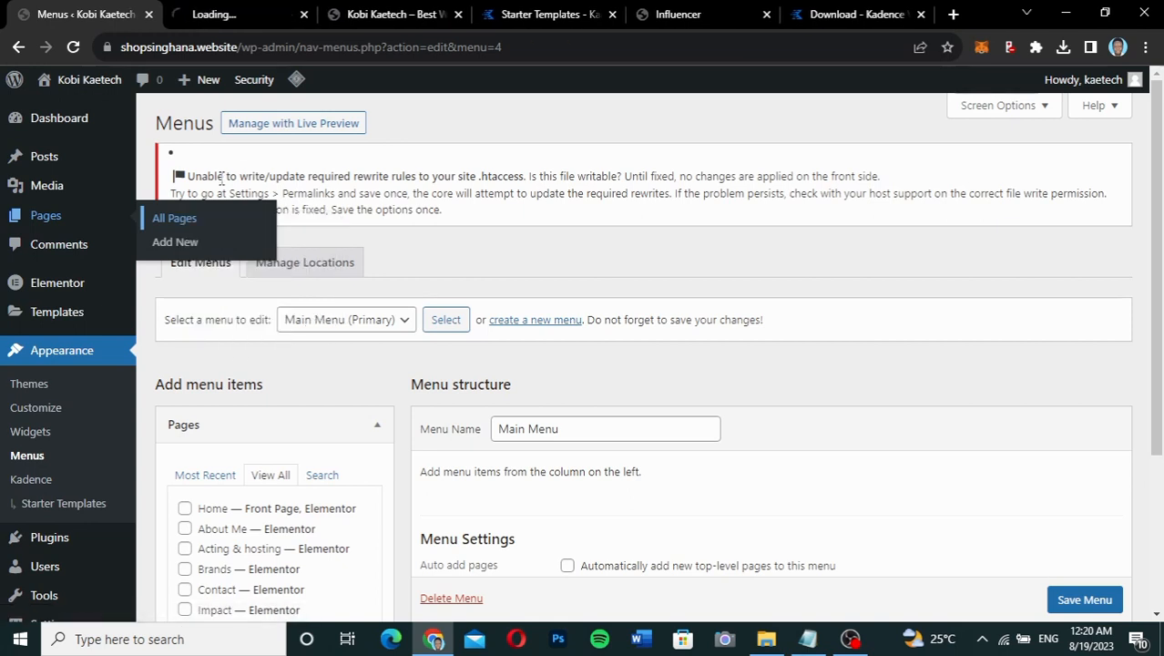
click(239, 14)
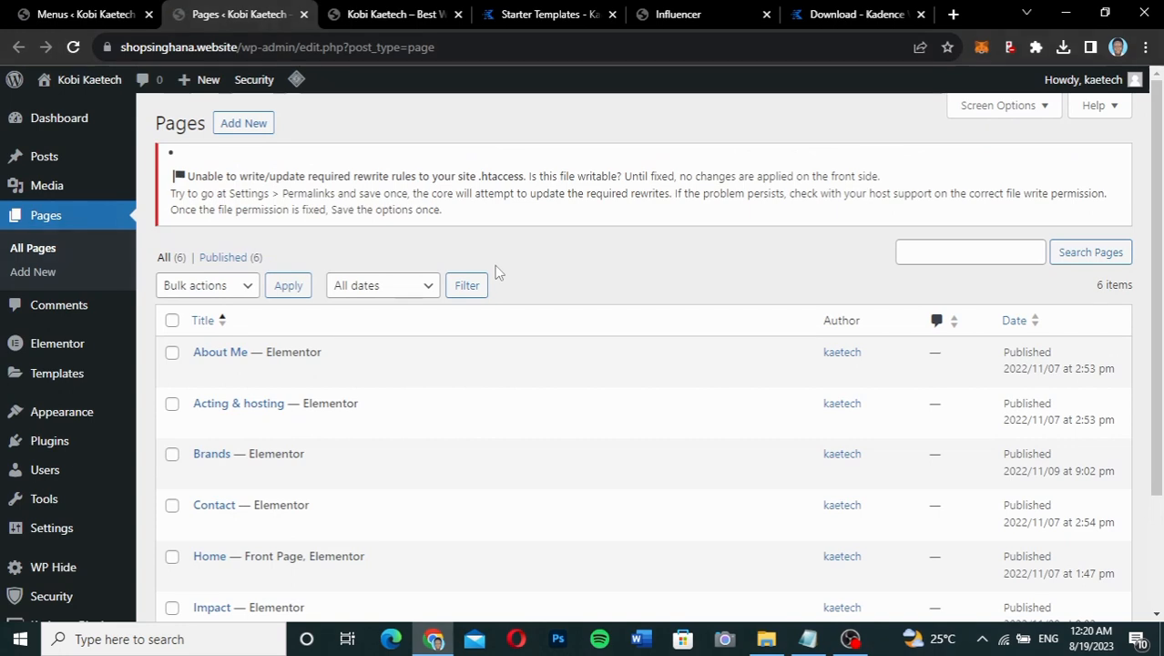
scroll(408, 436, down, 2)
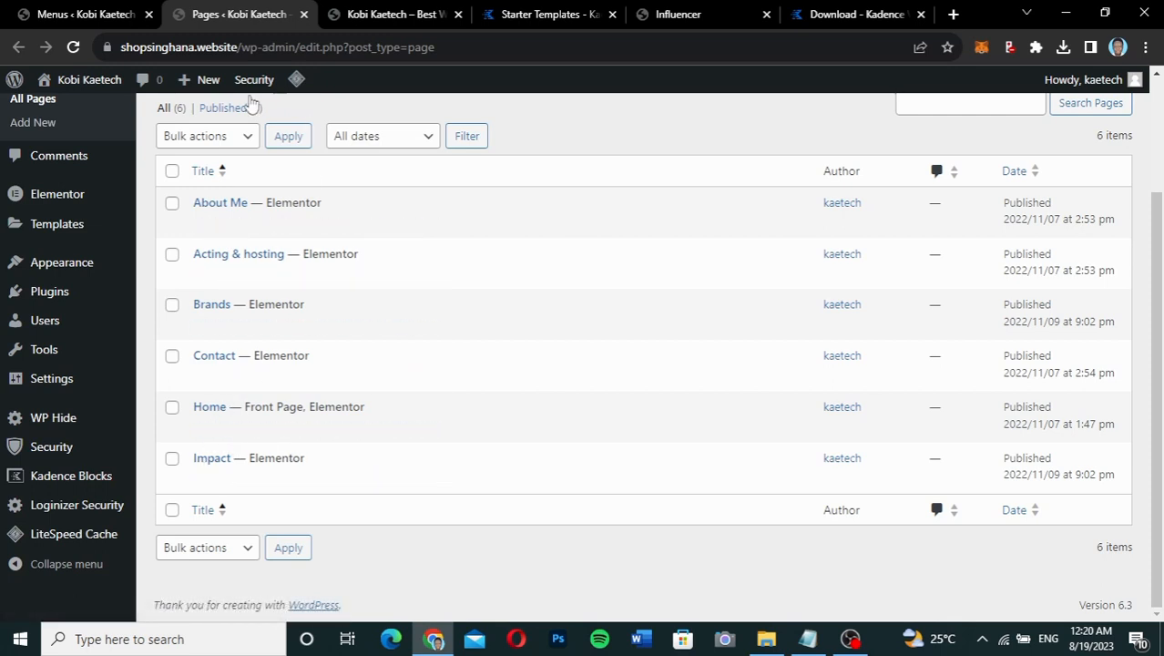
click(113, 18)
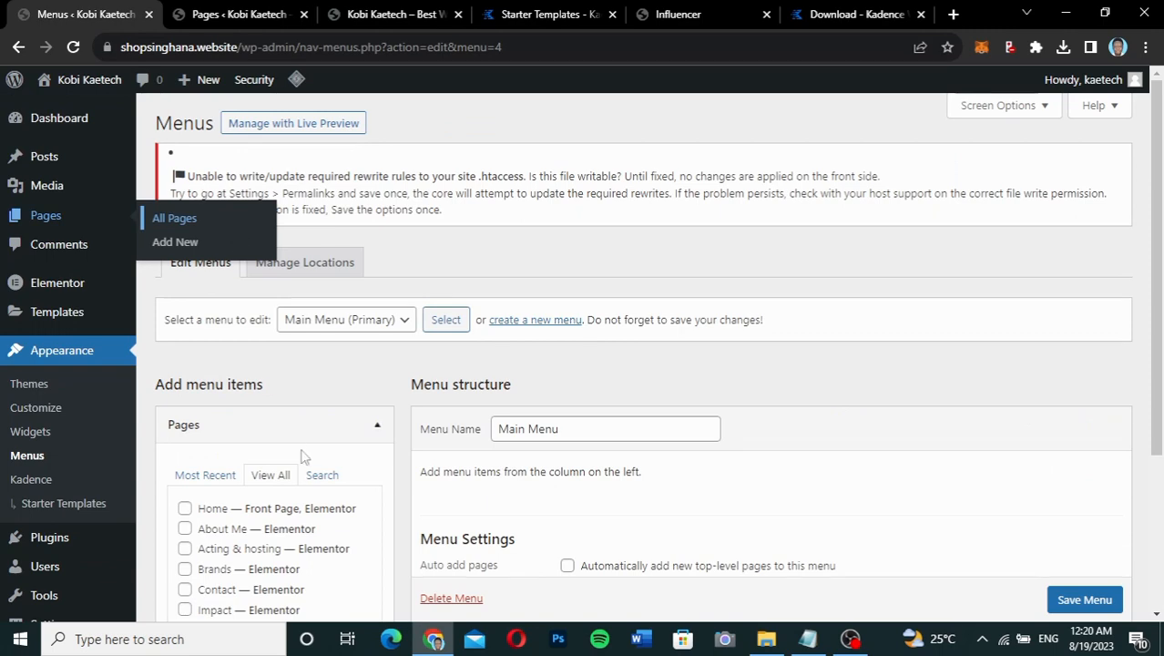
Check Main Menu's display location and review the Influencer demo's header navigation before returning to the menu editor
scroll(328, 373, down, 3)
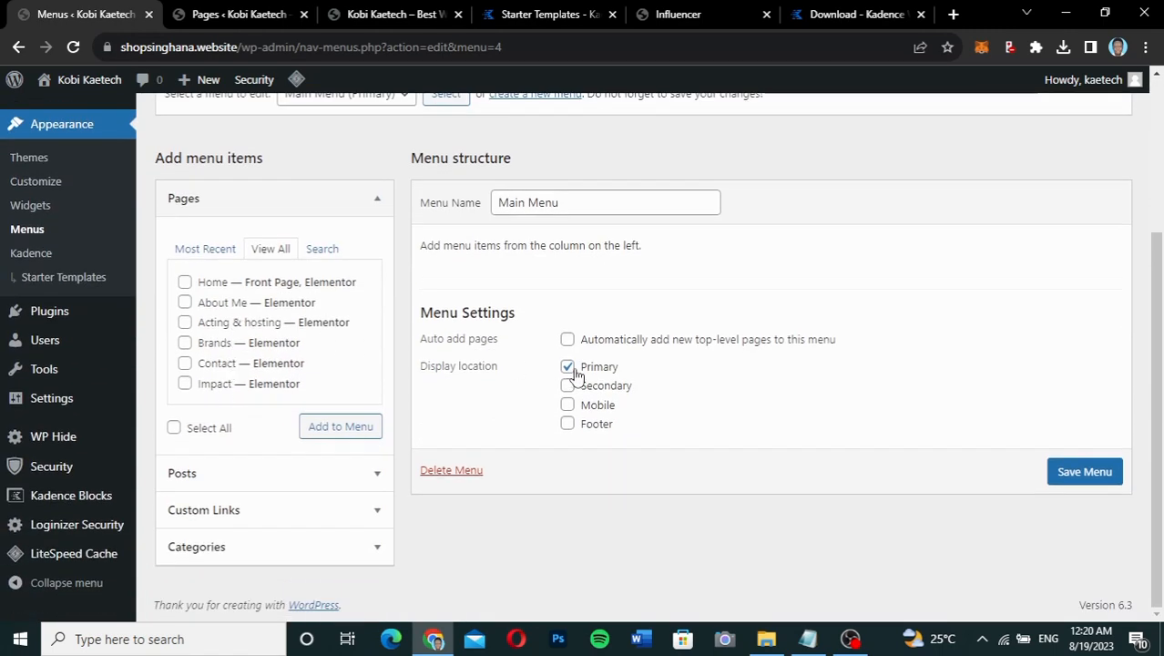
click(663, 18)
drag(663, 113, 214, 120)
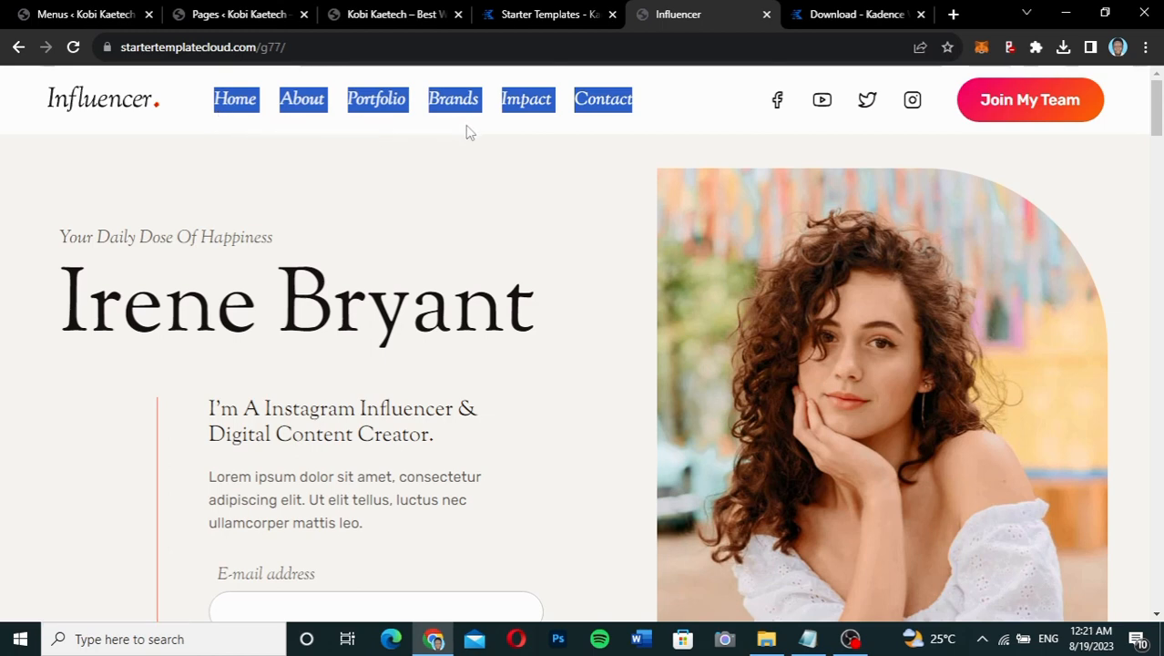
click(539, 141)
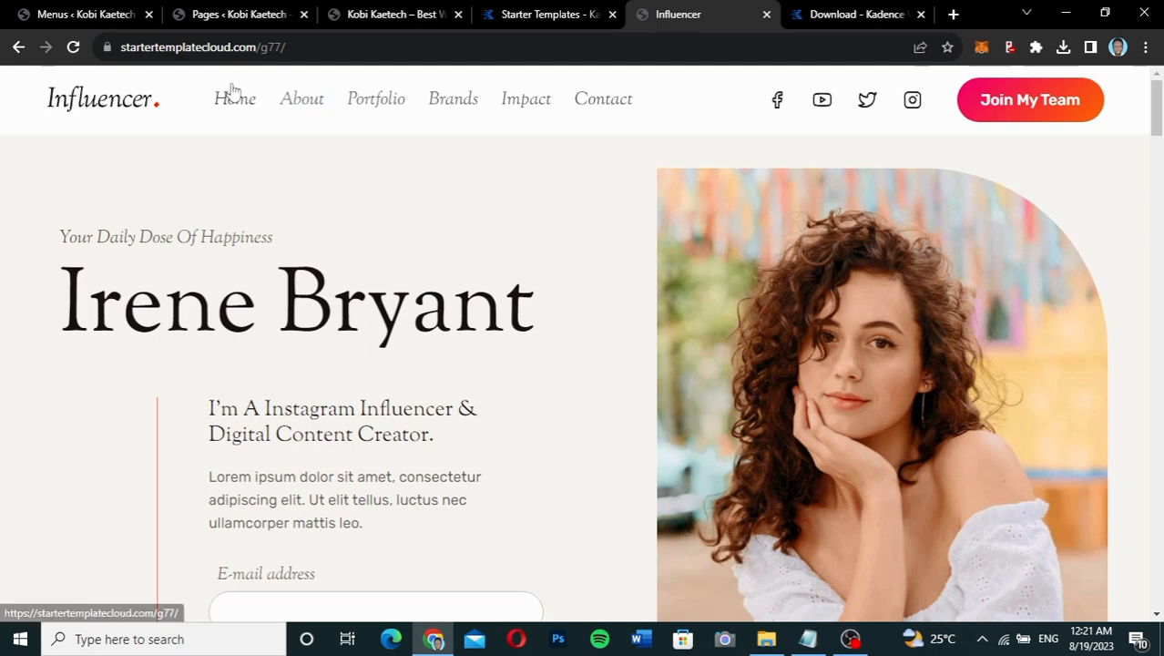
click(95, 13)
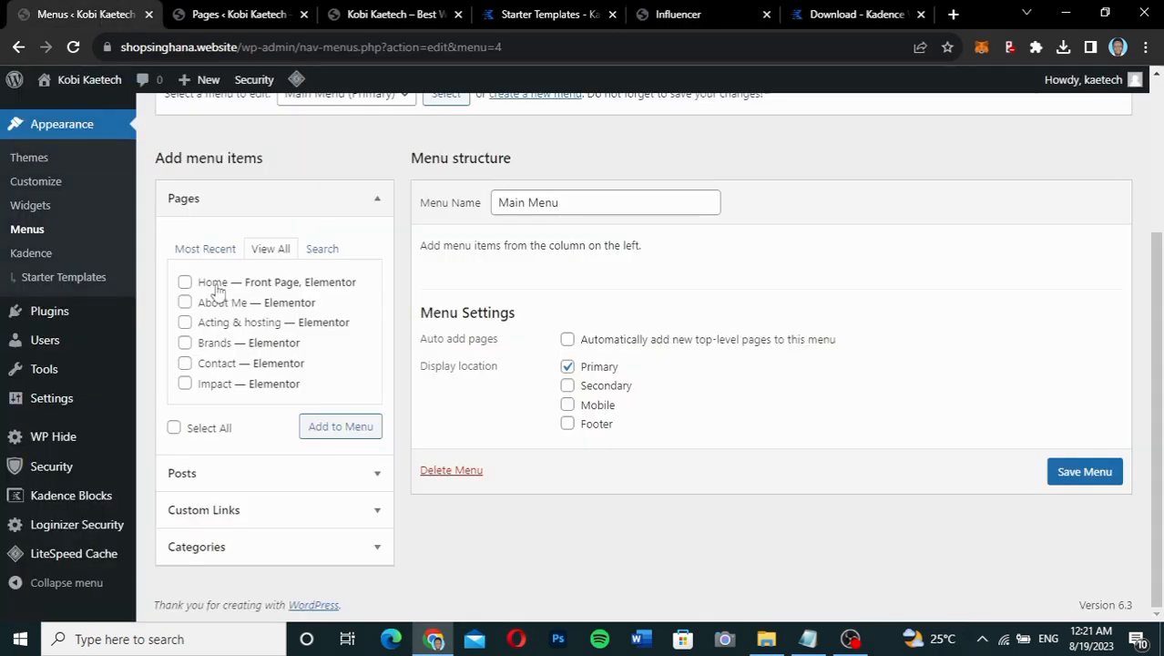
Select the Home, About Me, Acting & hosting, Brands, Contact and Impact pages as items for Main Menu
click(185, 282)
click(184, 302)
click(185, 322)
click(185, 343)
click(185, 362)
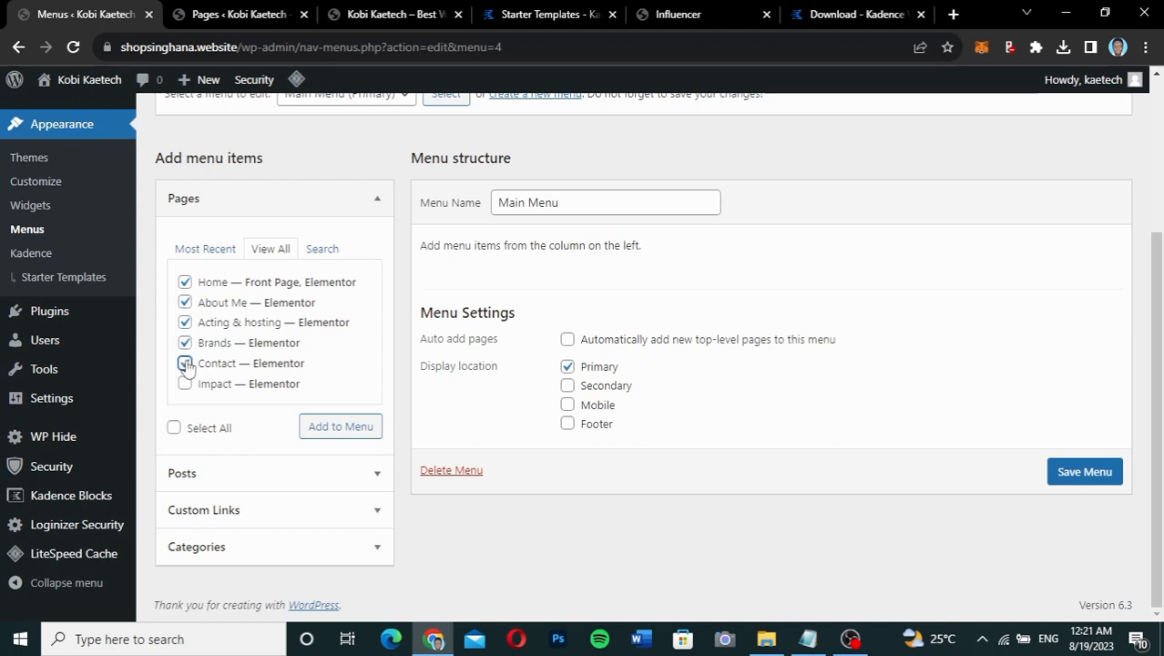
click(185, 383)
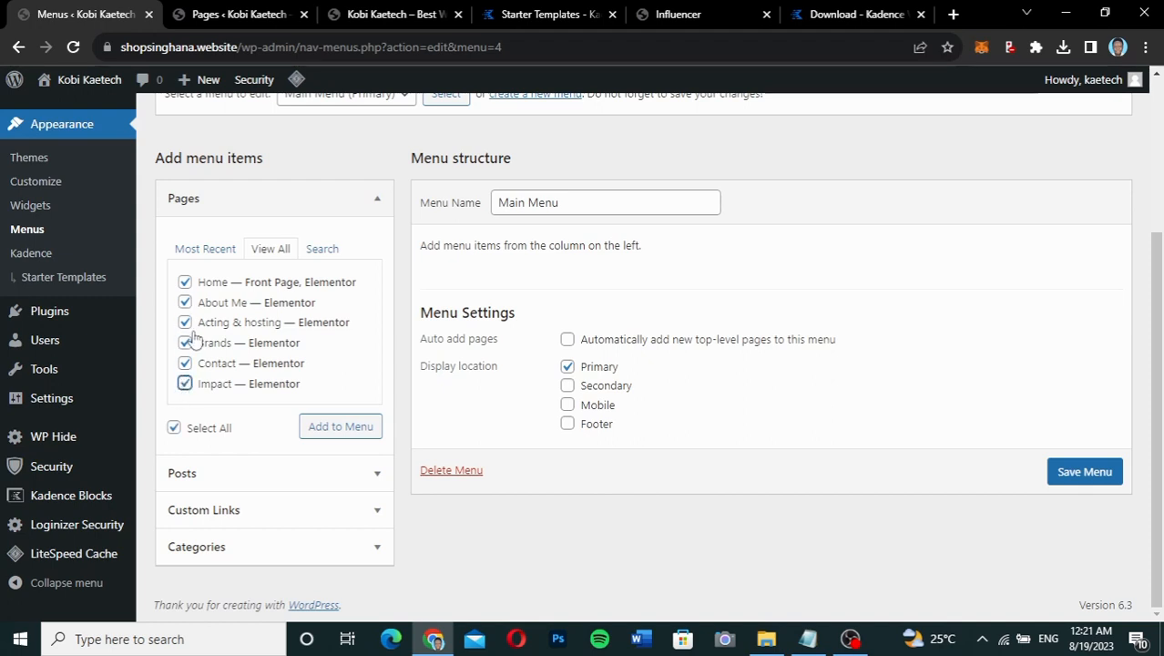
Add all six selected pages, from Home to Impact, to the Main Menu structure
click(333, 428)
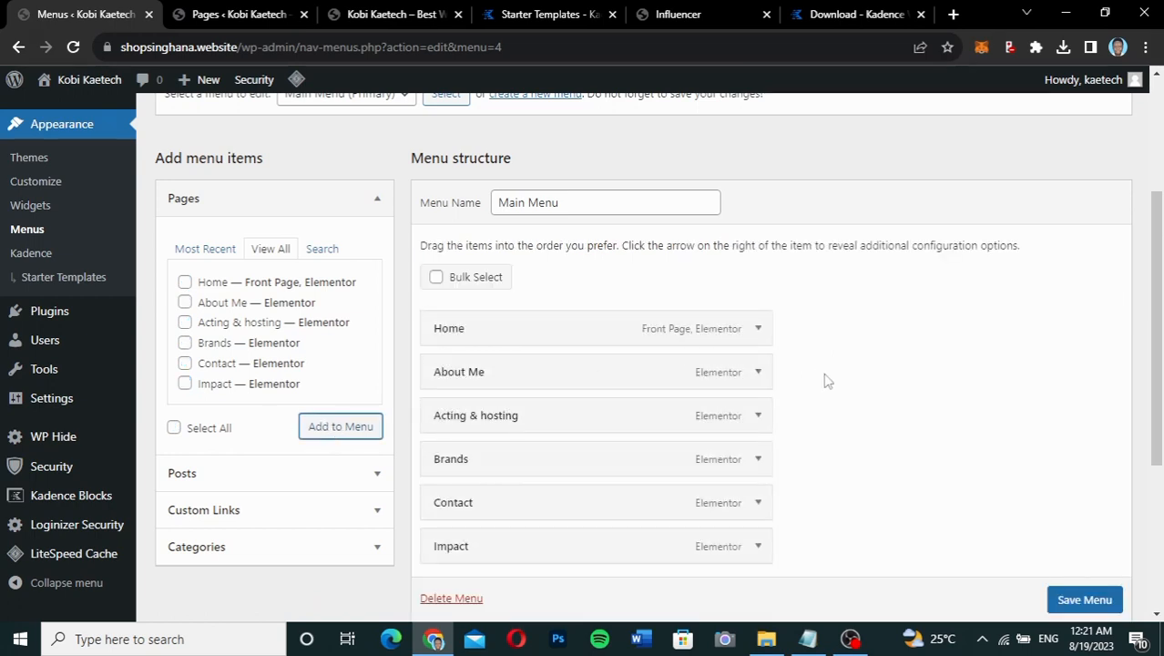
scroll(826, 379, down, 1)
scroll(825, 378, down, 1)
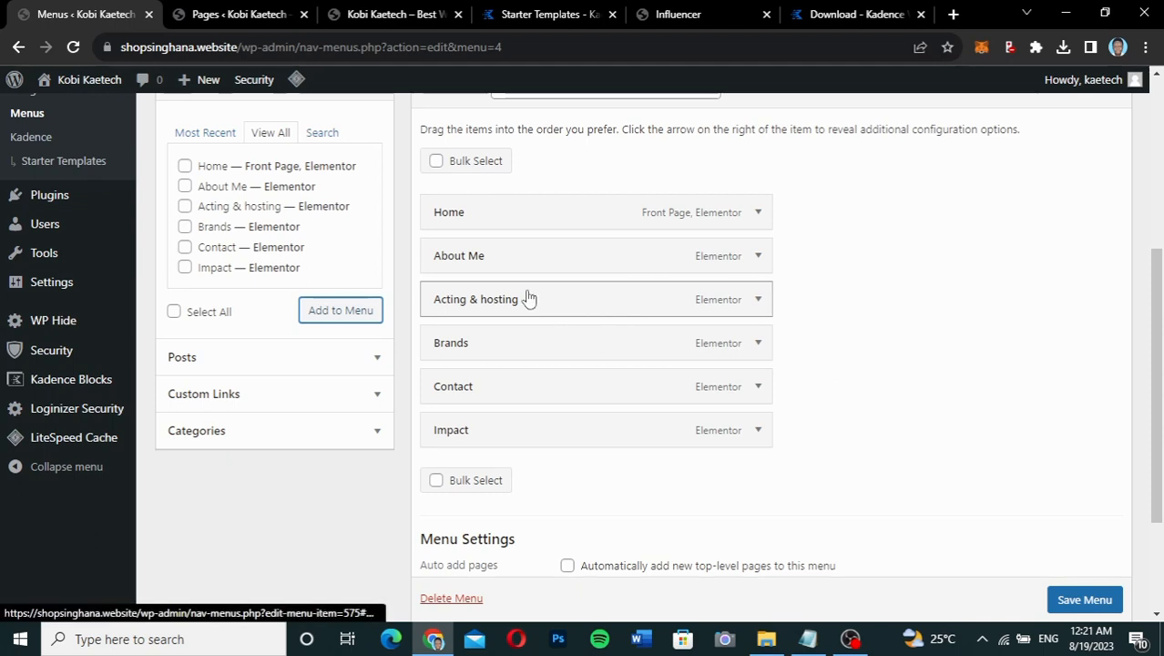
Open the site's Acting & hosting page in a new tab from the Pages list and examine its content down to the footer
click(241, 15)
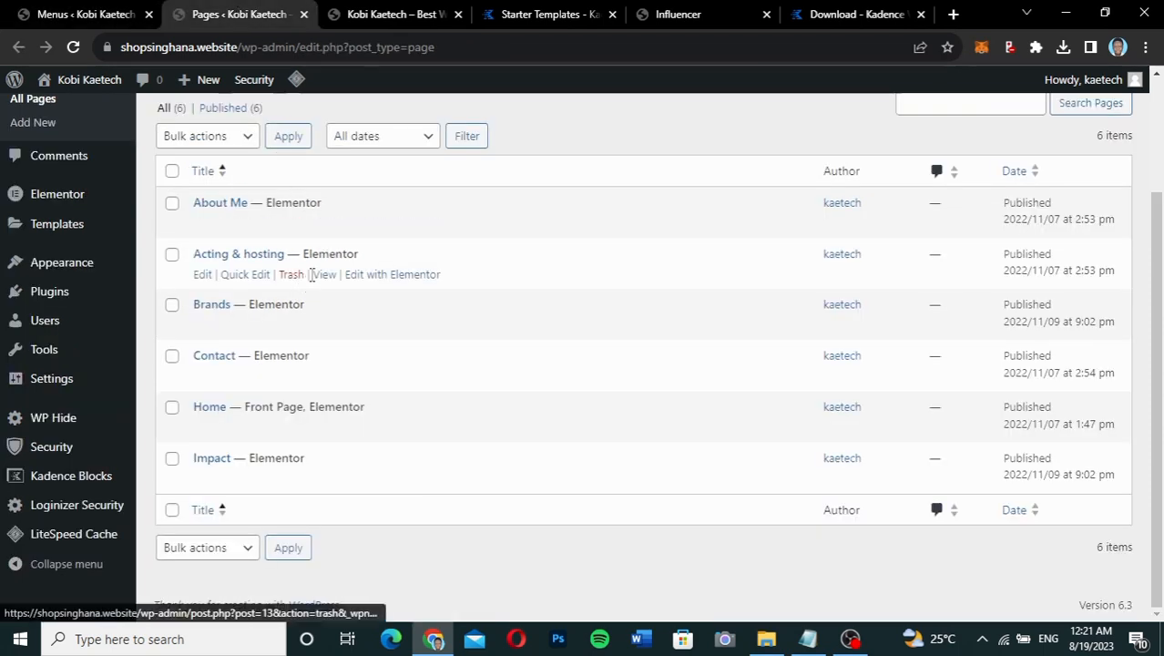
right_click(324, 282)
click(366, 291)
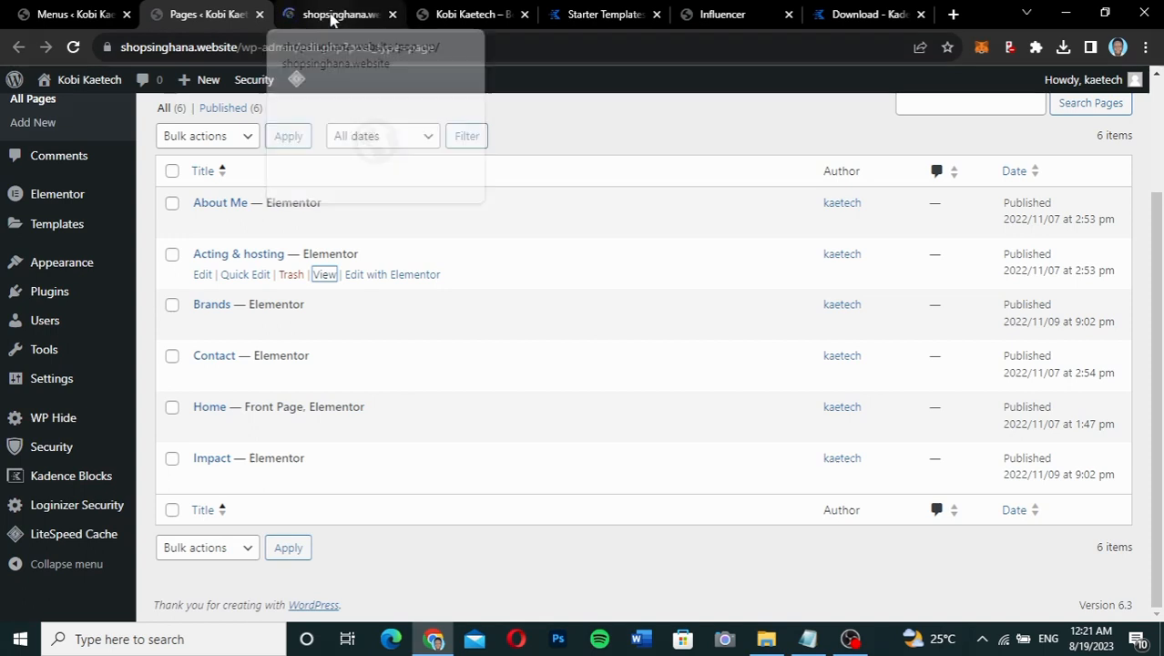
click(332, 14)
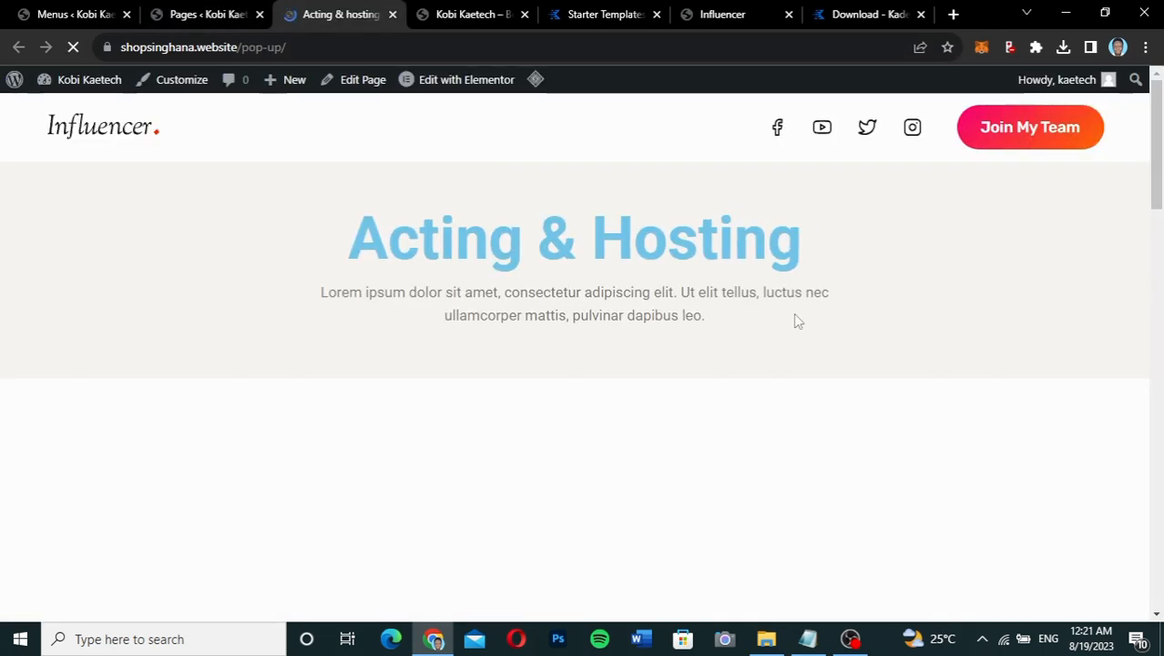
scroll(910, 370, down, 6)
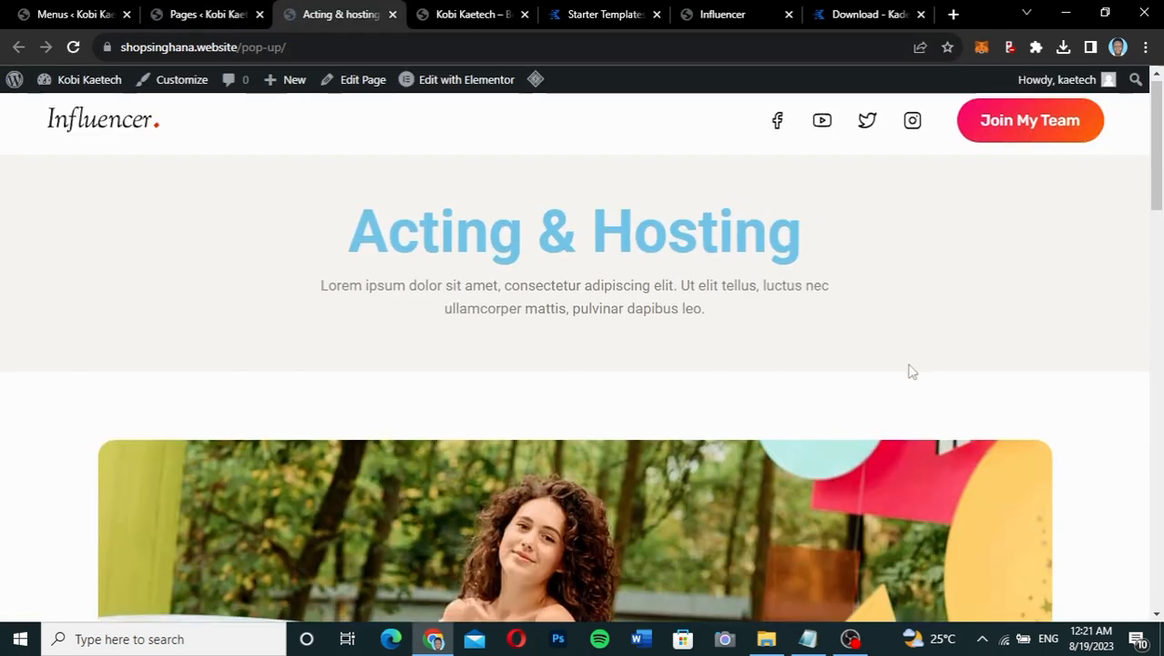
scroll(908, 371, down, 4)
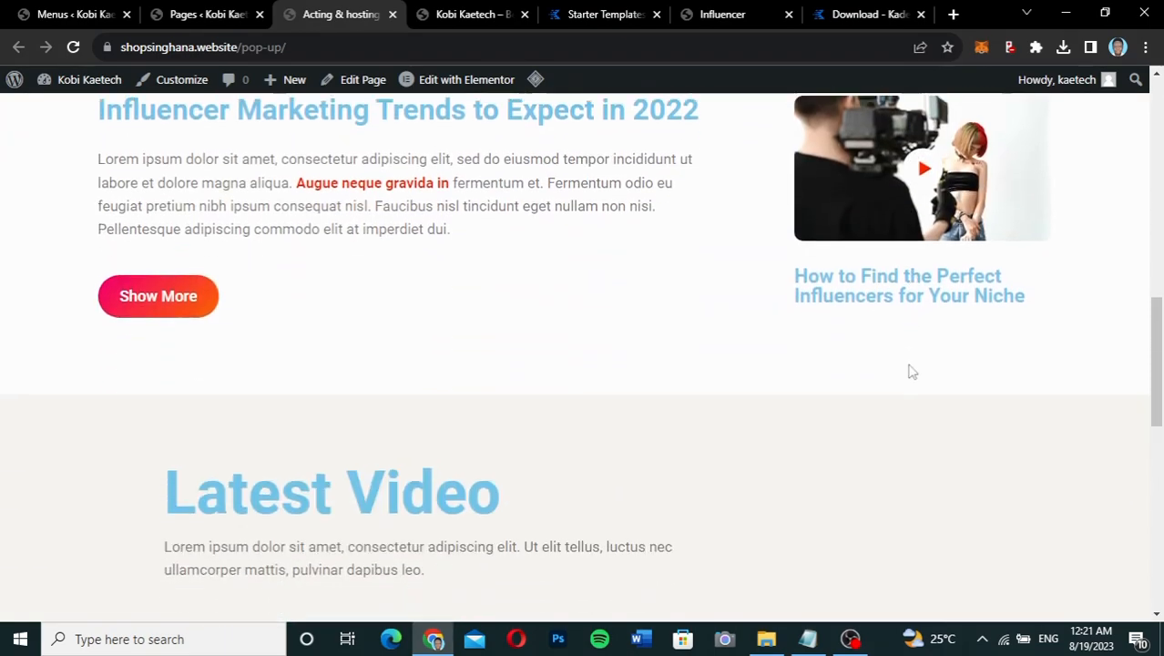
scroll(909, 371, down, 2)
scroll(910, 370, down, 6)
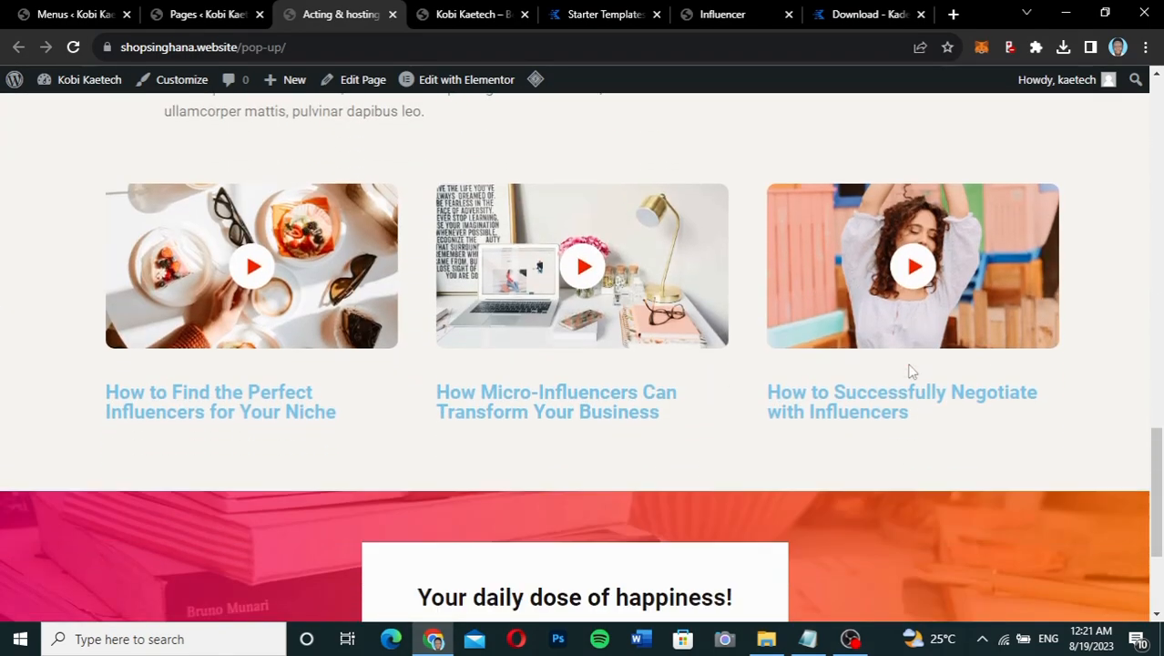
scroll(911, 370, down, 1)
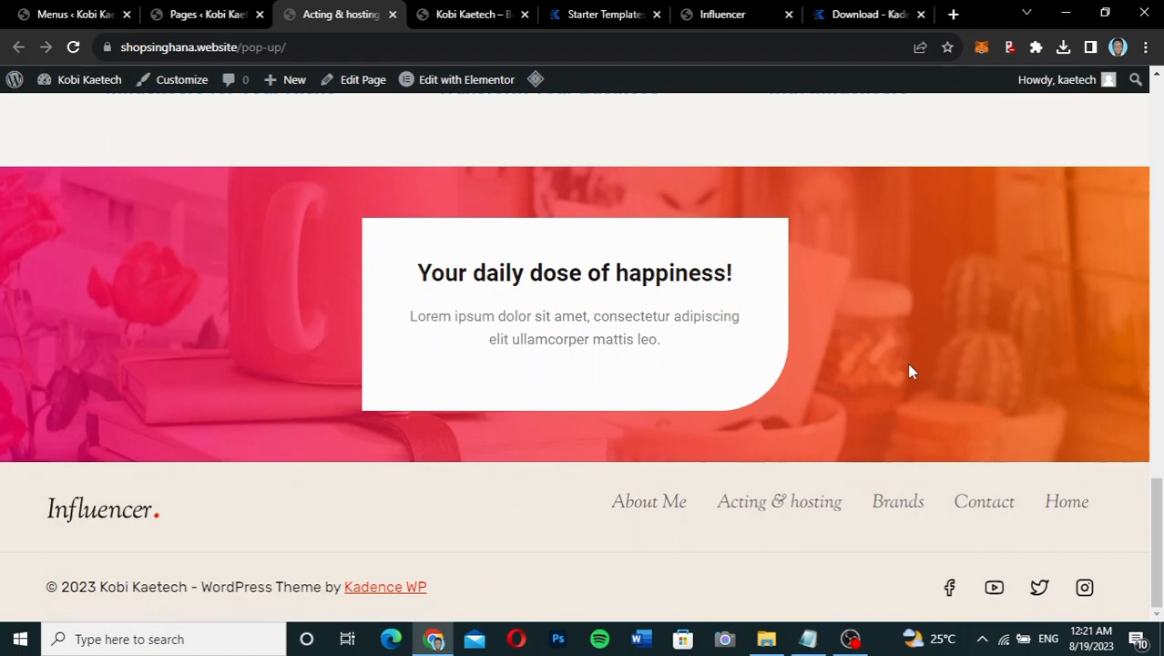
scroll(910, 370, up, 8)
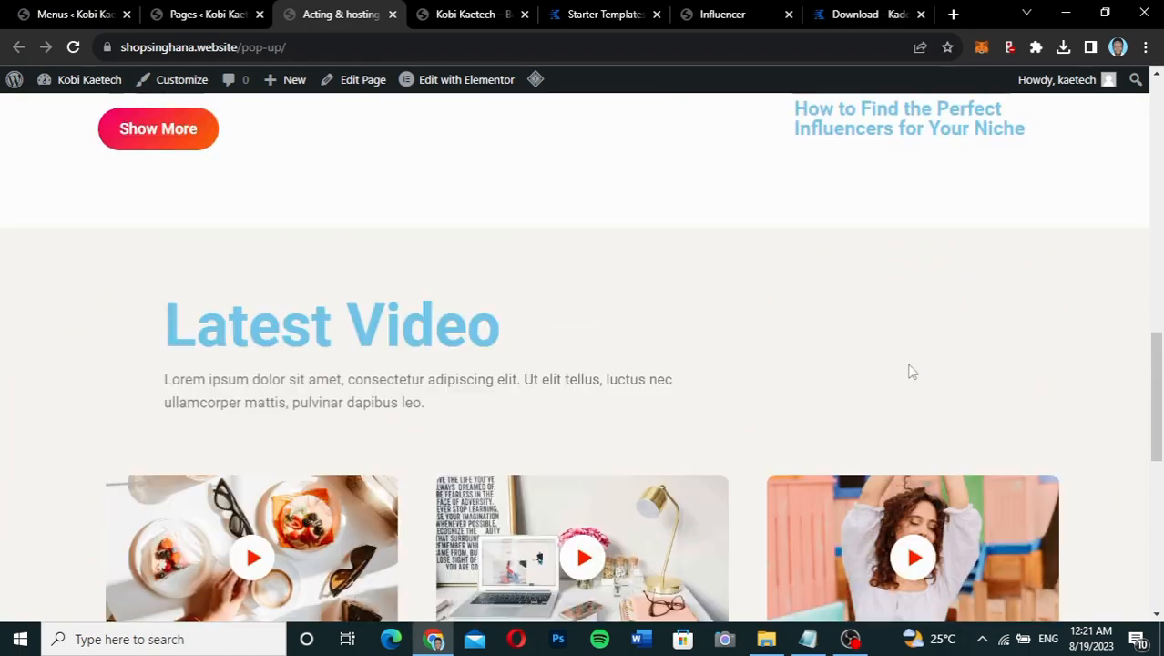
scroll(910, 371, up, 8)
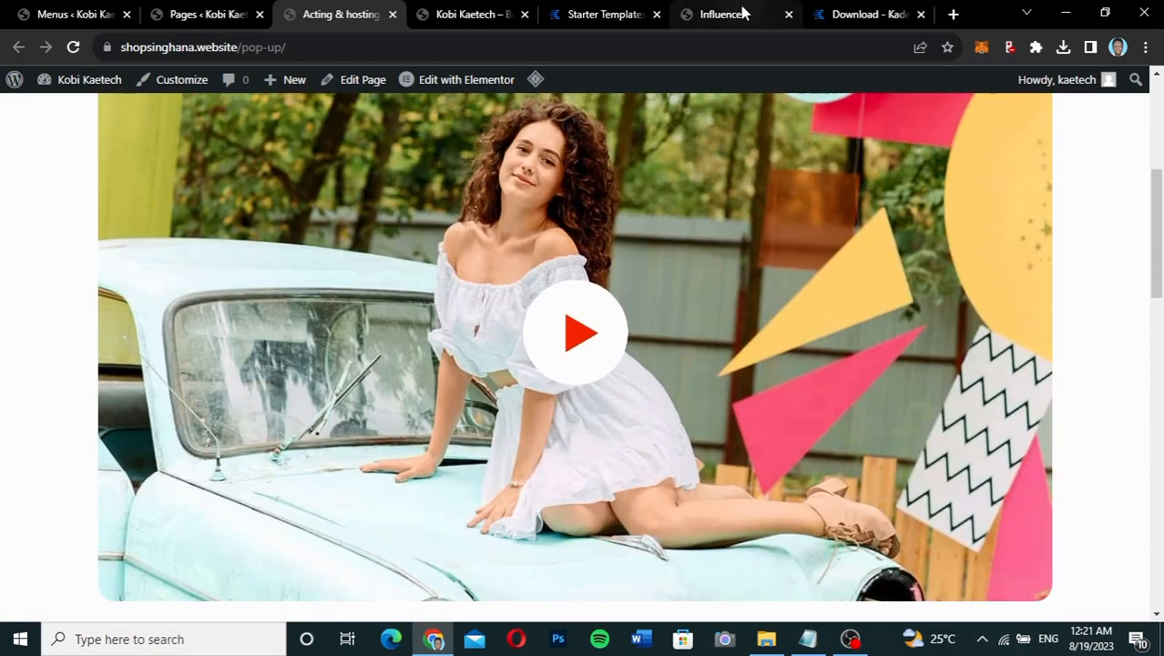
Open the Portfolio page of the Influencer template demo and compare its layout and navigation labels with the site's page
click(742, 13)
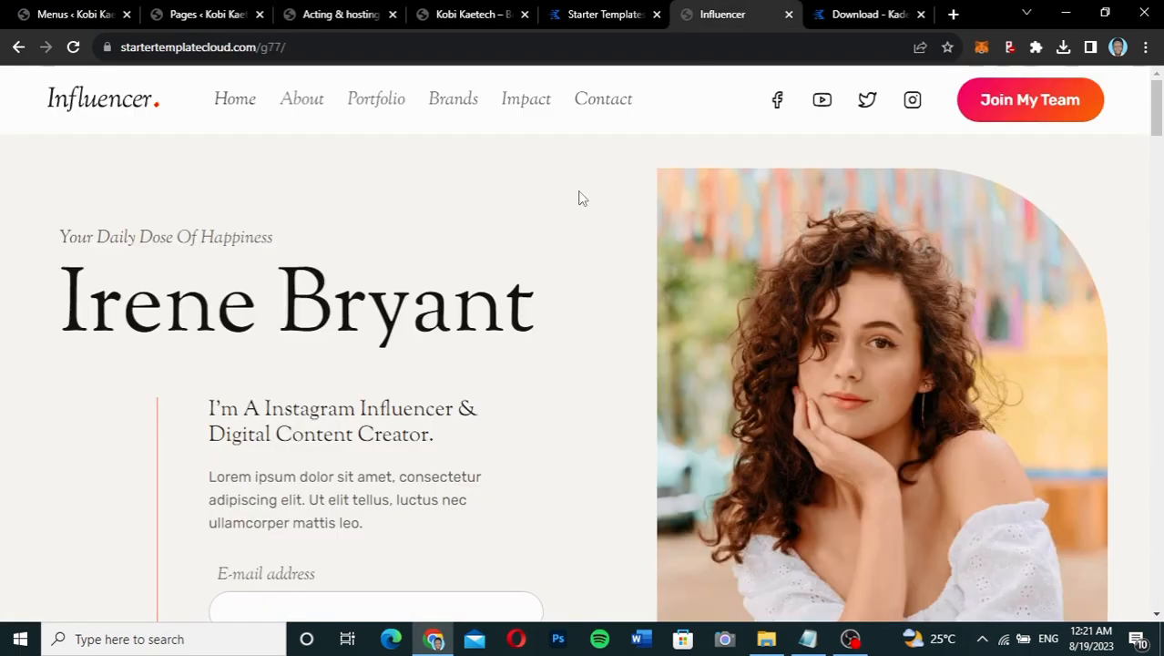
click(383, 104)
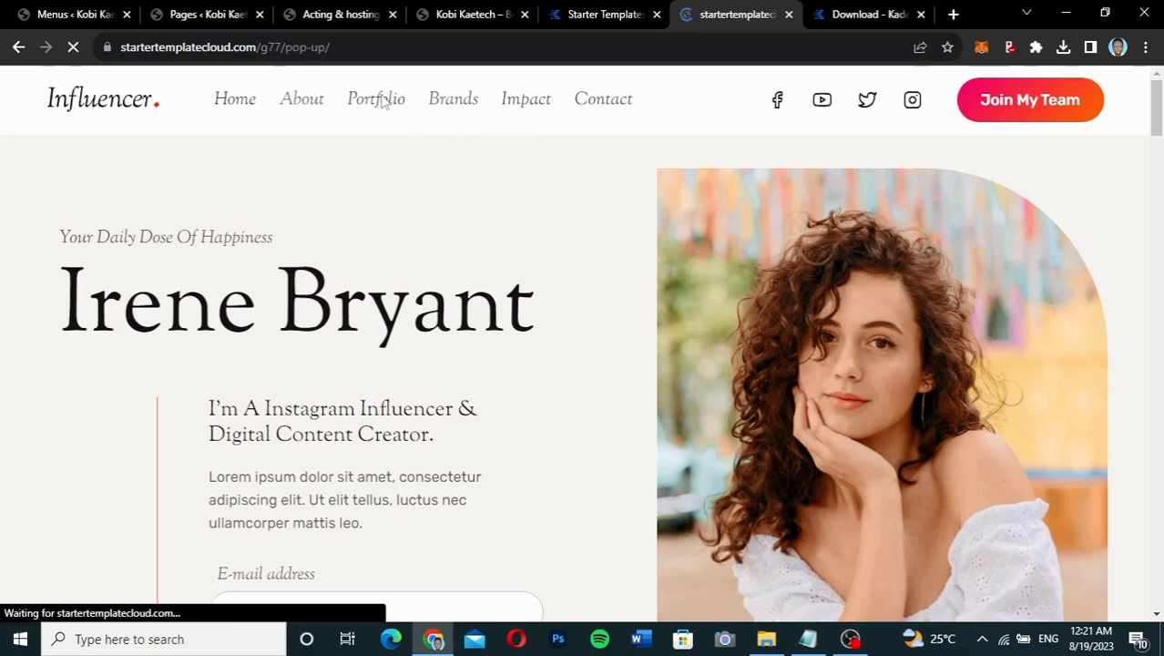
scroll(861, 328, down, 3)
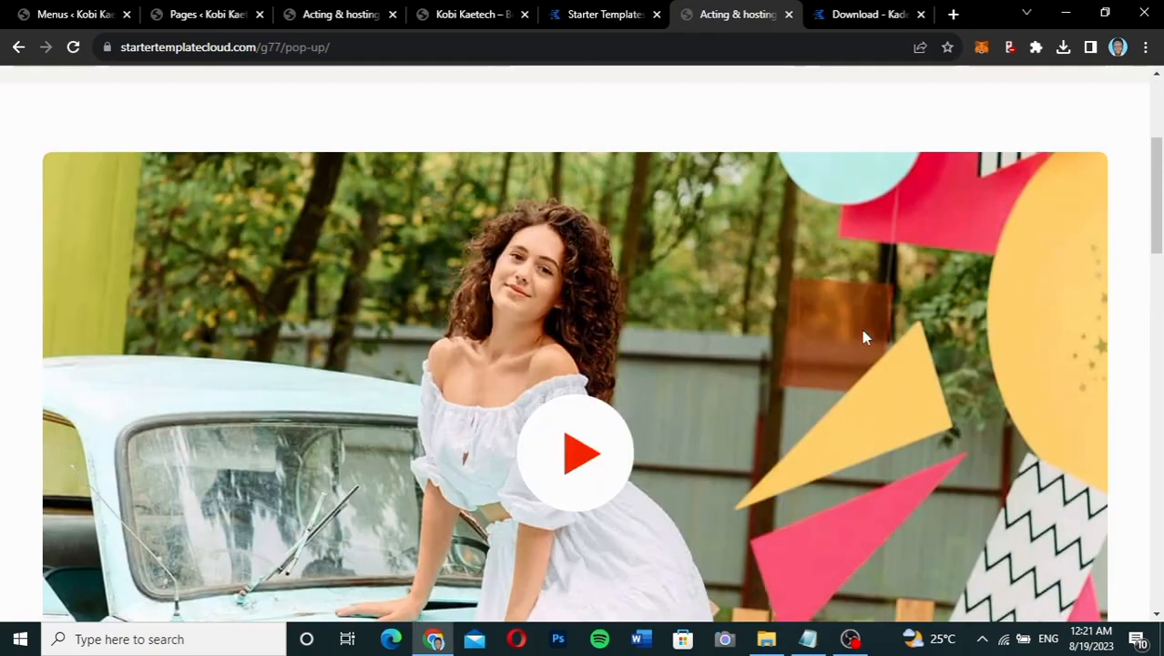
scroll(861, 330, up, 4)
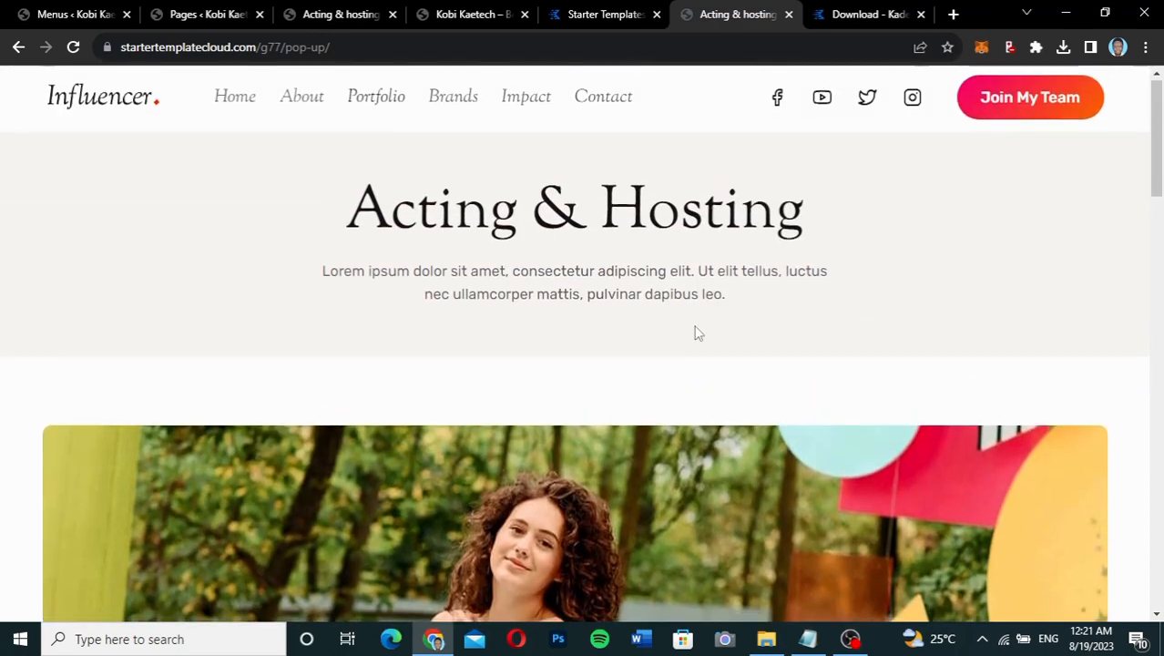
scroll(697, 333, down, 5)
scroll(697, 333, up, 4)
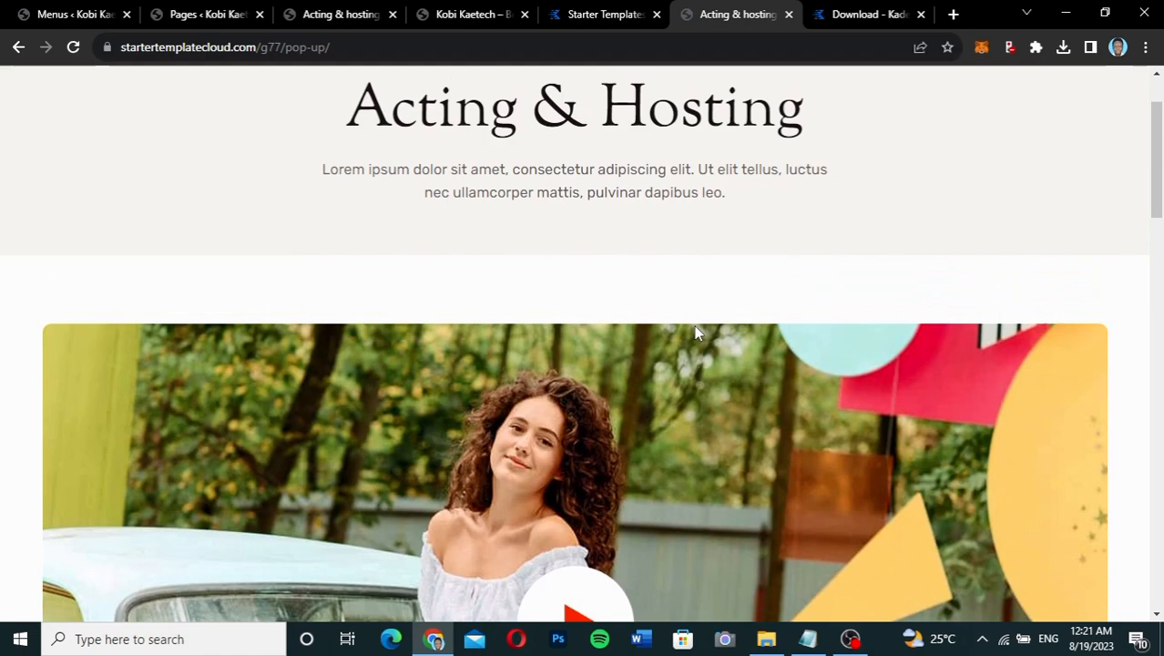
scroll(696, 334, up, 1)
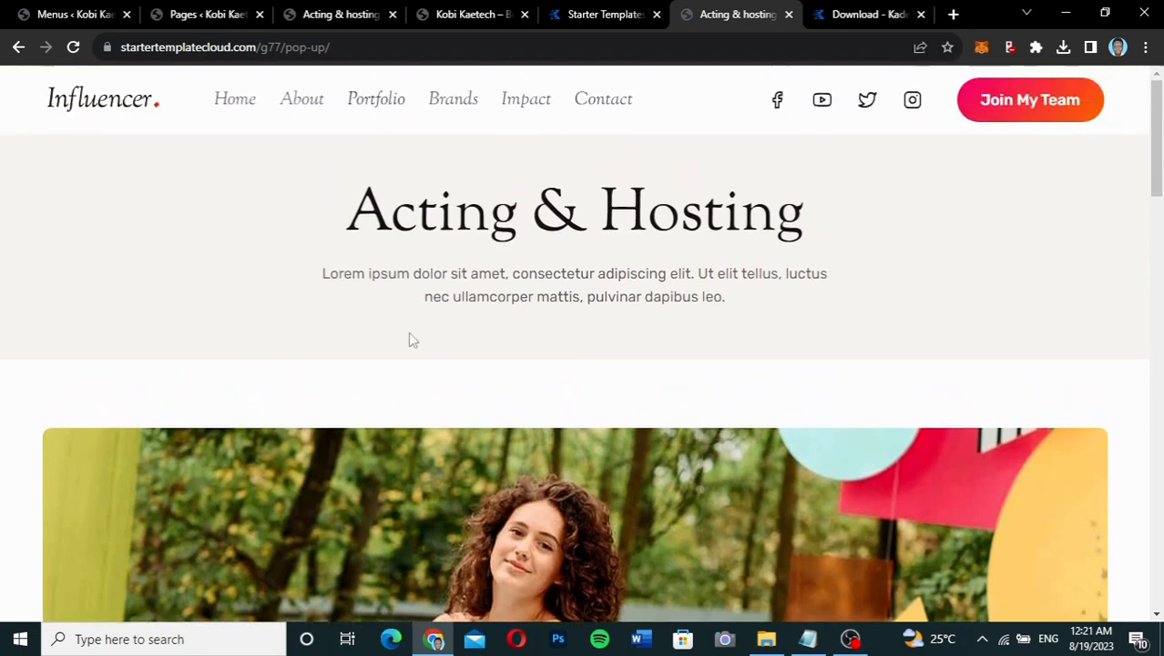
scroll(486, 409, down, 3)
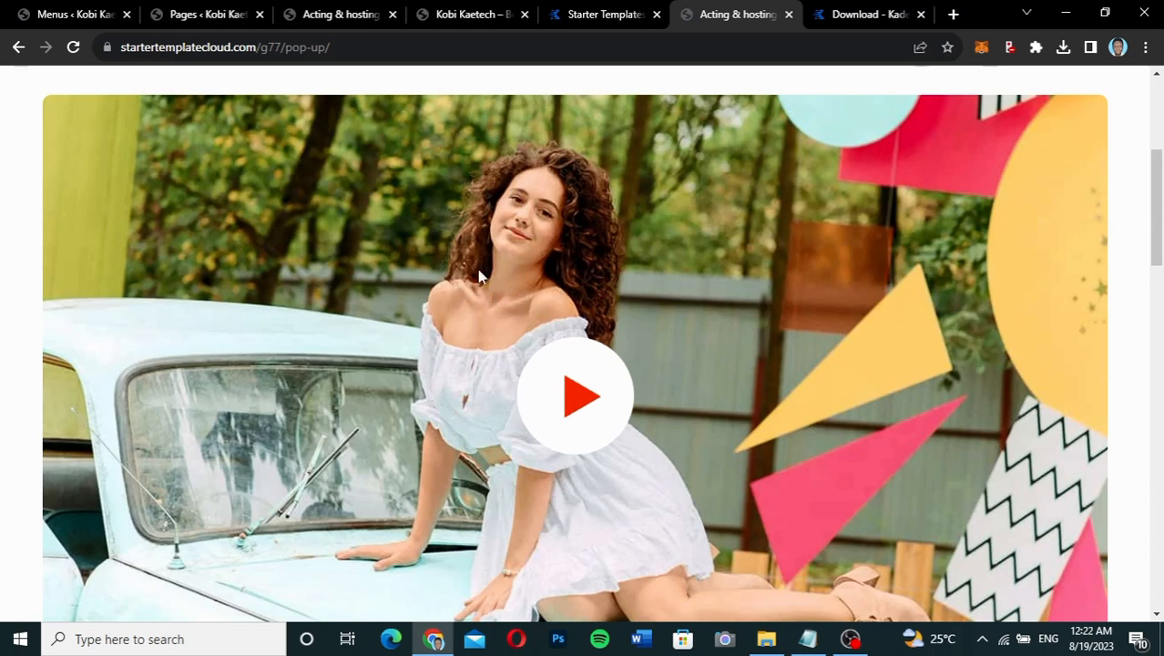
scroll(462, 282, up, 3)
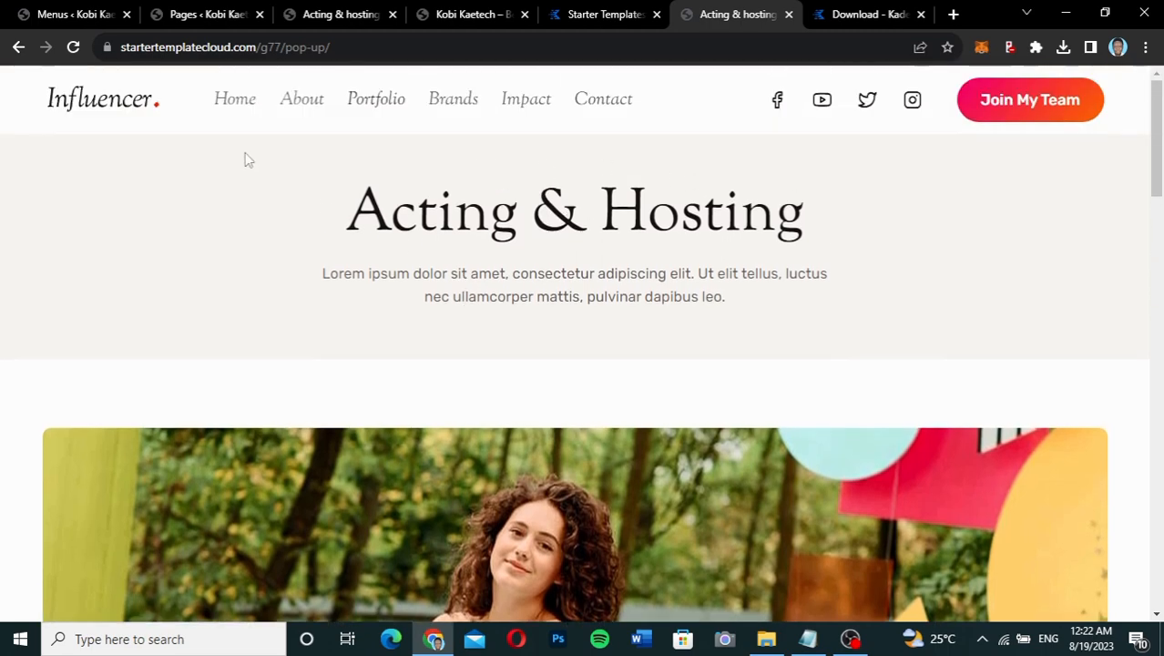
Return to the menu editor and change the About Me item's navigation label to "About"
click(63, 12)
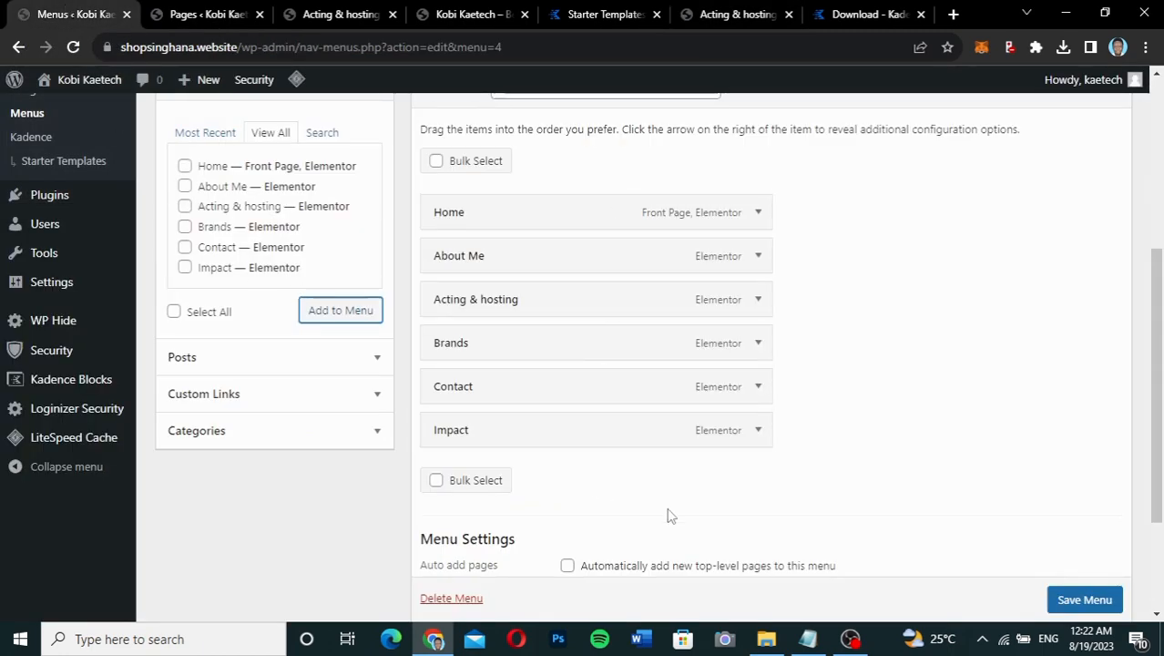
click(758, 257)
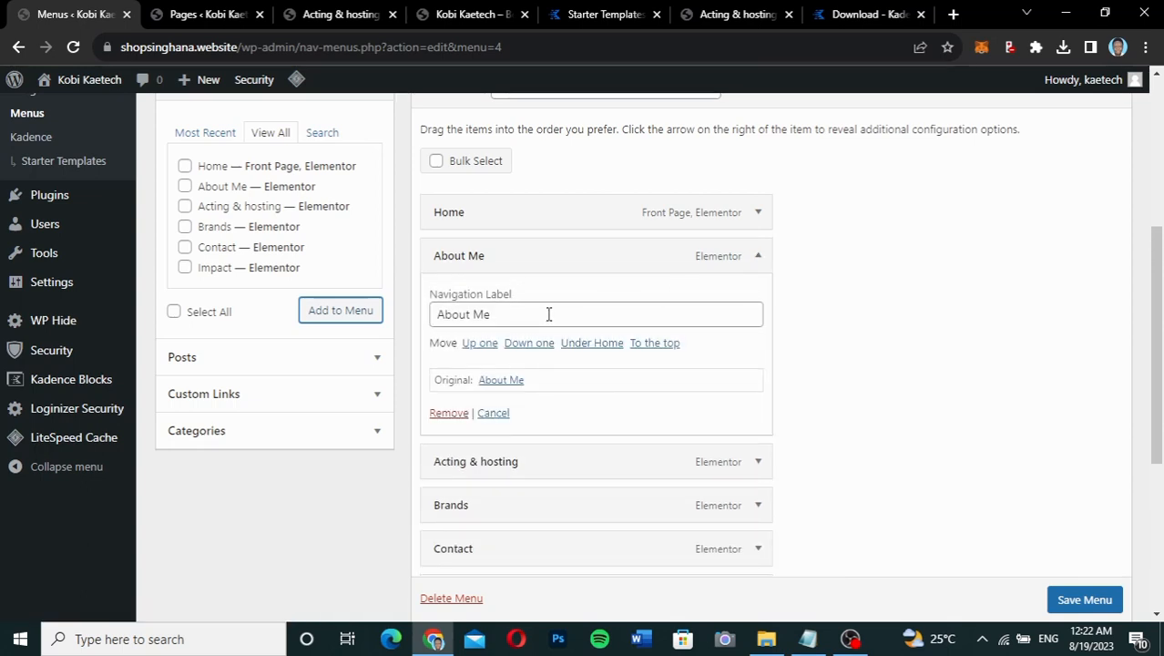
drag(548, 314, 472, 317)
key(BackSpace)
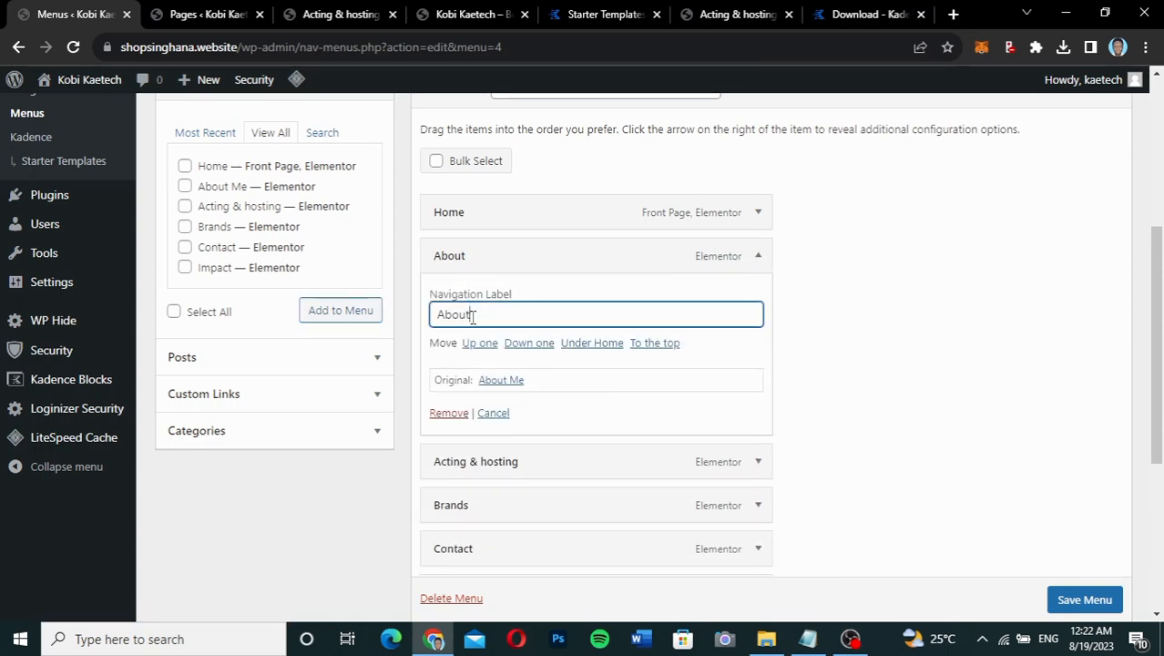
click(757, 257)
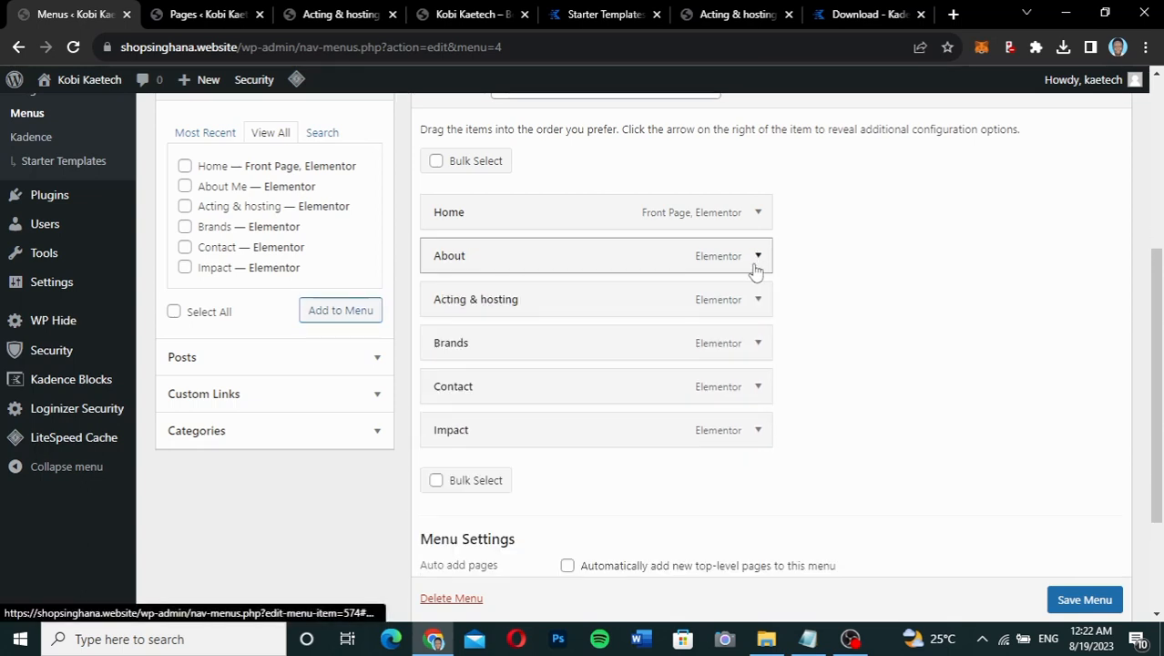
Change the Acting & hosting item's navigation label to "Portfolio"
click(759, 301)
drag(558, 356, 407, 362)
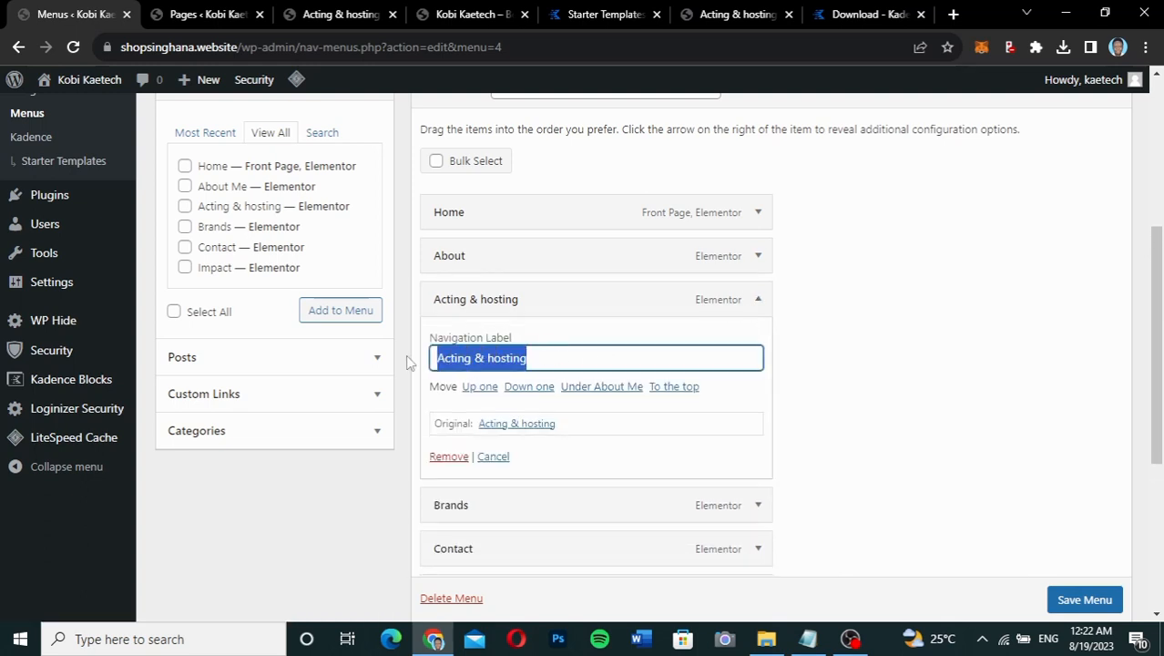
text(Portfolio)
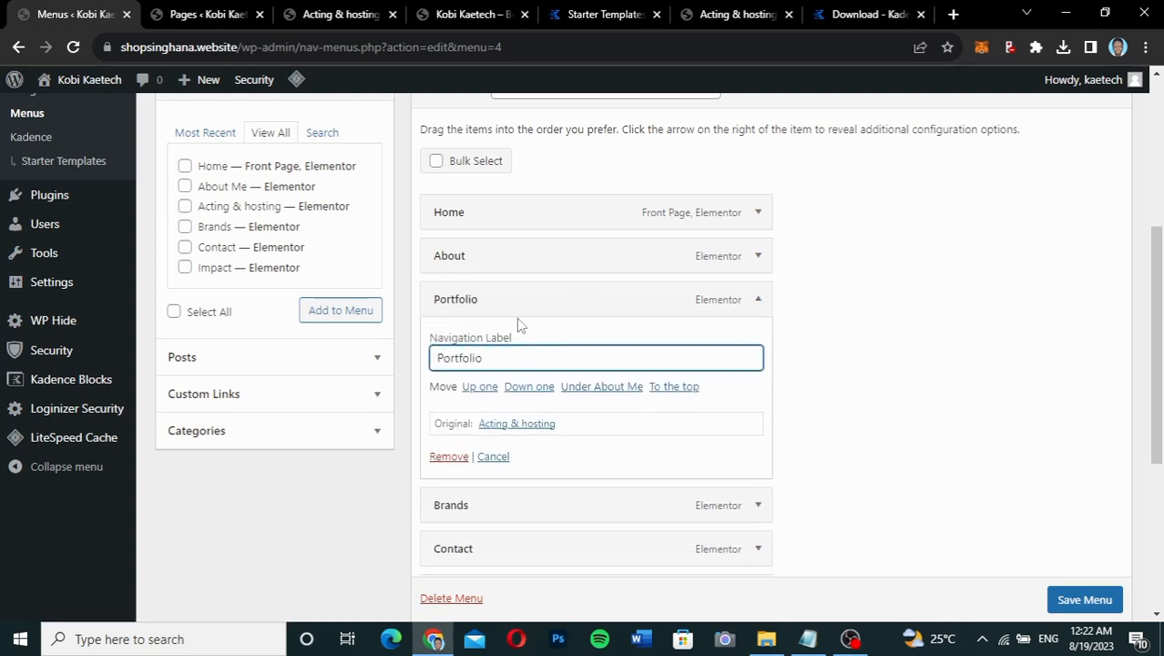
click(760, 298)
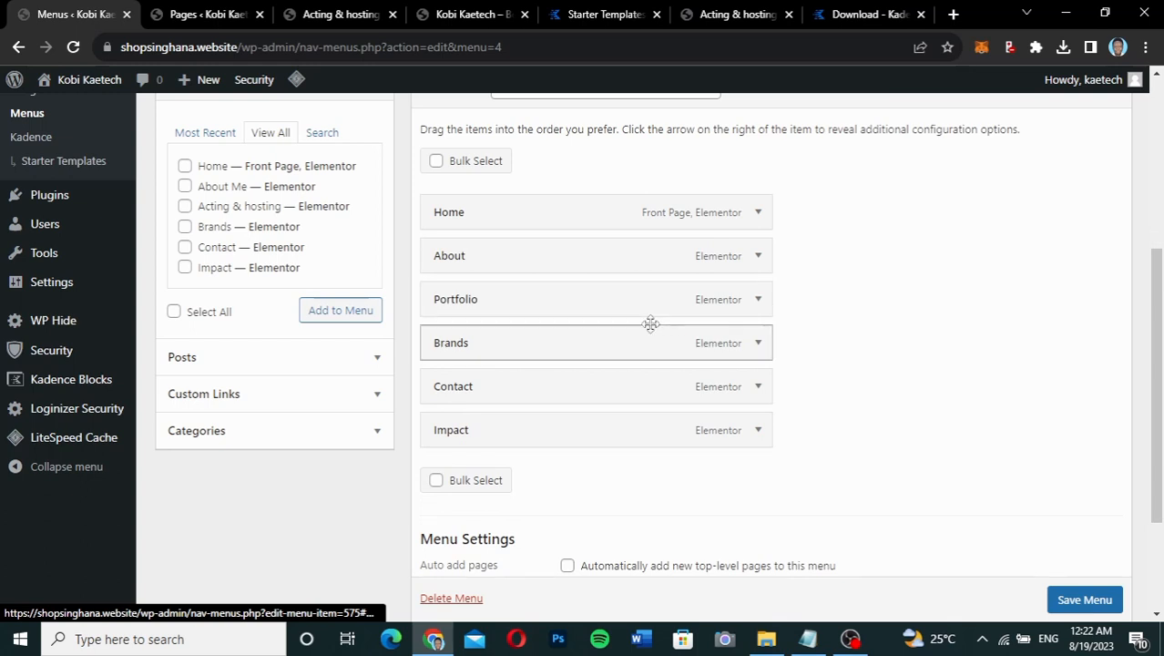
Move the Contact item below Impact in the menu structure and save the menu
drag(592, 392, 592, 433)
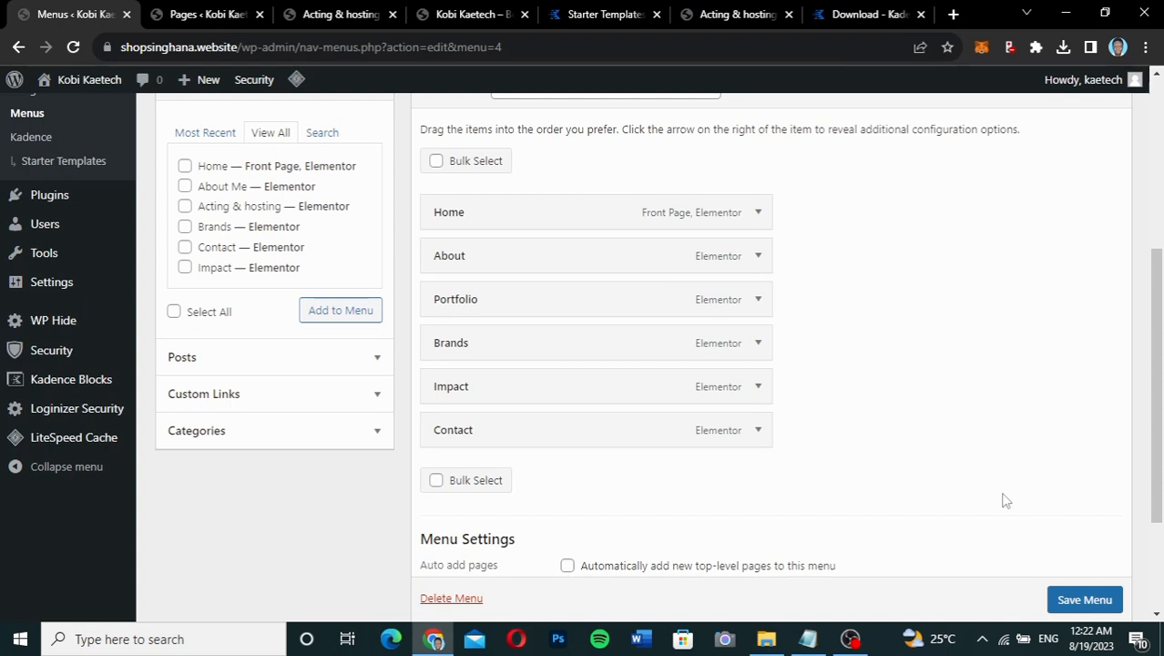
scroll(1065, 583, down, 1)
click(1080, 597)
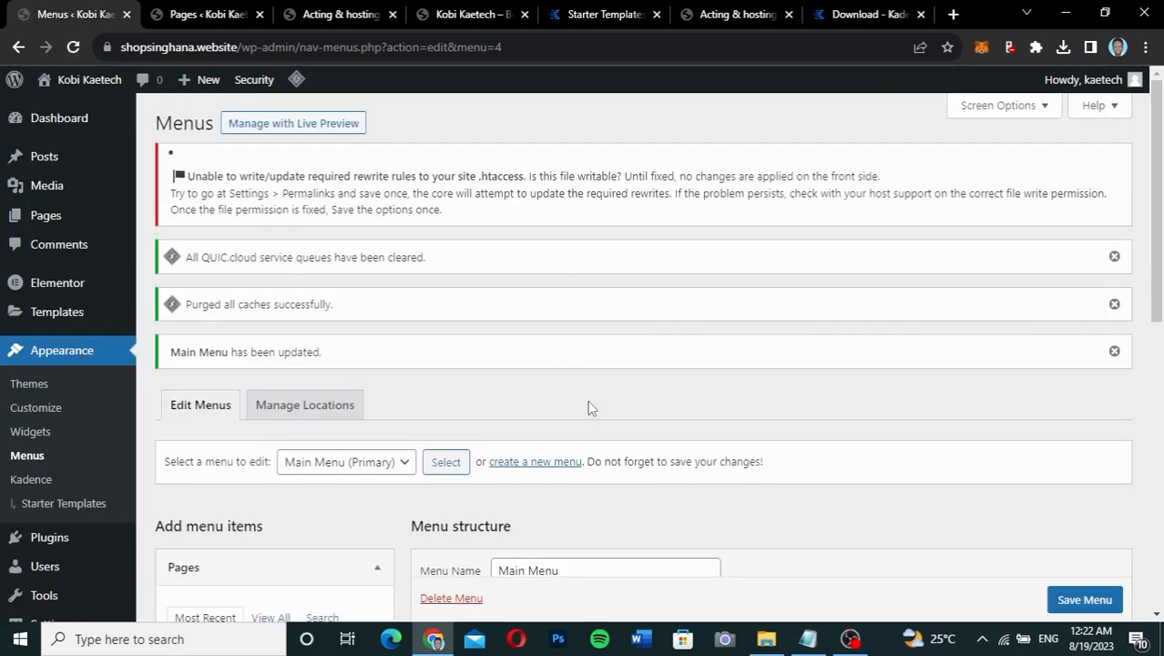
scroll(590, 405, down, 2)
scroll(587, 407, up, 1)
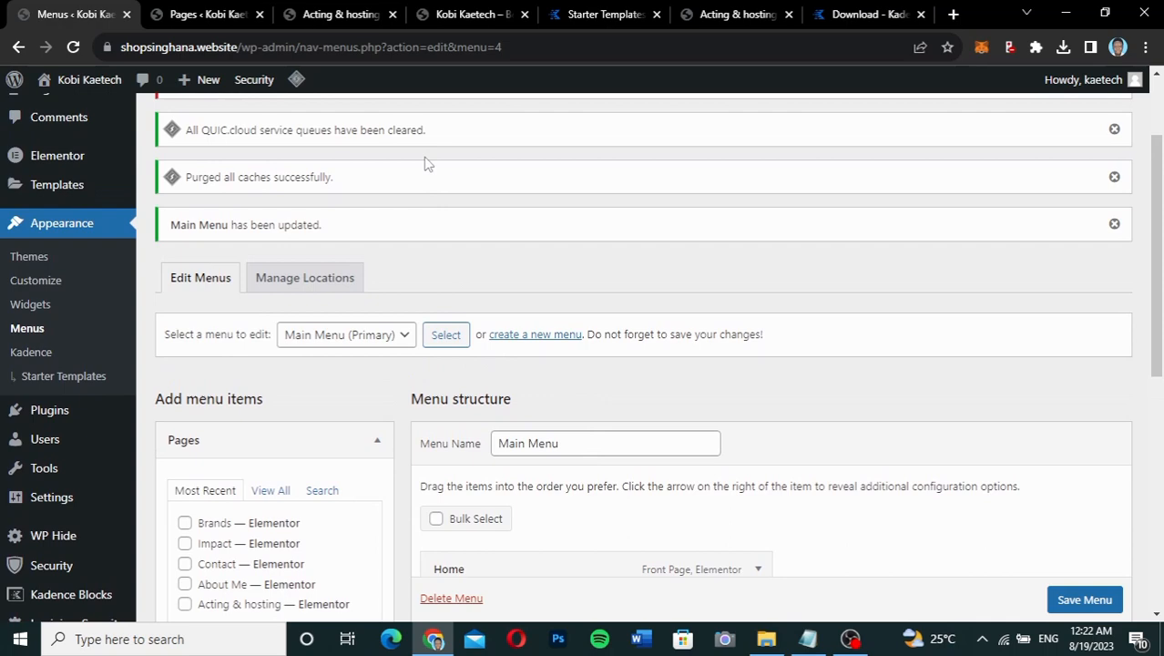
Open the site's homepage, compare its header menu with the template demo's, and look through the homepage down to the About Me section
click(343, 16)
scroll(269, 198, up, 5)
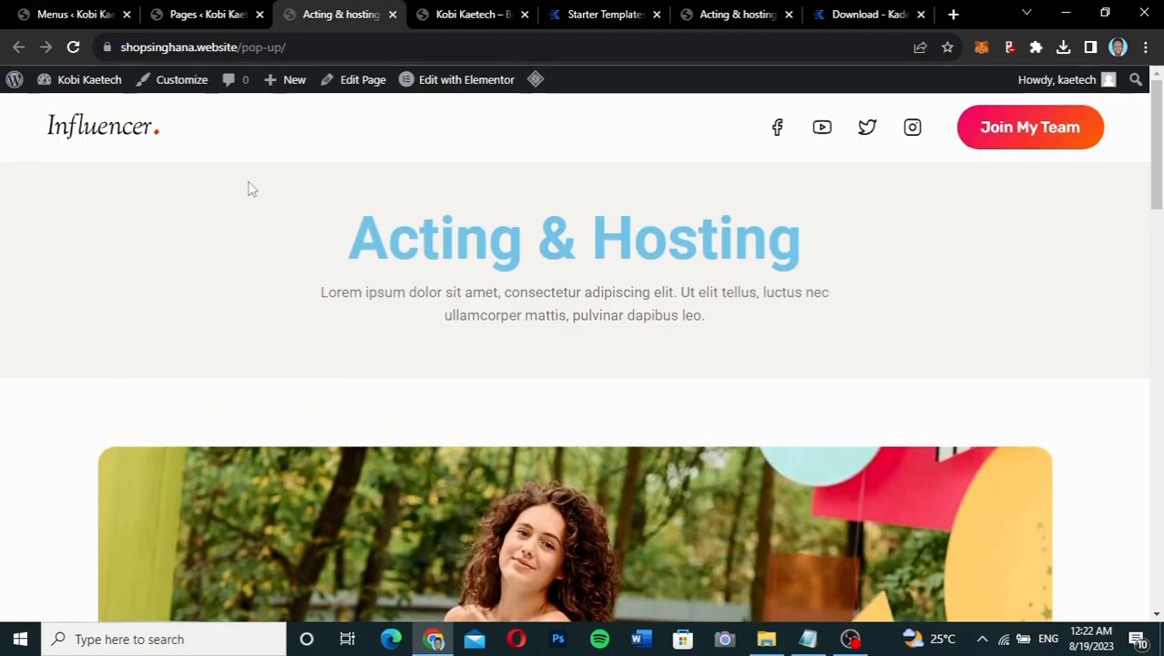
click(129, 127)
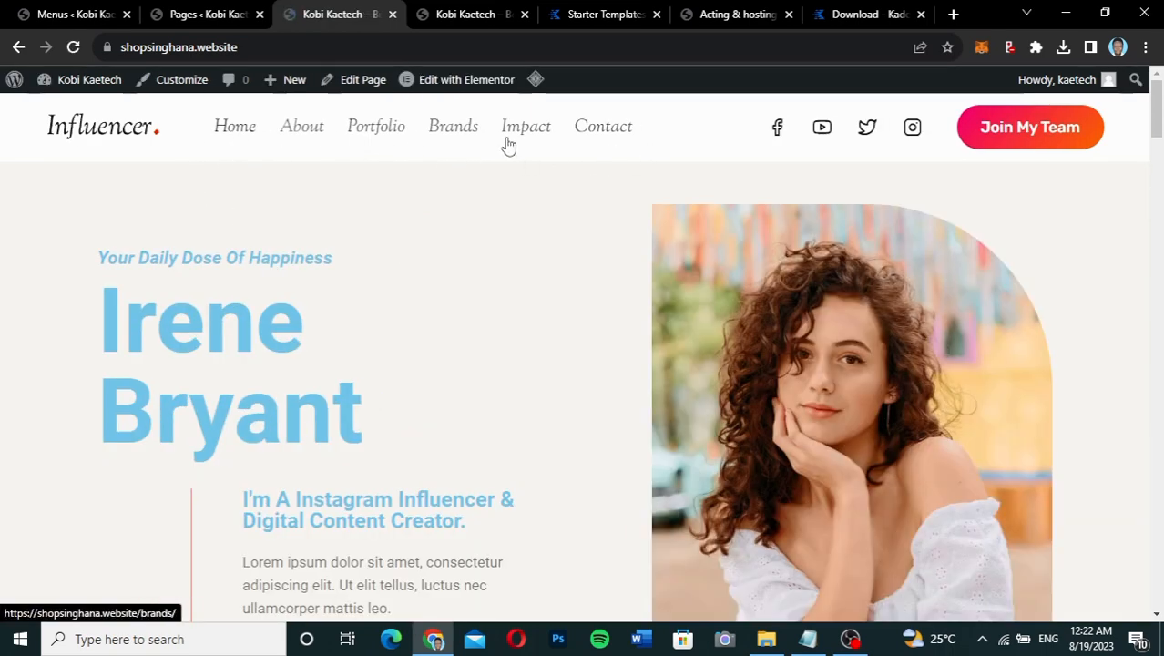
click(739, 13)
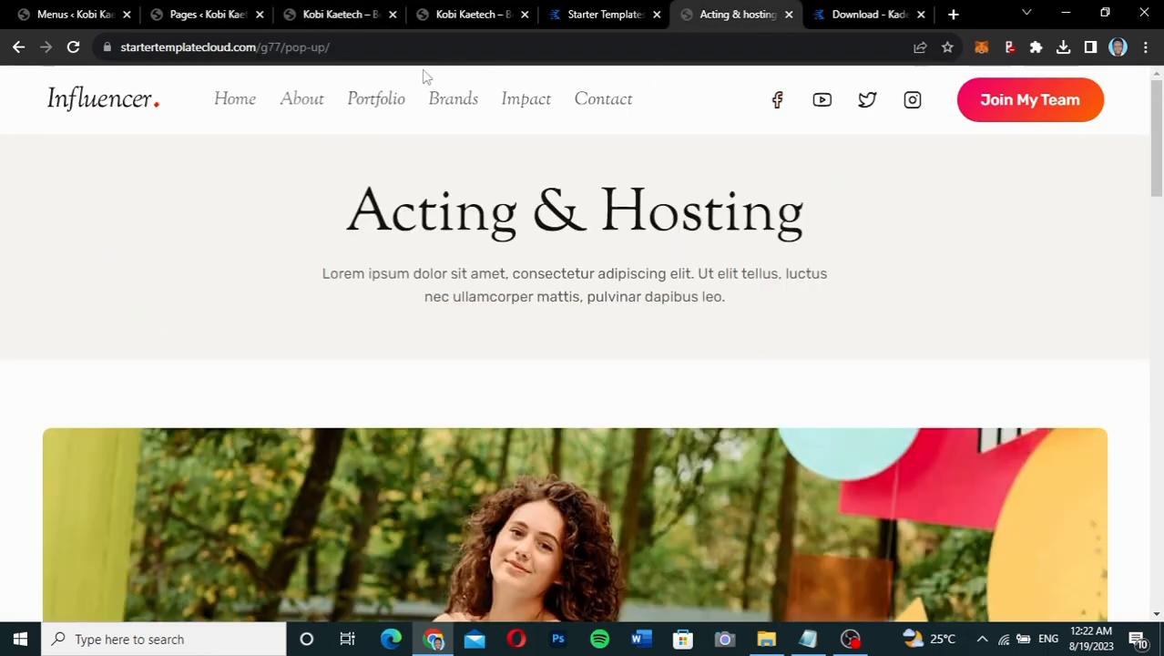
click(300, 16)
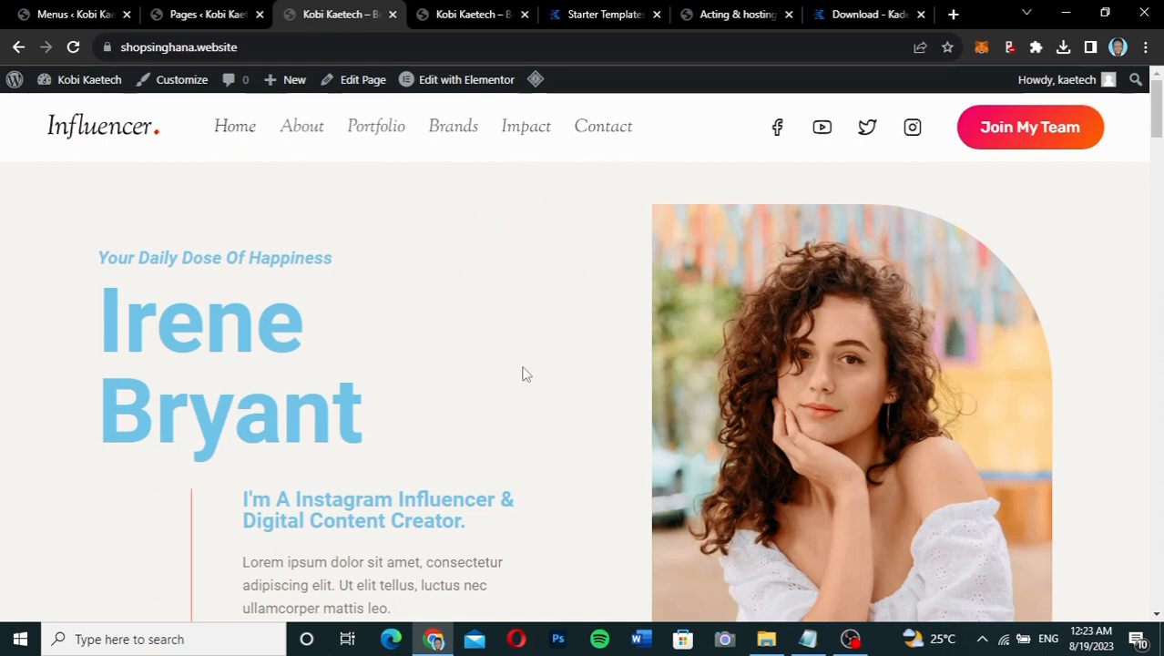
scroll(523, 373, down, 1)
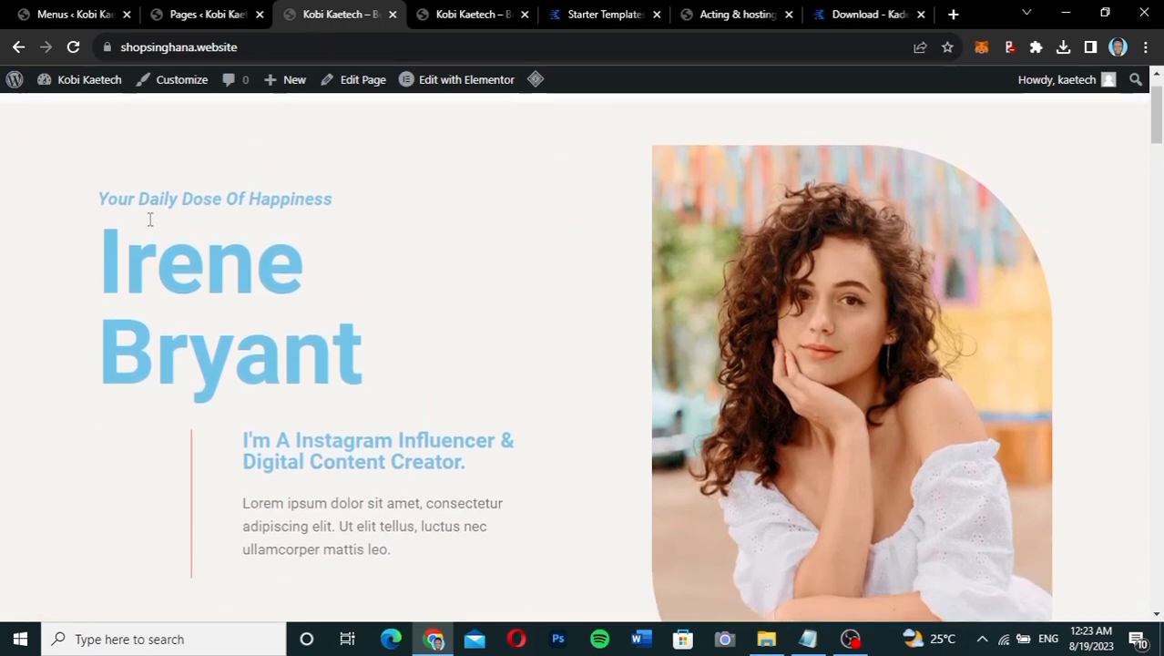
scroll(485, 432, down, 10)
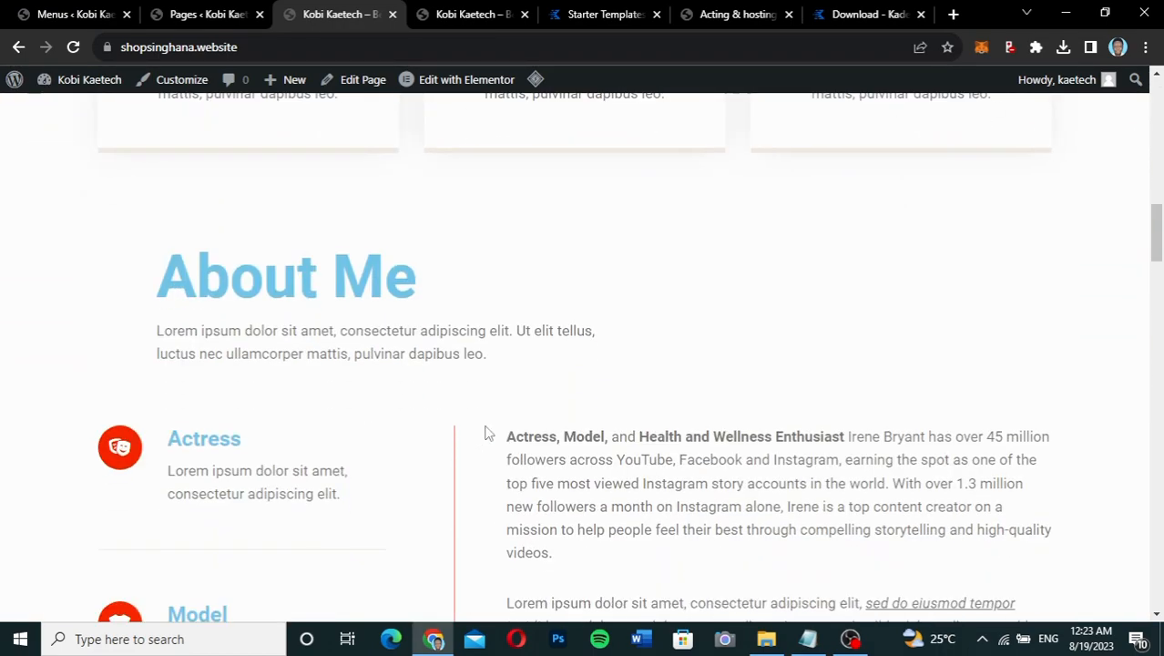
Open the Home page for editing from the pages list and try to launch Elementor from the page editor
scroll(485, 432, up, 10)
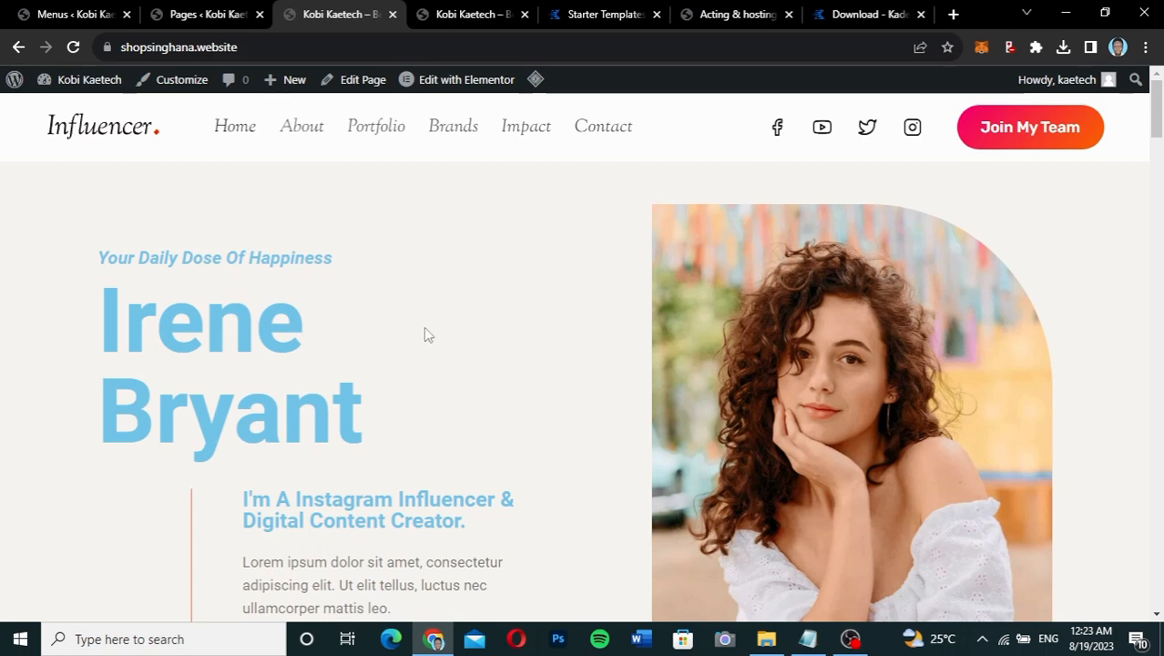
click(80, 20)
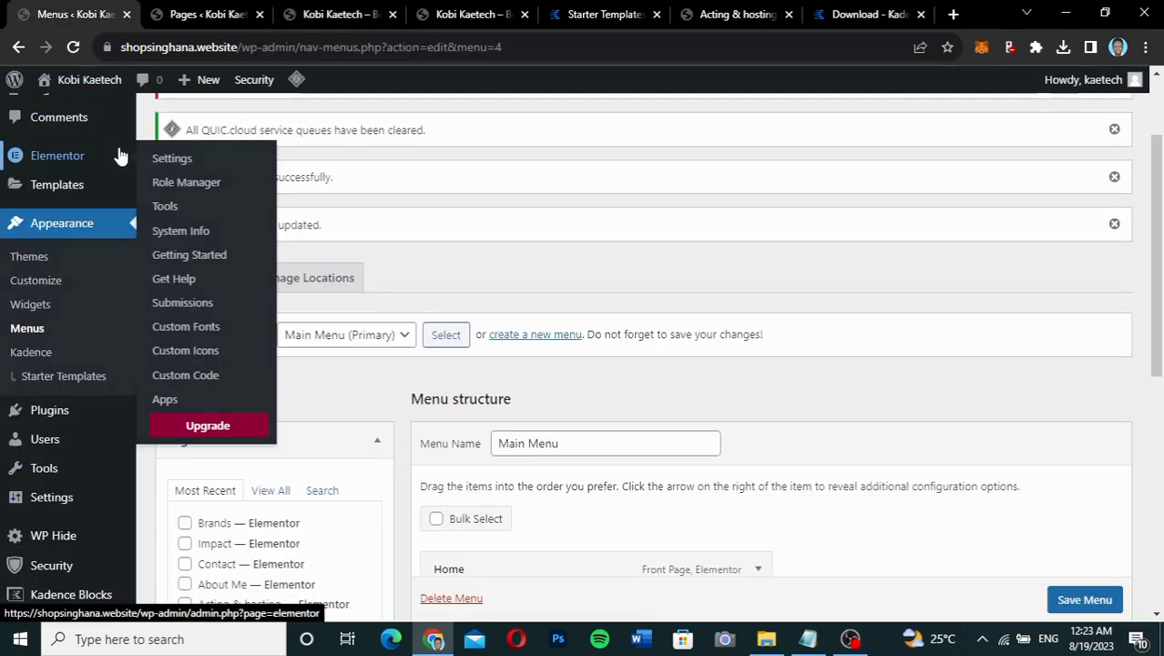
scroll(84, 259, up, 2)
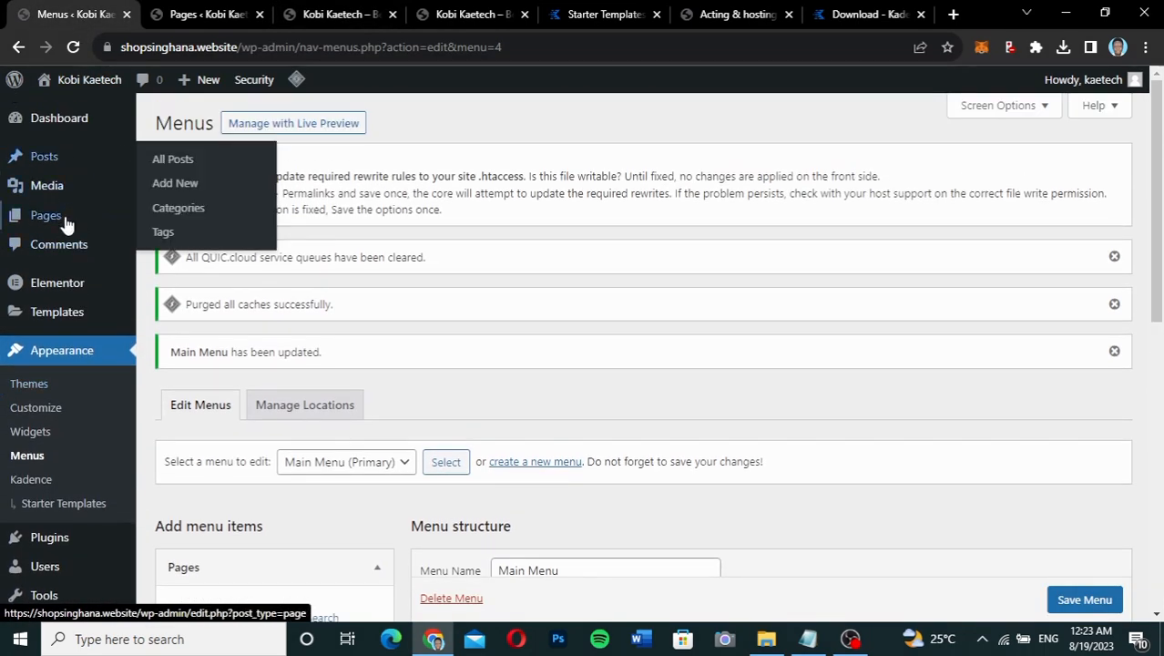
mouse_move(65, 225)
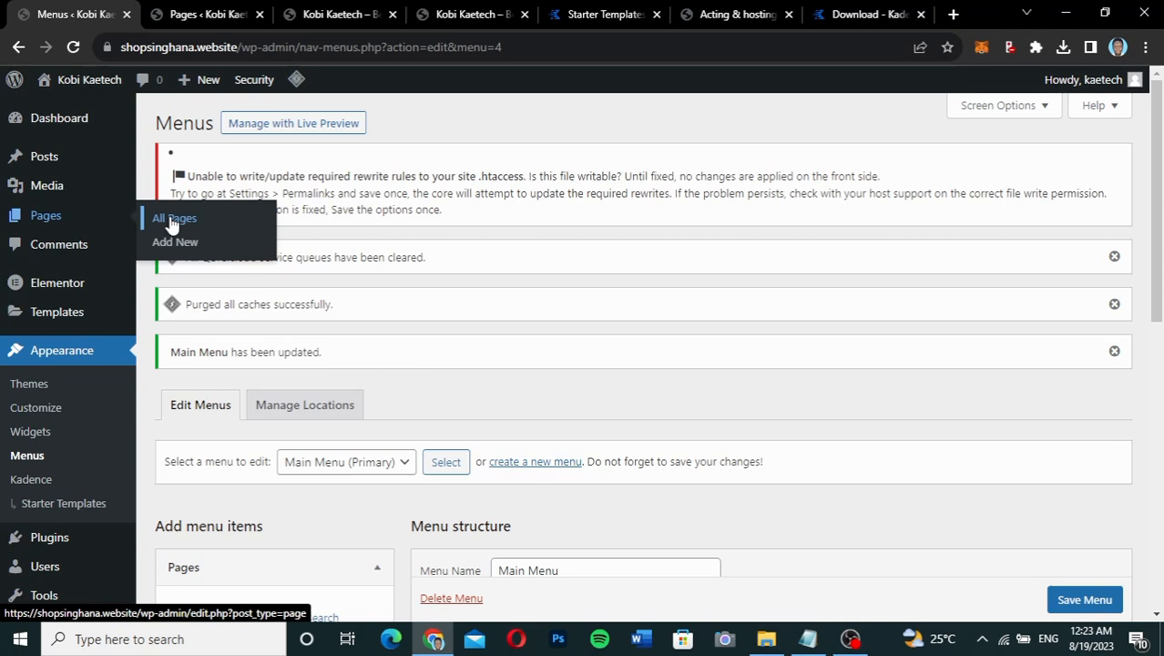
click(193, 18)
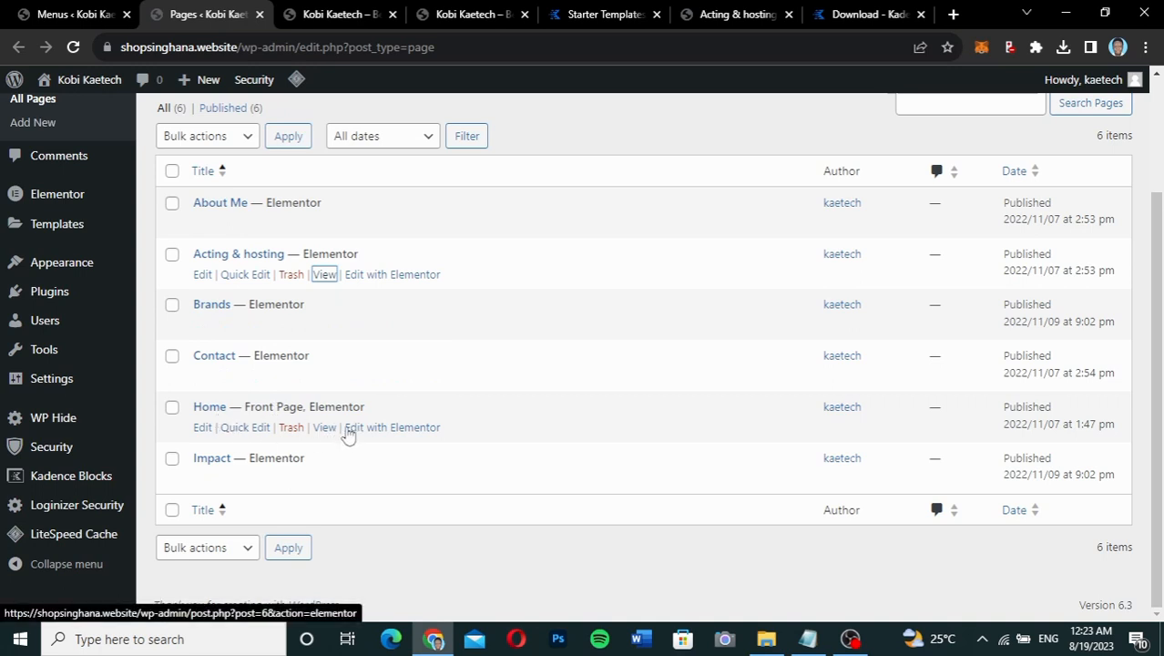
click(203, 428)
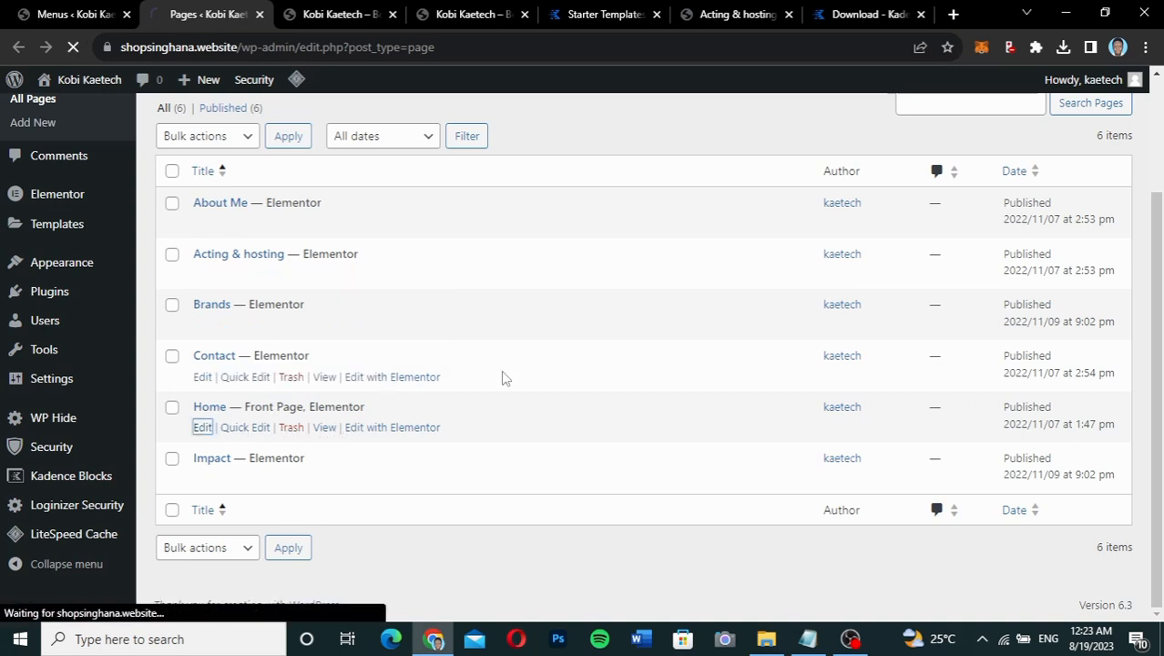
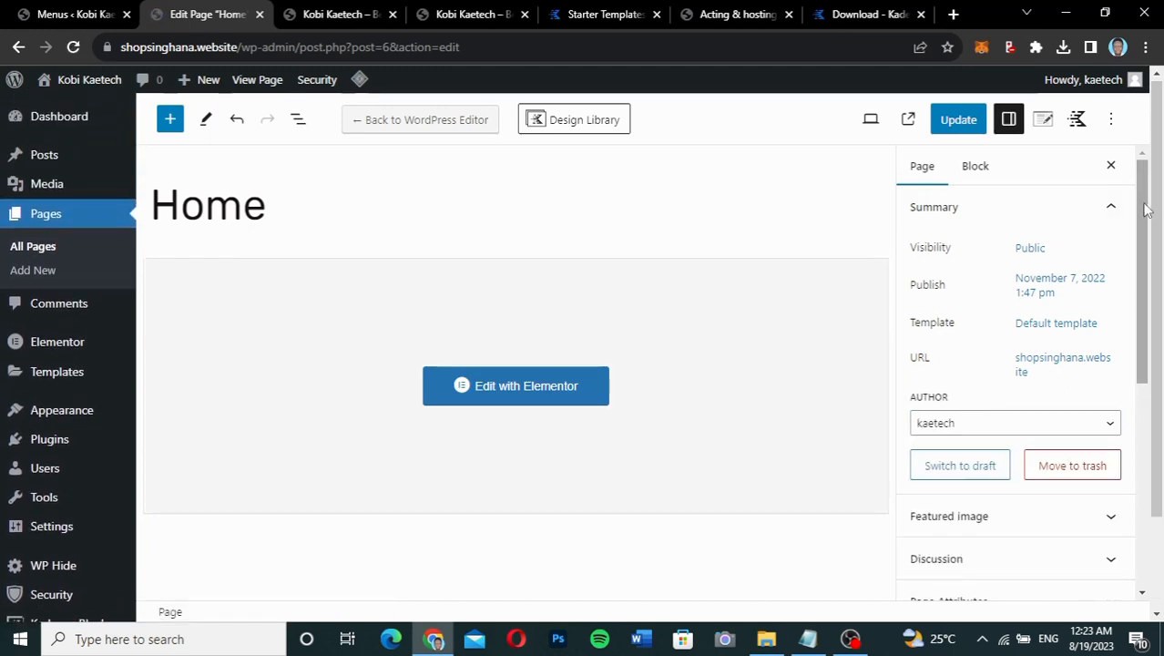
drag(1146, 208, 1142, 235)
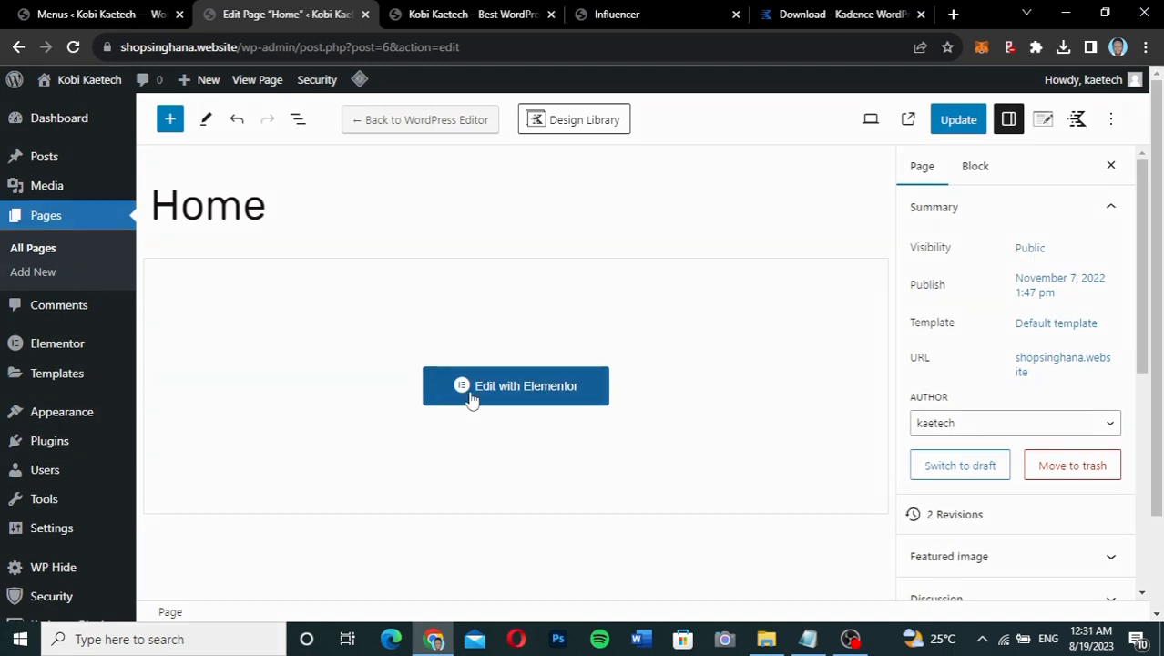
click(470, 399)
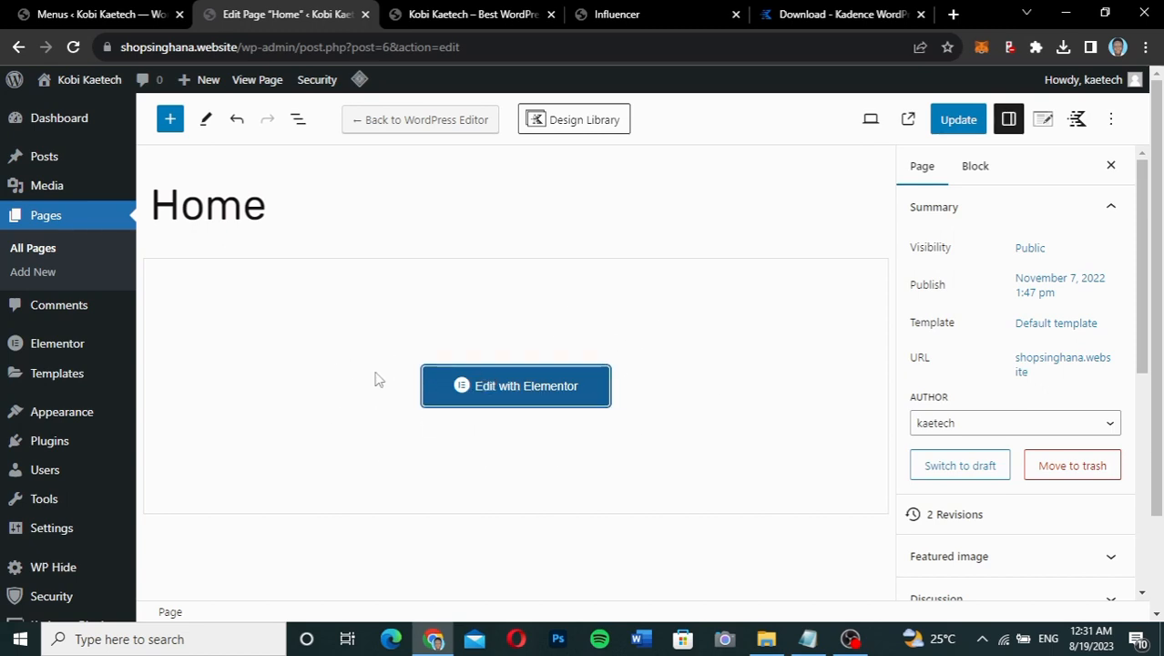
Return to the list of all pages and open the Home page with Elementor in a new browser tab
click(28, 247)
click(661, 148)
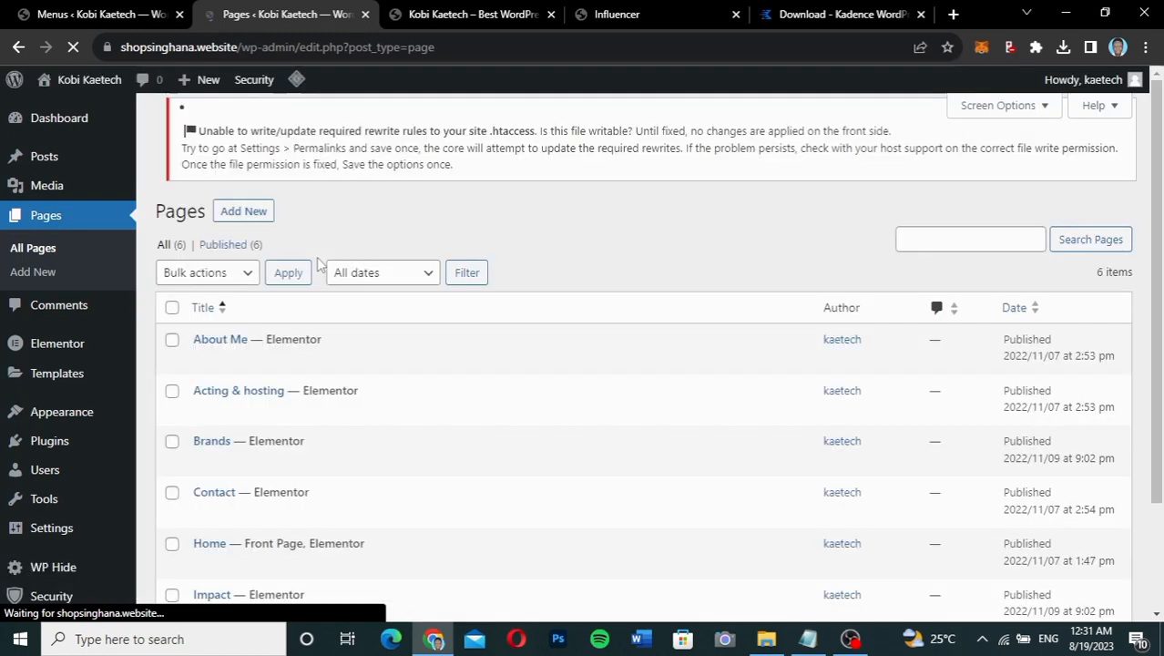
scroll(444, 326, down, 2)
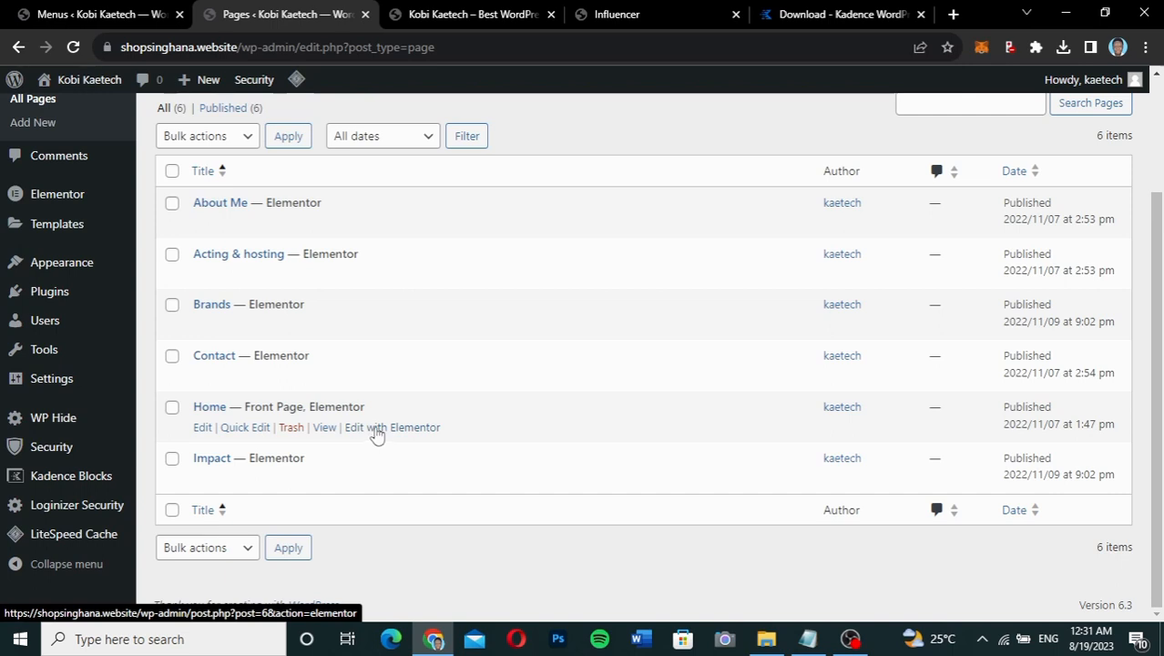
right_click(378, 432)
click(402, 446)
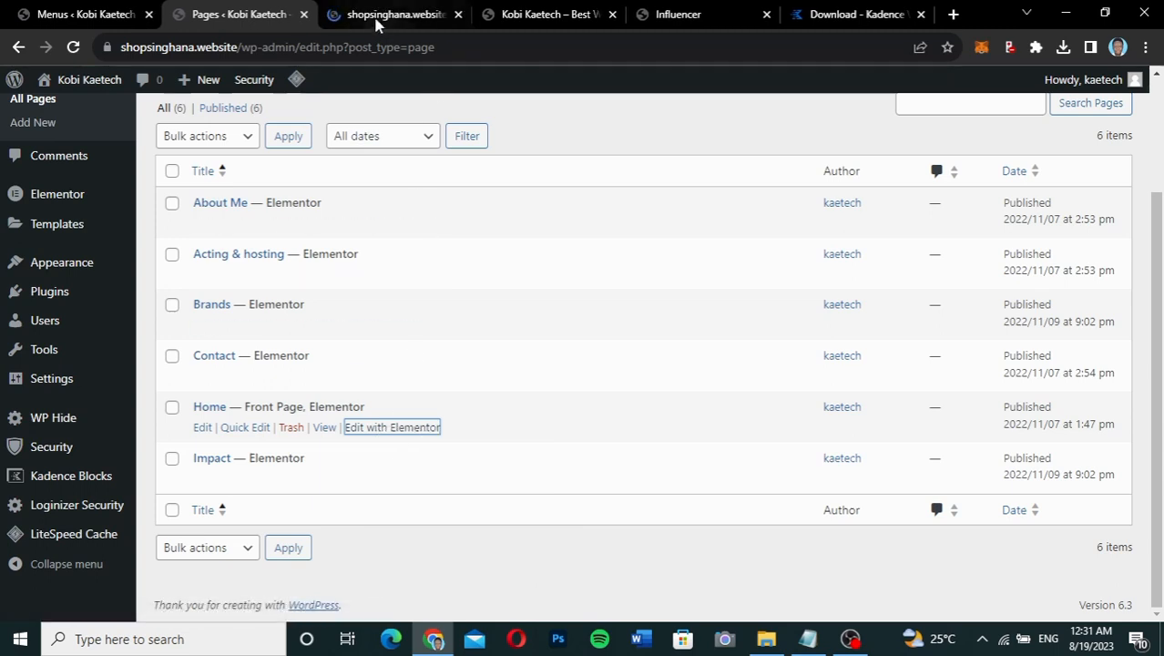
click(387, 15)
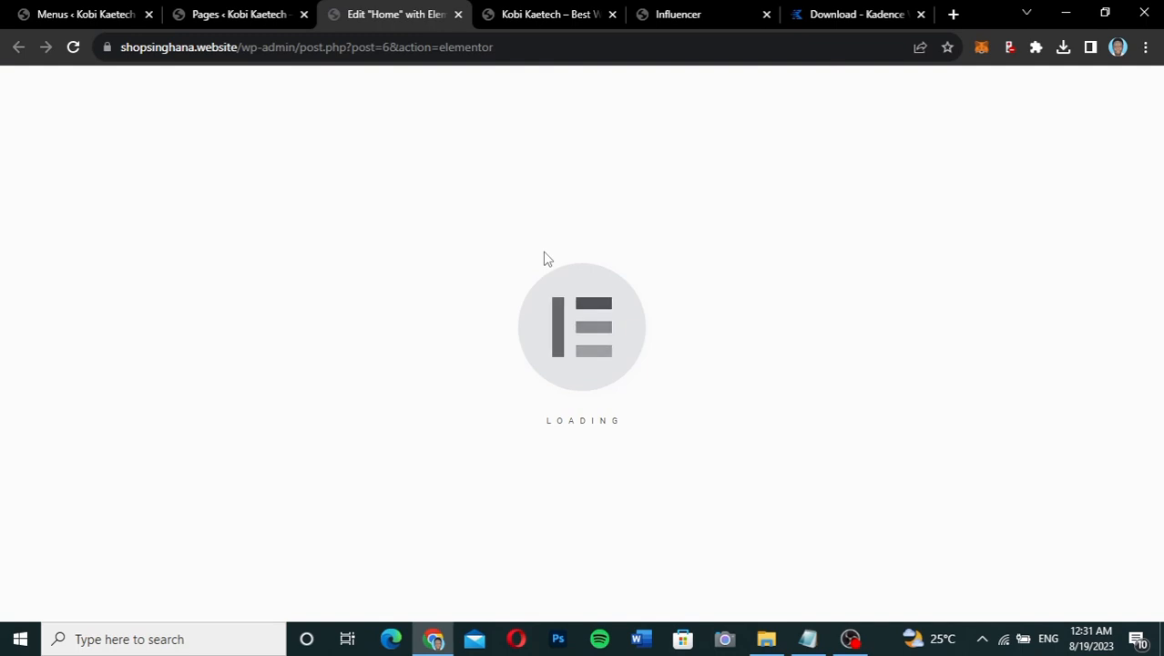
Check the live homepage's Edit with Elementor option and look over the Home page's hero and My Socials sections in the editor
click(527, 15)
mouse_move(477, 94)
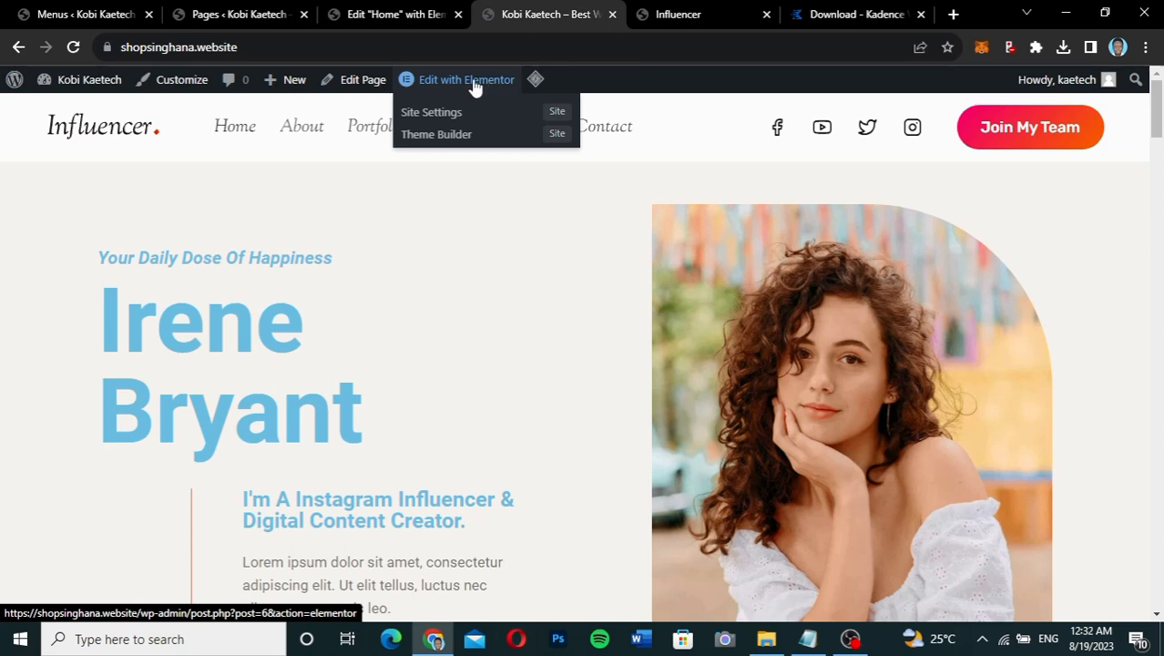
click(390, 13)
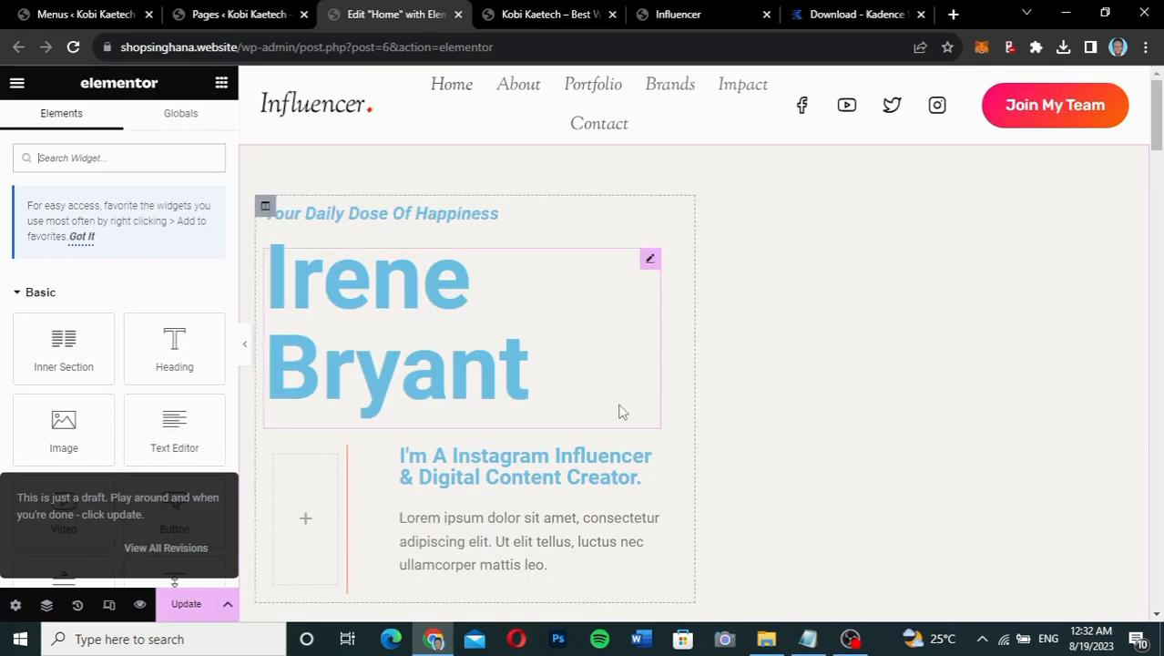
scroll(618, 413, down, 5)
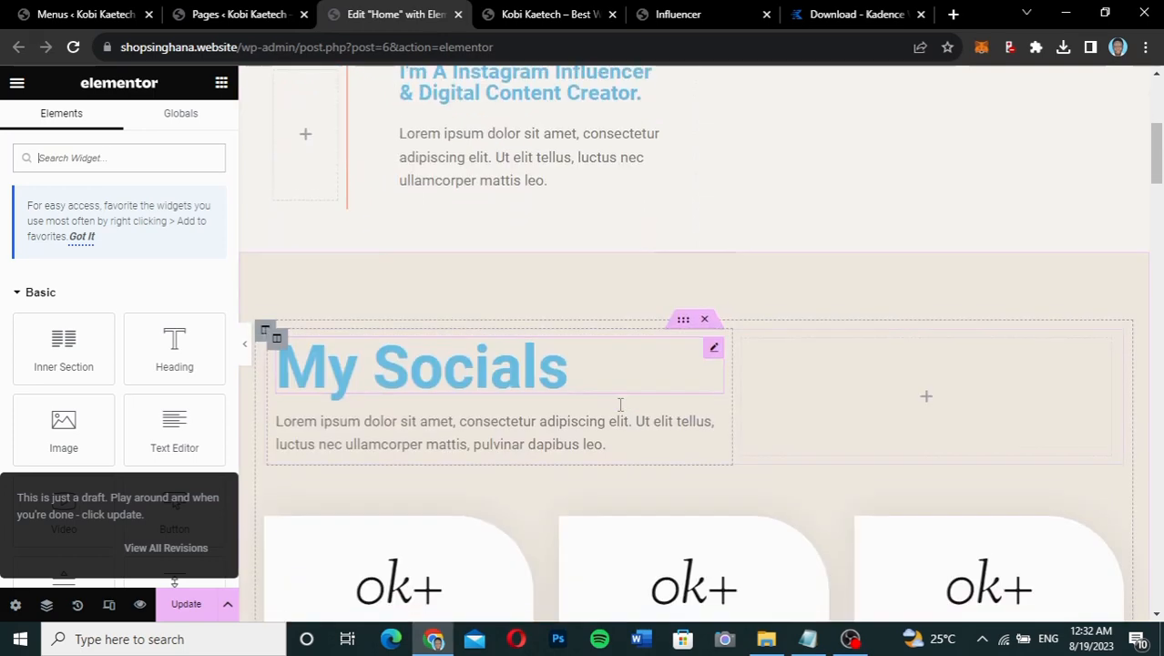
scroll(620, 403, up, 5)
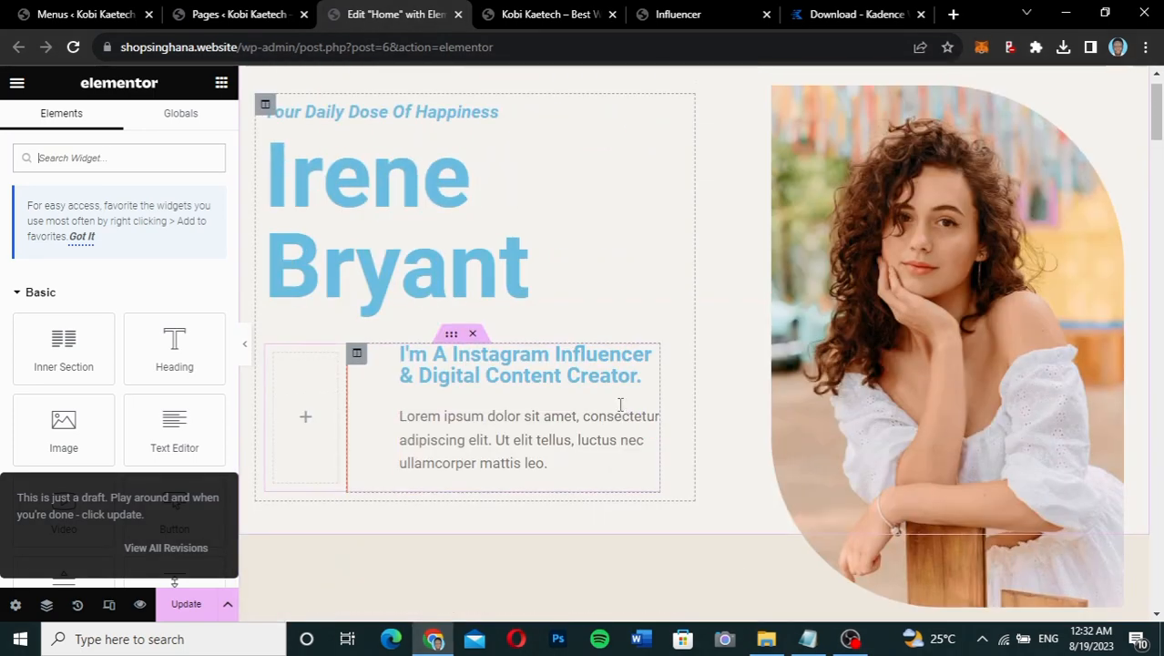
scroll(683, 350, up, 1)
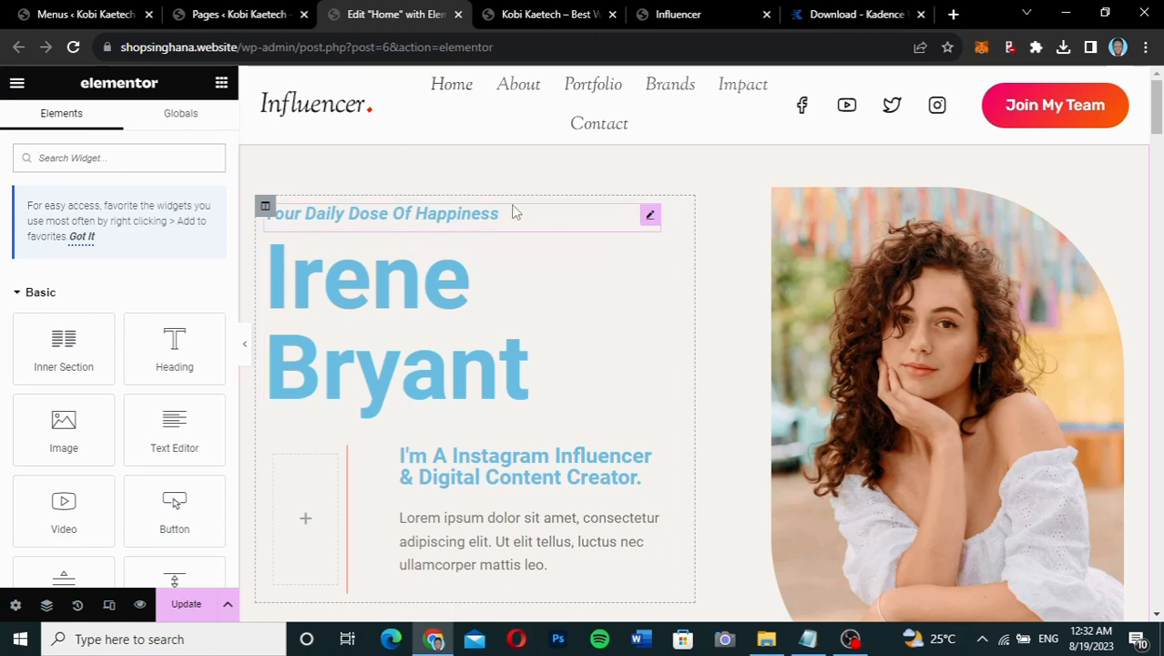
Inspect the fonts of the main name heading and the tagline above it on the Influencer template demo with WhatFont
click(681, 24)
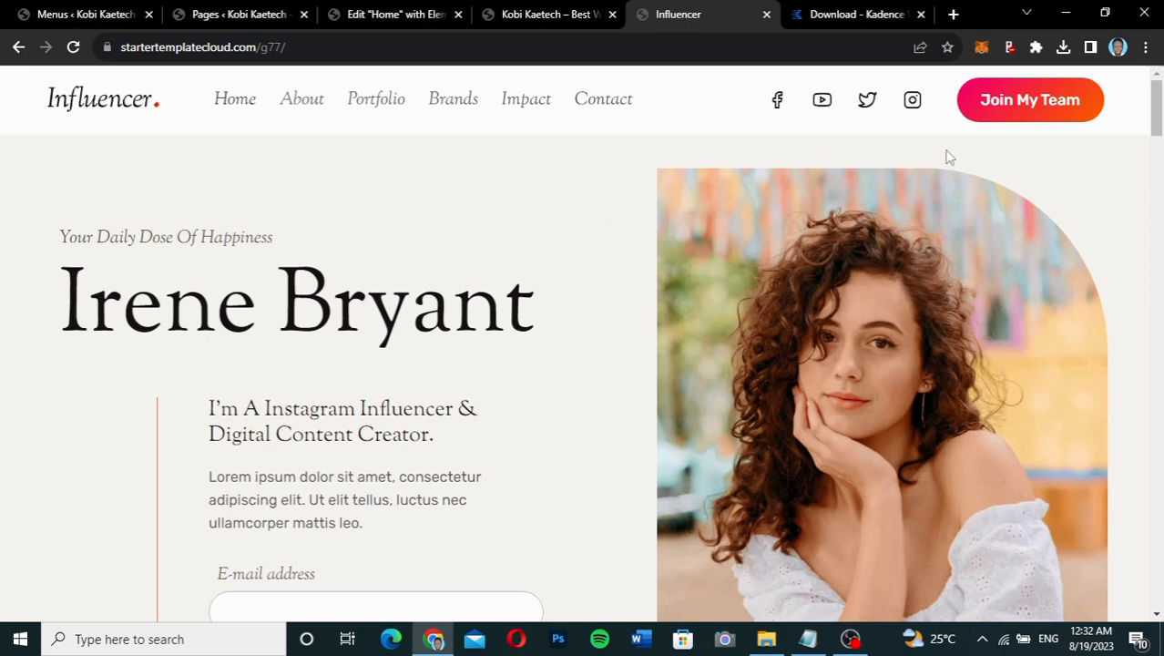
click(1035, 47)
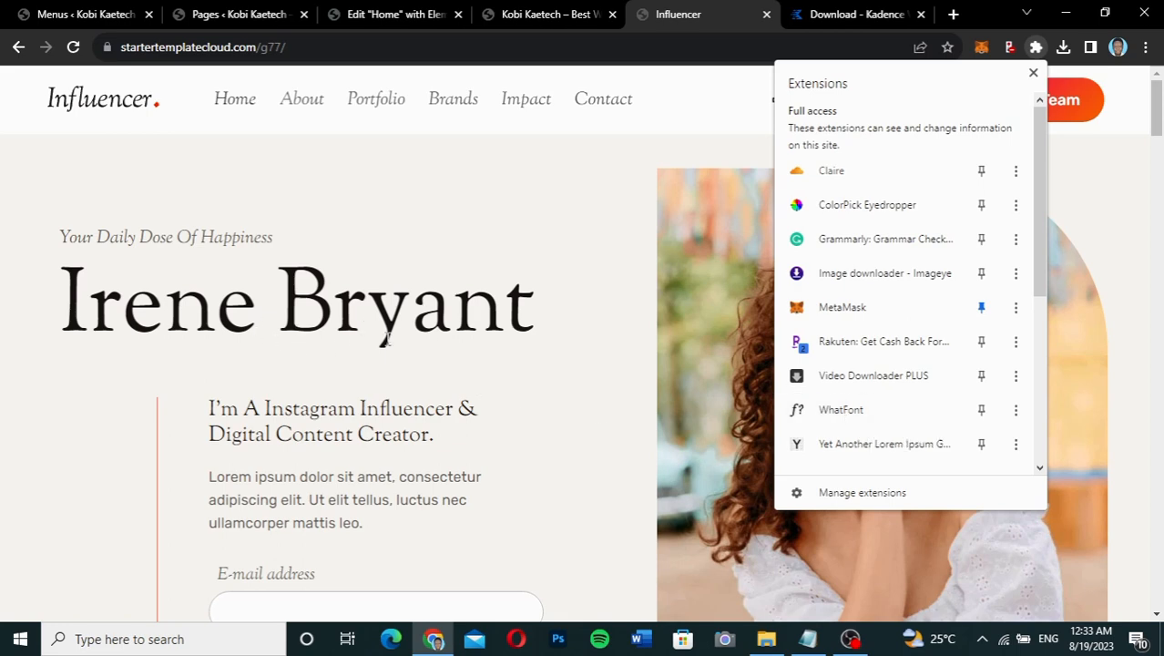
click(840, 410)
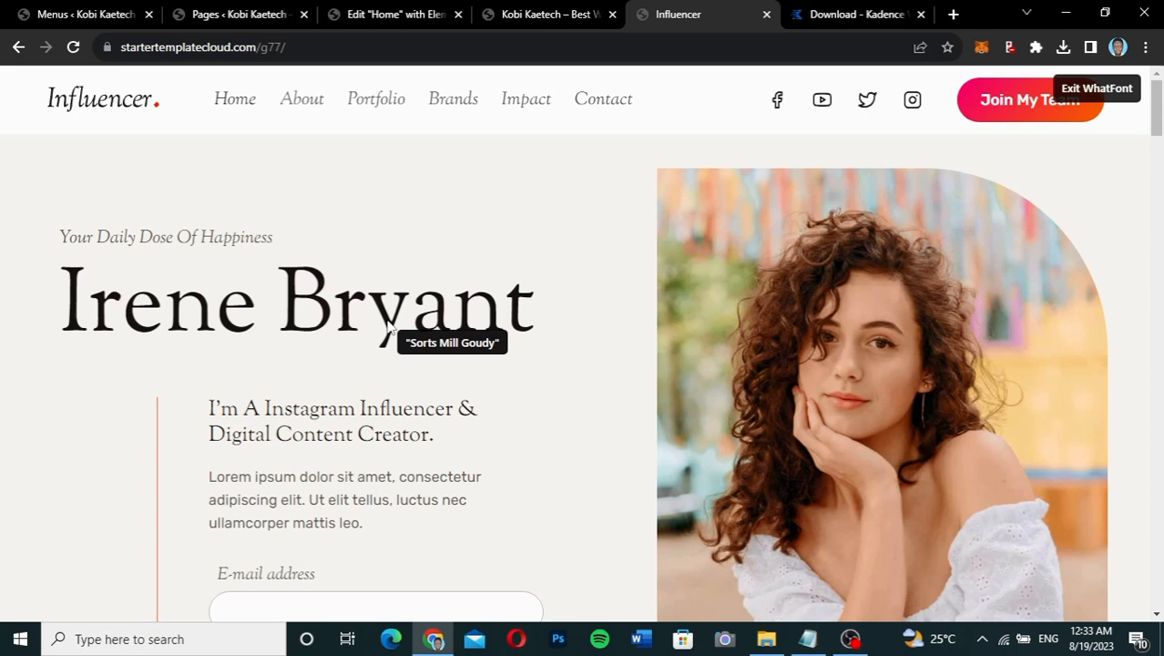
click(387, 326)
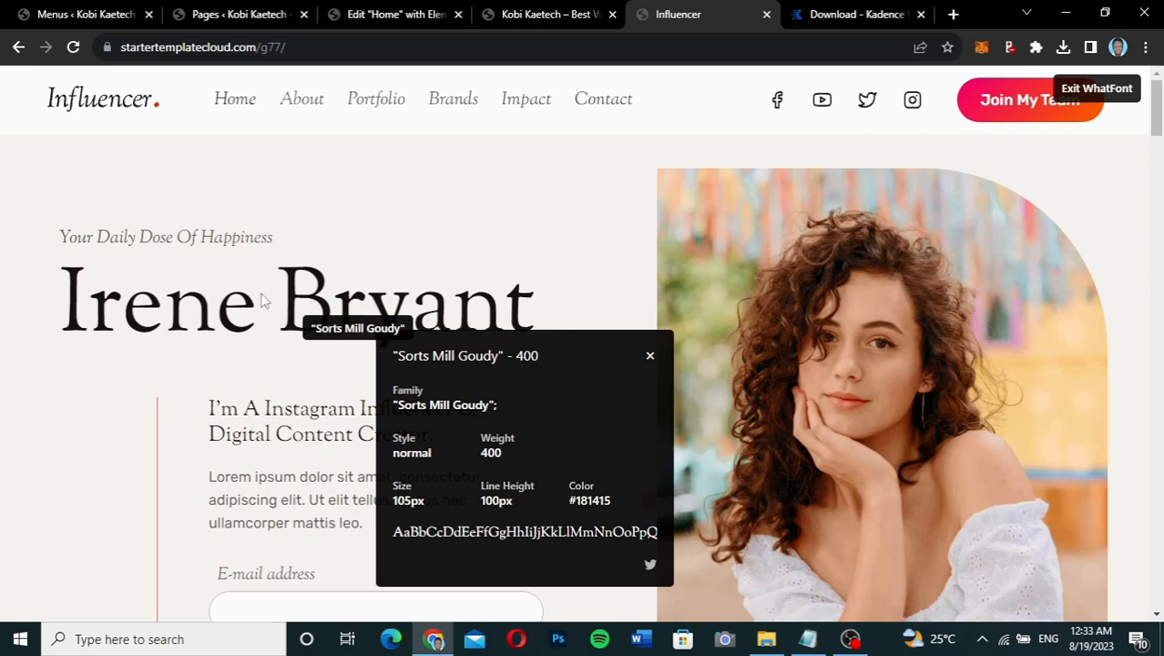
click(233, 243)
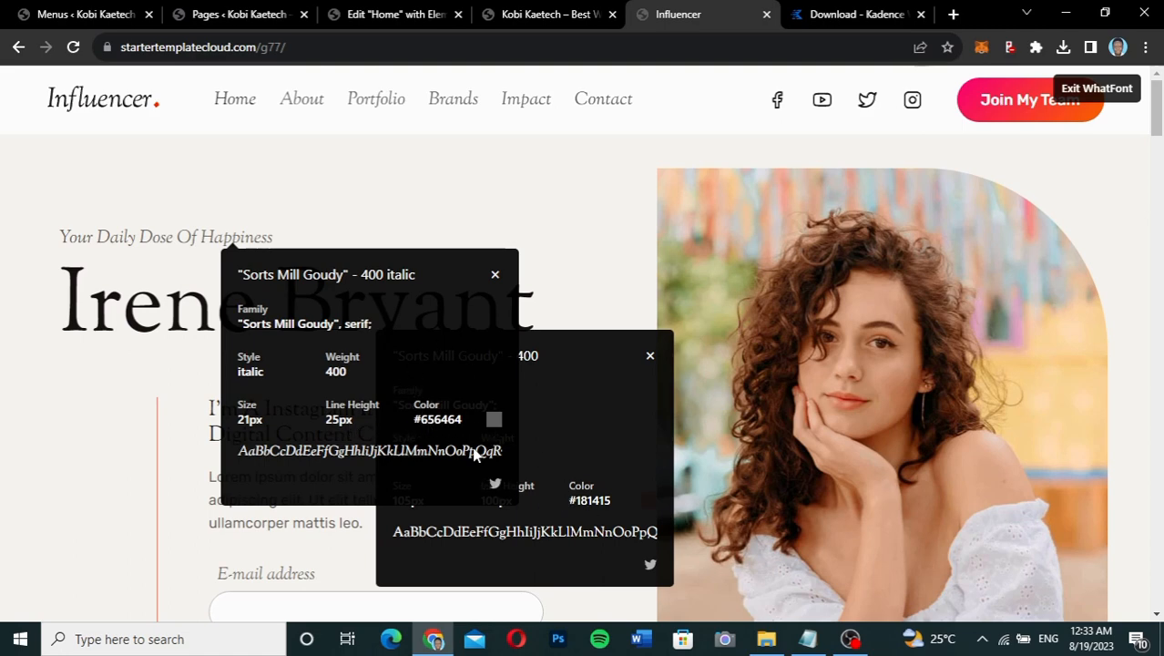
click(494, 274)
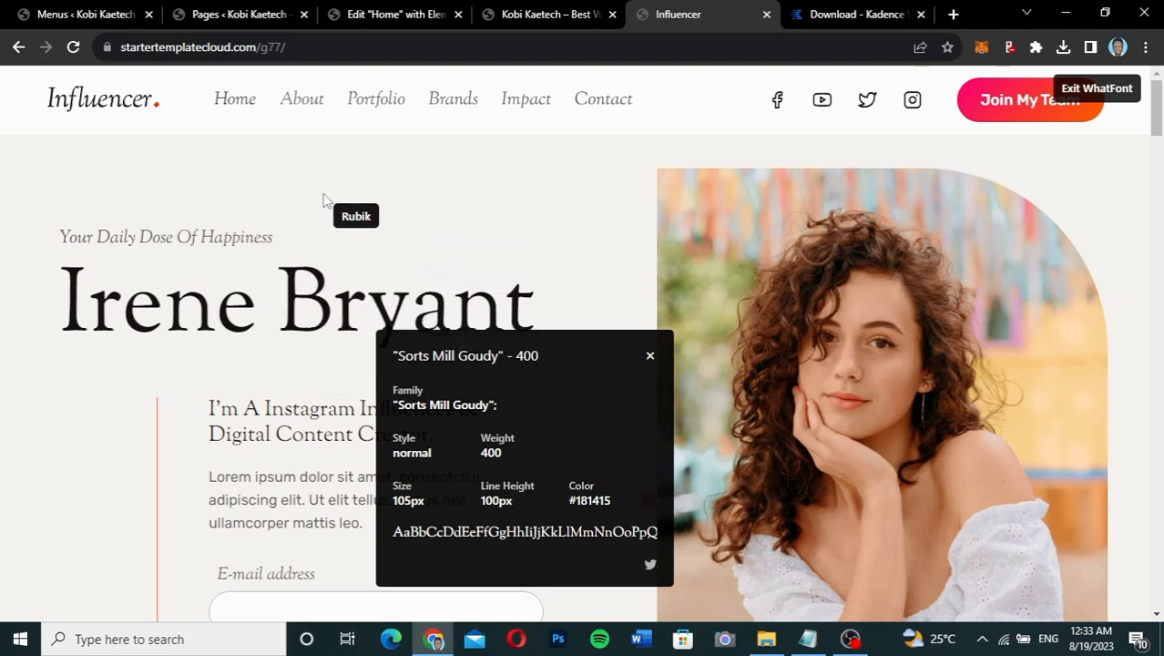
Select the hero's large name heading in the Elementor editor and open its style settings
click(369, 16)
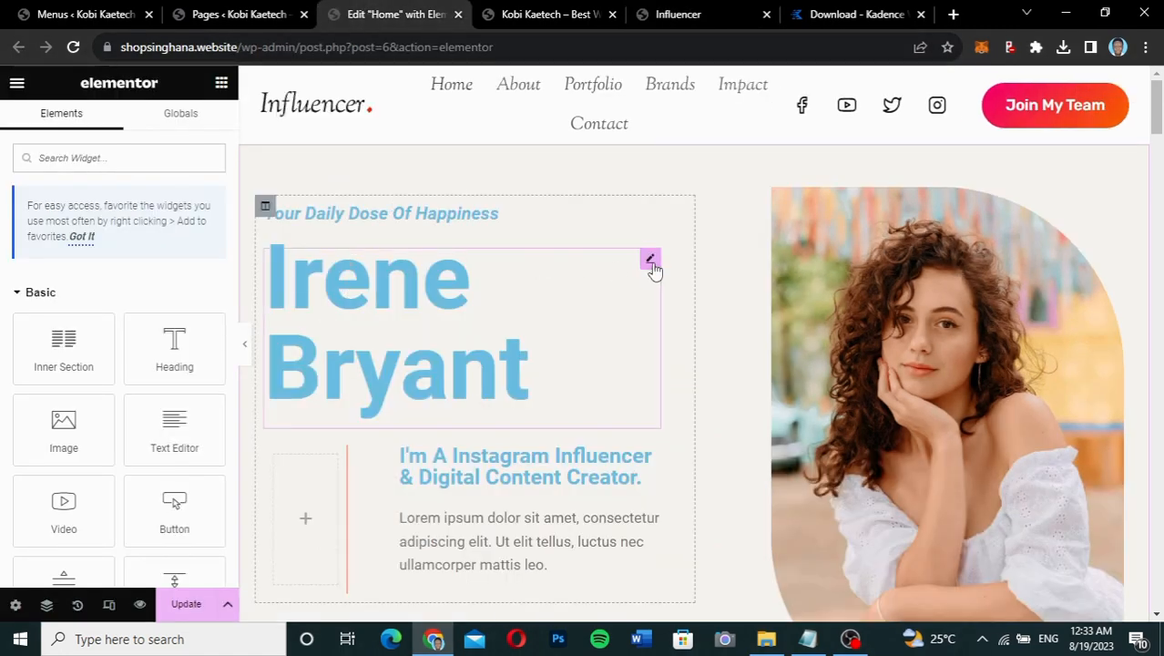
click(650, 262)
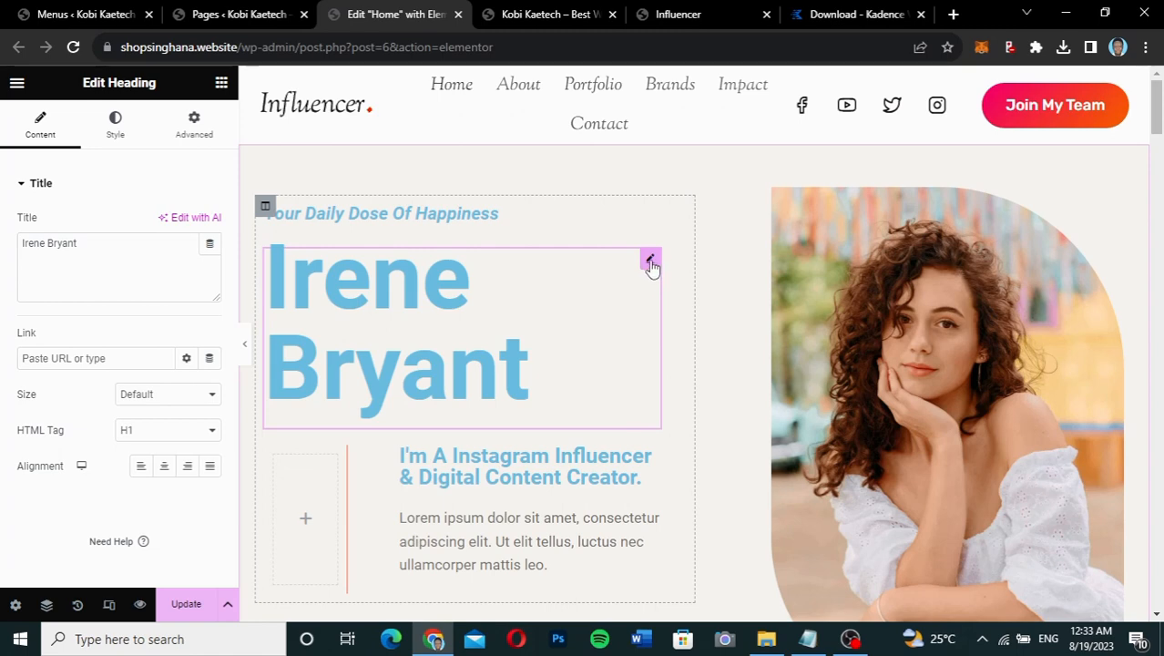
click(19, 254)
key(ctrl+a)
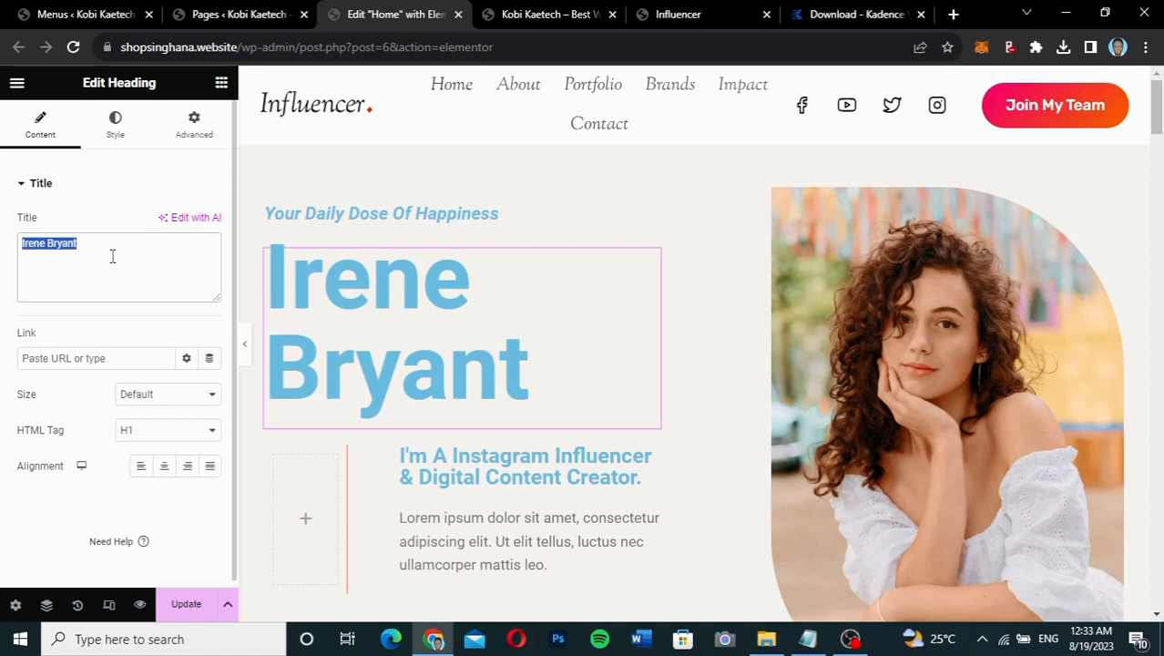
click(112, 256)
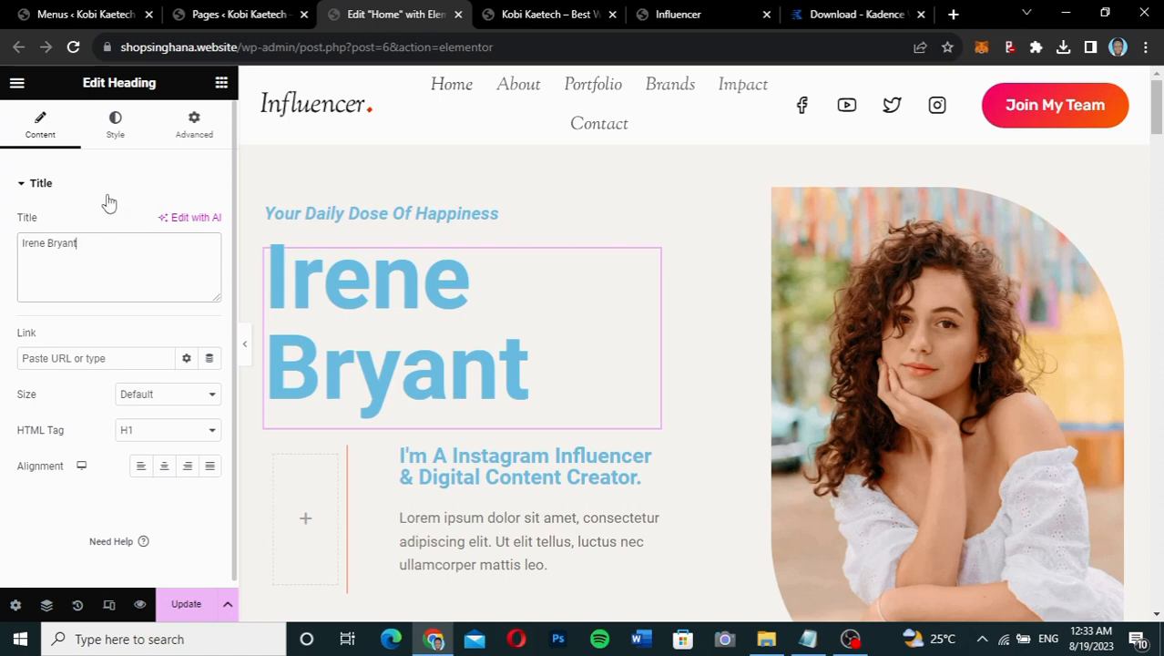
click(115, 127)
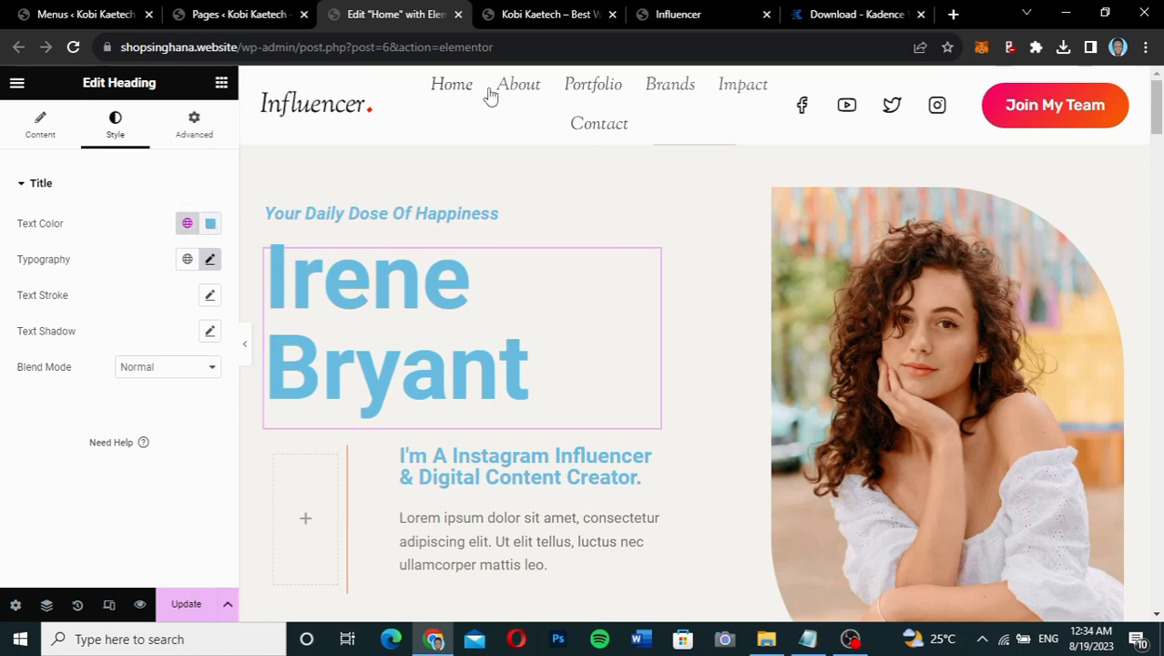
Copy the main heading's color #181415 from the template demo and set it as the Elementor heading's text color
click(692, 14)
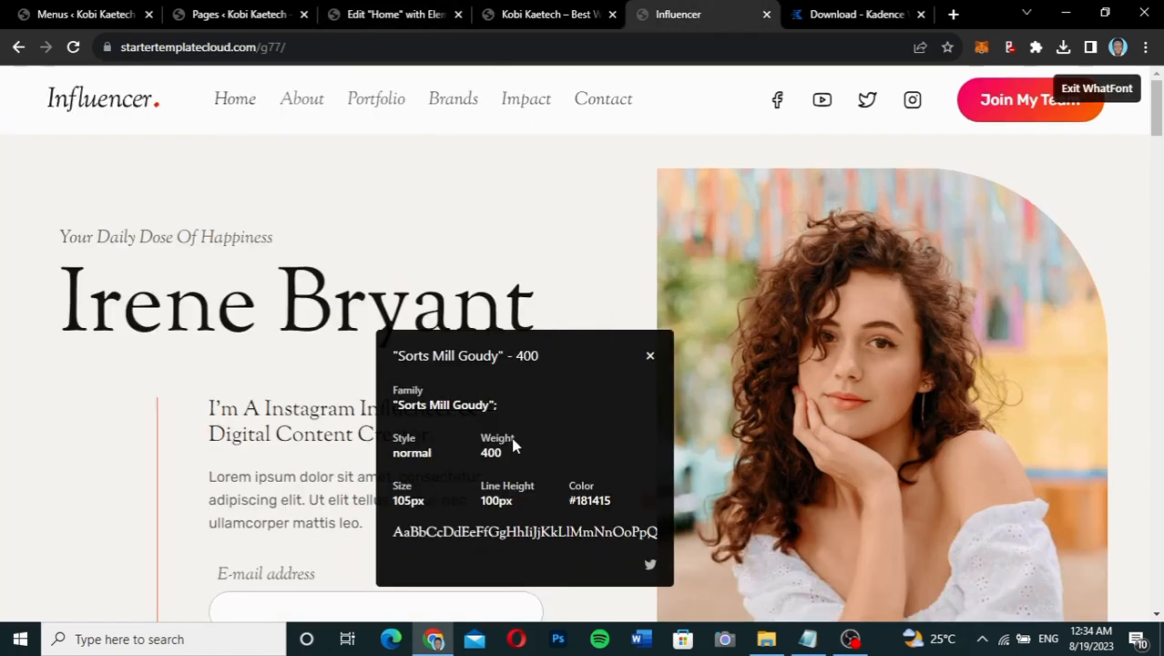
drag(612, 499, 570, 506)
key(ctrl+c)
click(366, 13)
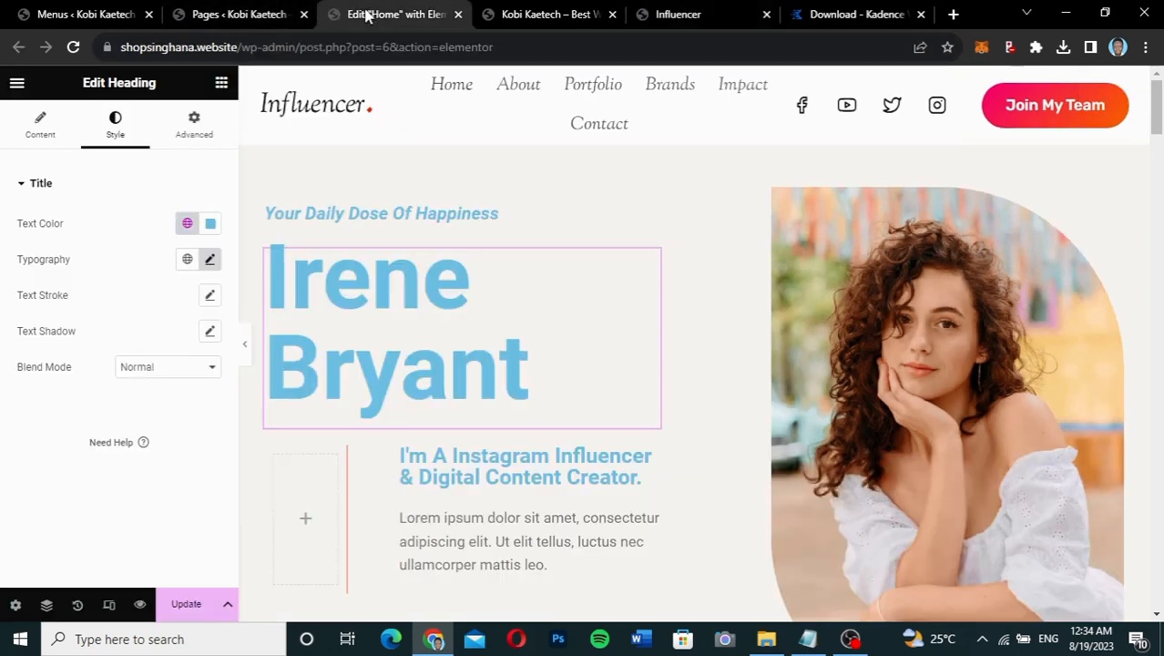
click(210, 224)
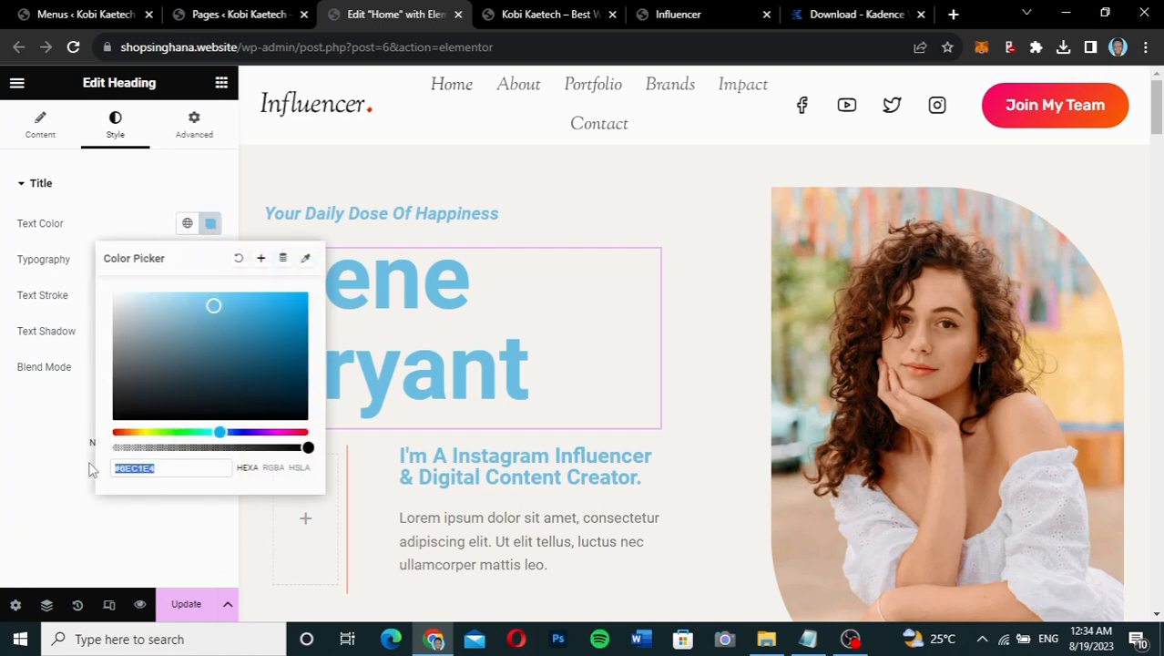
key(ctrl+v)
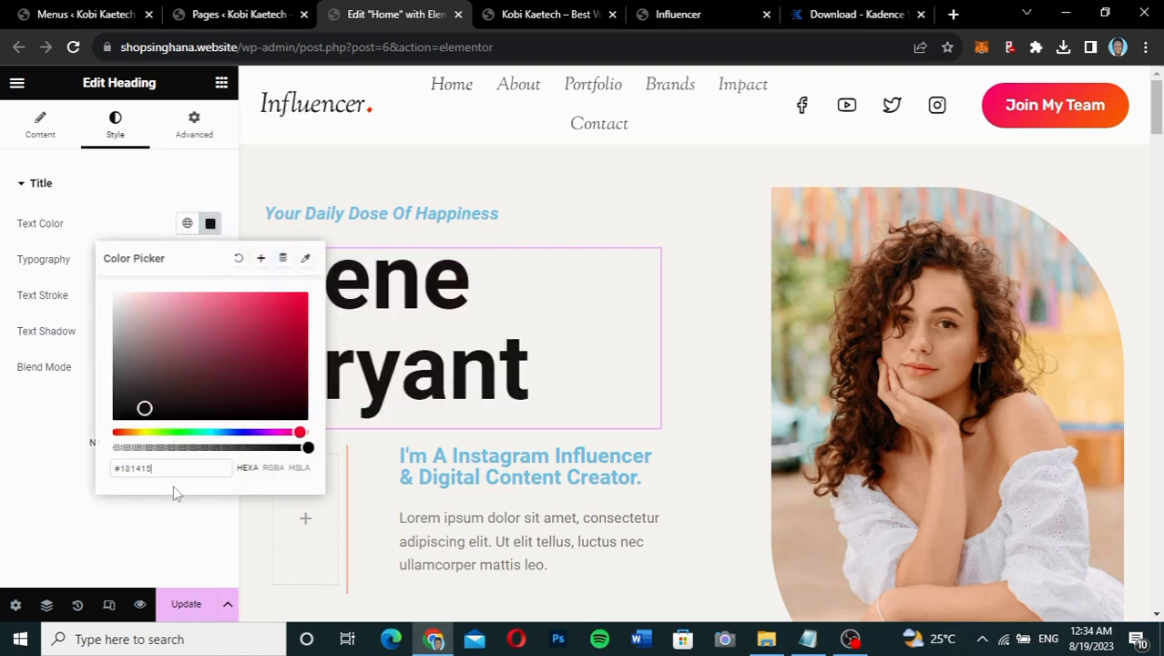
click(125, 233)
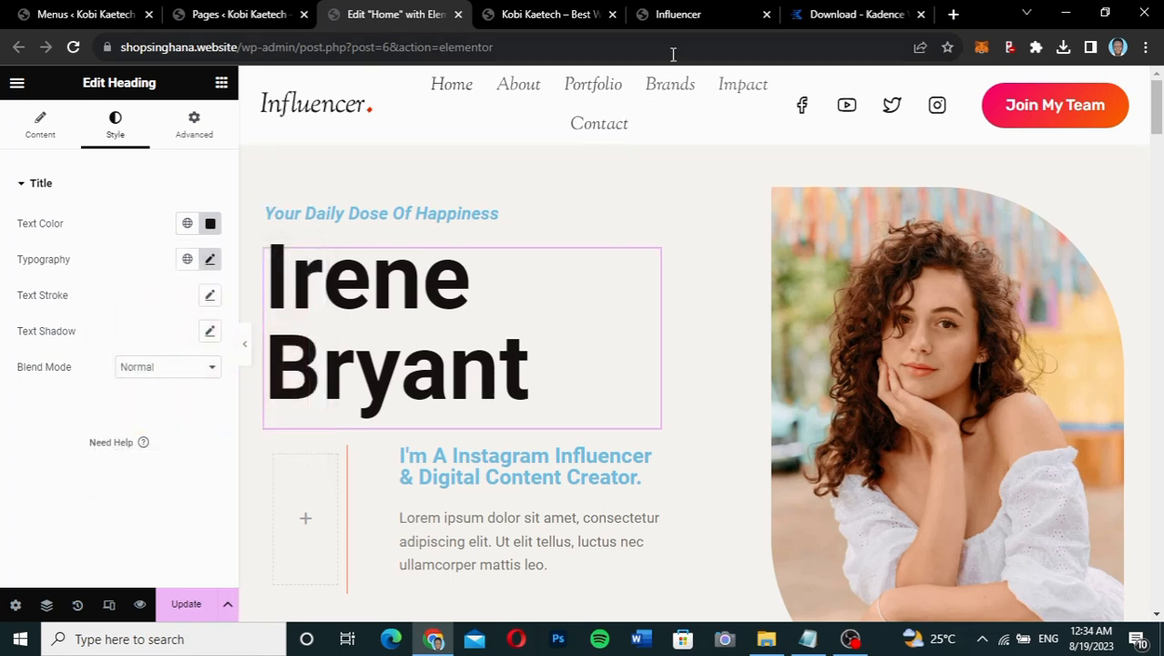
Check the template demo's main heading font and set the Elementor name heading's font family to Sorts Mill Goudy
click(676, 25)
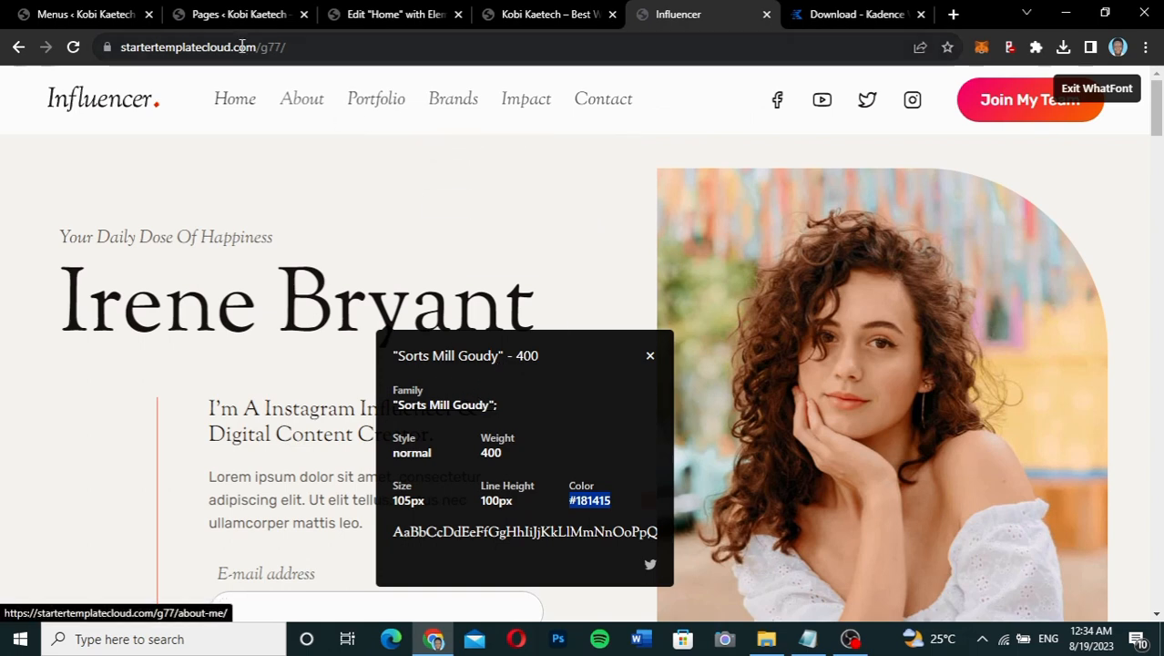
click(396, 17)
click(209, 261)
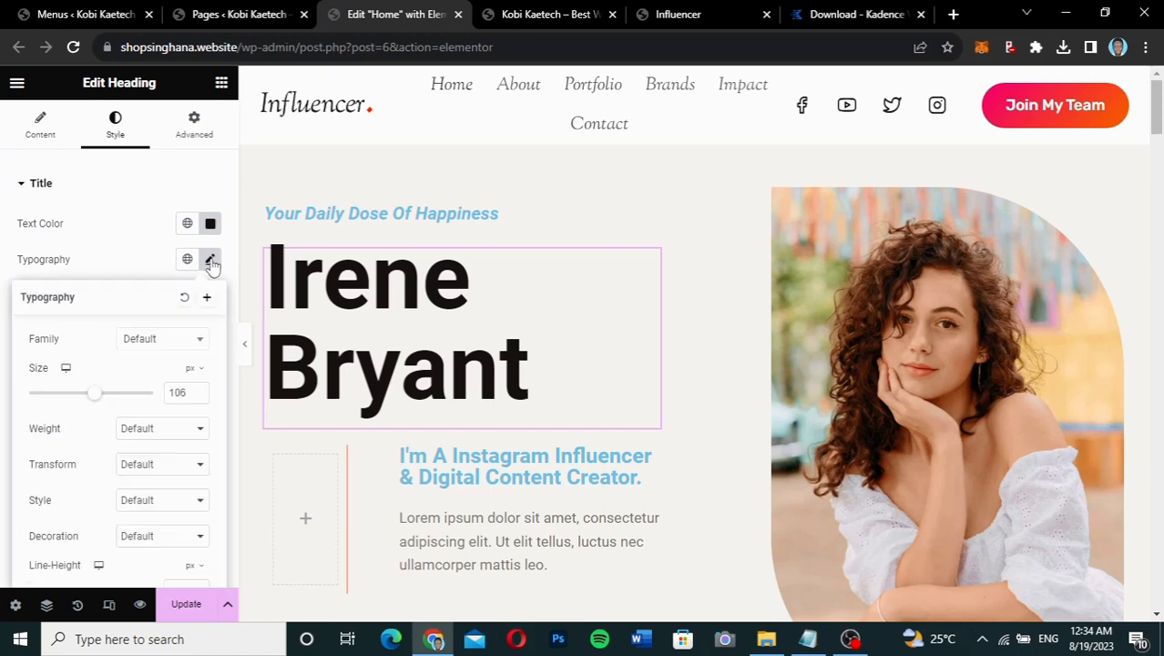
click(159, 340)
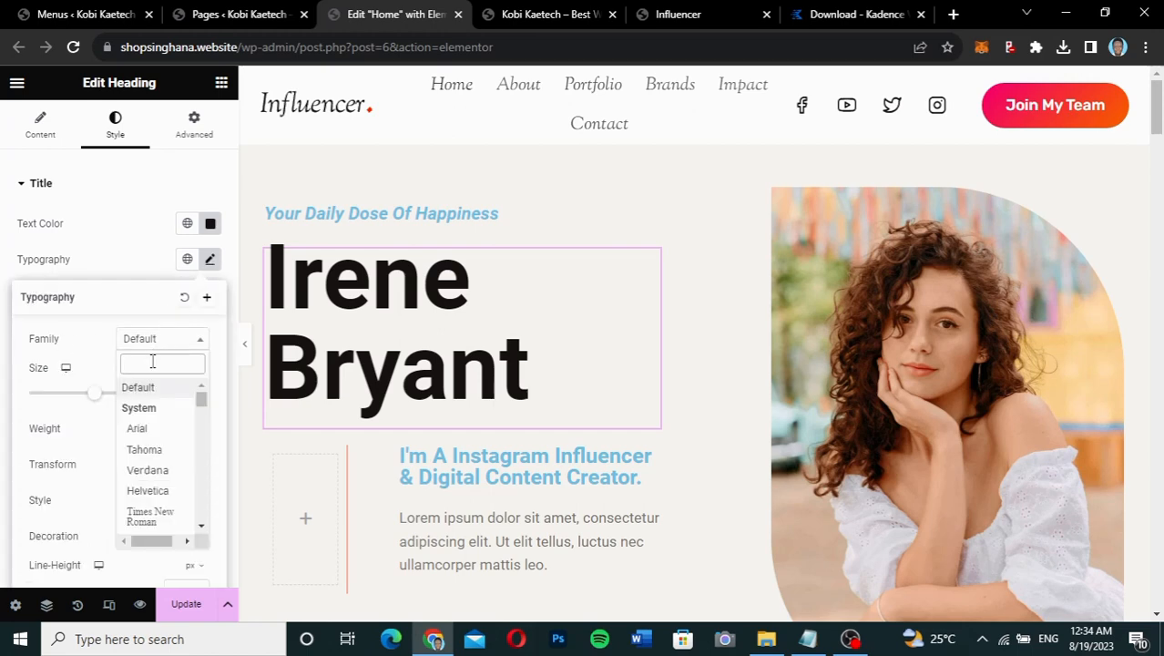
text(sorts)
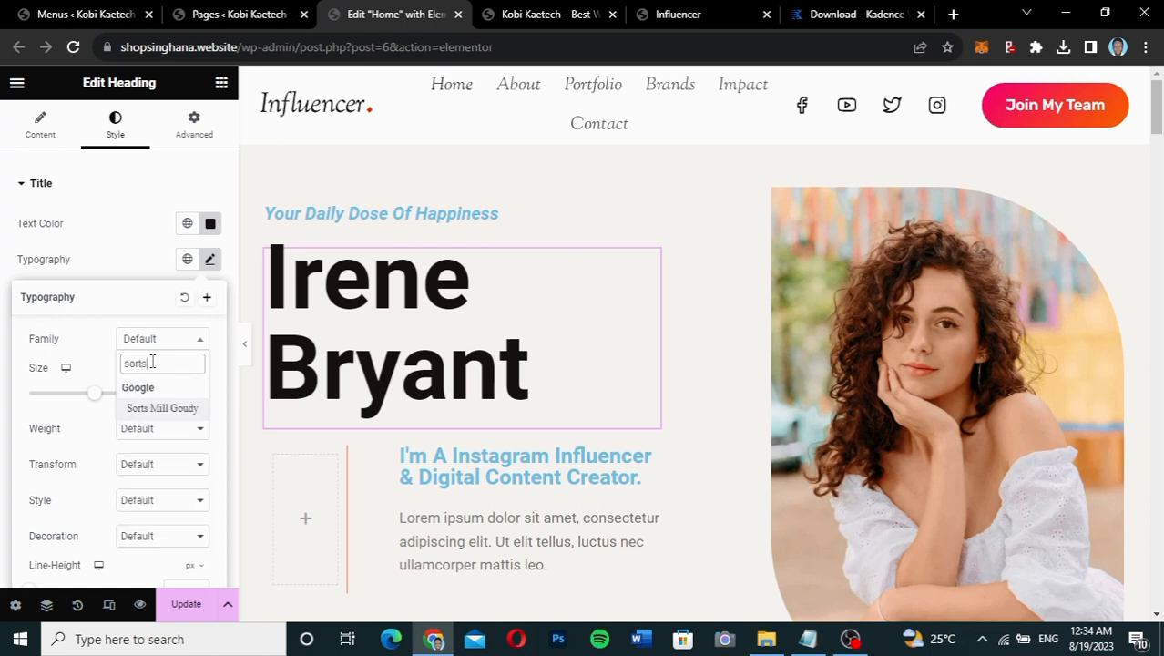
click(163, 409)
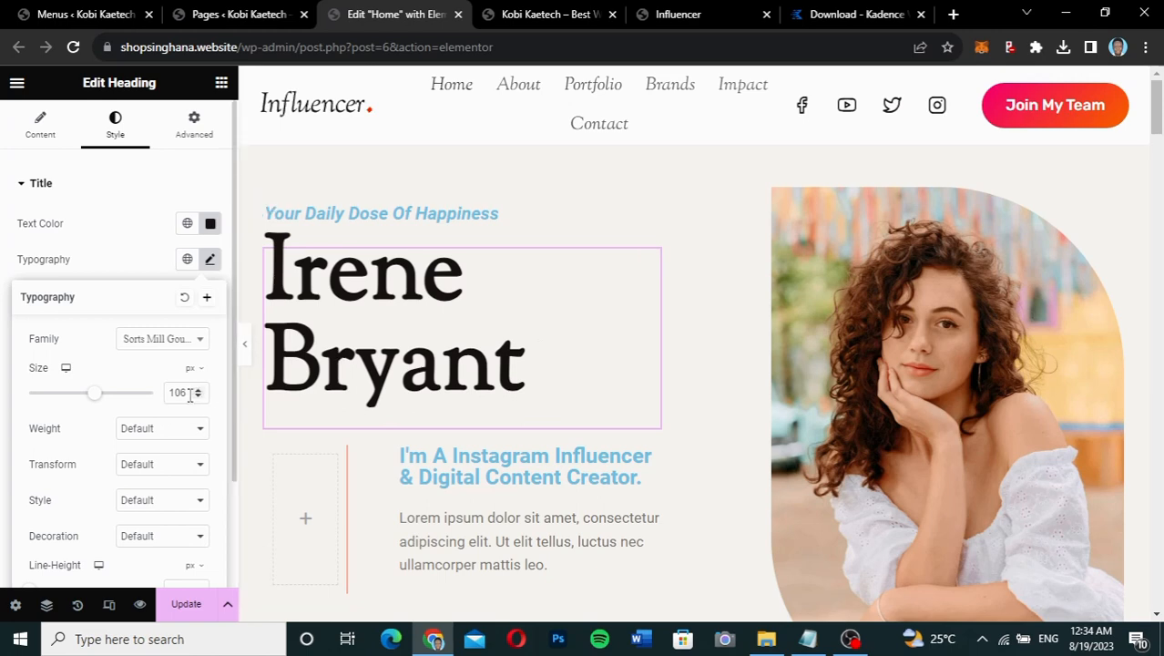
Match the name heading to the template demo with a font size of 105 px and a line height of 100 px
click(676, 15)
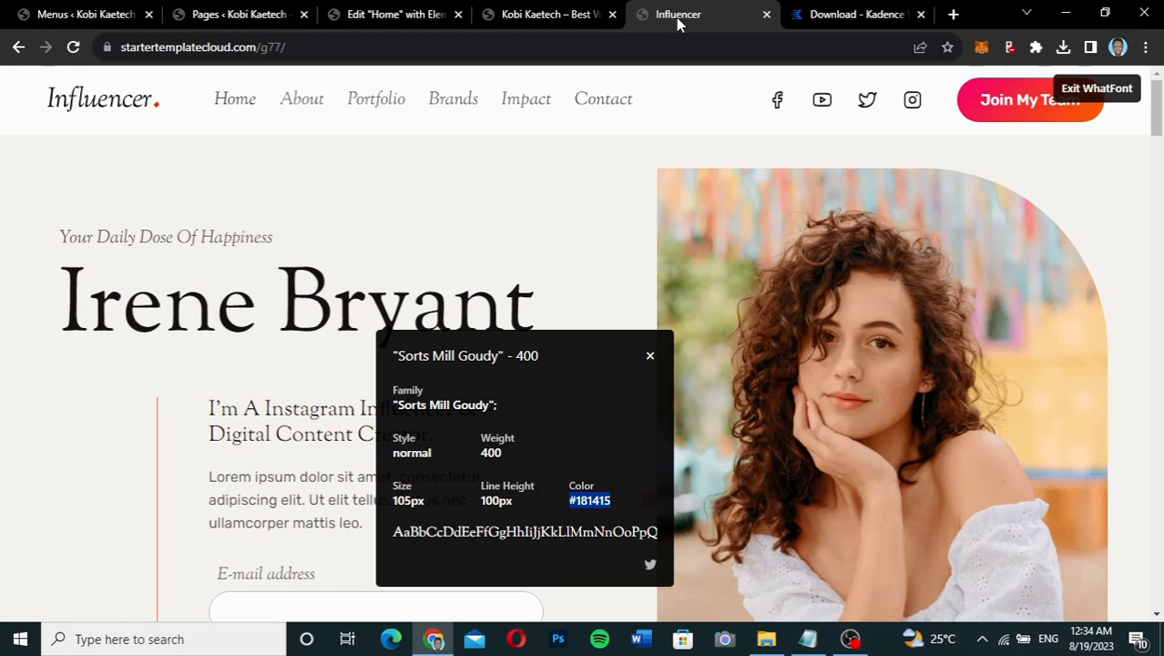
click(384, 16)
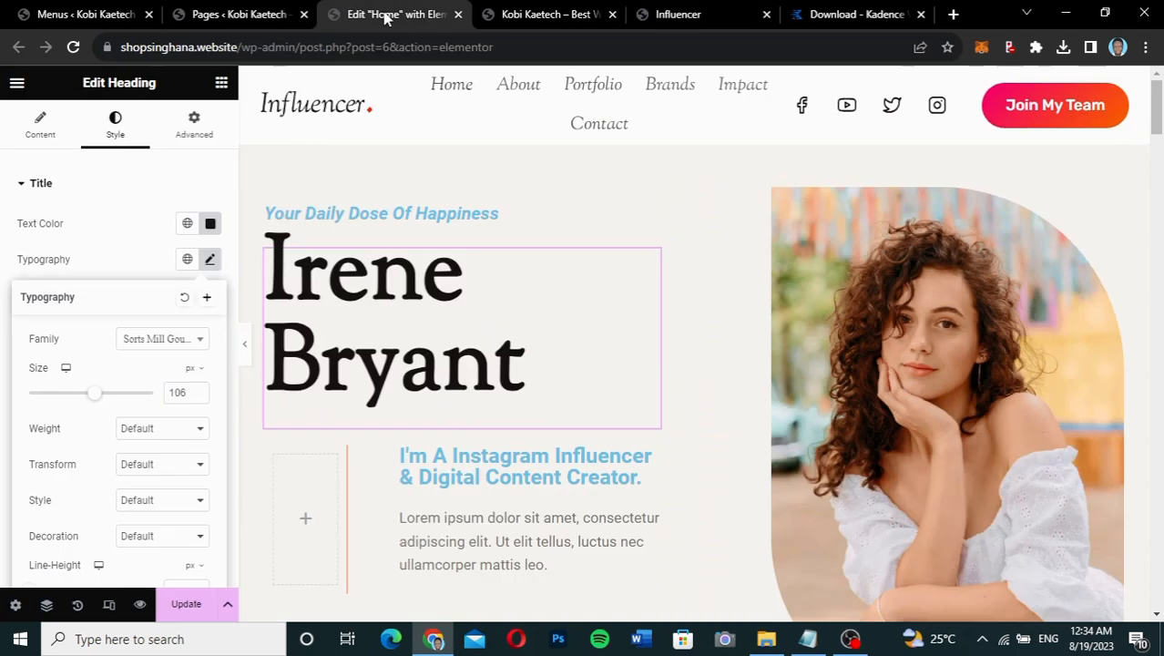
click(196, 397)
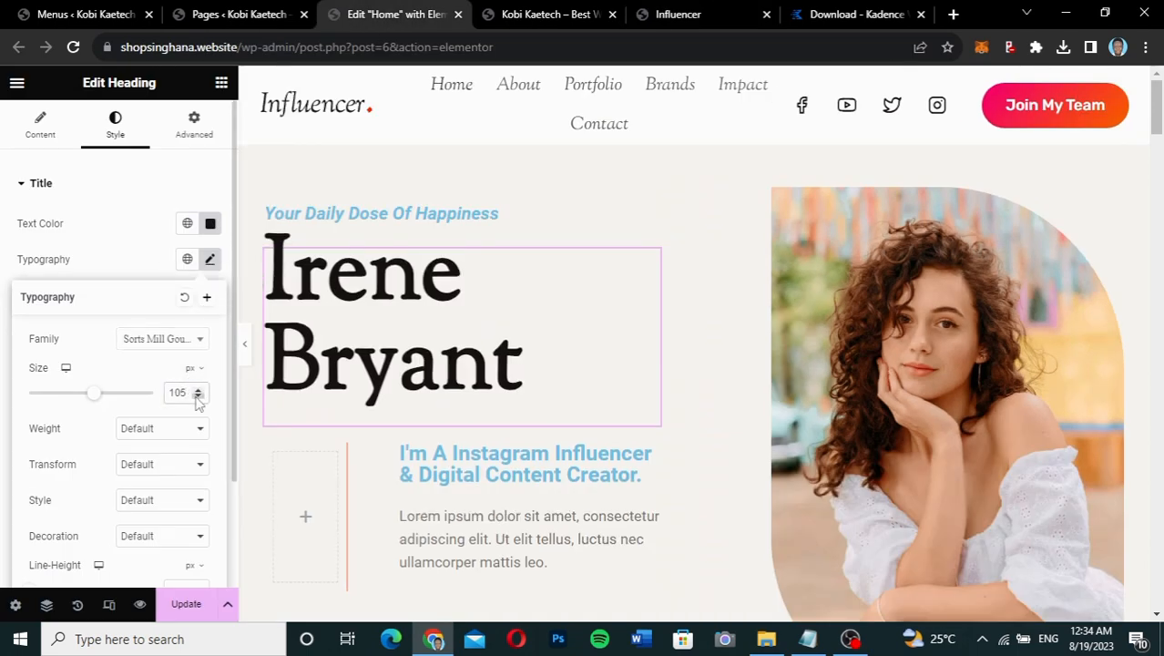
scroll(100, 515, down, 2)
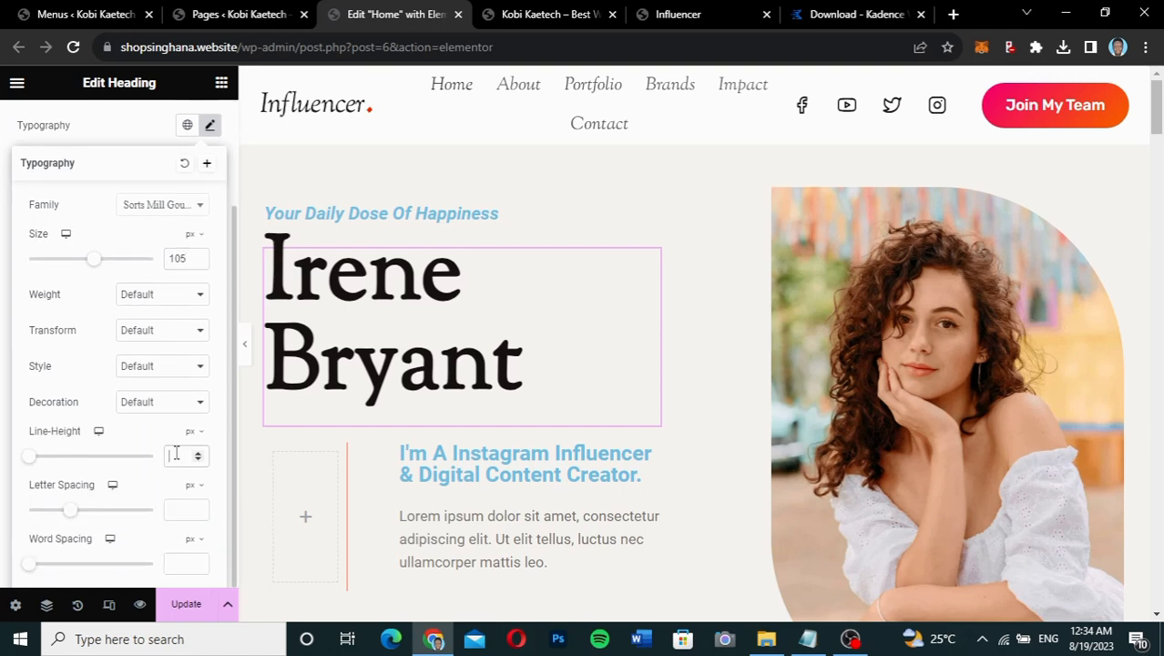
text(100)
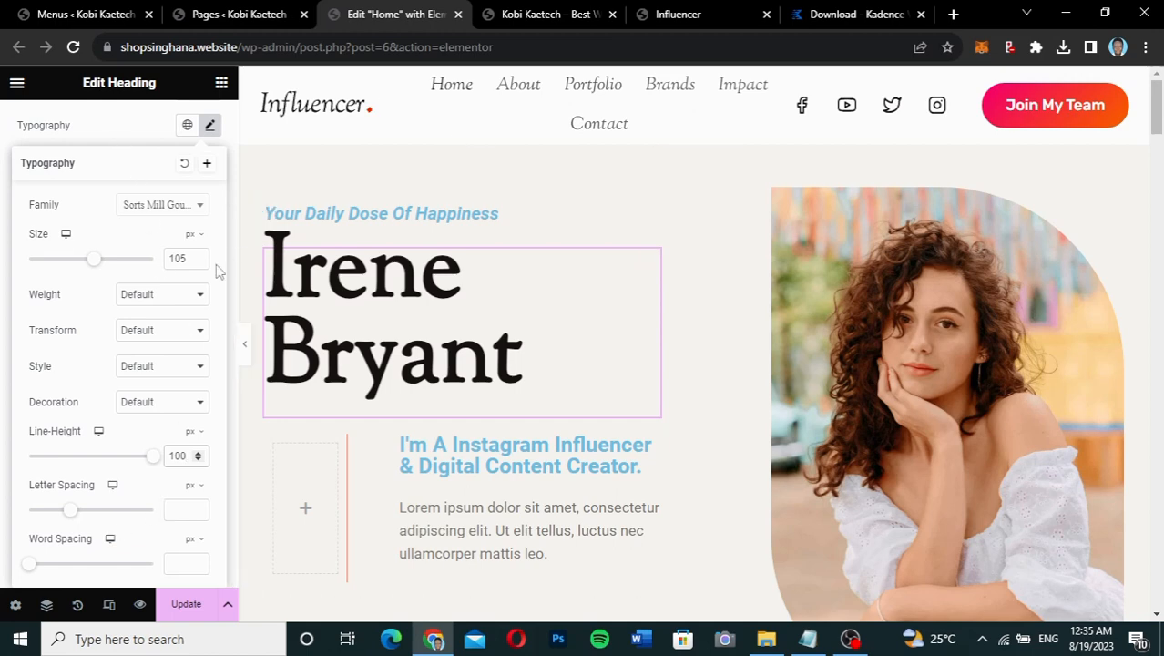
Check the demo heading's weight and set the name heading to weight 400 (Normal) and style Normal
click(678, 13)
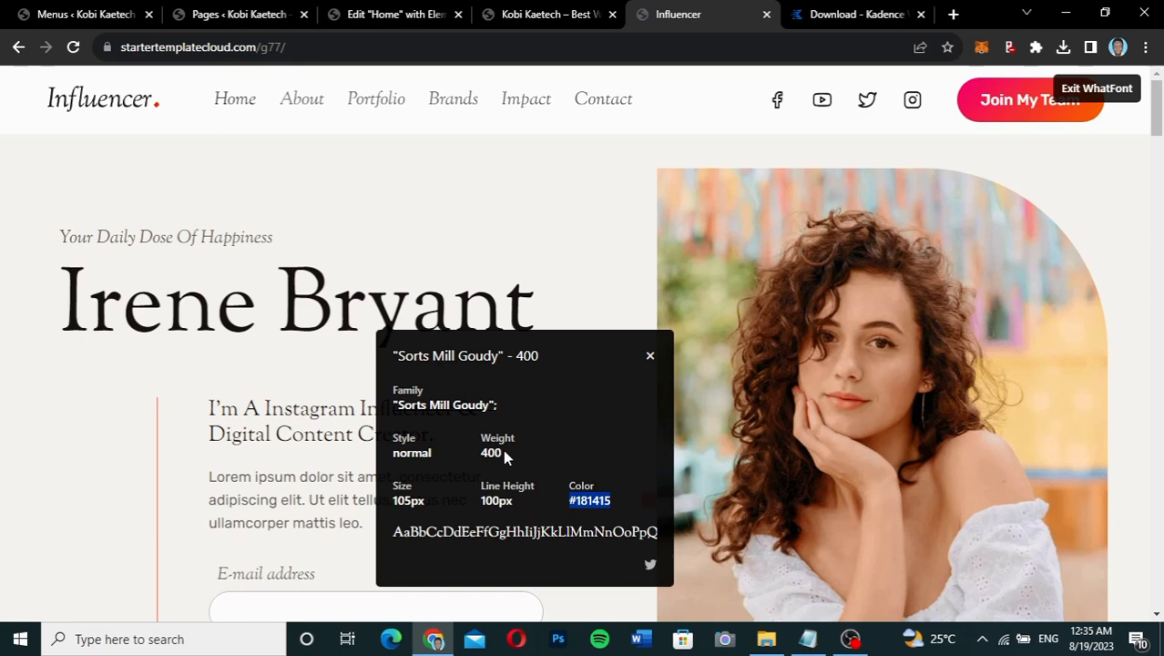
click(358, 20)
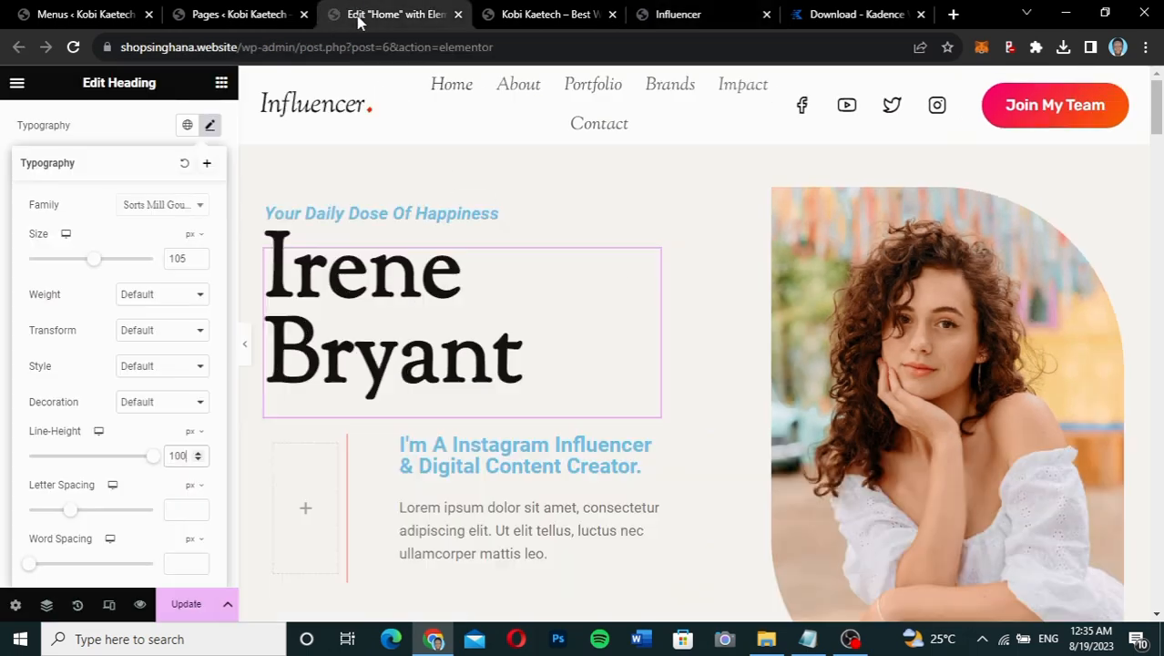
click(168, 297)
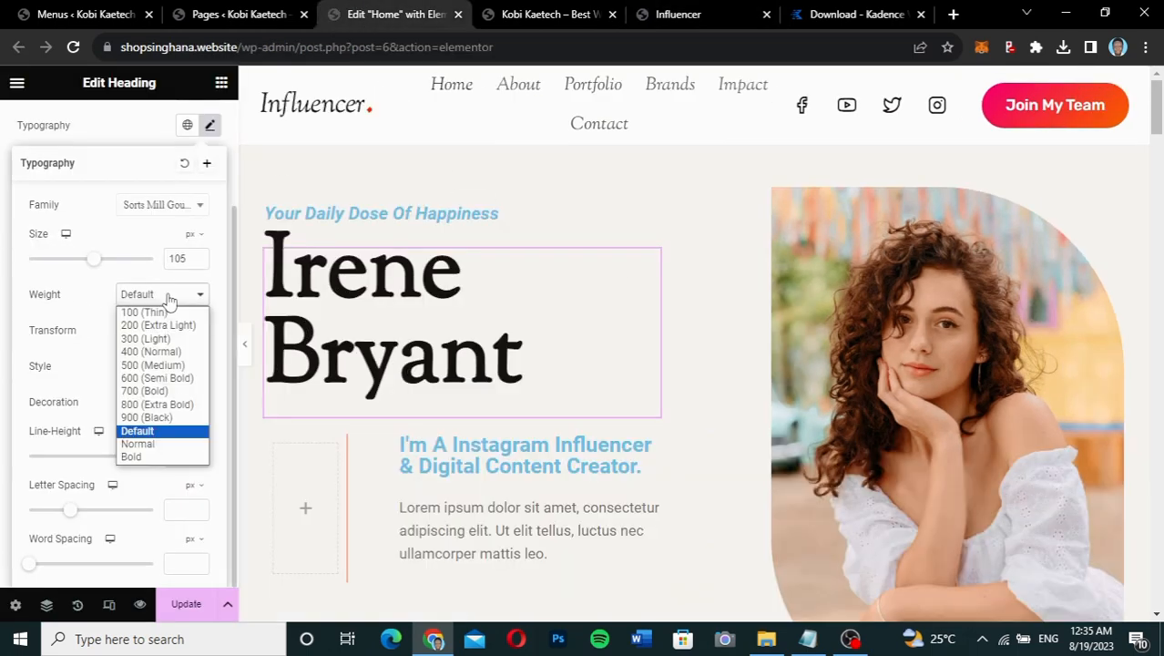
click(152, 351)
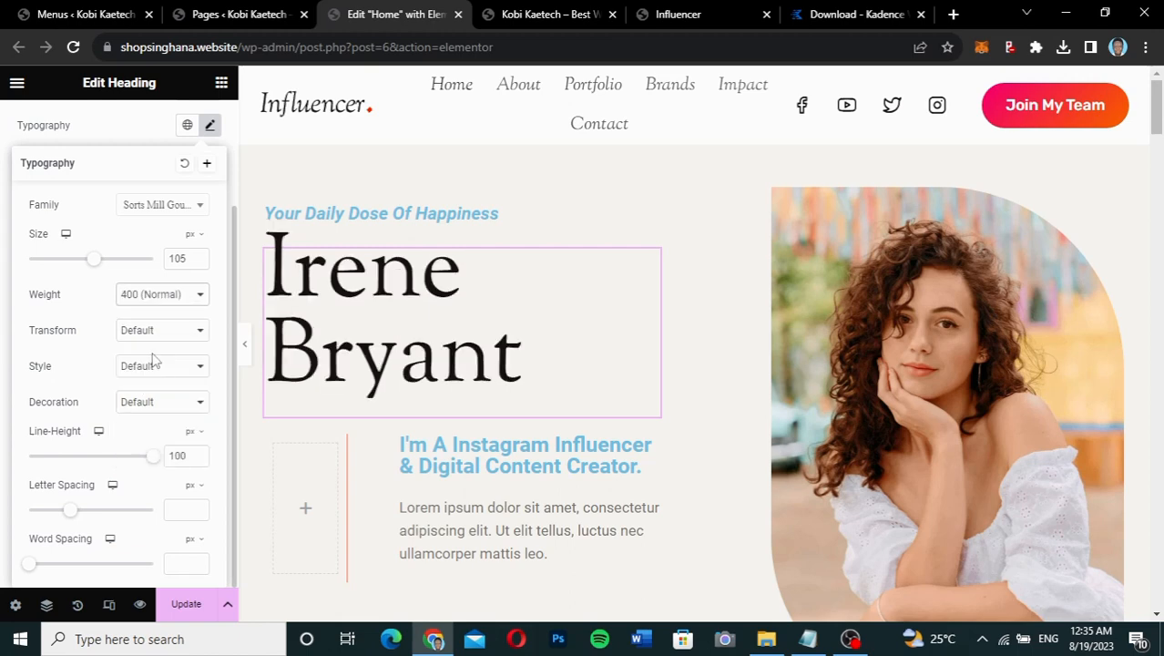
click(152, 369)
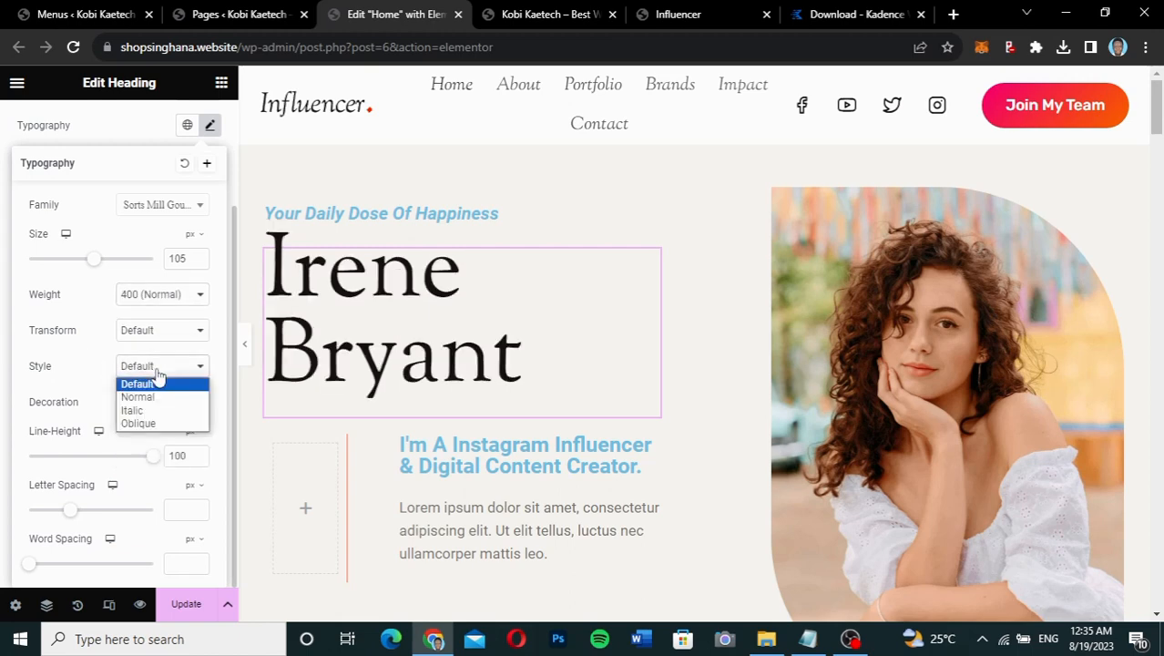
click(156, 398)
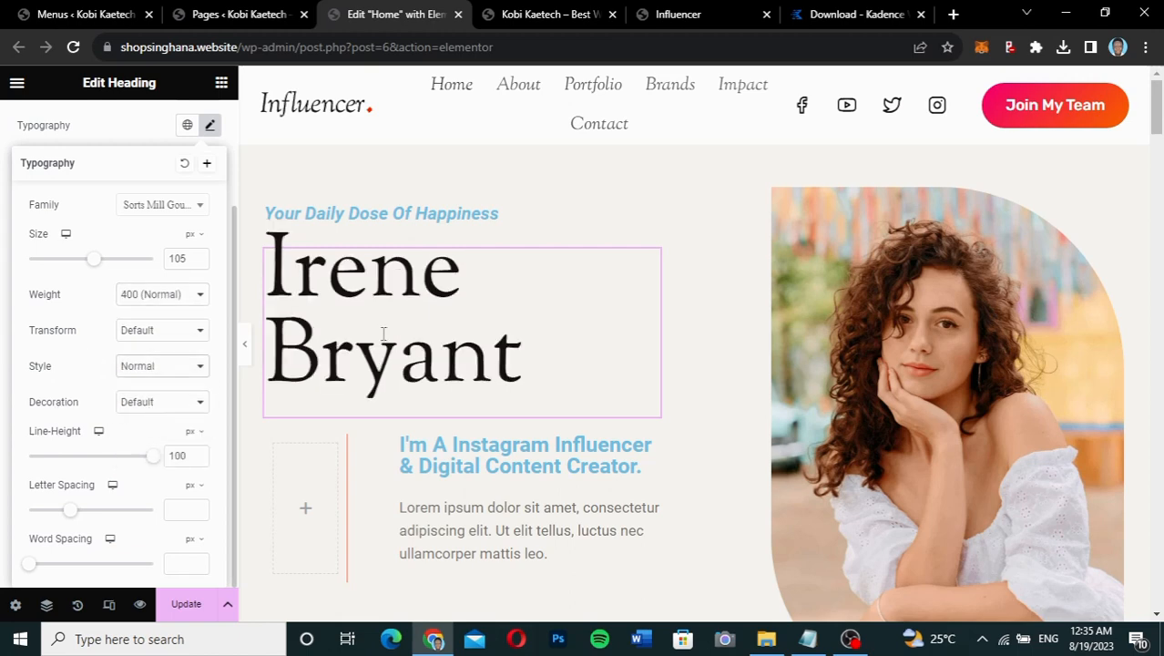
Inspect the "Your Daily Dose Of Happiness" tagline on the template demo with WhatFont and copy its color #656464
click(682, 22)
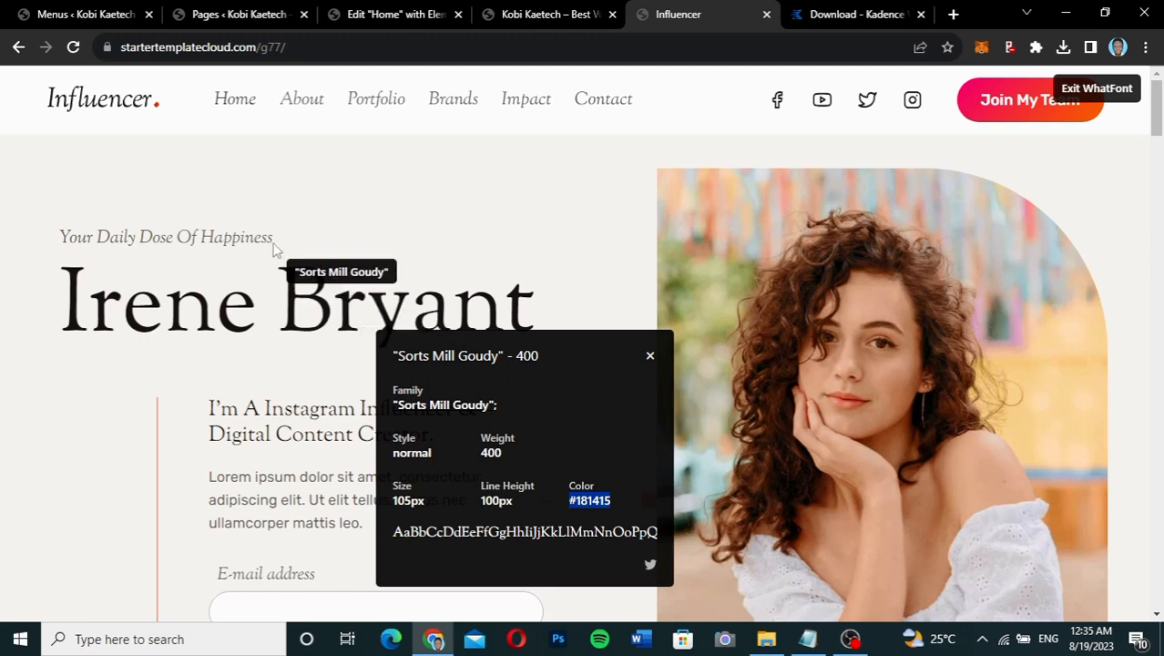
click(650, 355)
click(220, 240)
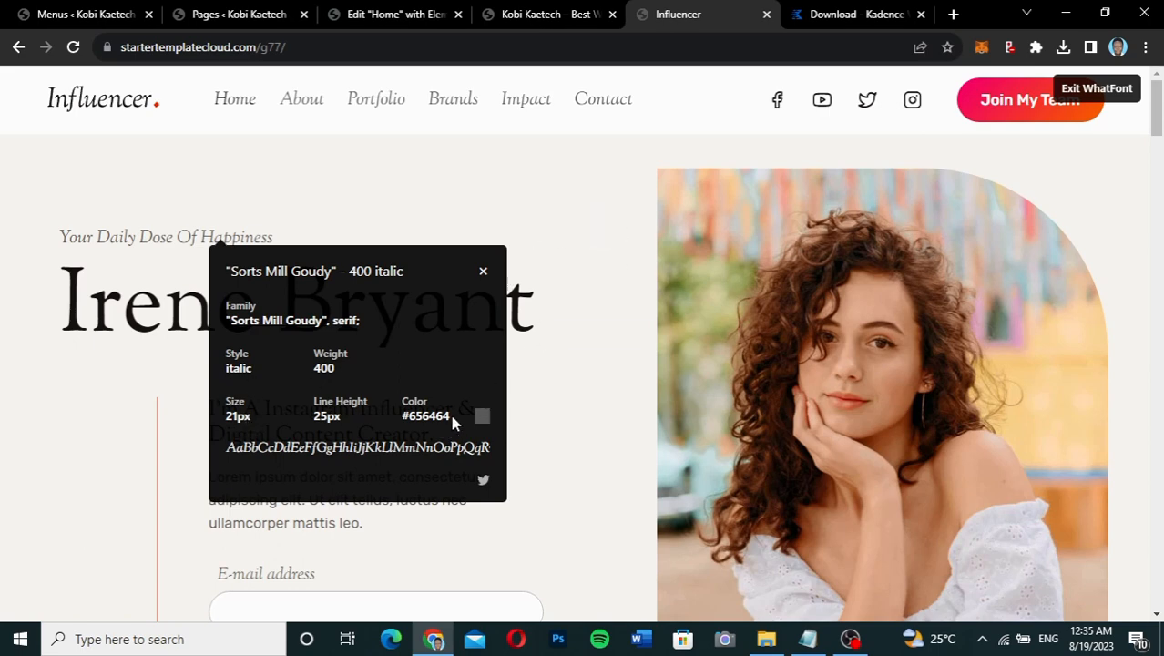
drag(452, 419, 405, 421)
key(ctrl+c)
Set the text color of the "Your Daily Dose Of Happiness" heading in the Elementor editor to the copied #656464
click(362, 18)
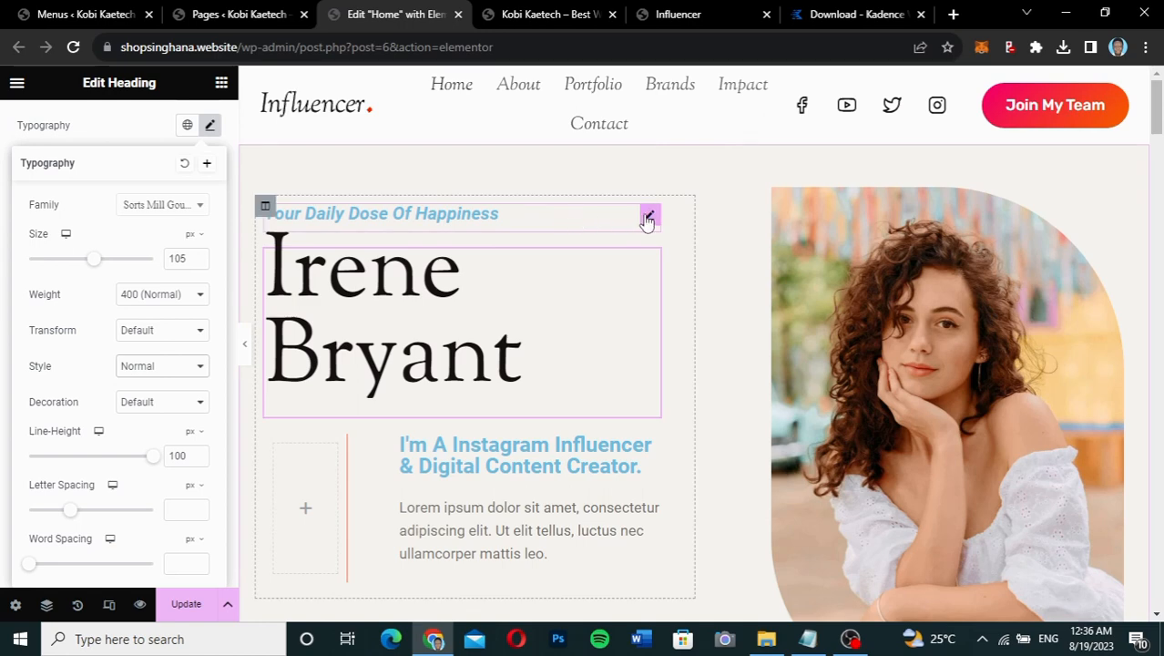
click(649, 217)
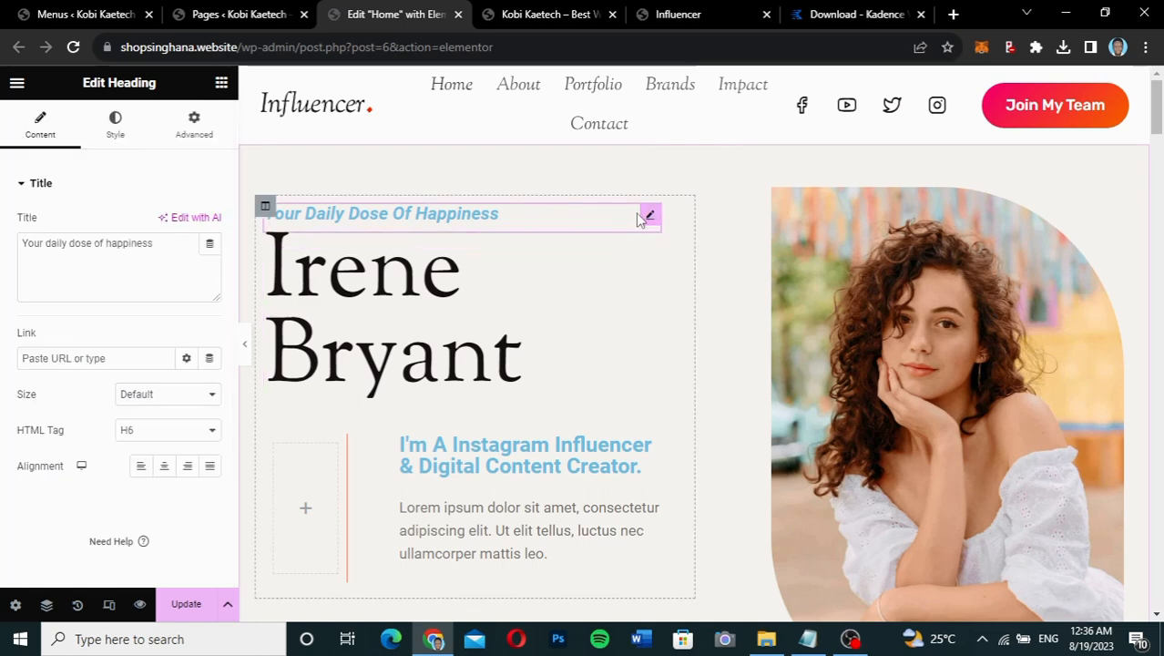
click(115, 124)
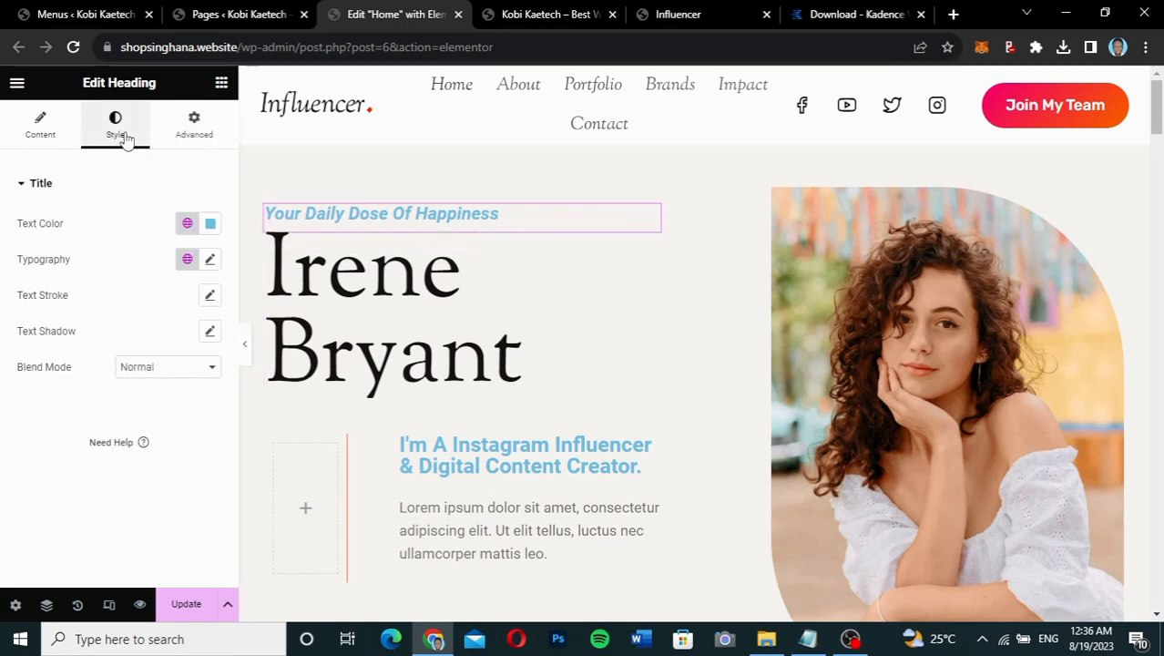
click(210, 224)
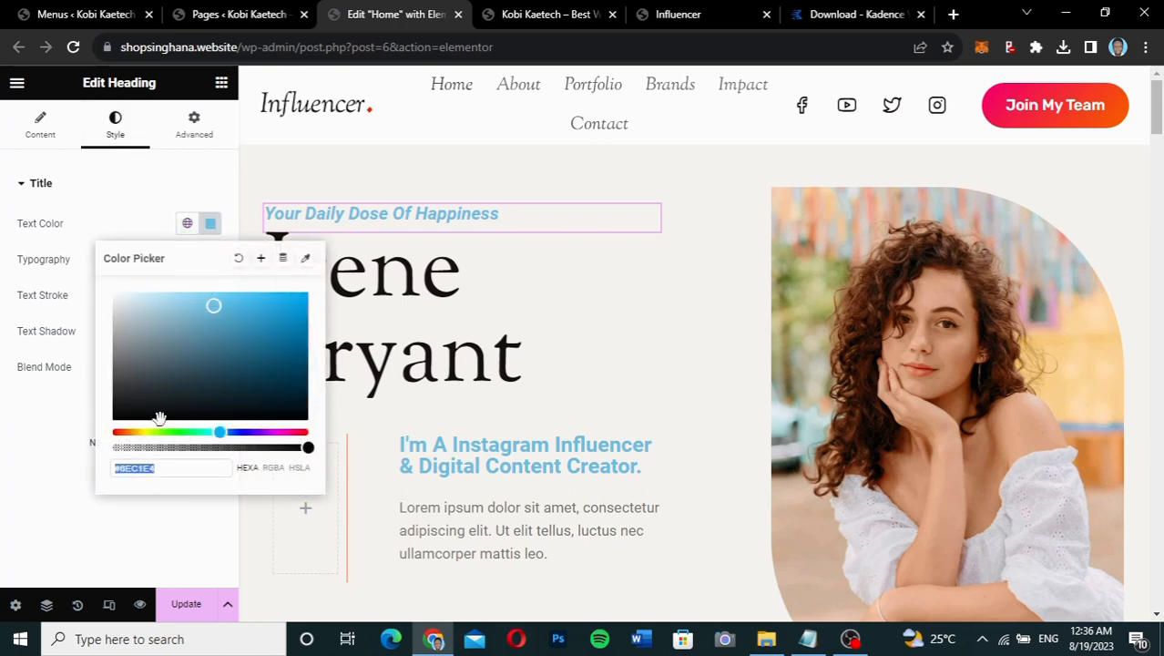
key(ctrl+v)
click(119, 223)
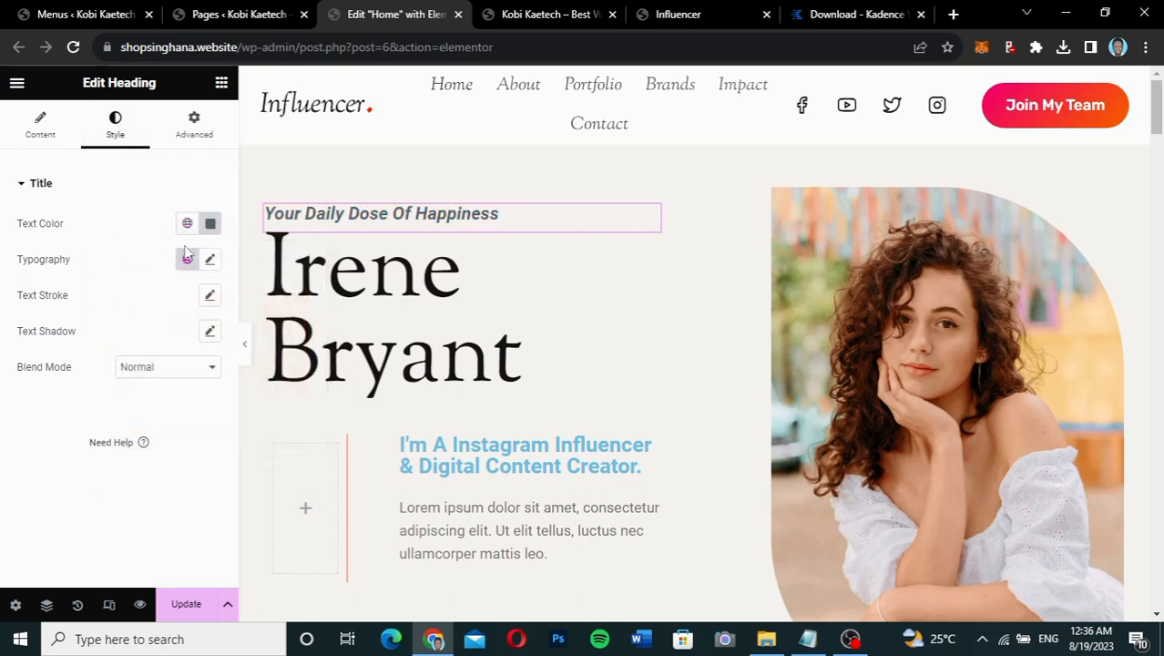
Set the tagline heading's font family to Sorts Mill Goudy in its typography settings
click(211, 262)
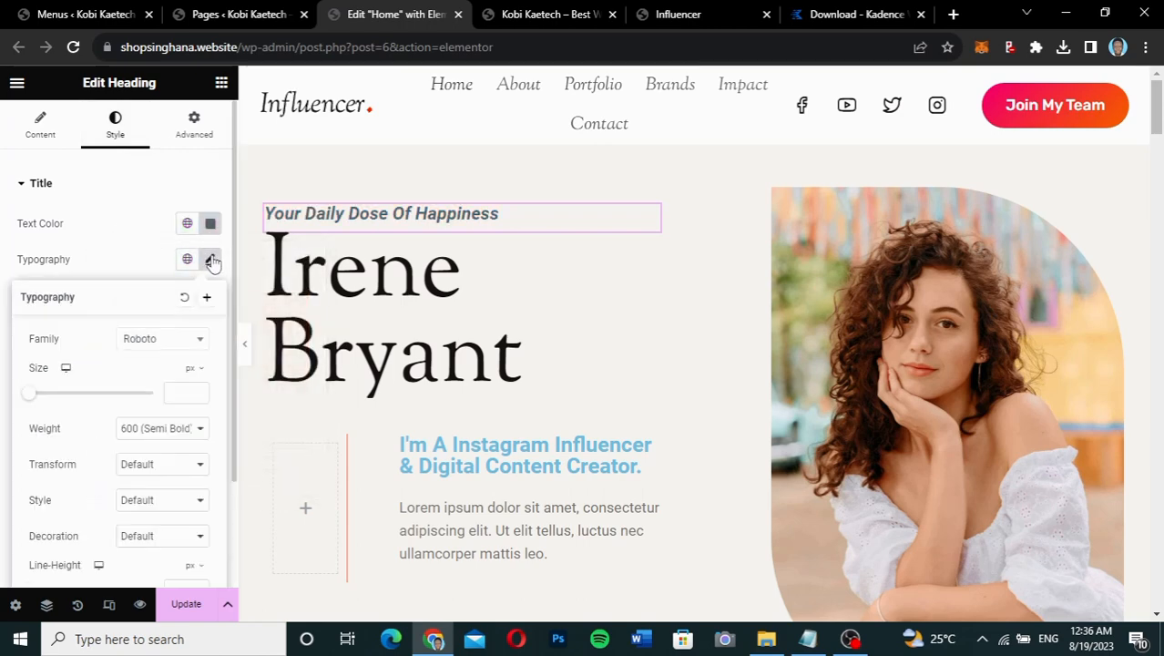
click(171, 338)
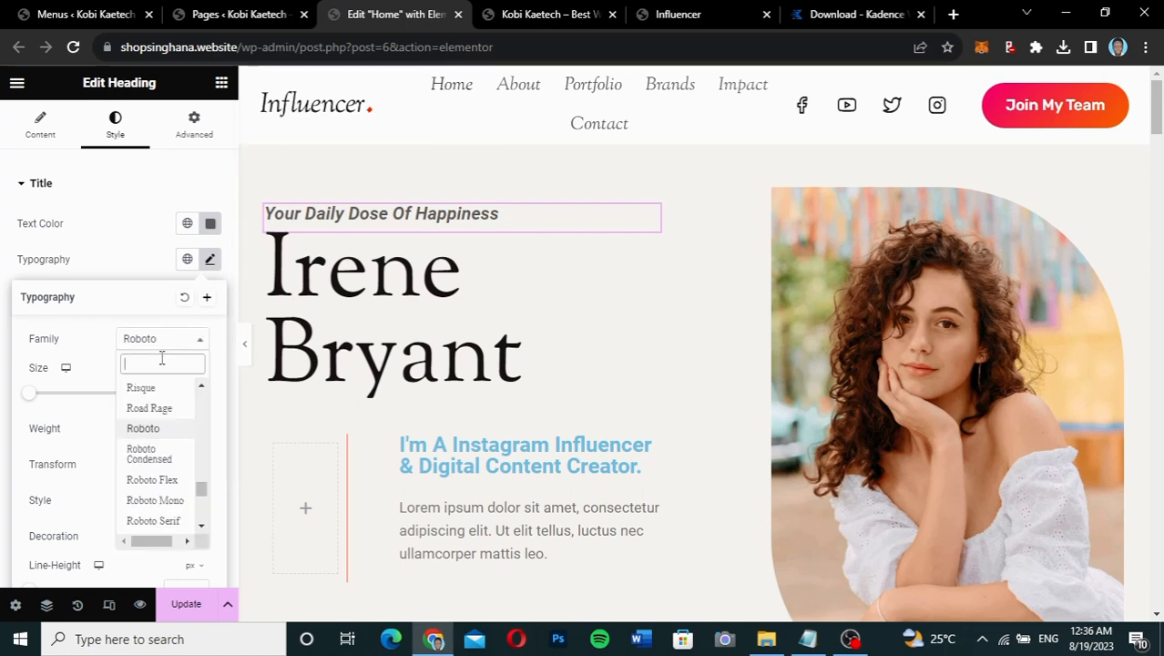
text(m)
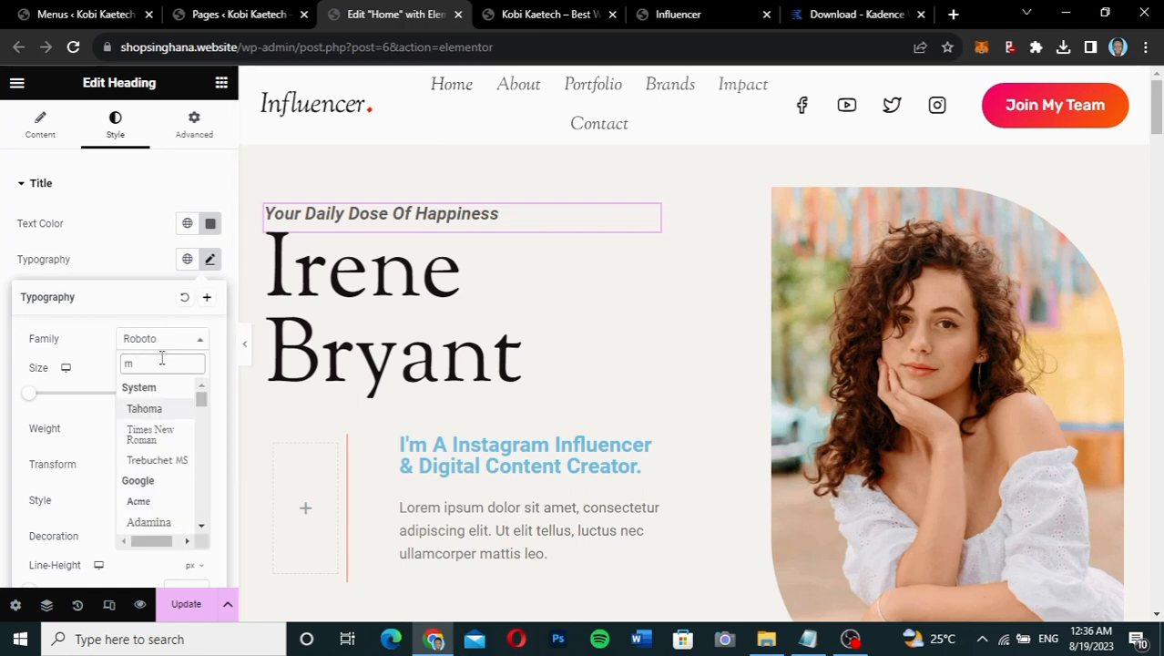
key(BackSpace)
text(sorts)
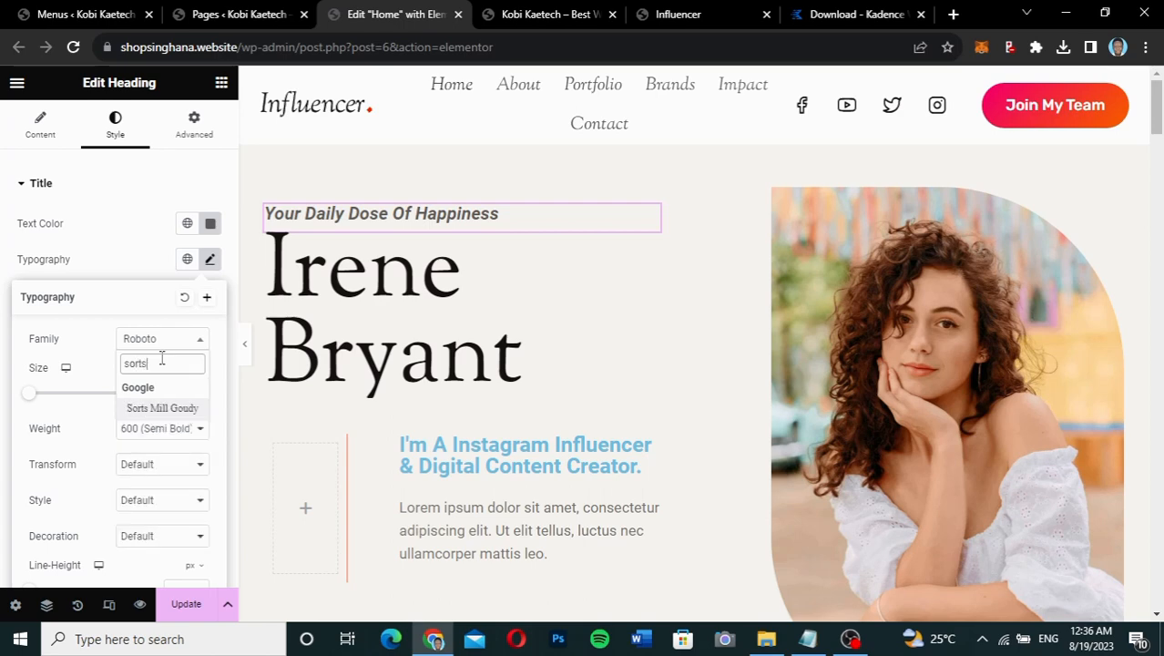
click(162, 408)
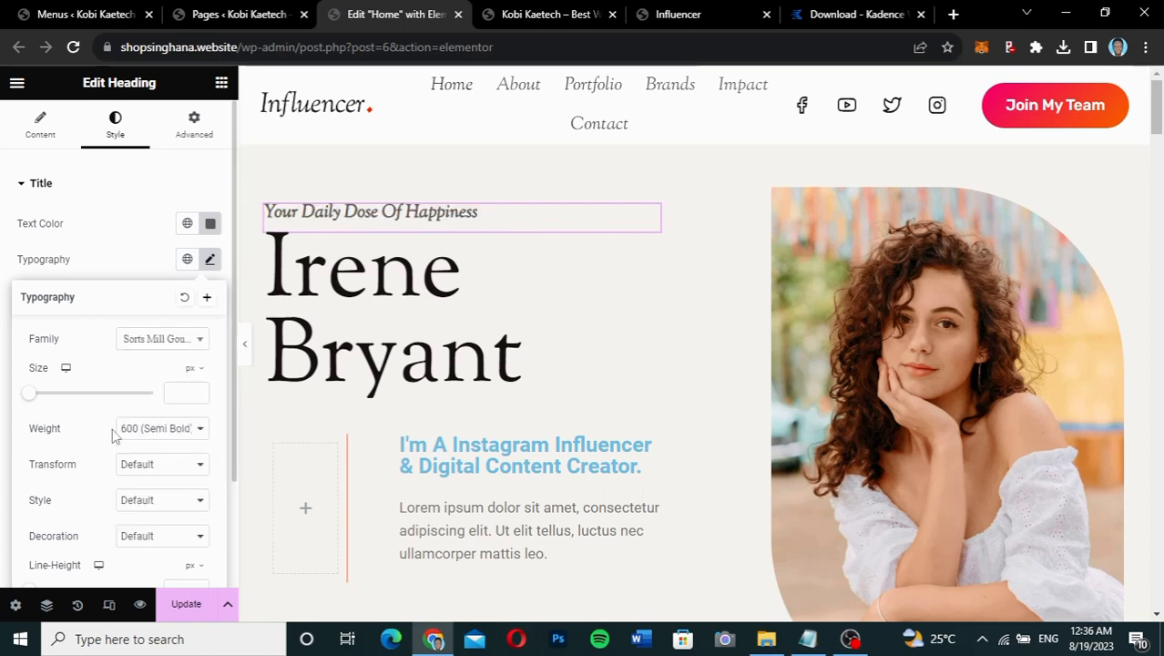
Set the tagline heading's font size to 21 px and its weight to 400 (Normal)
click(182, 394)
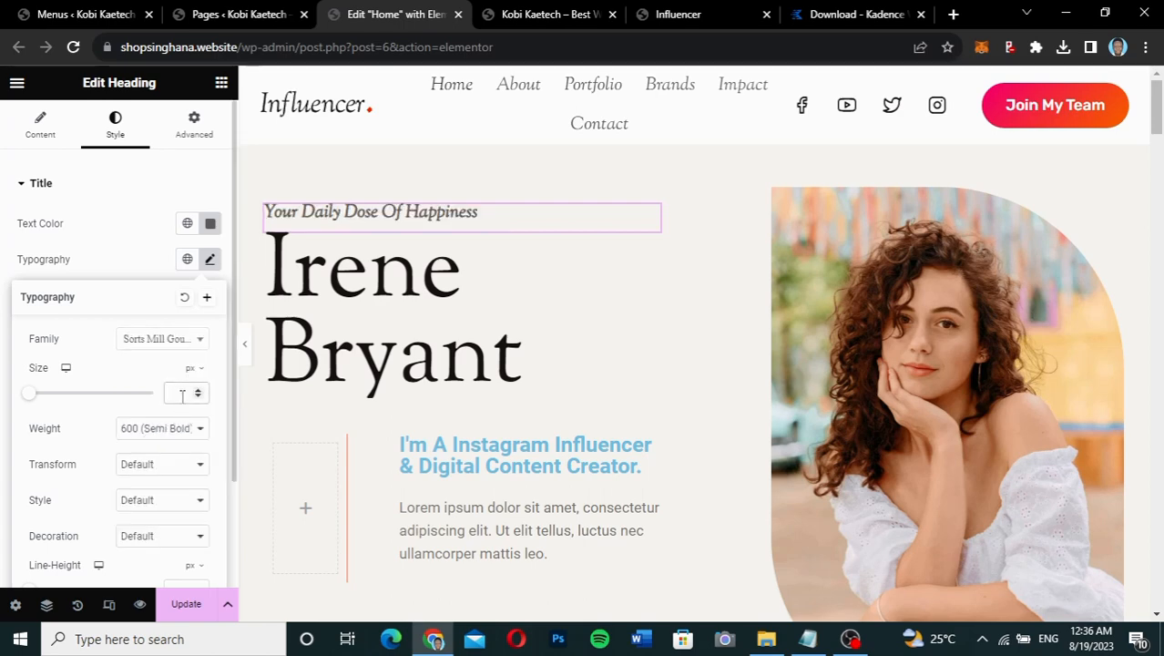
text(21)
click(175, 432)
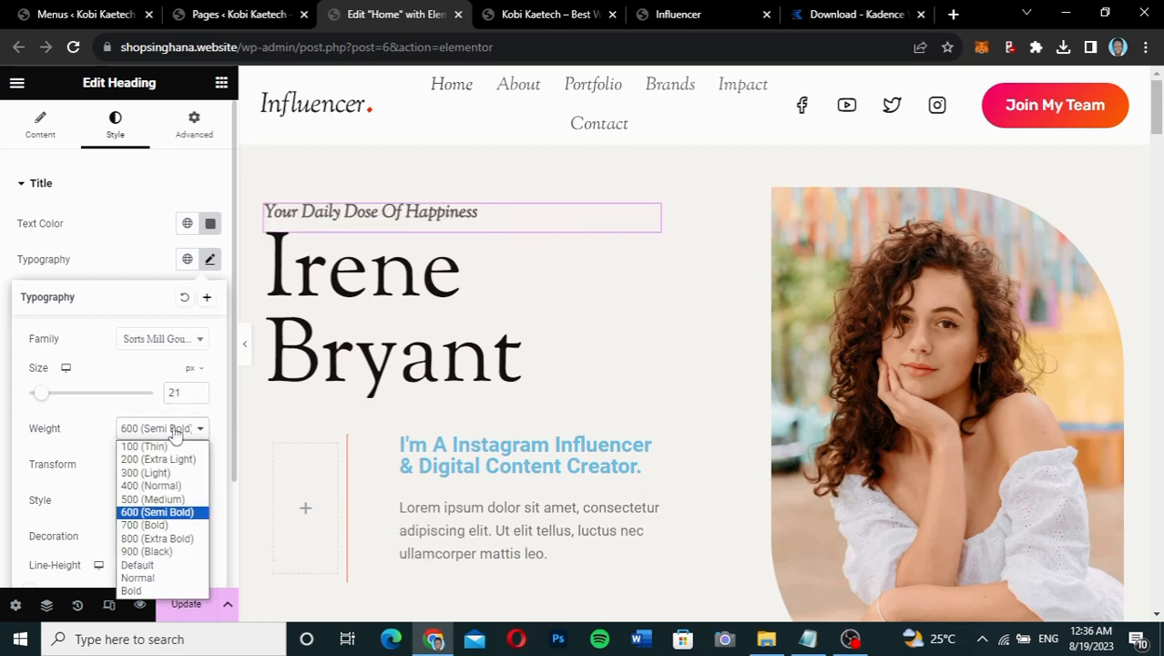
click(157, 487)
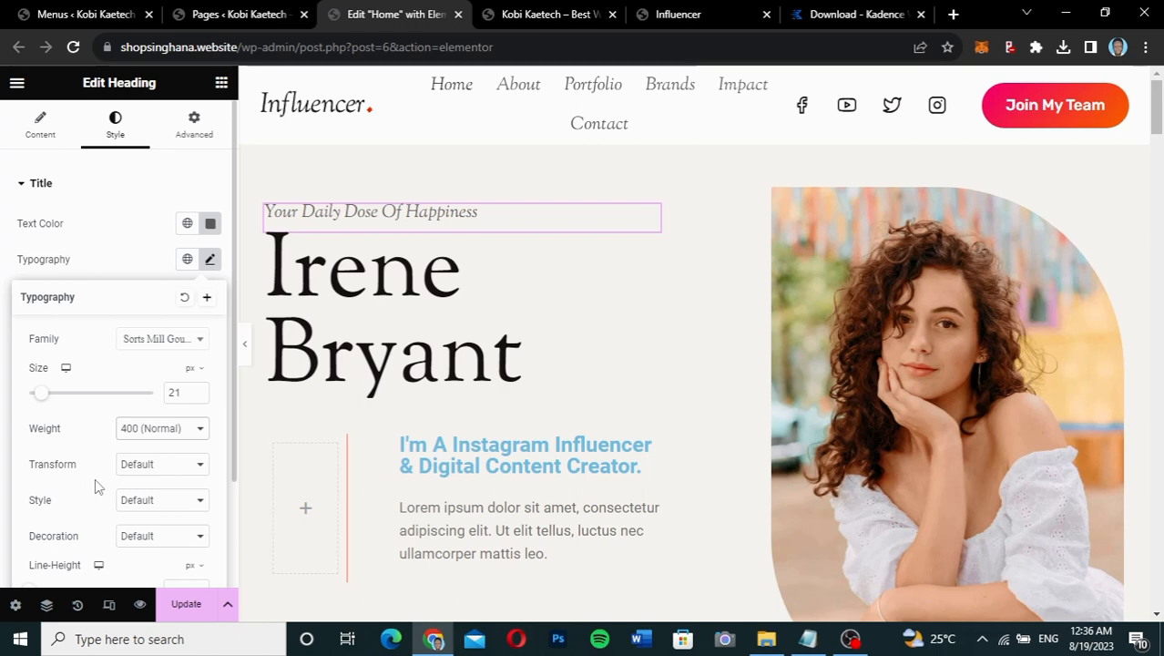
Set the tagline heading's line height to 25 px and its font style to Italic
scroll(95, 478, down, 1)
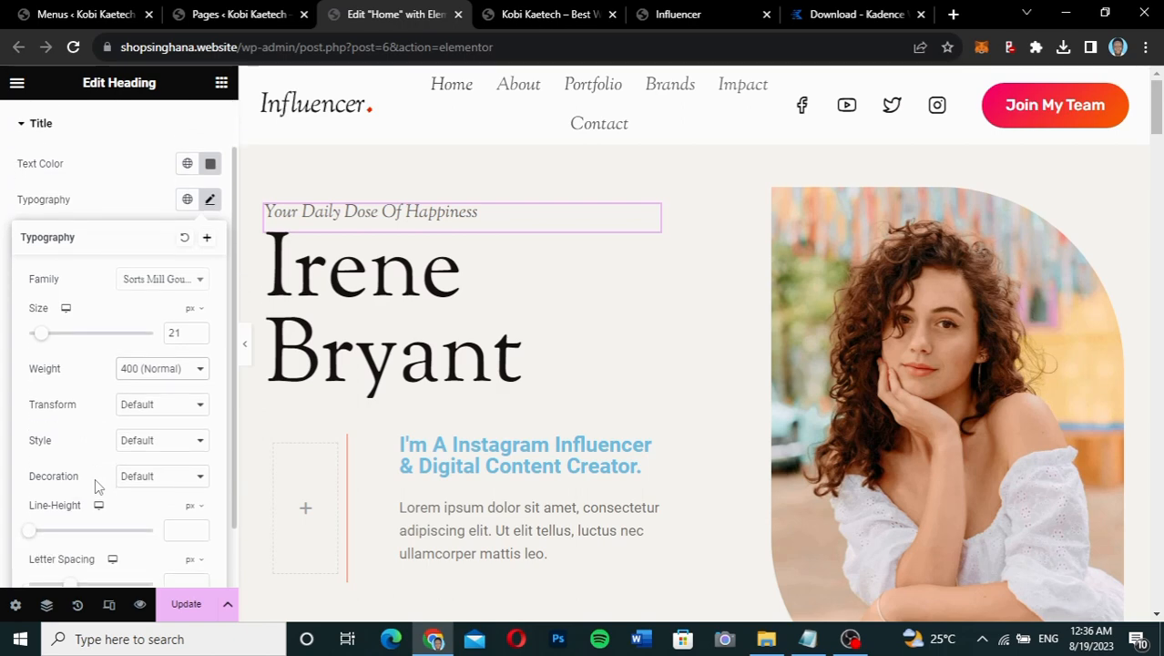
click(179, 524)
text(25)
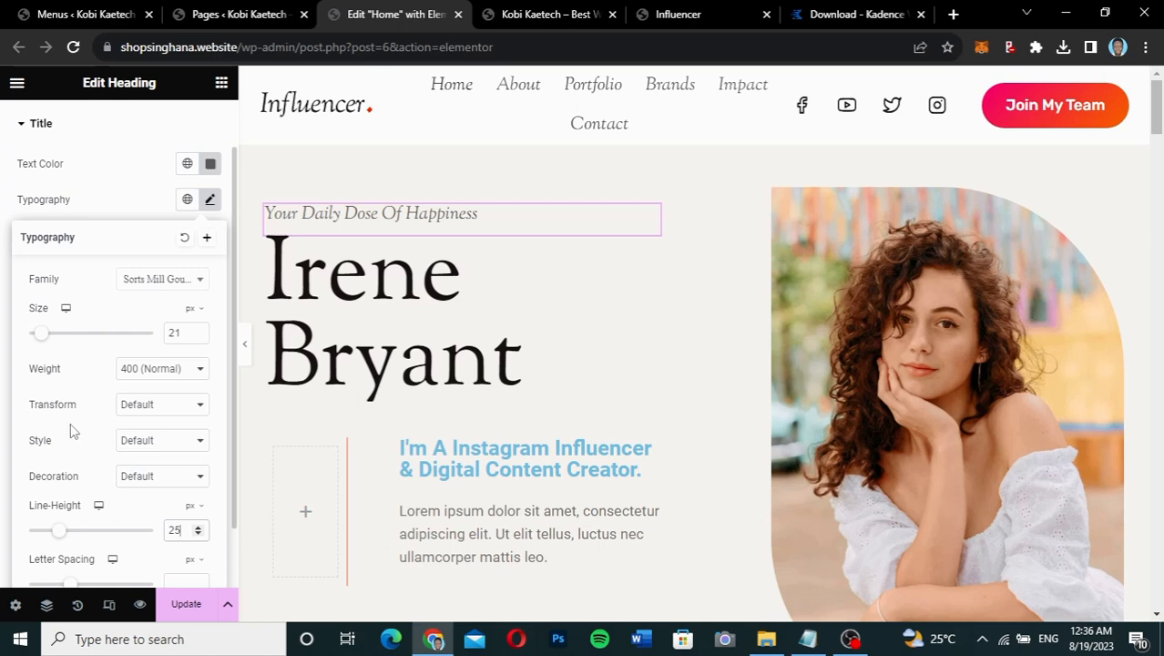
click(160, 442)
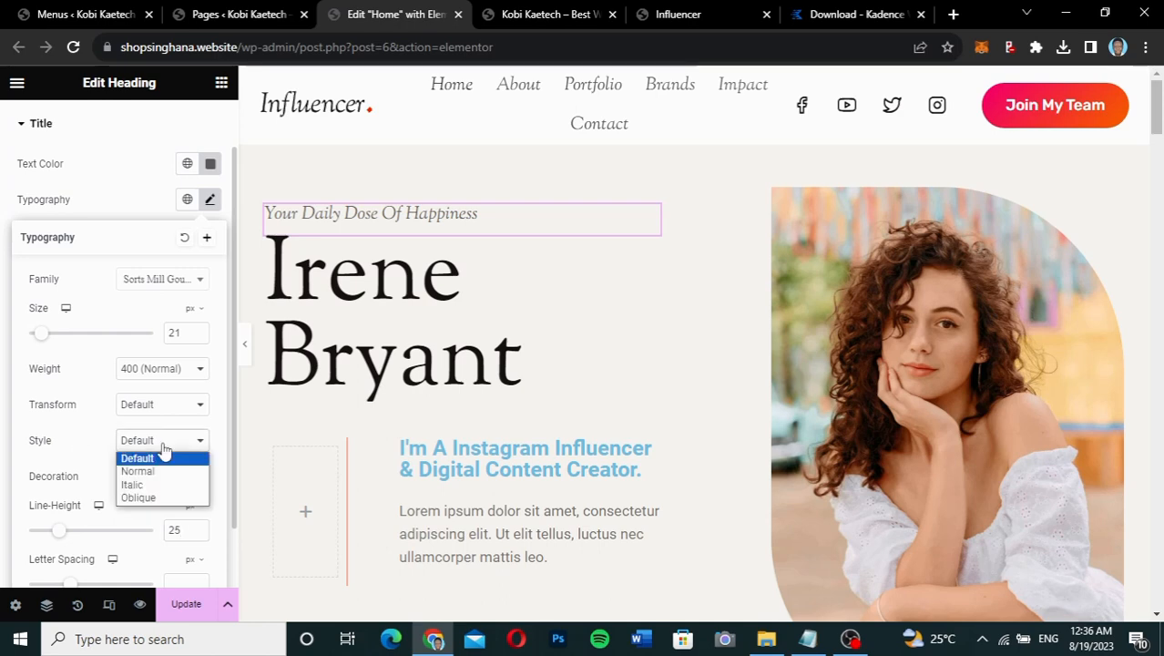
click(150, 492)
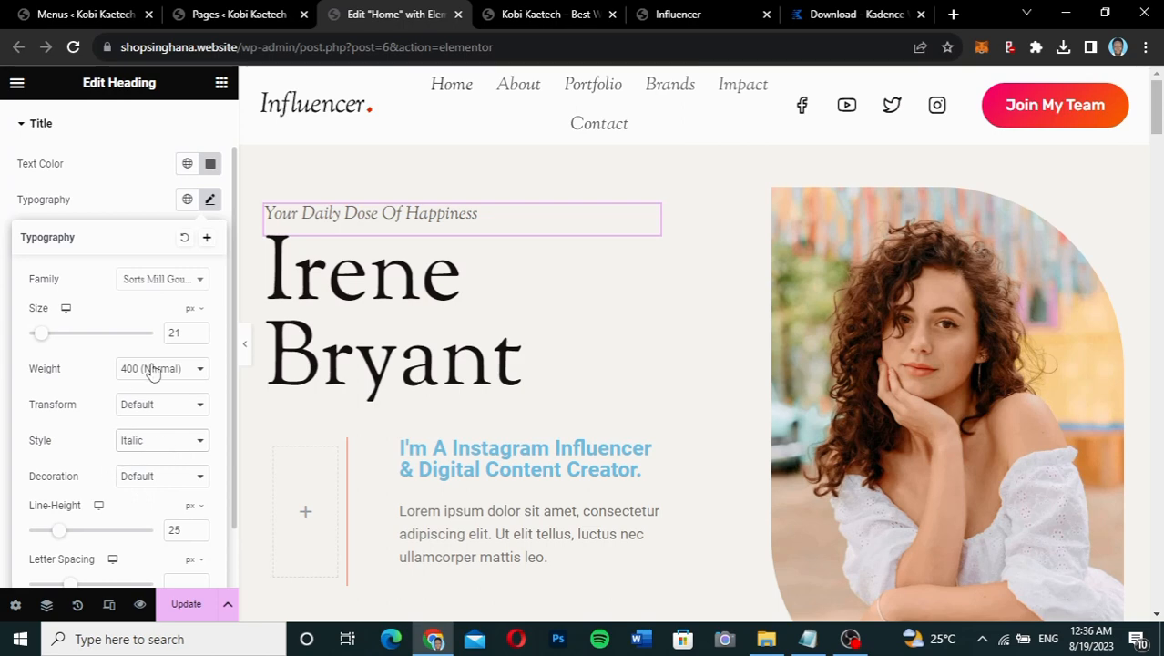
click(151, 407)
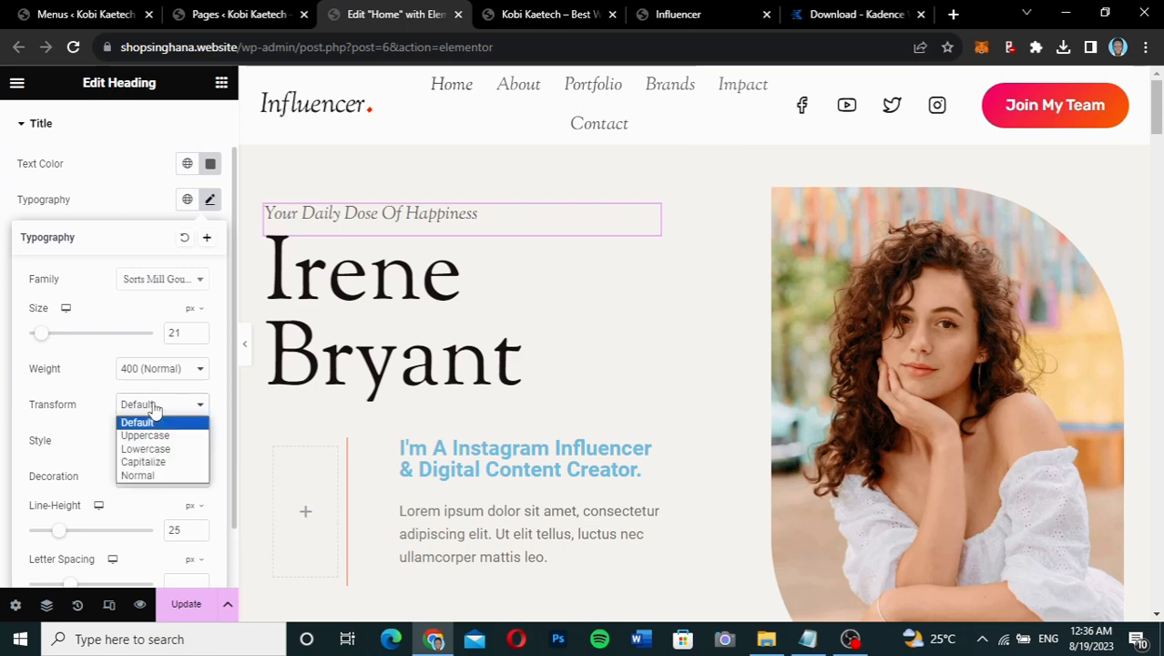
click(150, 407)
click(137, 476)
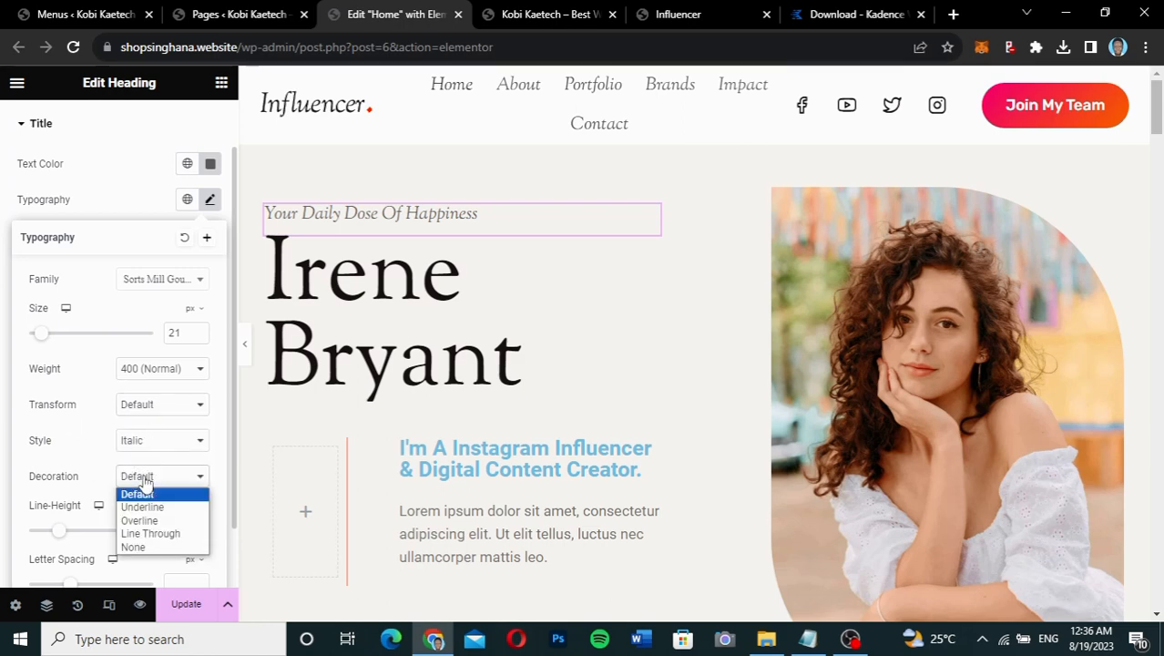
click(141, 478)
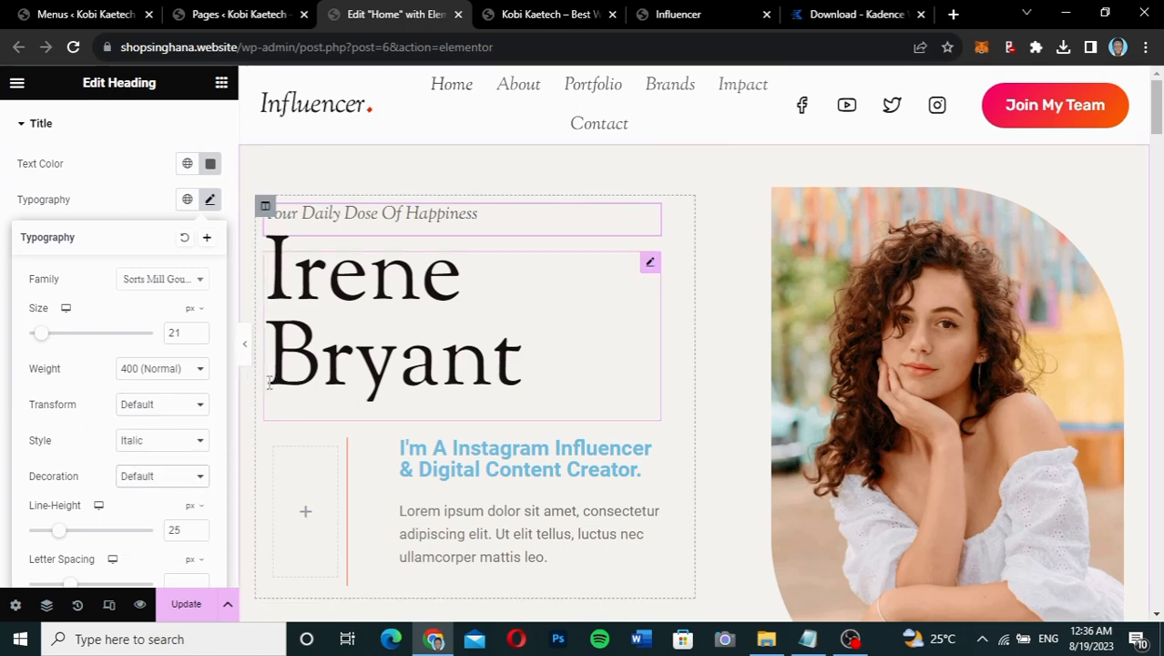
Preview the homepage hero section without the editing panel, restore the panel, and save the page changes
click(246, 358)
click(246, 358)
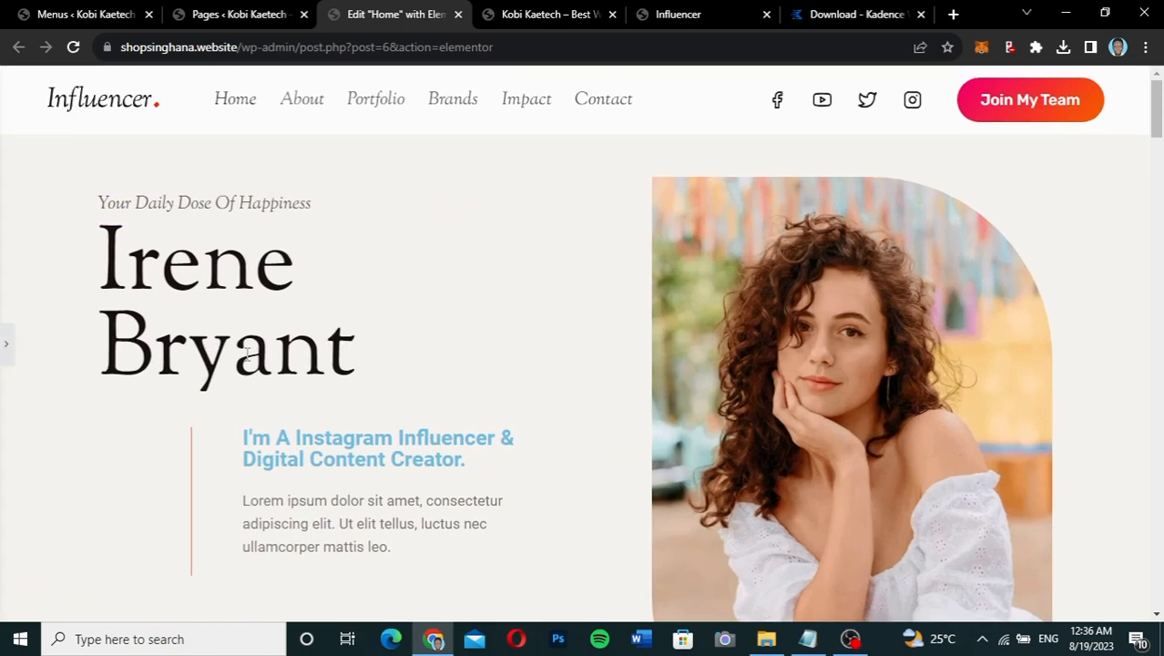
click(8, 352)
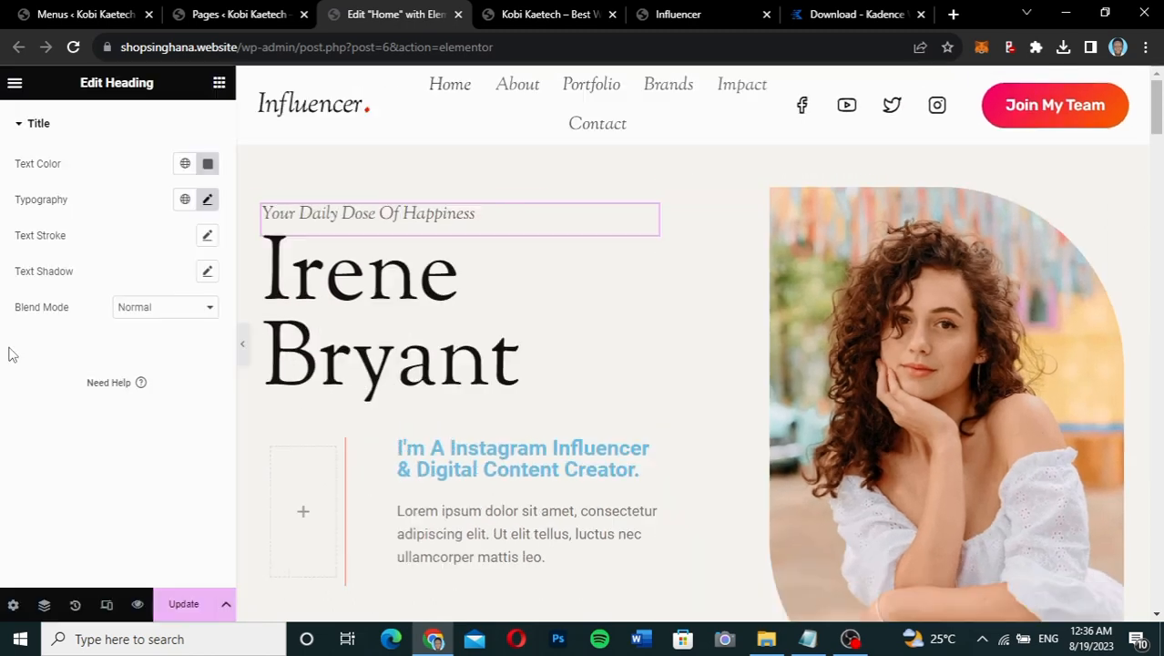
click(189, 607)
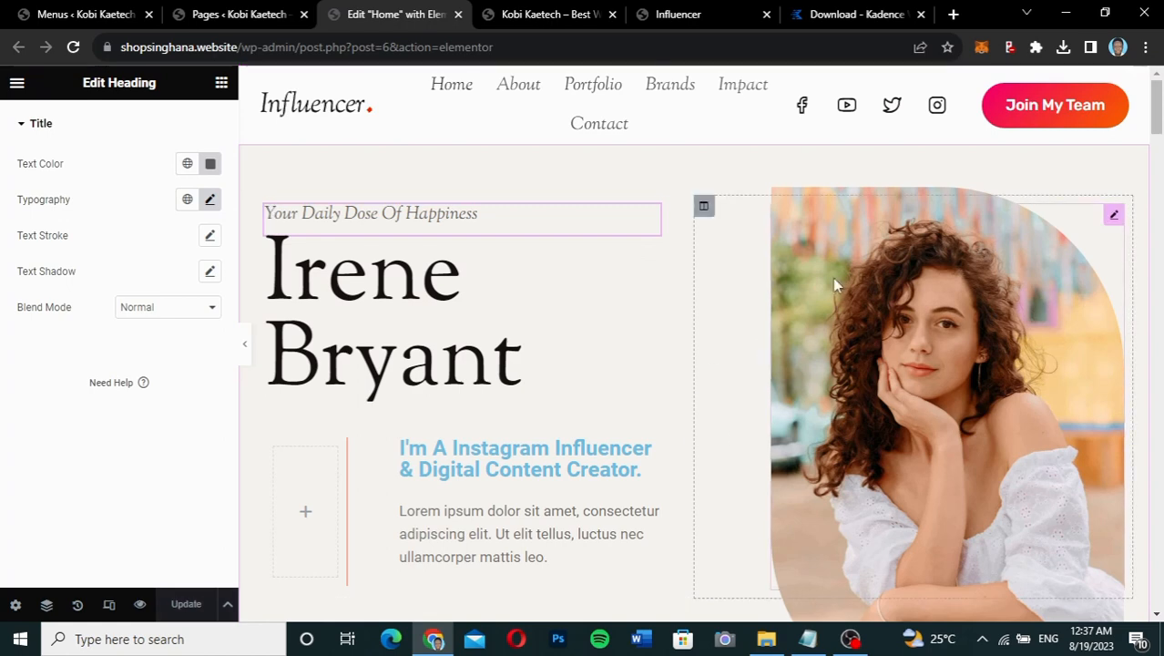
Replace the hero portrait with the image _edb76149-afd0-43ac-9a32-b79a2bb7aa9e.jpeg uploaded from the Downloads folder
scroll(923, 433, down, 1)
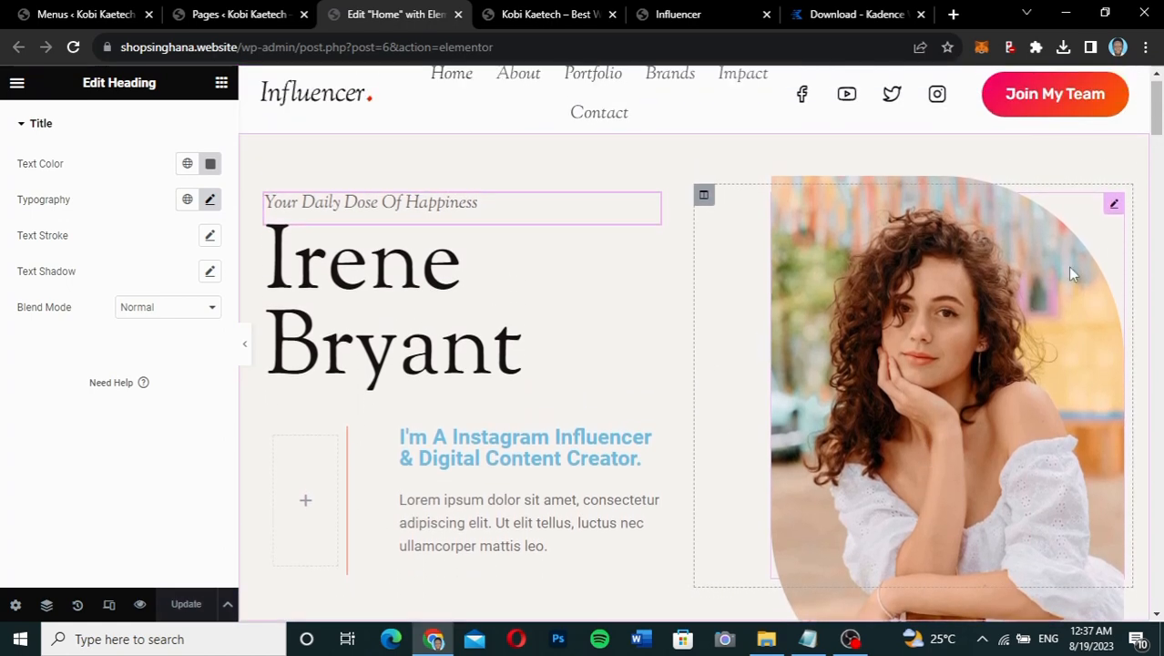
click(1113, 206)
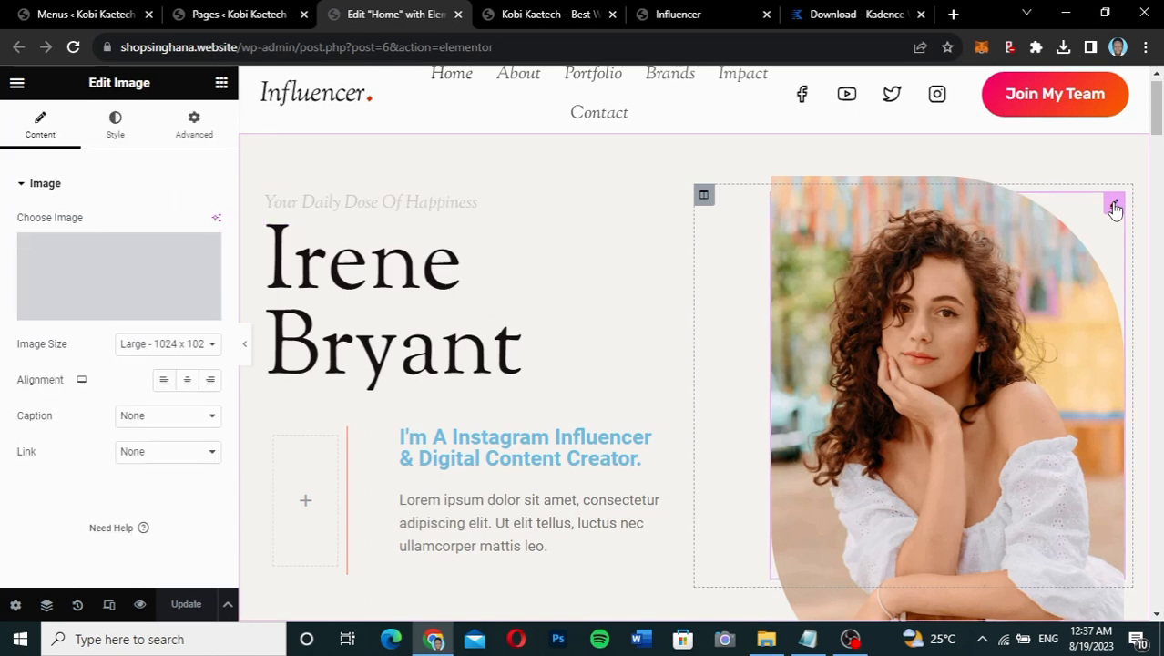
click(120, 274)
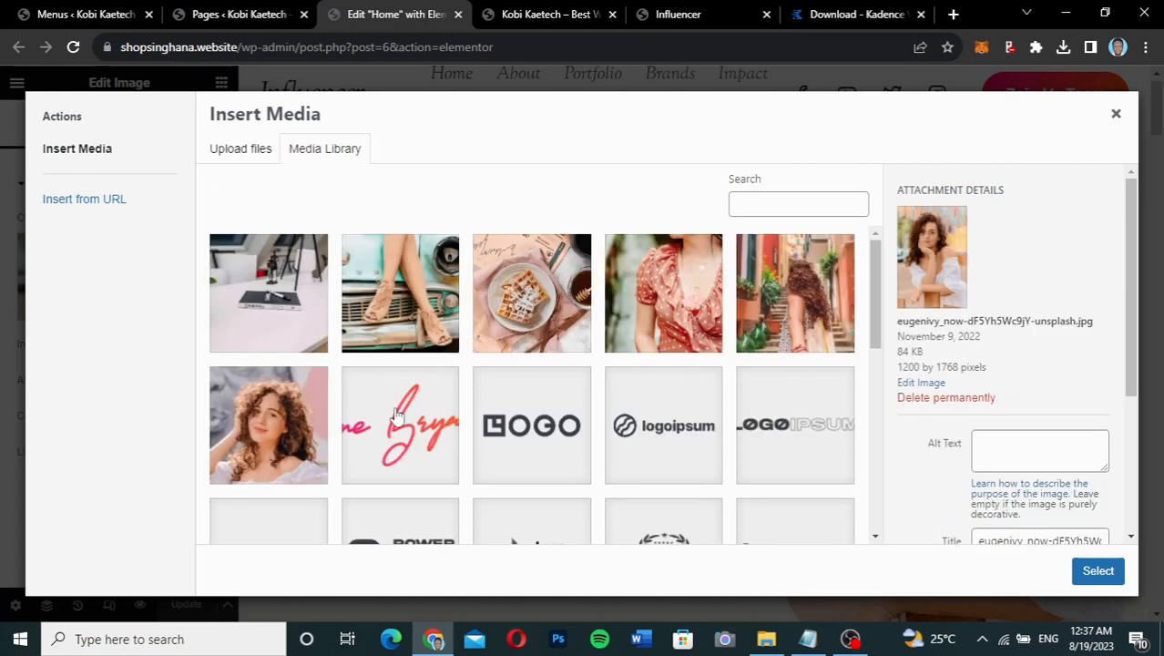
click(247, 160)
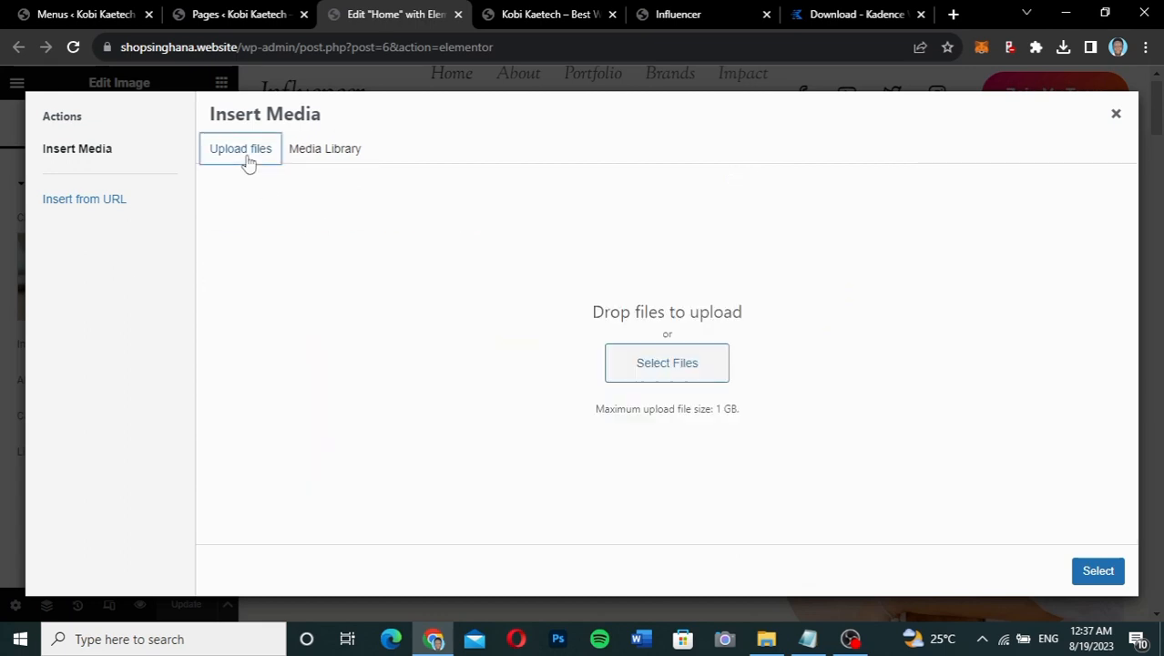
click(648, 371)
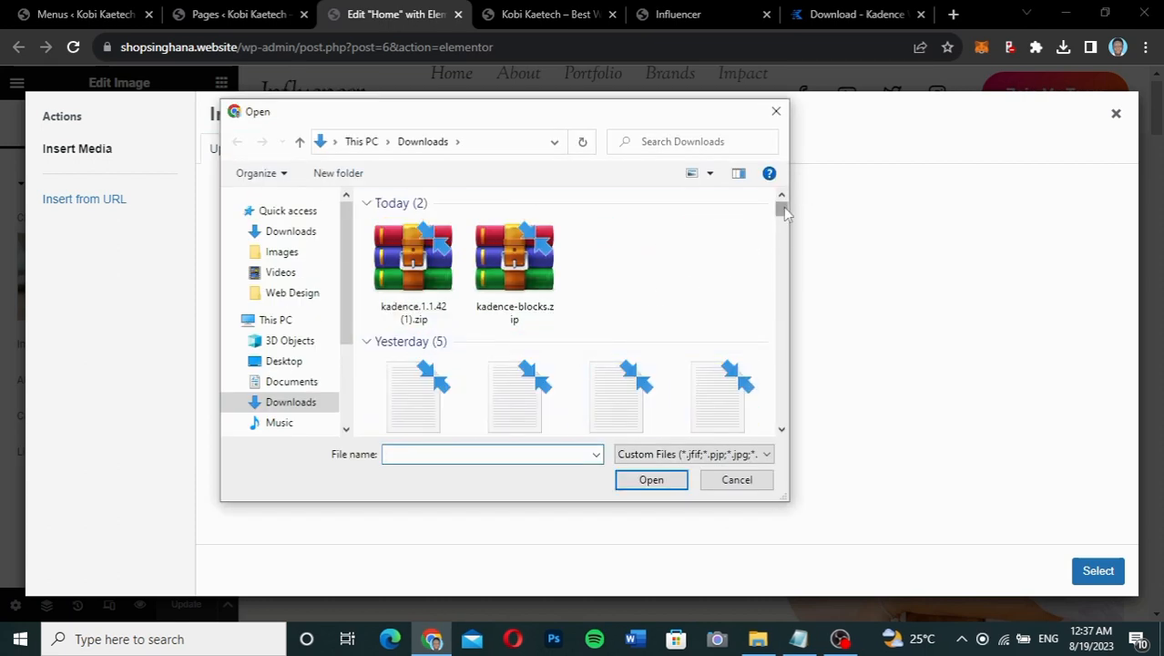
drag(783, 207, 785, 287)
click(522, 309)
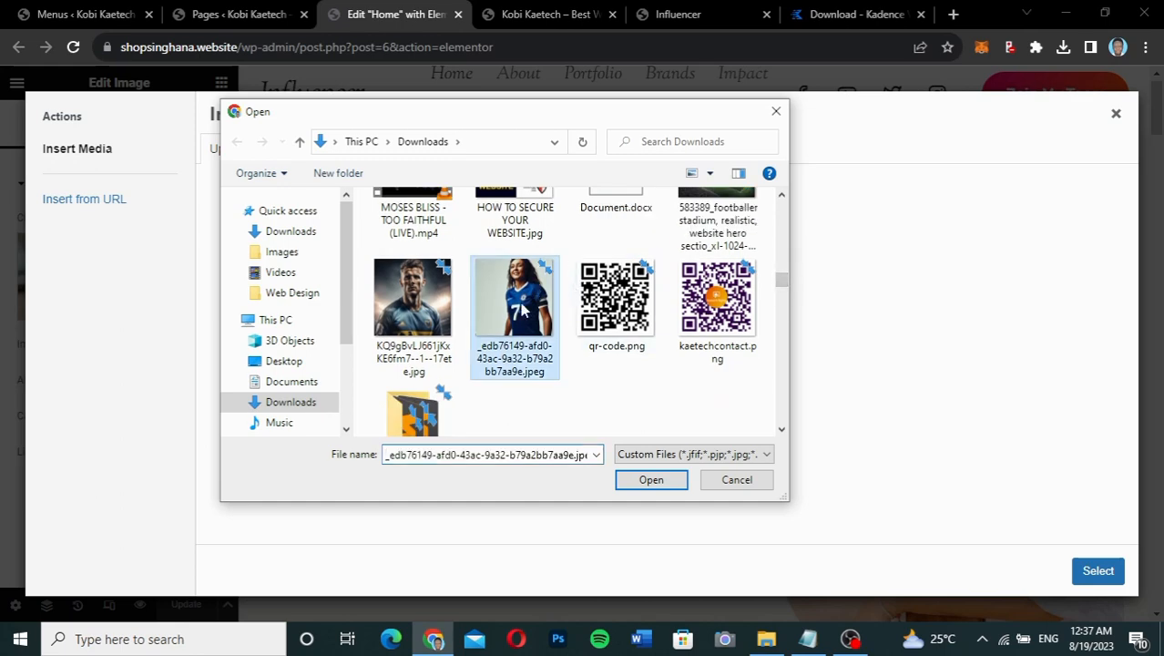
click(647, 479)
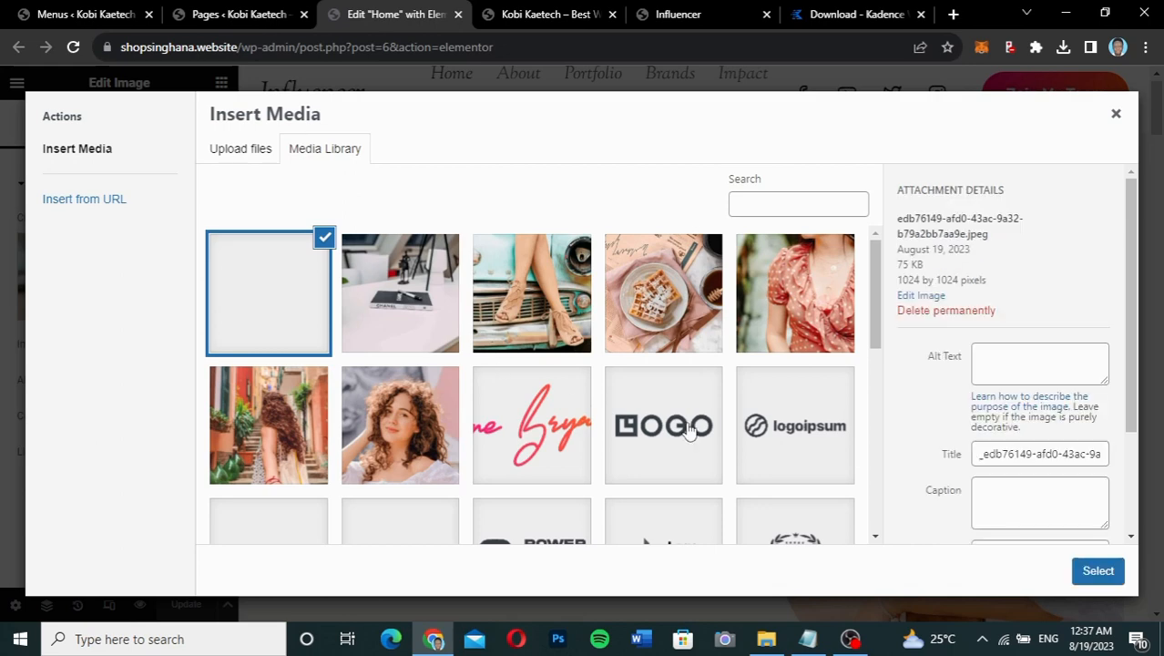
click(1097, 570)
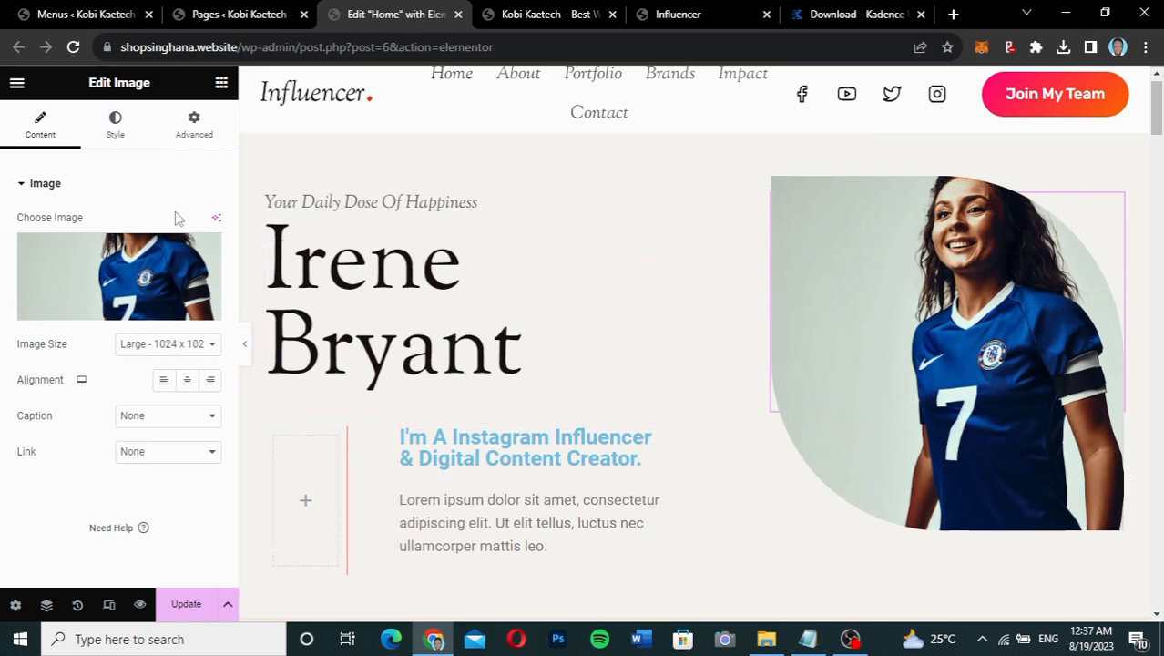
Set the hero image's right and left border radius values to 100 px each
click(116, 128)
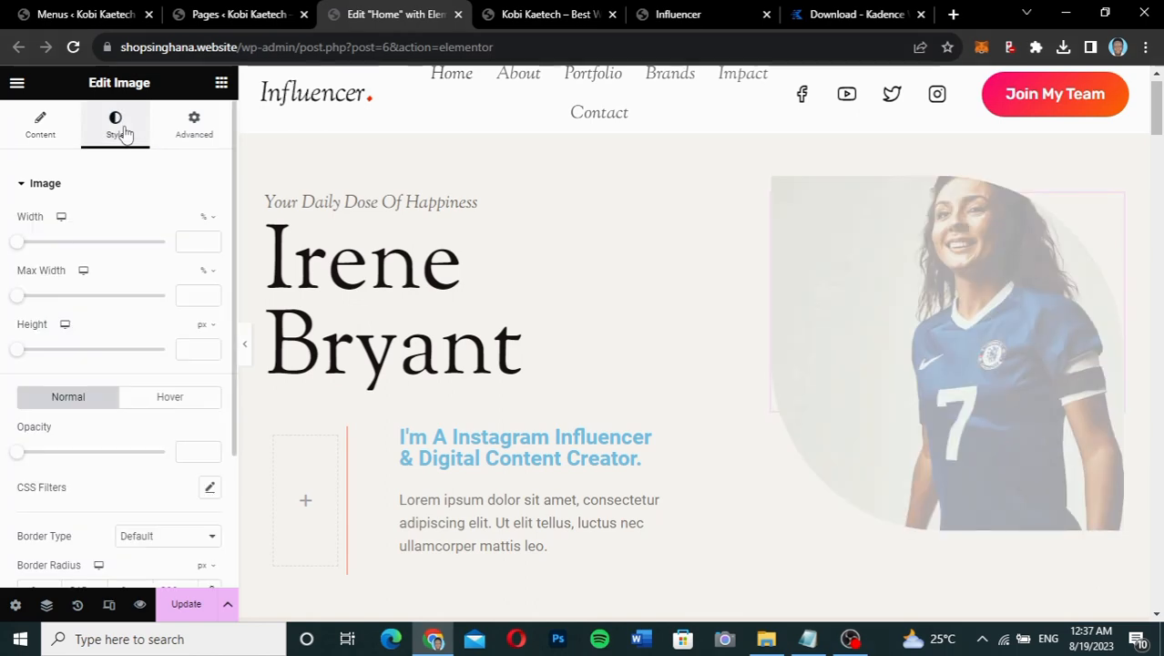
scroll(116, 519, down, 2)
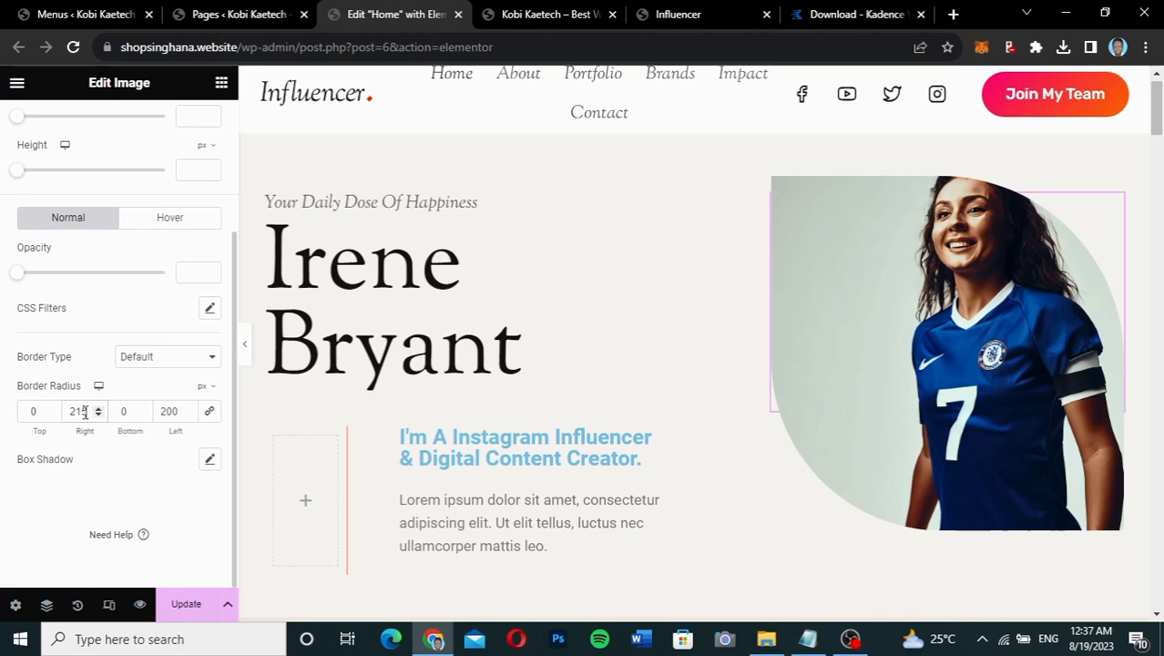
drag(85, 412, 58, 411)
text(100)
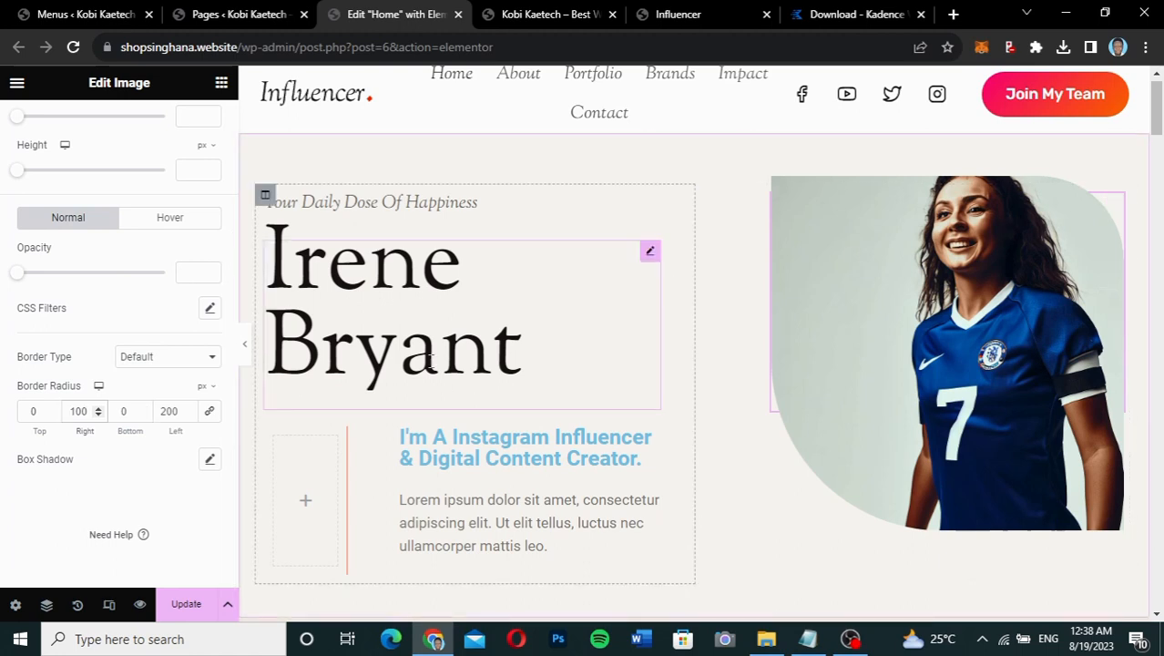
double_click(170, 411)
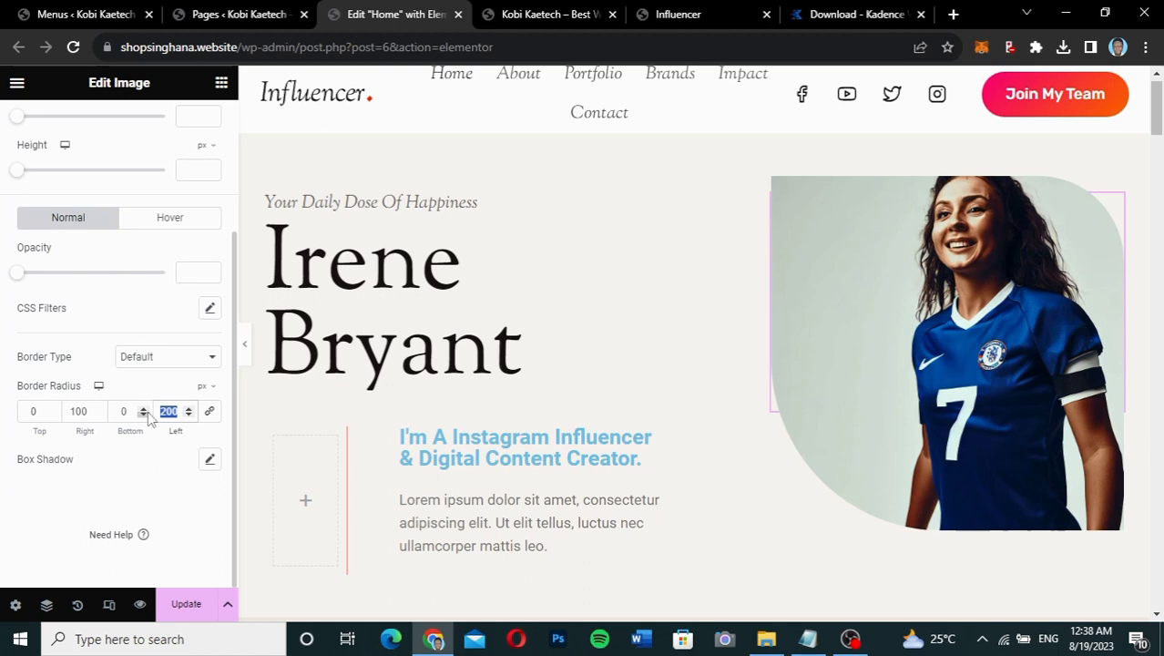
text(100)
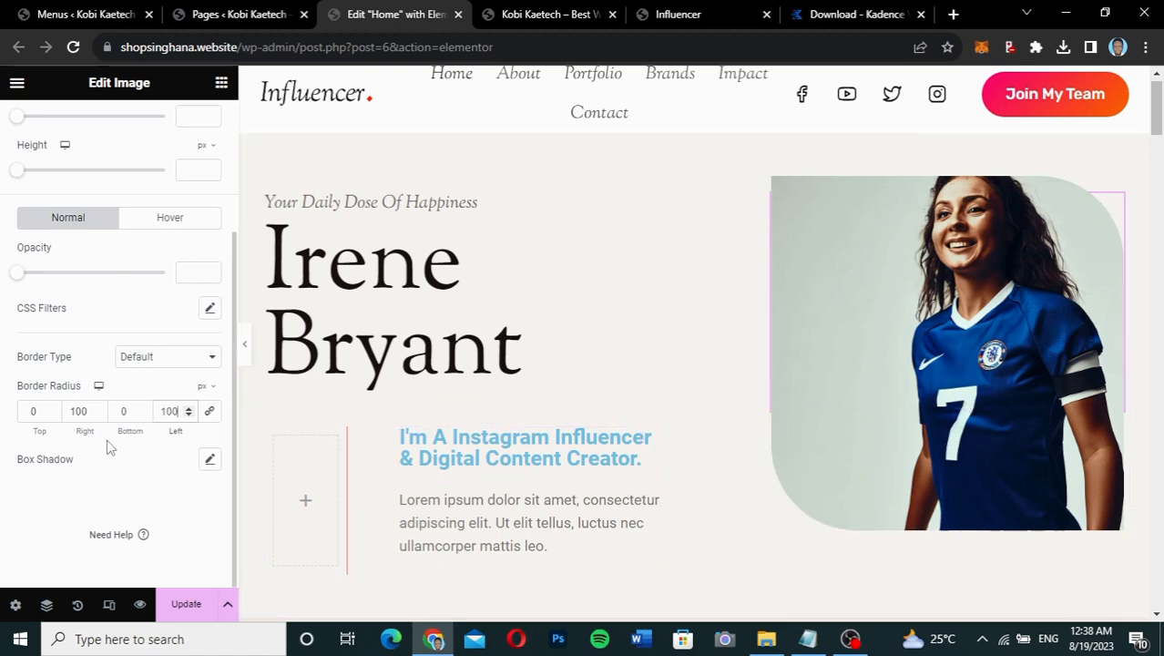
Undo the border radius changes made to the hero image's right and left values
key(BackSpace)
key(ctrl+z)
key(ctrl+z)
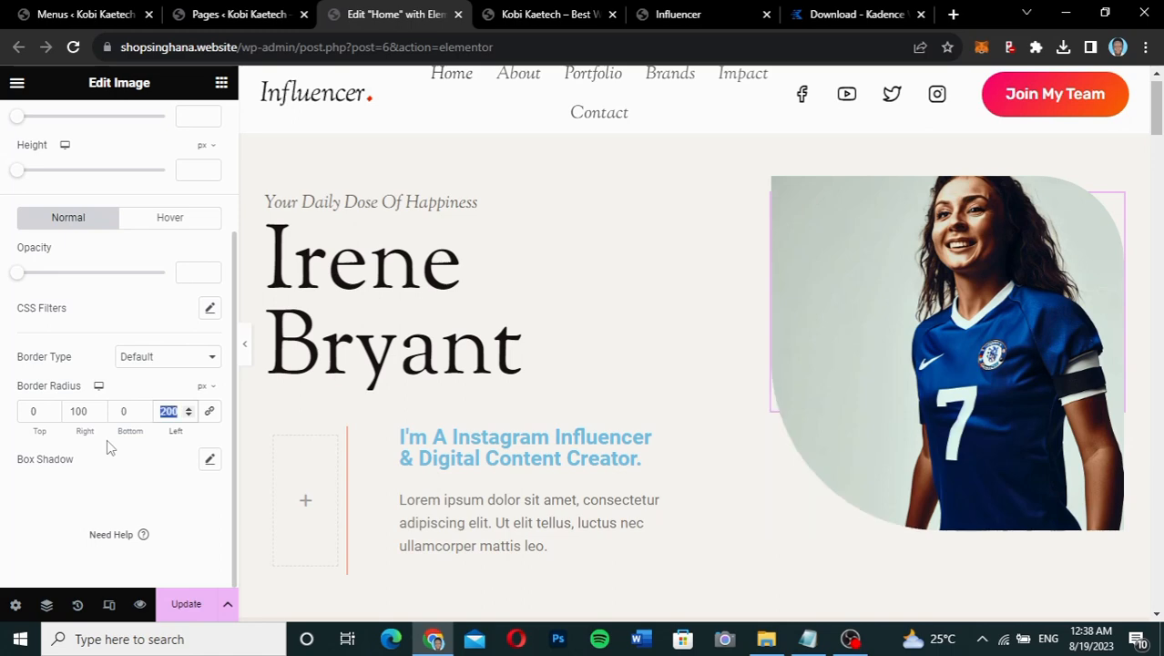
key(ctrl+z)
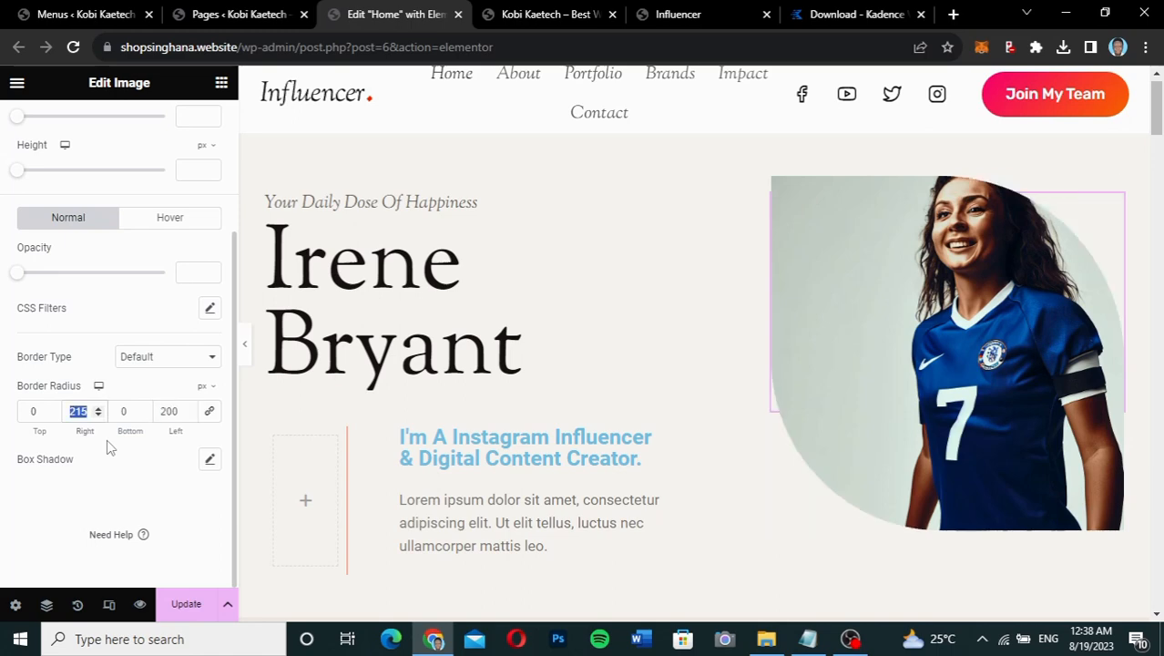
Change the hero image back to the media library portrait of the curly-haired woman resting her chin on her hand
scroll(168, 264, up, 3)
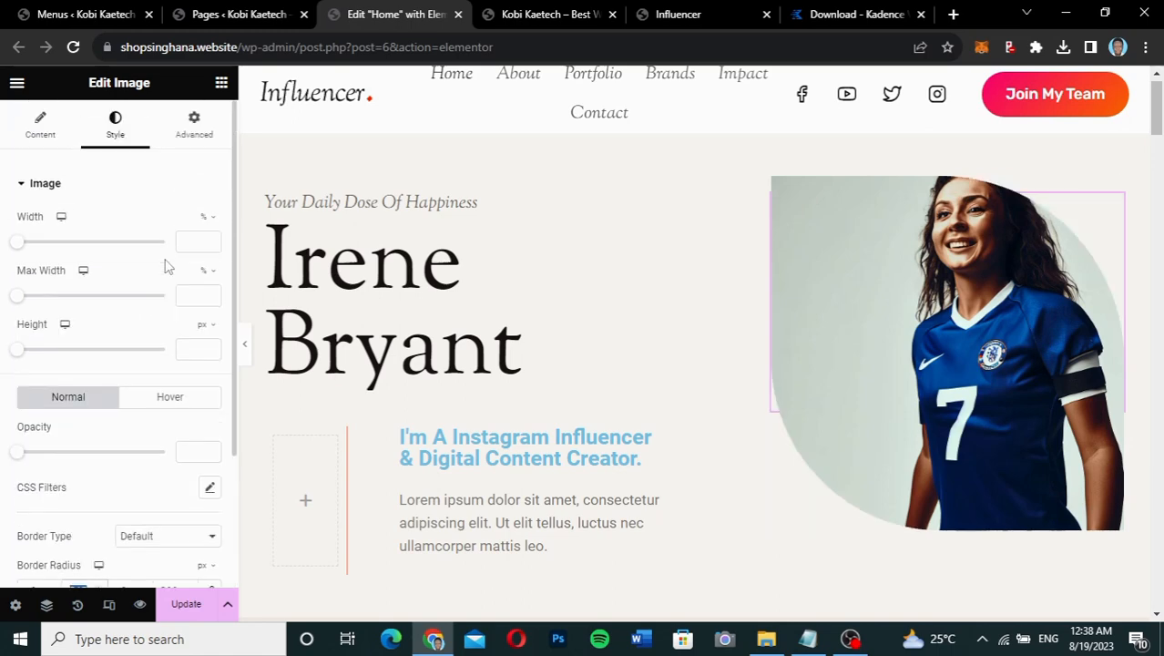
click(44, 137)
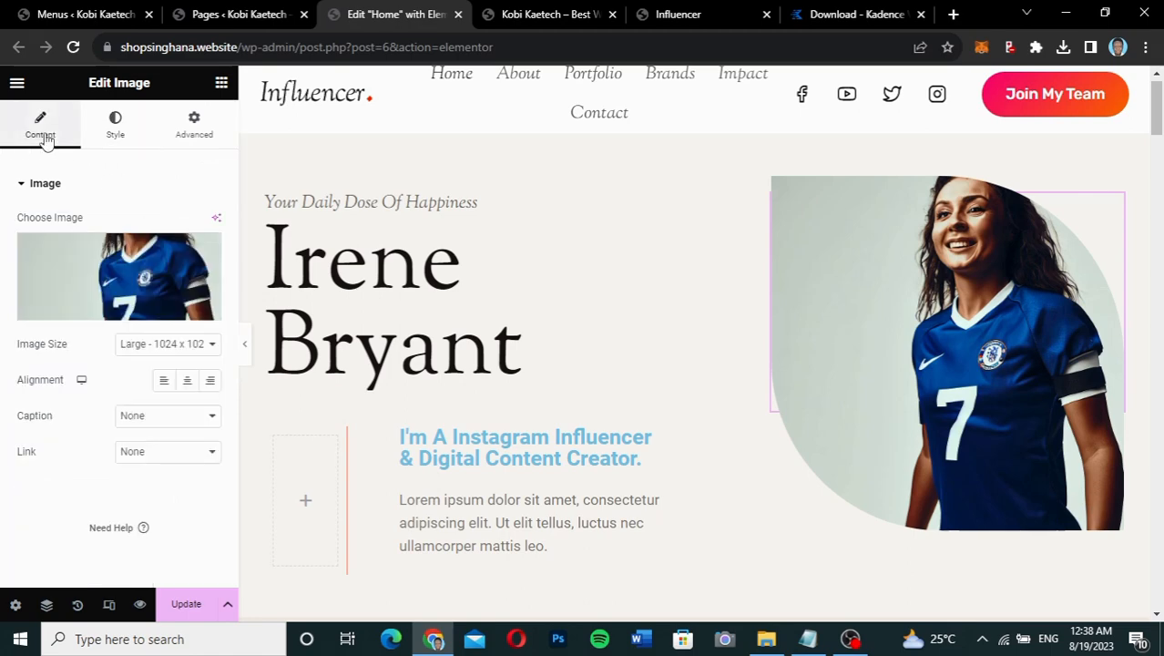
click(127, 262)
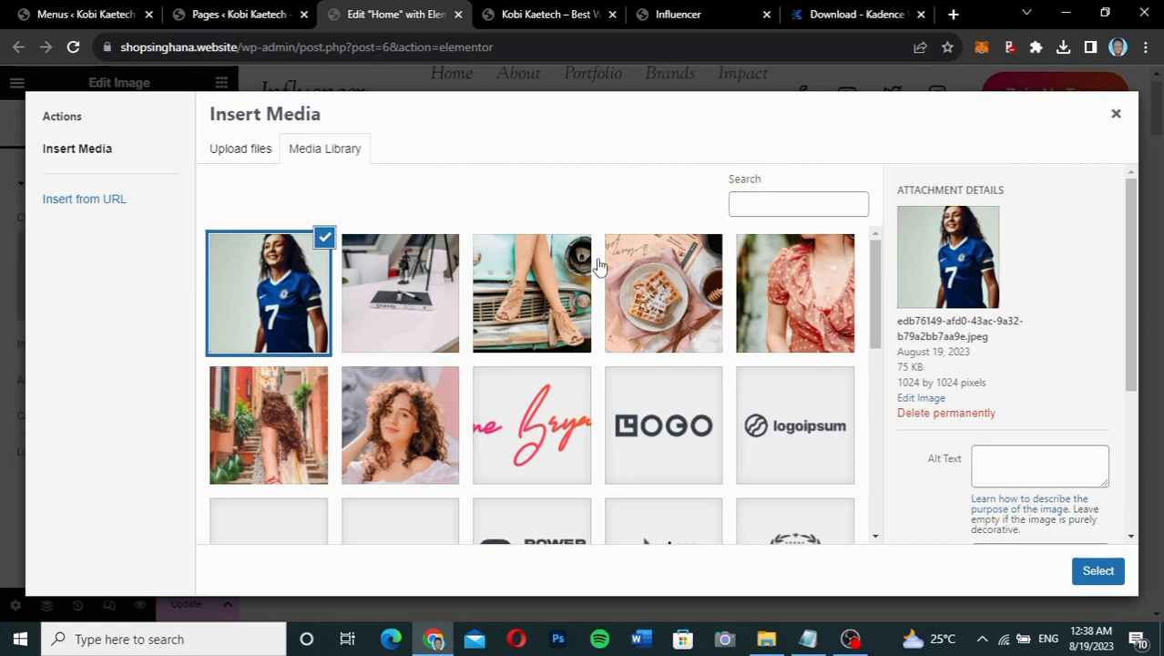
scroll(635, 333, down, 5)
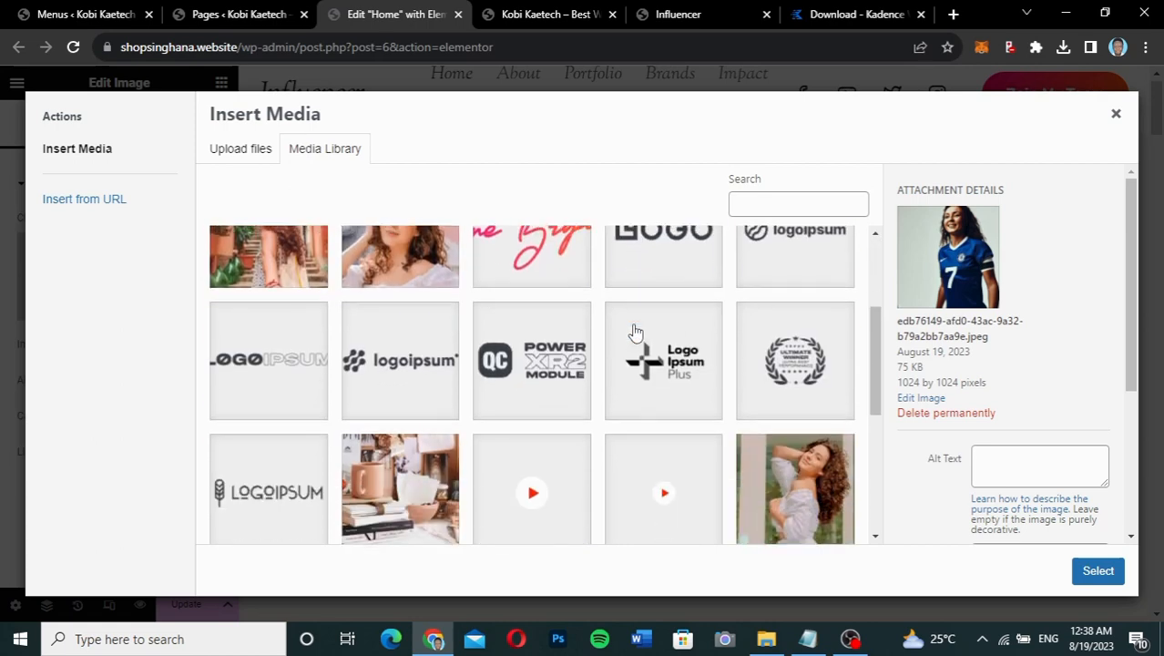
scroll(635, 332, down, 3)
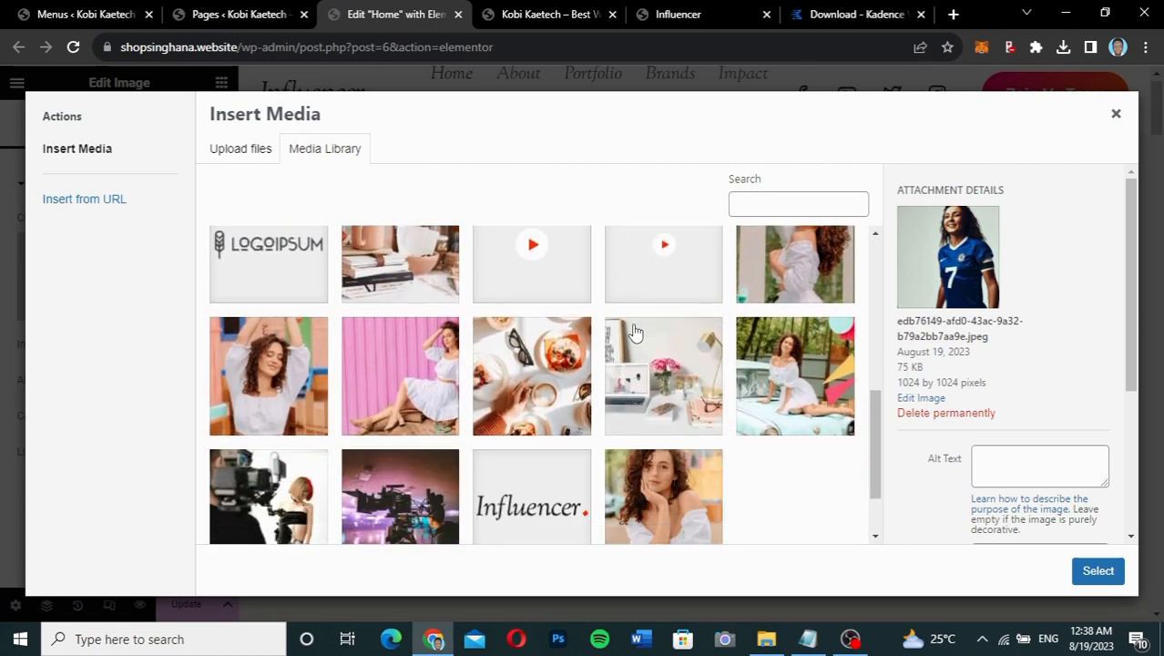
click(657, 414)
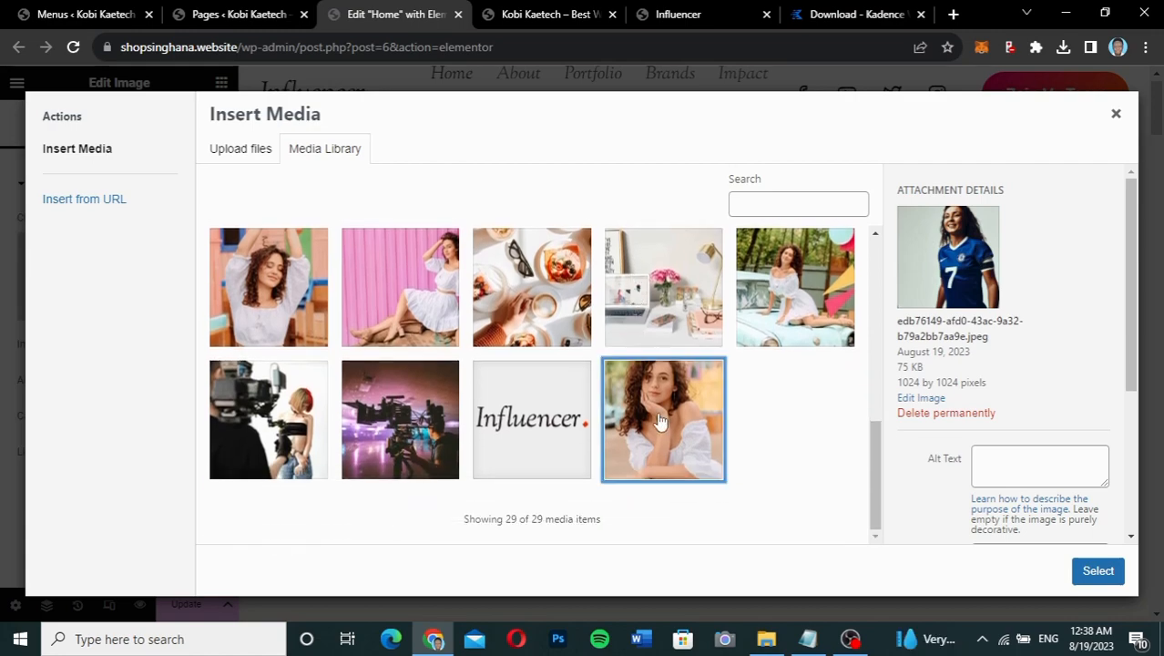
click(1098, 573)
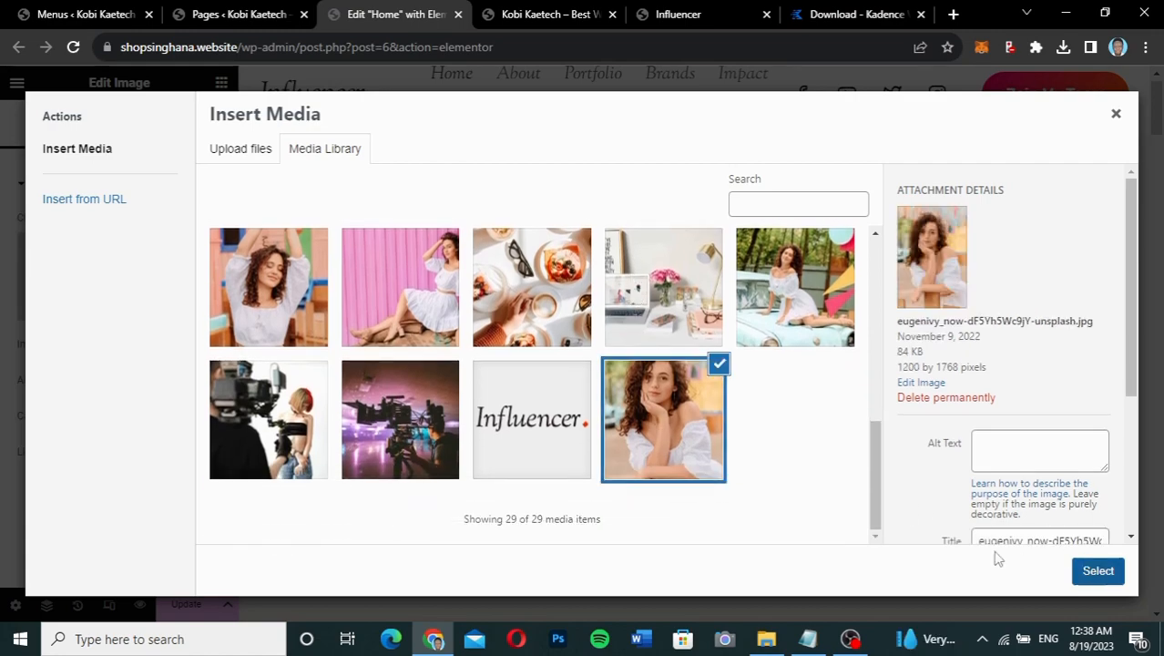
Examine the hero section's layout and the My Socials section with its subscriber and follower counters
scroll(781, 448, down, 3)
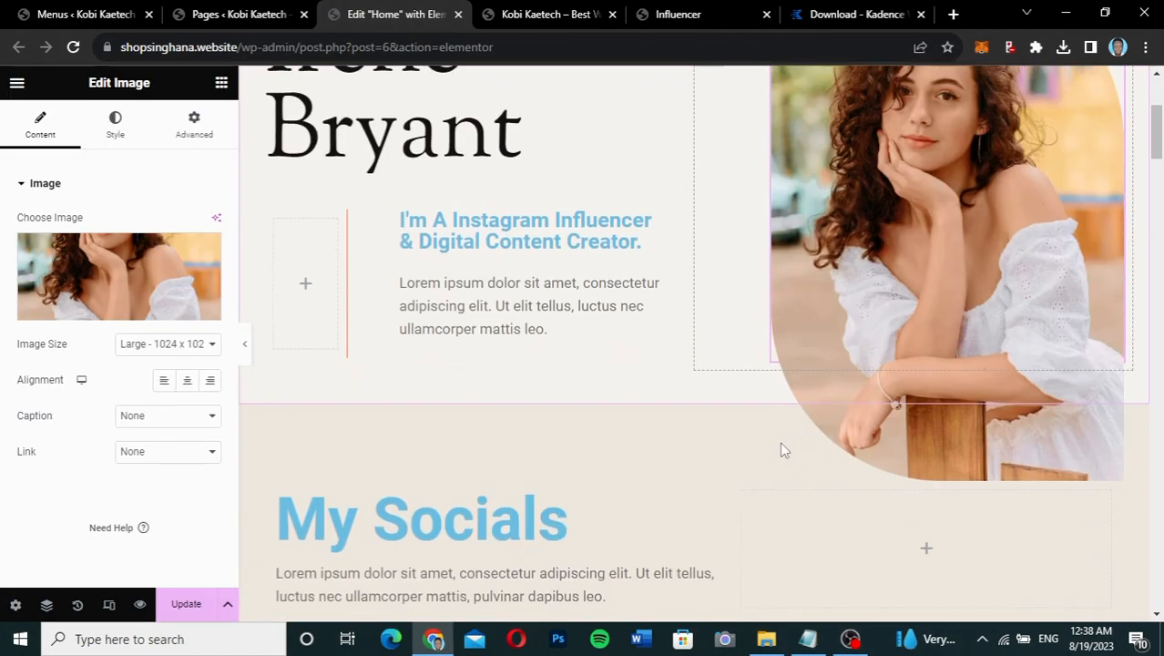
scroll(782, 448, up, 3)
scroll(781, 448, down, 3)
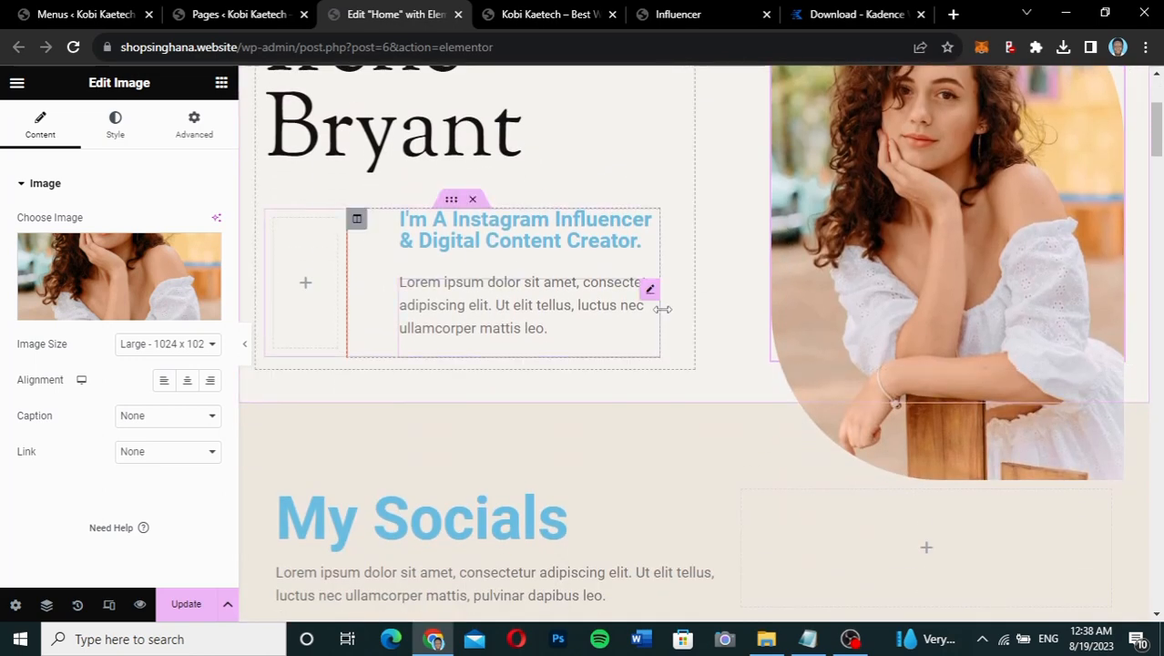
scroll(661, 310, up, 2)
scroll(662, 311, up, 1)
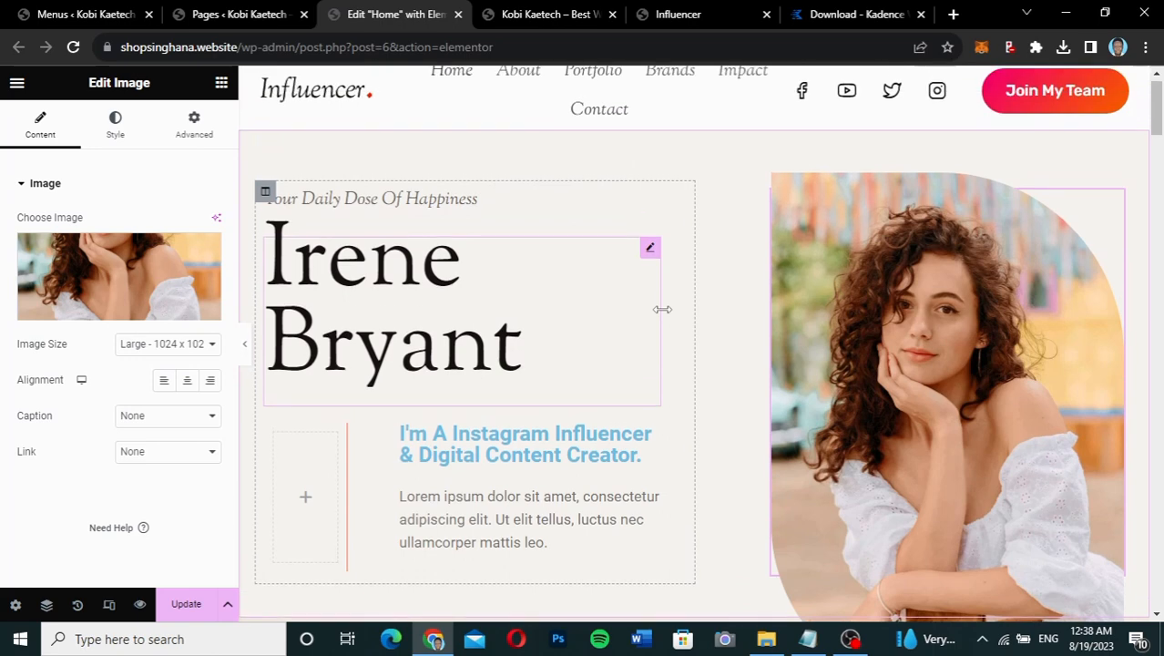
scroll(662, 311, down, 2)
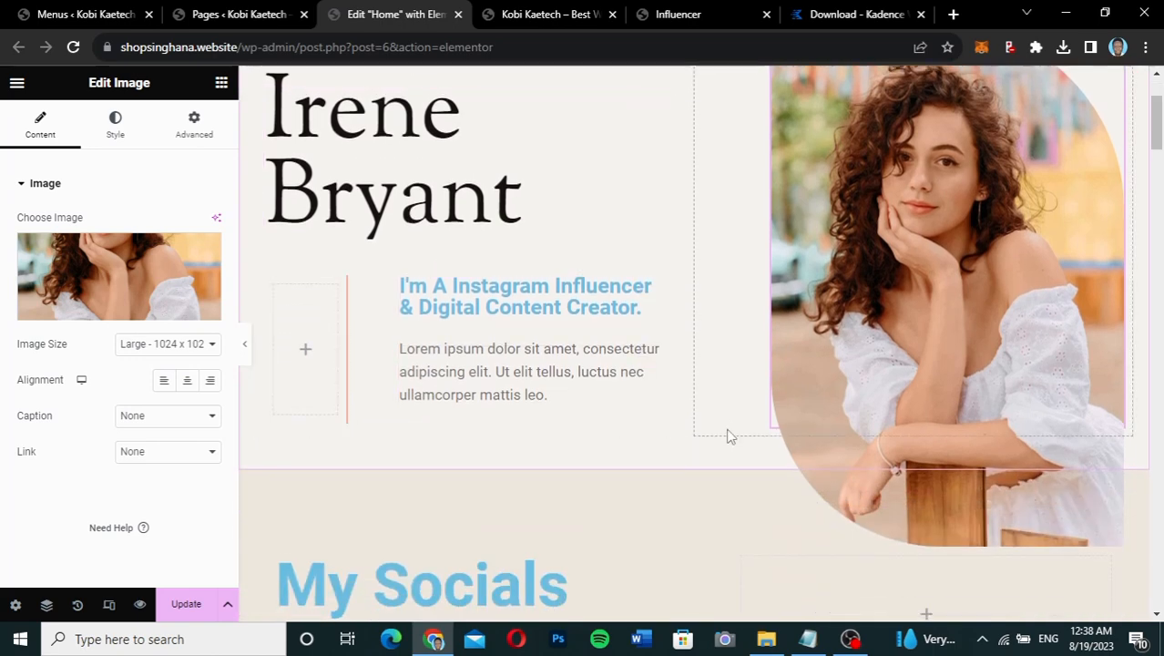
scroll(726, 436, down, 1)
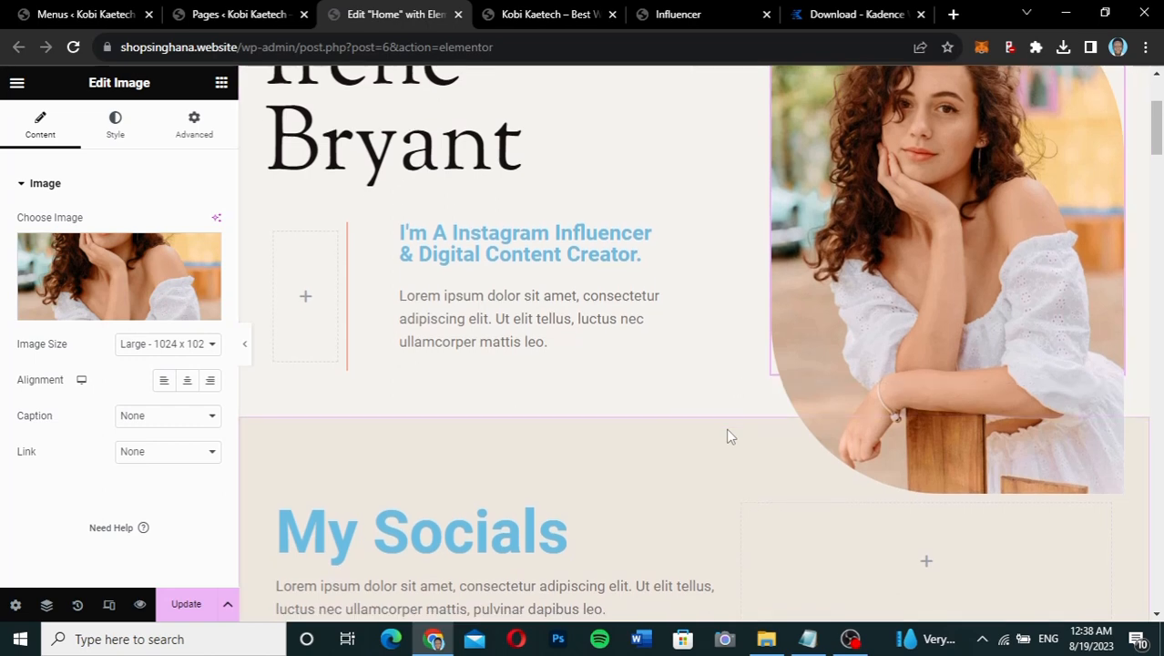
scroll(727, 436, down, 5)
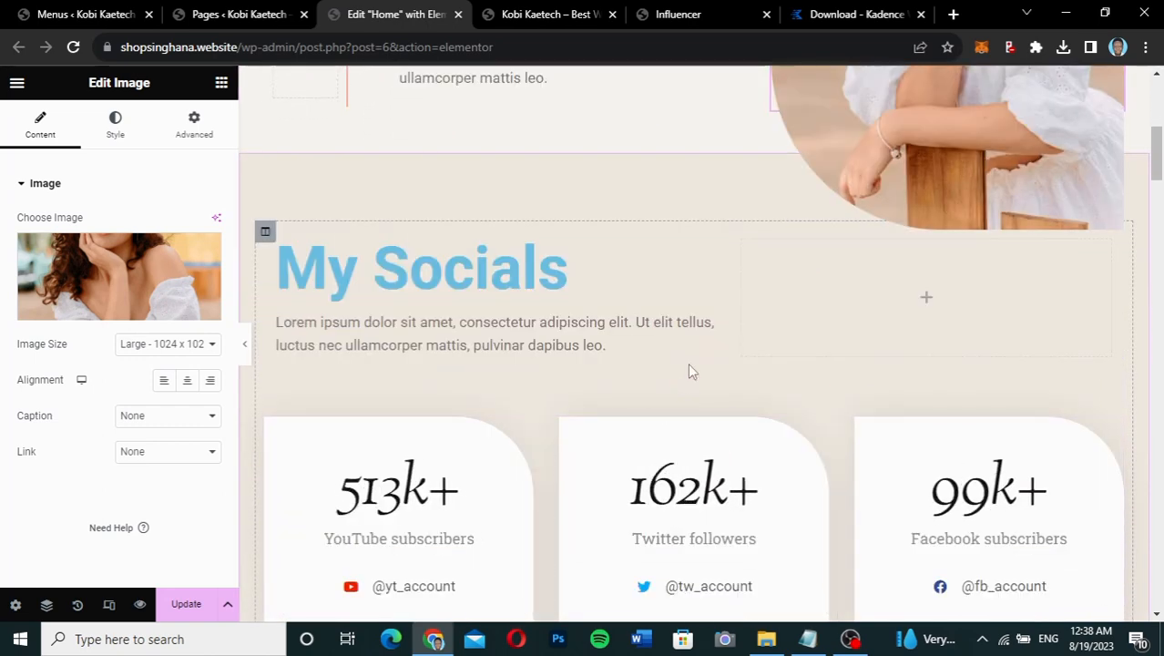
scroll(758, 411, down, 3)
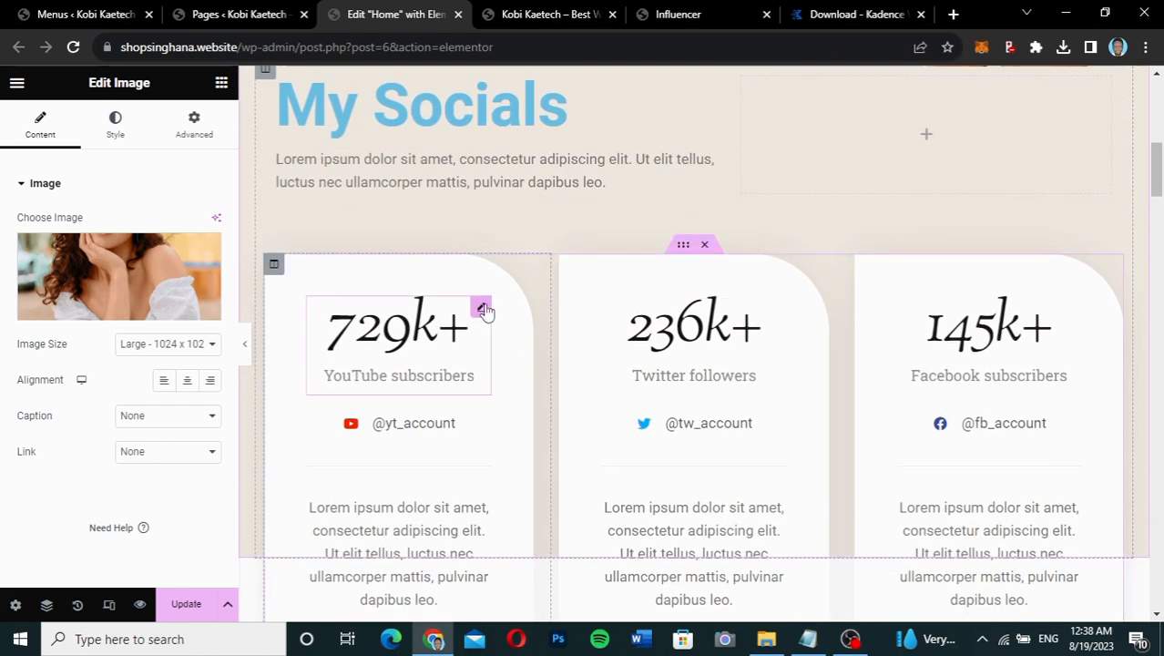
Set the YouTube subscribers counter's starting number to 0, ending number to 1.2 and number suffix to m+
click(483, 309)
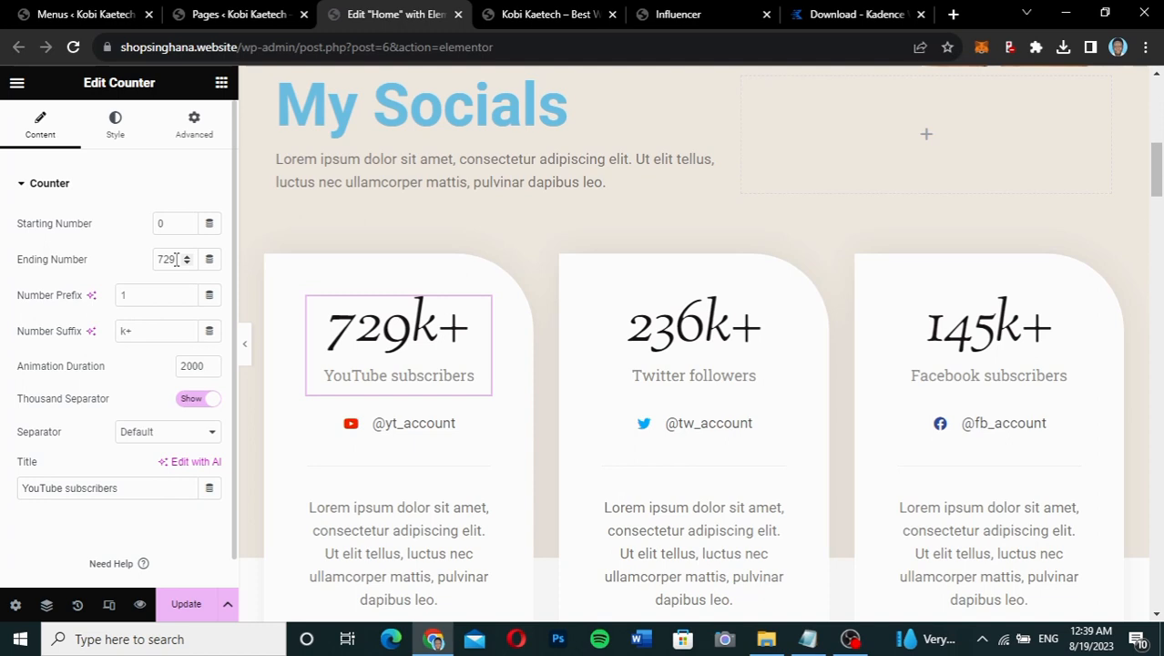
drag(177, 259, 154, 260)
text(1)
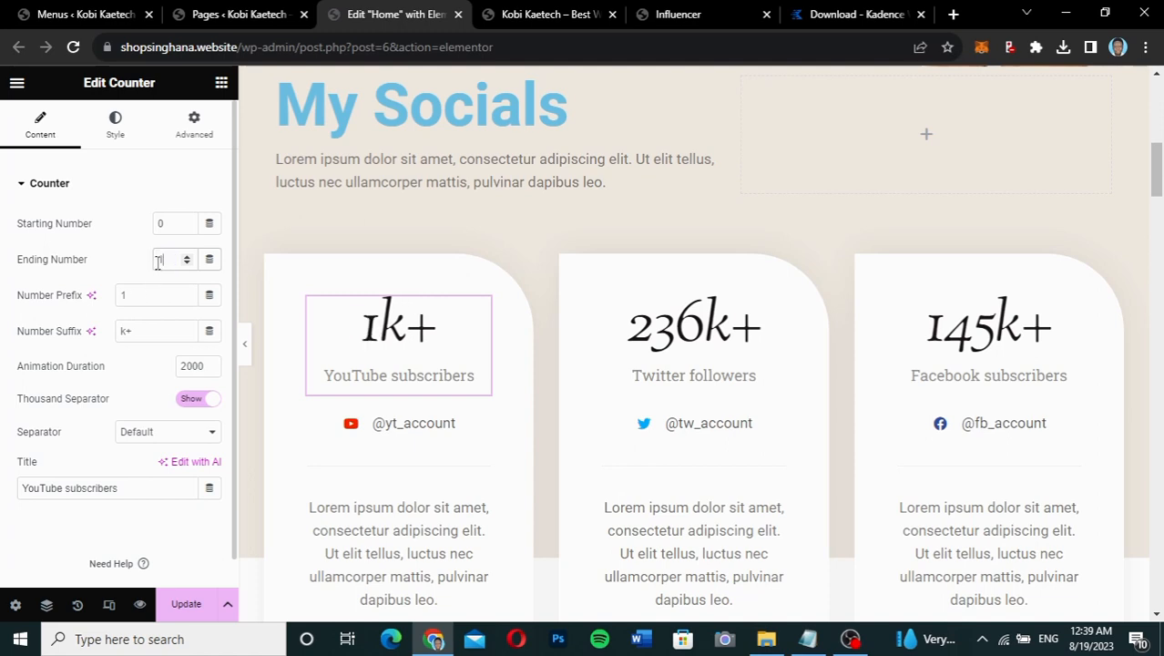
drag(171, 228, 143, 233)
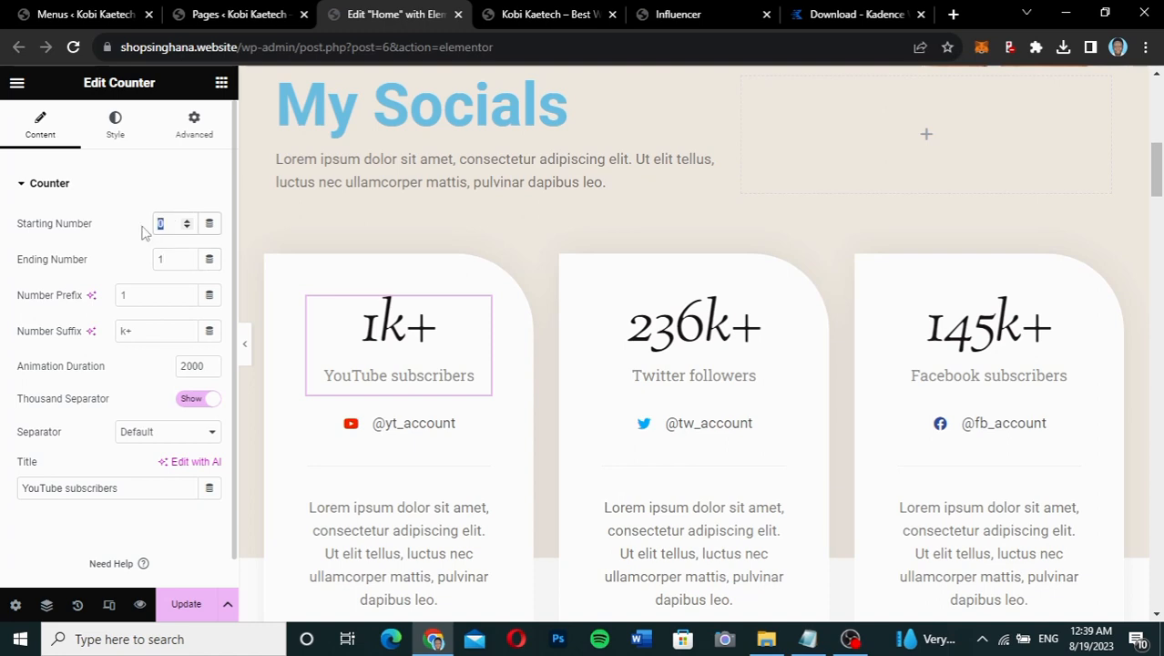
key(BackSpace)
drag(127, 332, 104, 337)
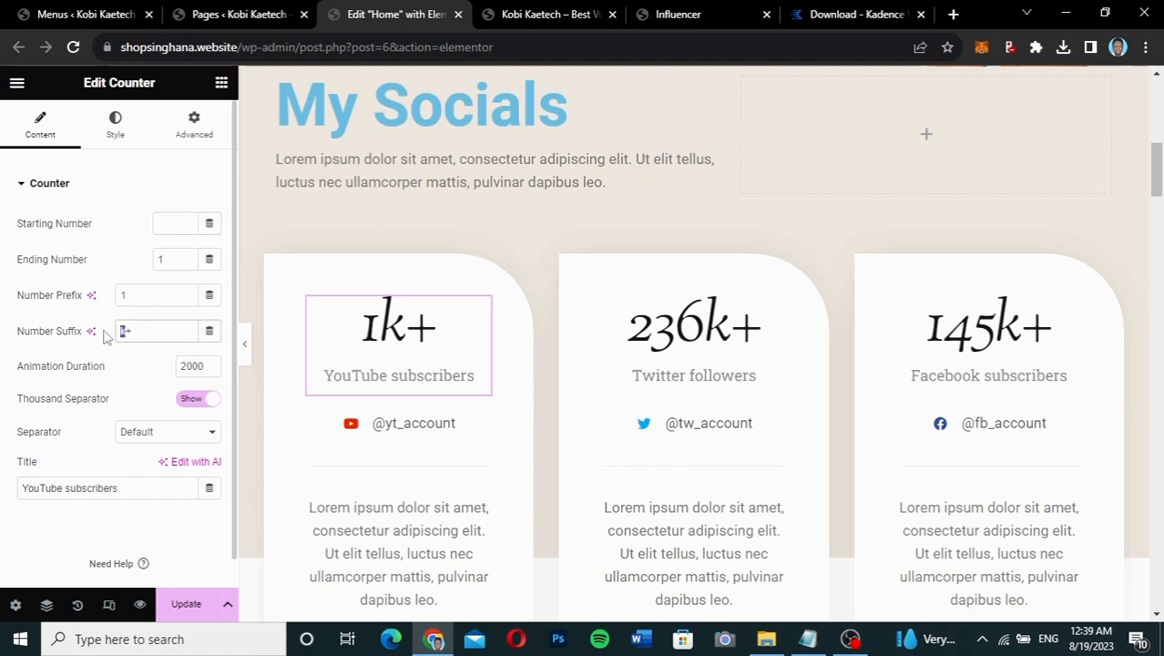
text(m)
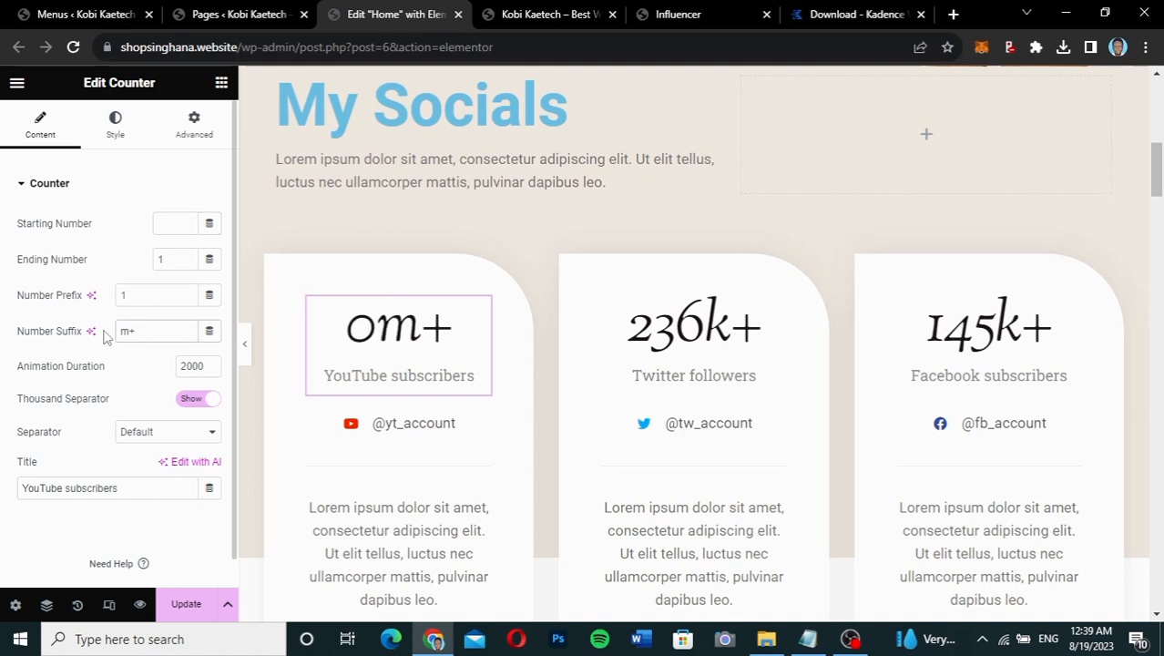
click(171, 226)
text(0)
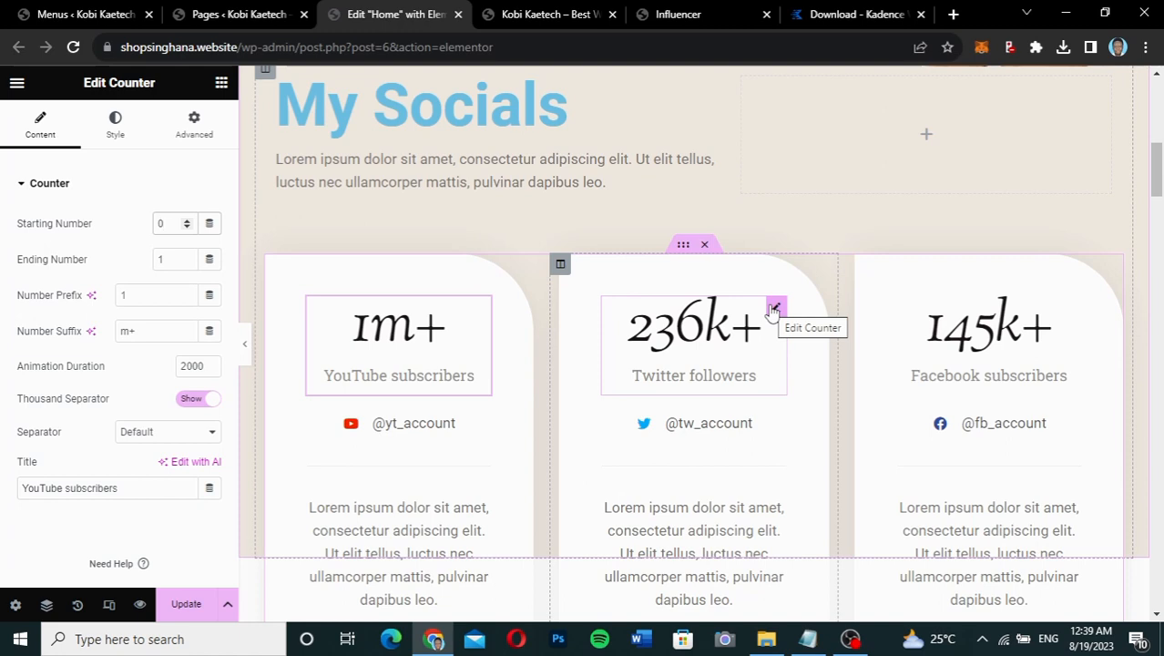
click(175, 260)
text(.2)
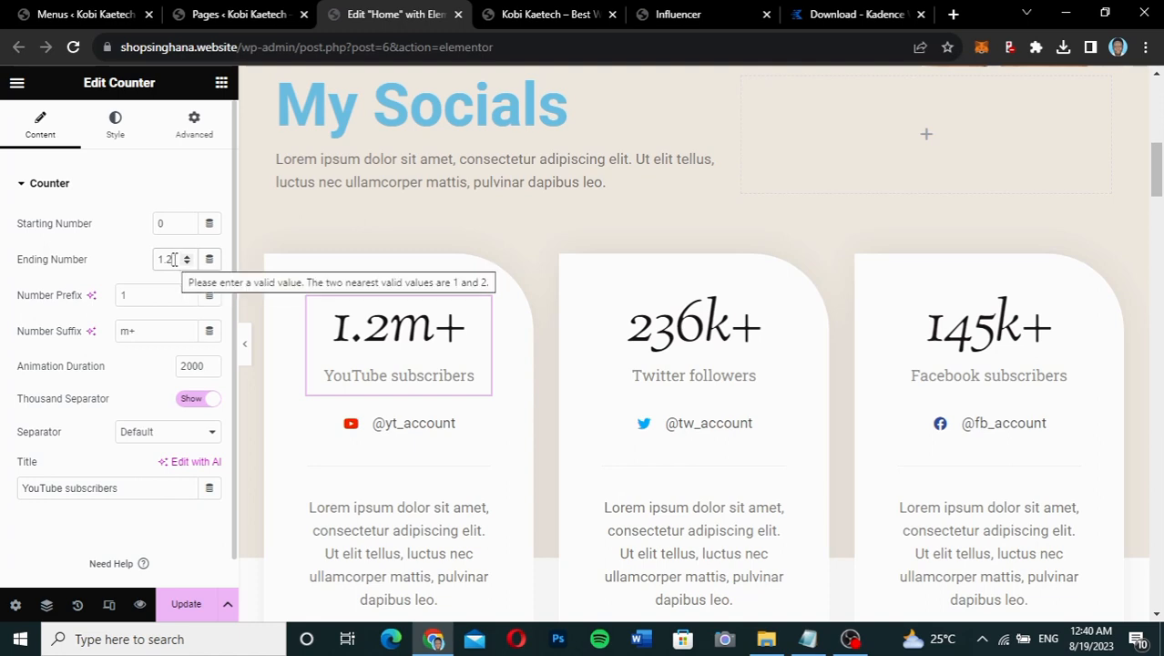
Set the YouTube subscribers counter's ending number to 920 and its number suffix to k+
drag(174, 259, 135, 271)
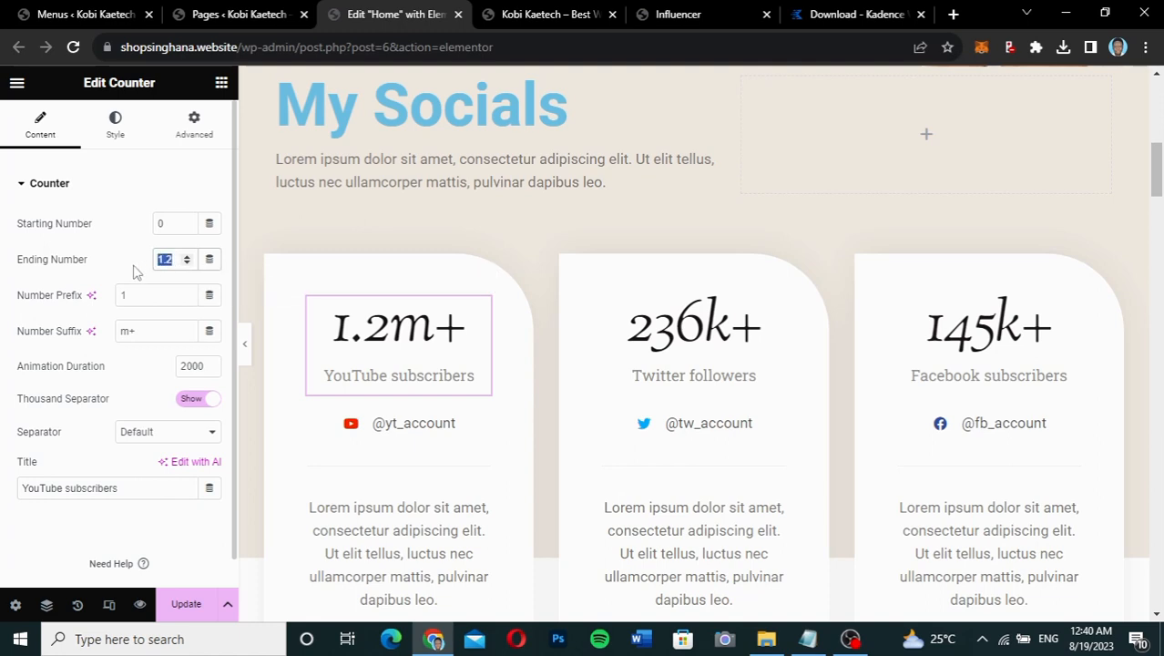
text(900)
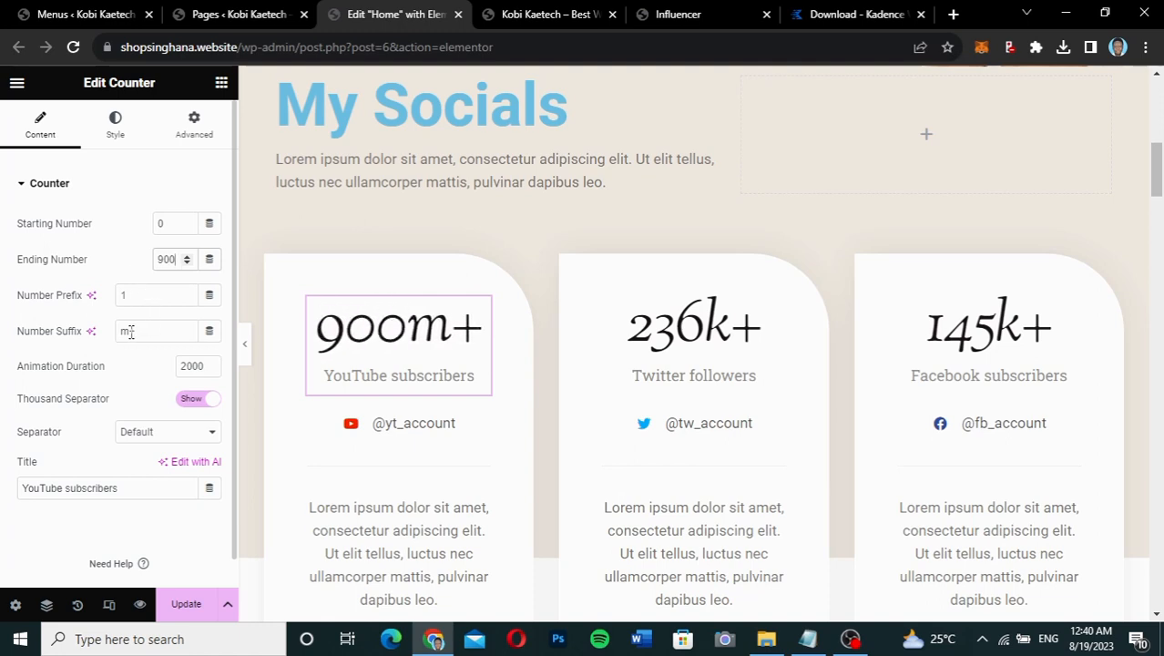
drag(129, 332, 104, 342)
text(k)
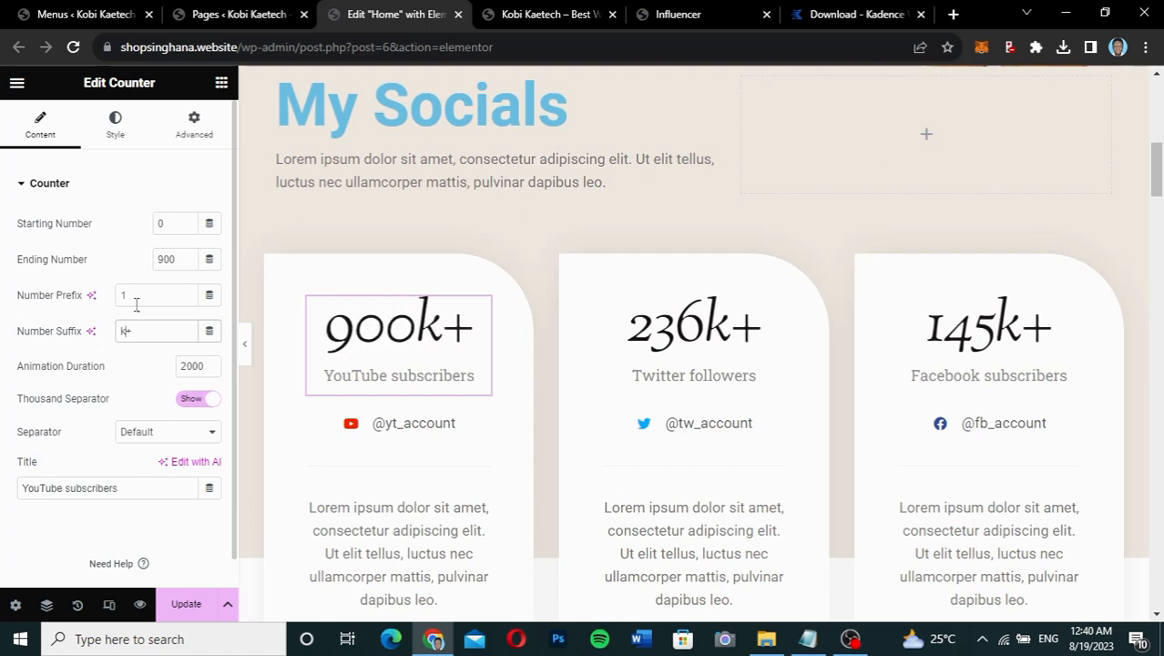
drag(179, 260, 166, 259)
text(20)
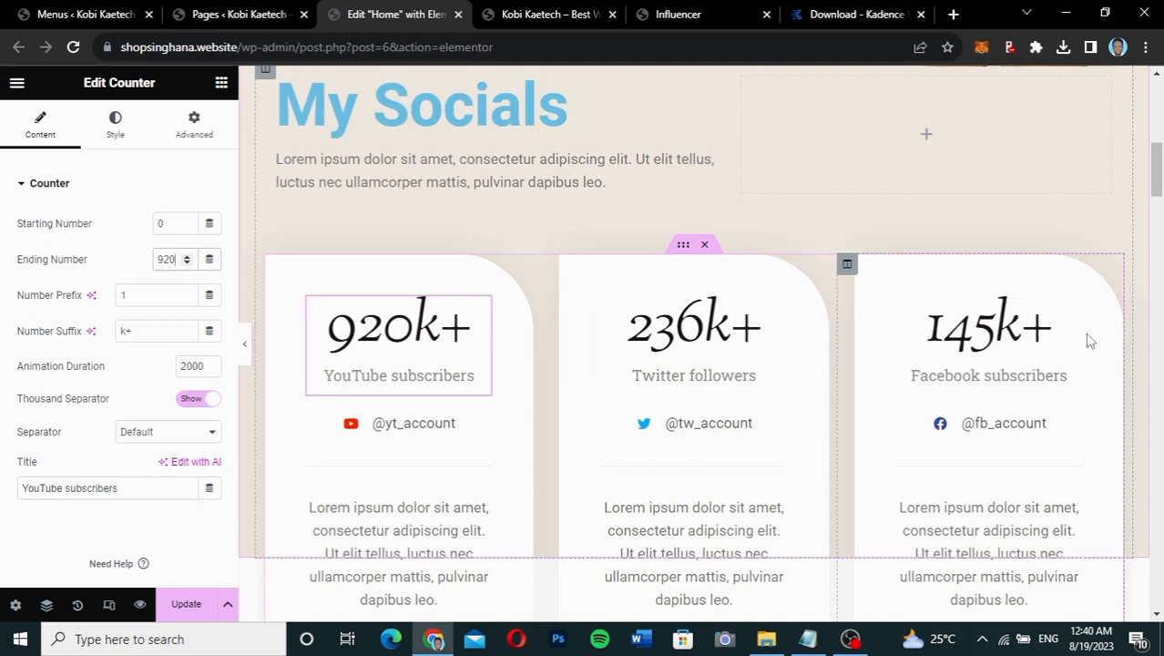
scroll(746, 382, down, 2)
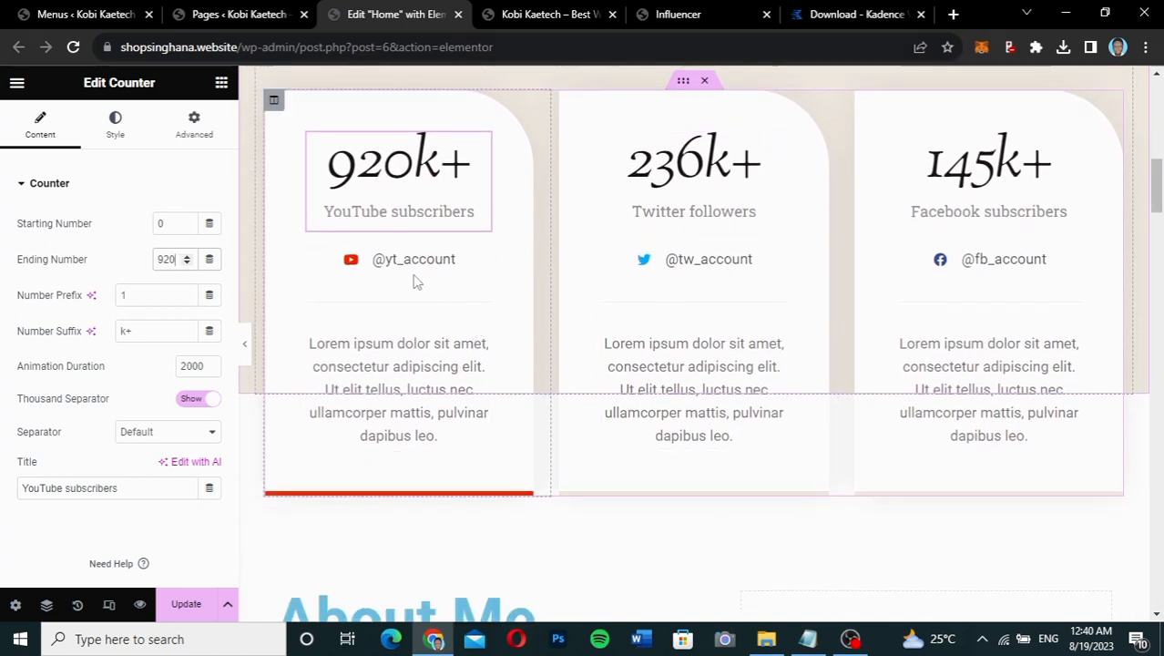
click(481, 262)
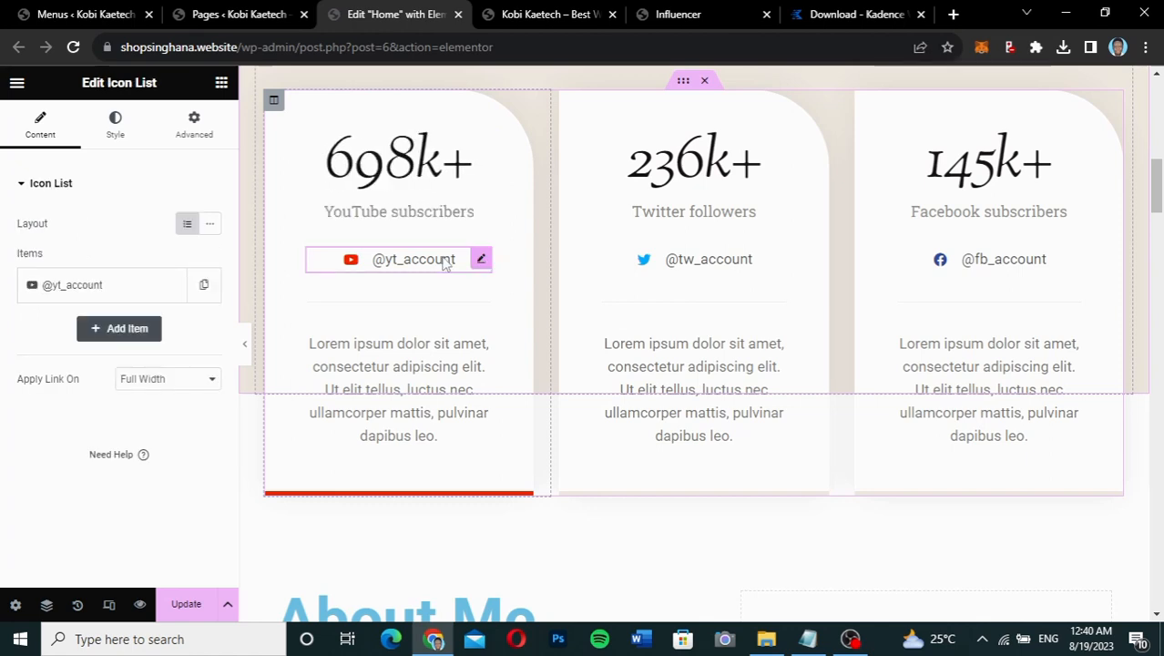
click(128, 288)
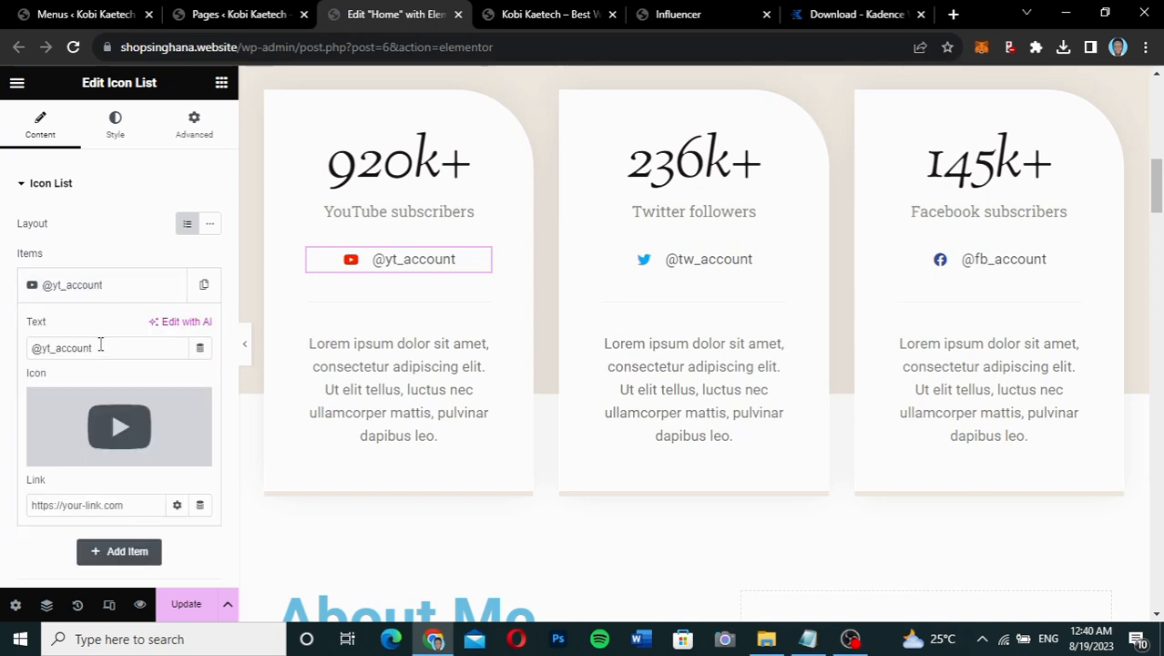
drag(100, 348, 42, 348)
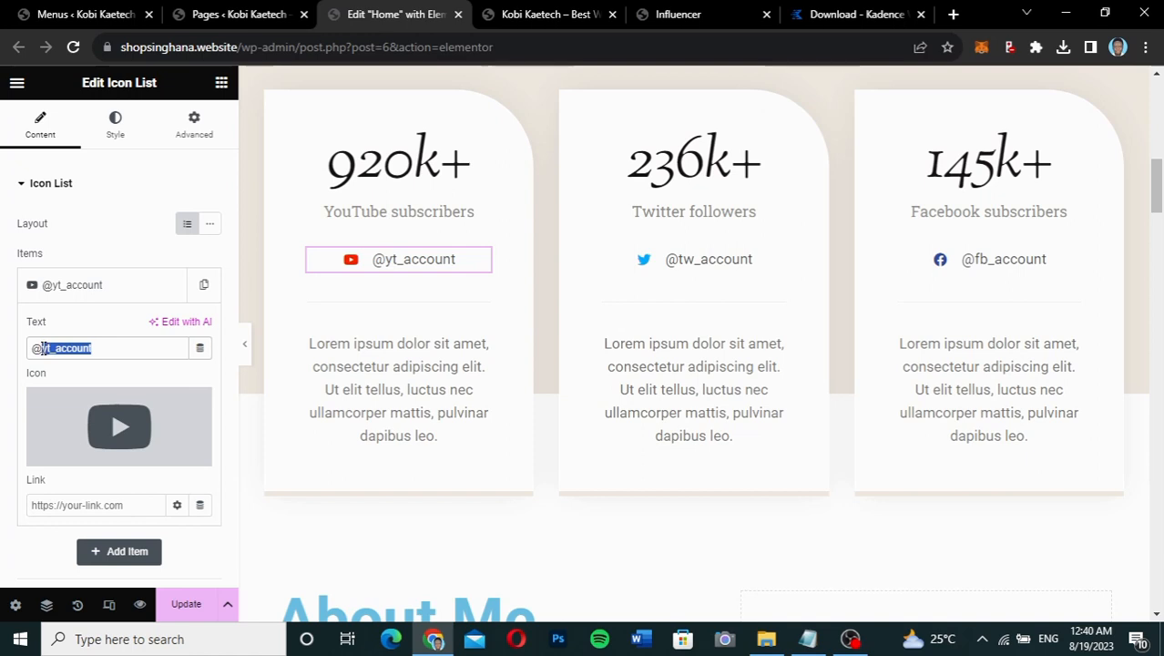
text(ka)
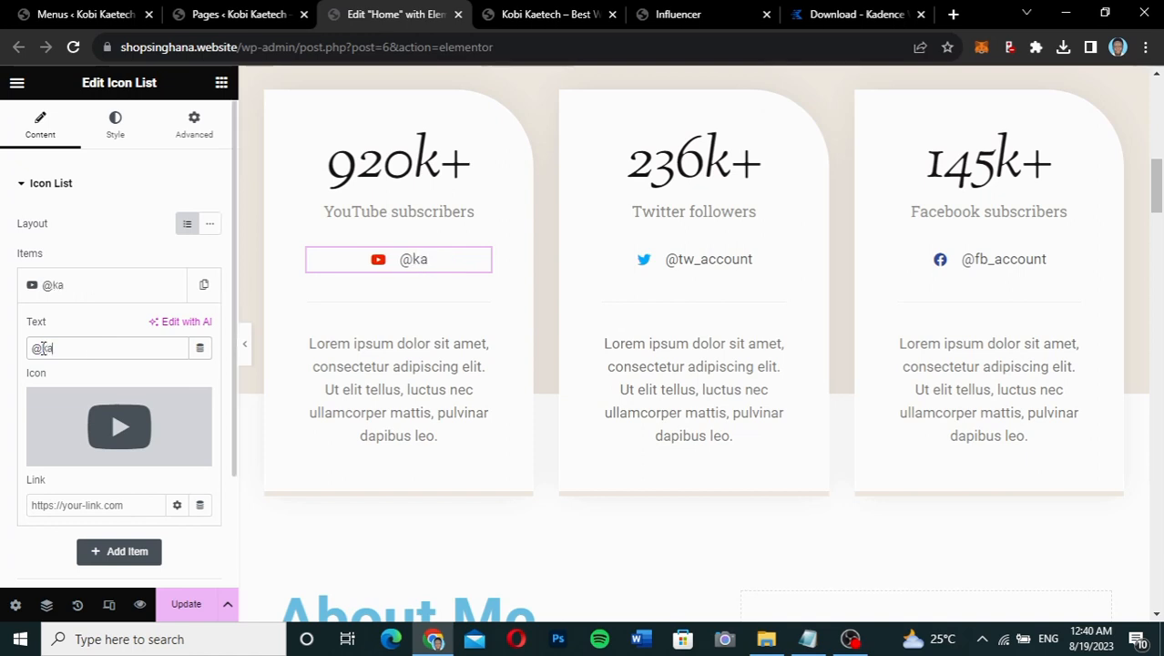
text(etechdigital)
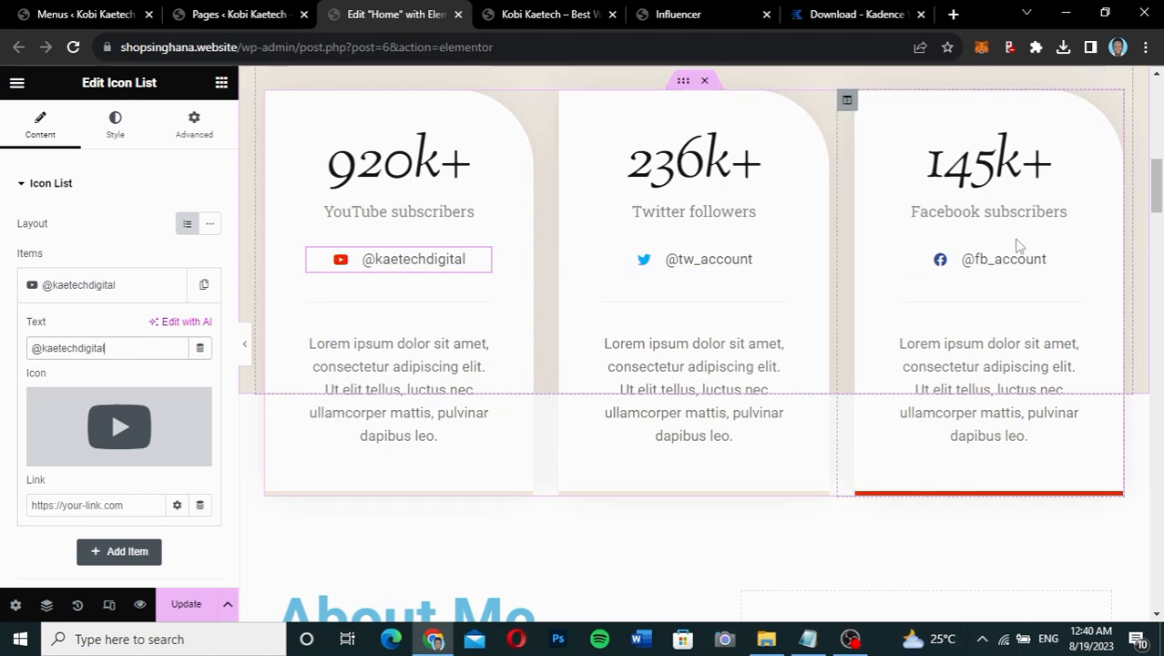
Examine the homepage sections below My Socials, from About Me through On-Camera to Influencers That Make a Difference
scroll(989, 330, down, 3)
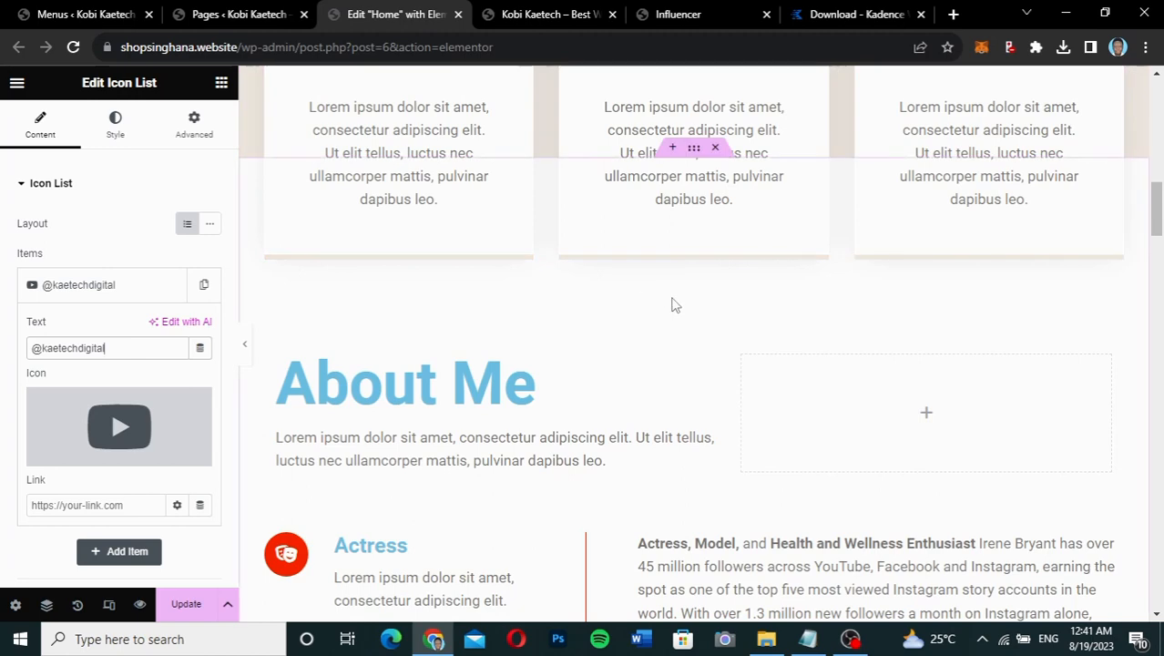
scroll(673, 298, down, 4)
scroll(672, 298, down, 4)
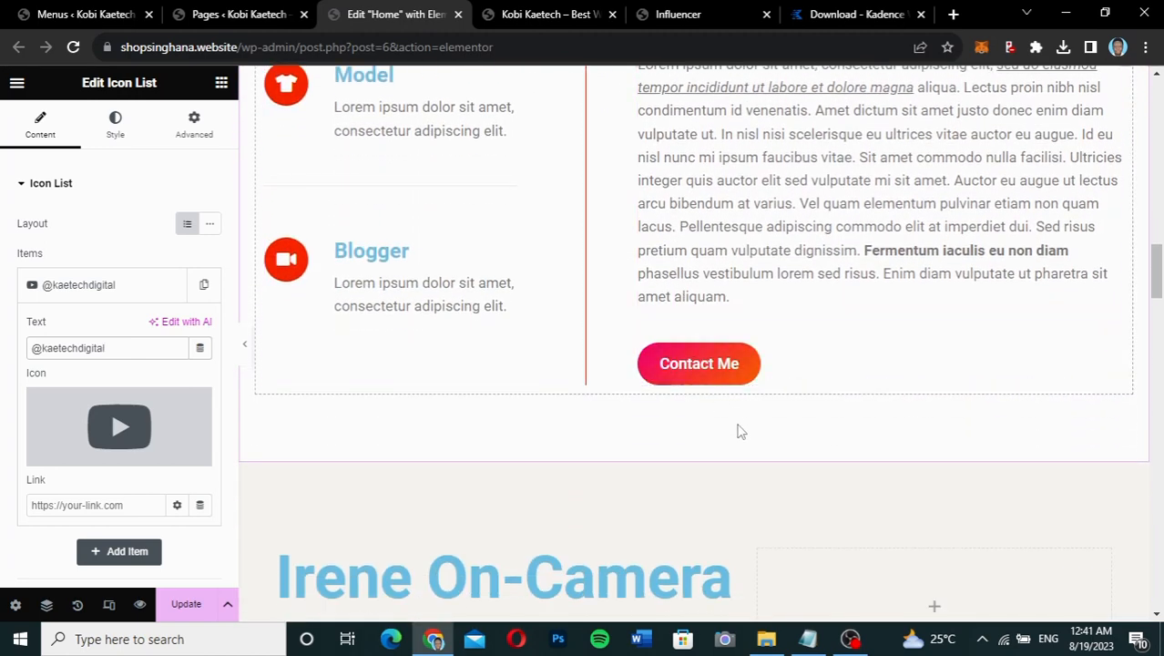
scroll(740, 429, down, 3)
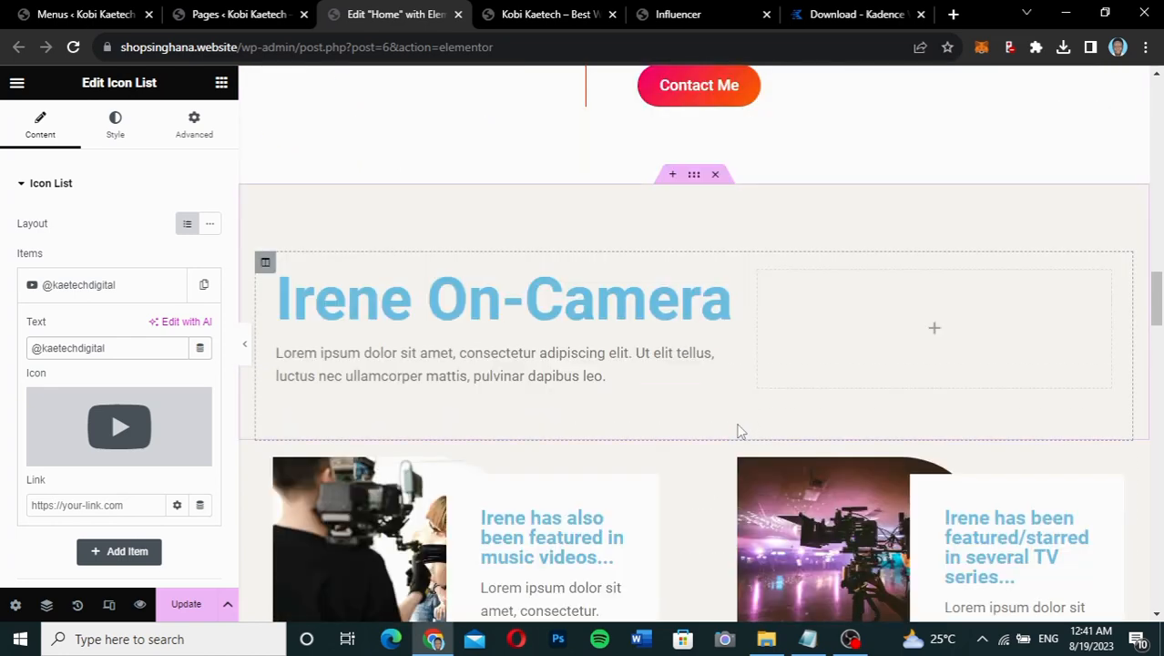
scroll(740, 428, down, 2)
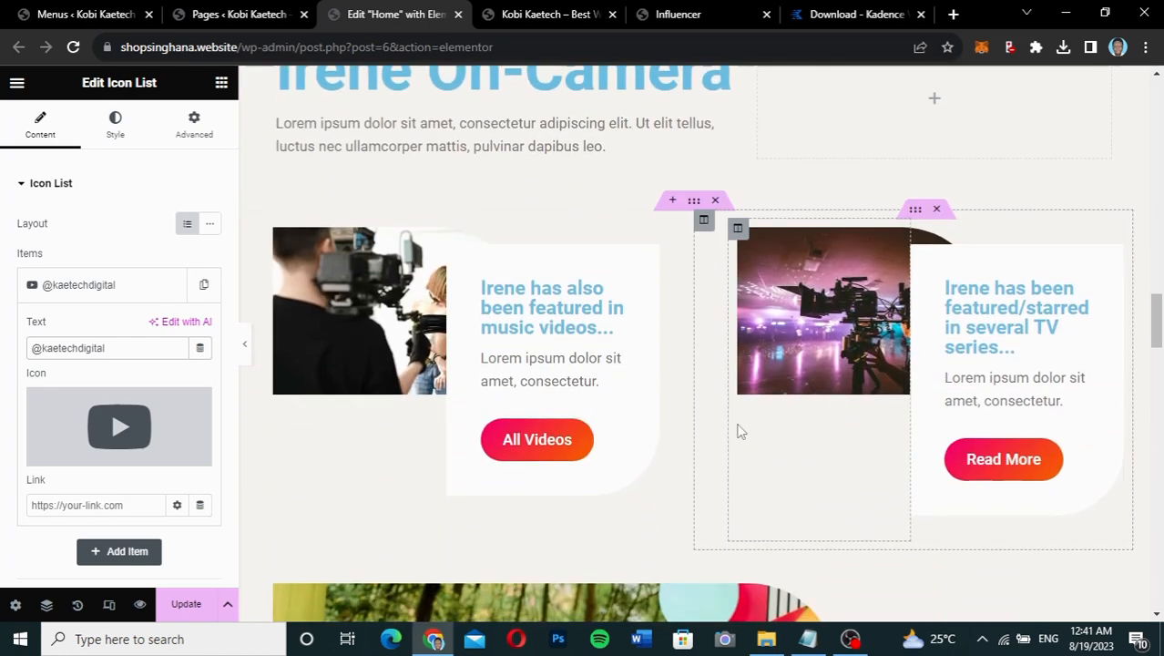
scroll(740, 429, down, 2)
scroll(740, 432, down, 2)
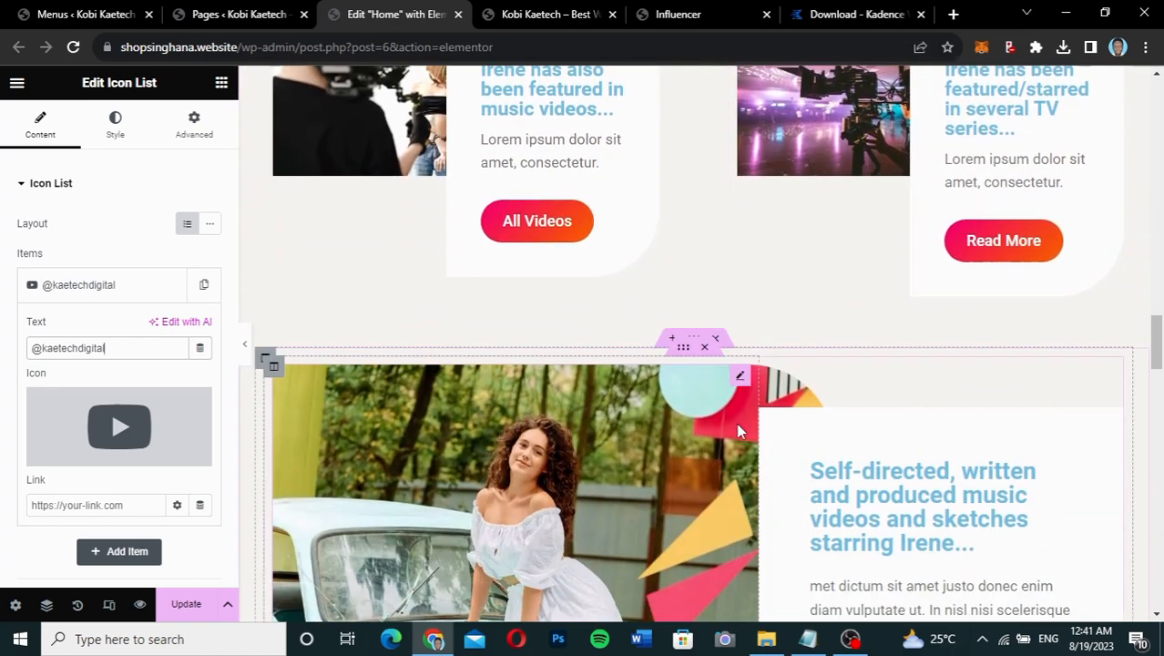
scroll(740, 432, down, 3)
scroll(740, 431, down, 3)
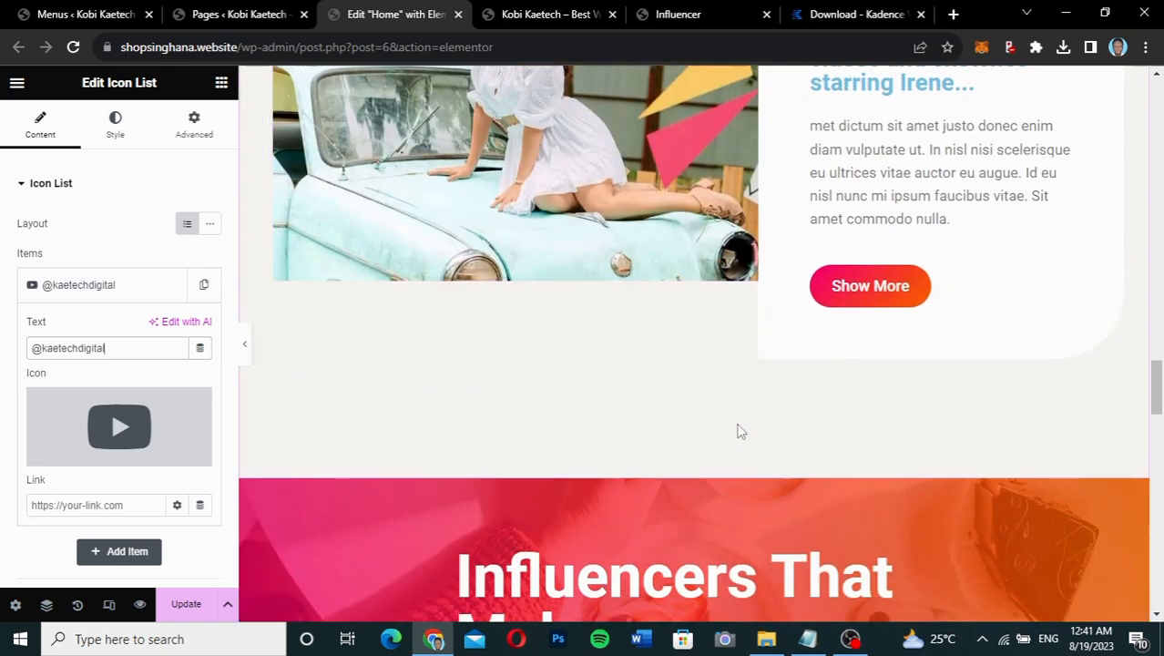
scroll(739, 431, down, 4)
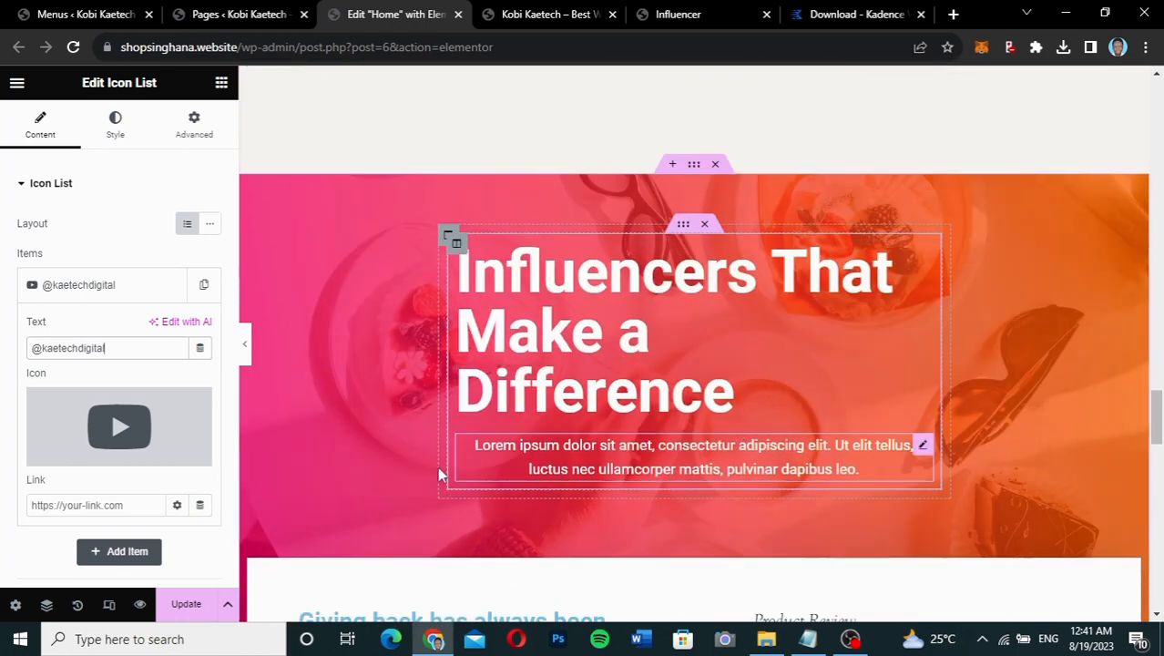
Update the homepage with the edits made and review it from the hero section down to the footer
click(186, 606)
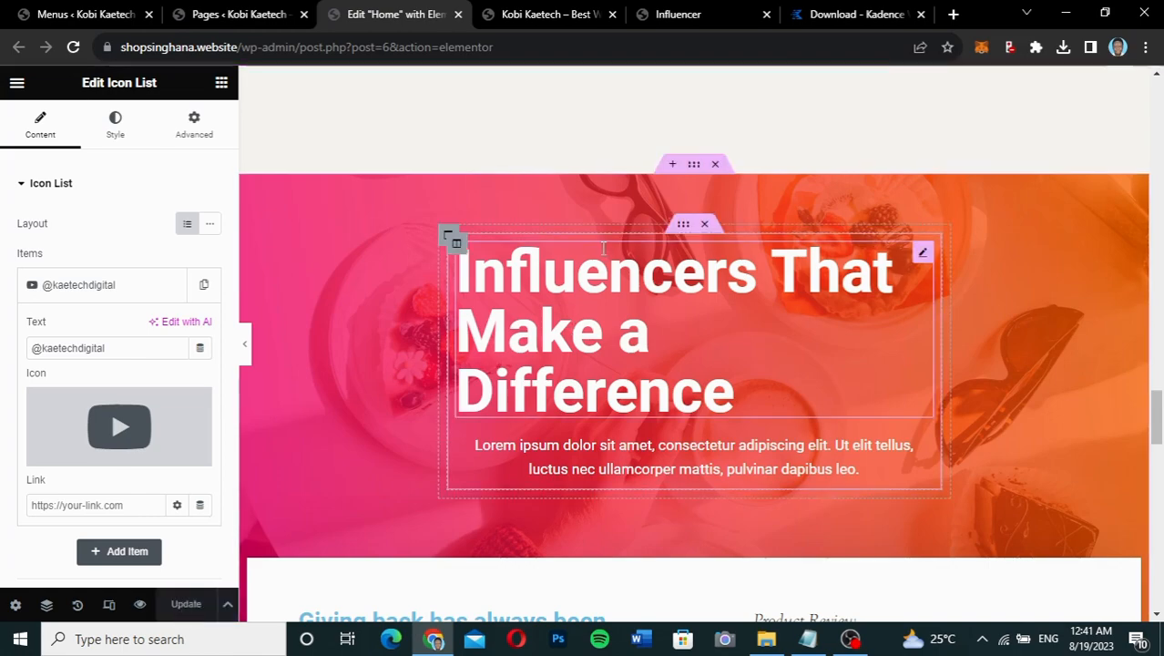
scroll(712, 172, up, 5)
scroll(712, 171, up, 10)
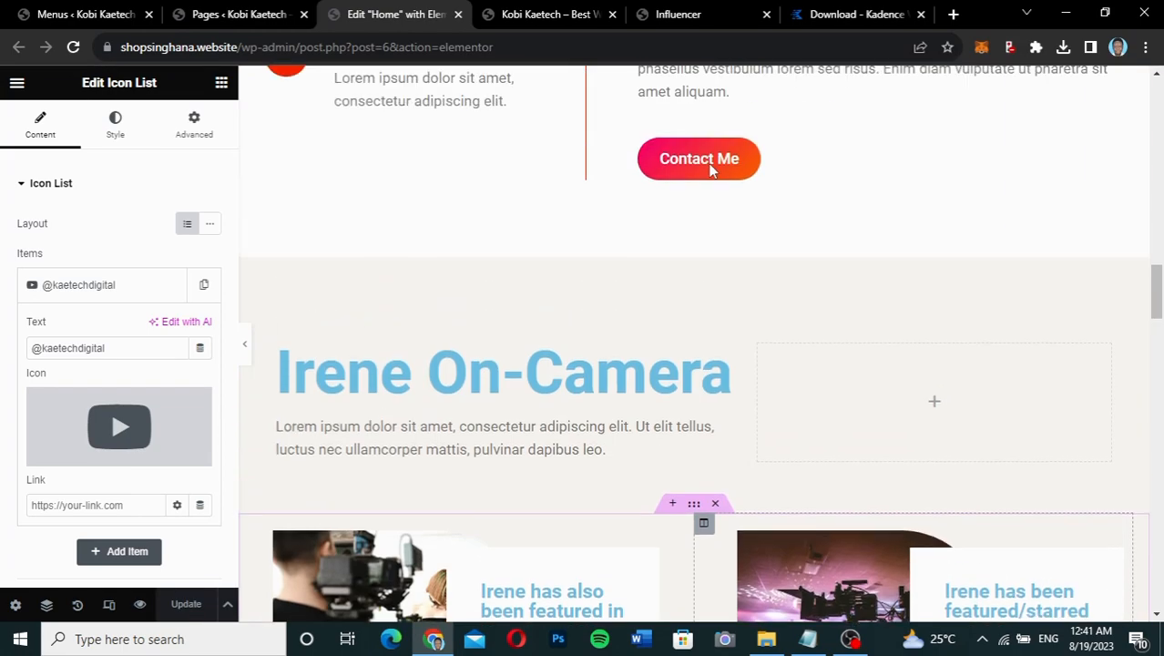
scroll(712, 172, up, 5)
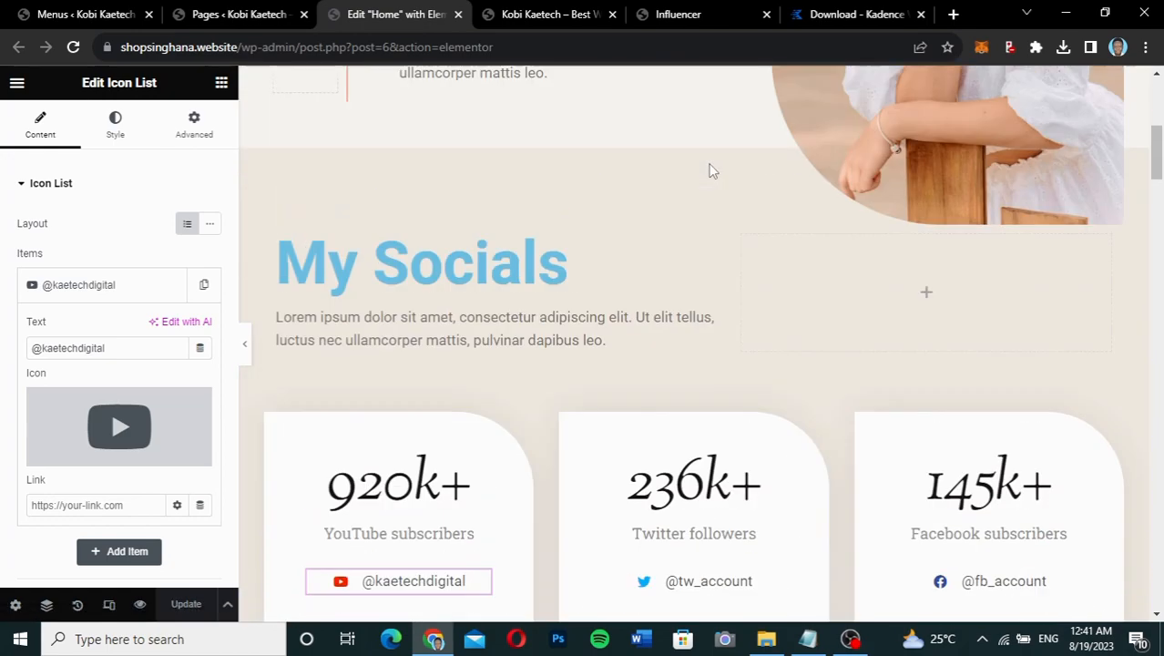
scroll(712, 171, up, 5)
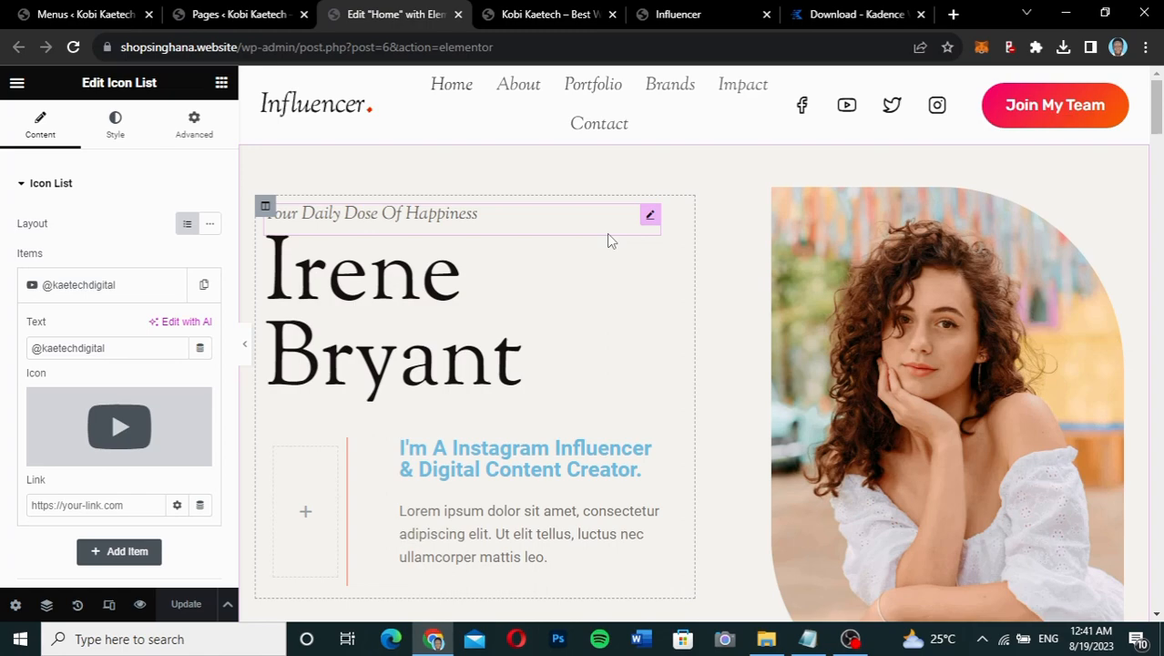
scroll(610, 239, down, 6)
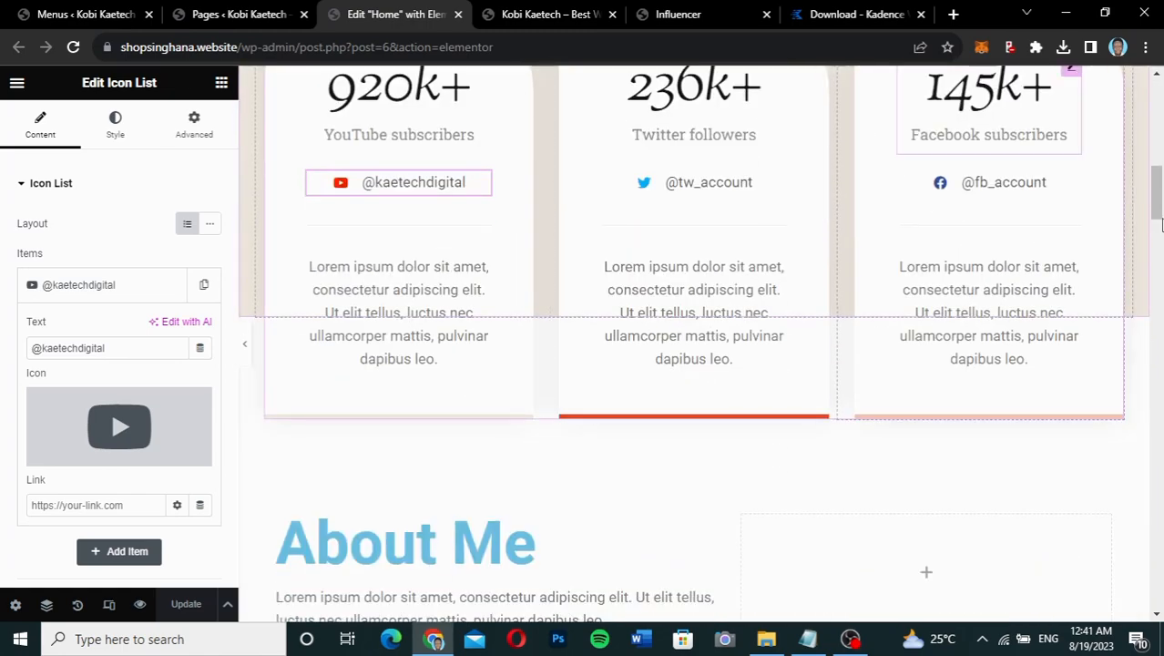
drag(1160, 224, 1149, 639)
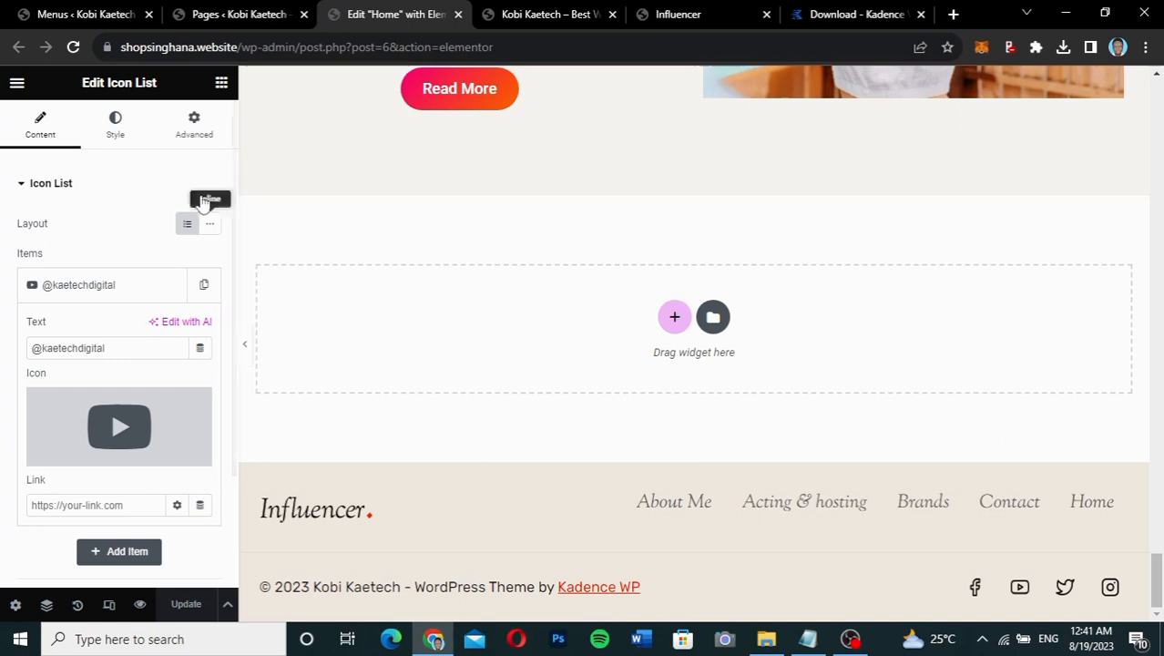
Exit the Elementor editor with WP Dashboard as the exit destination, leaving the page despite the unsaved-changes prompt
click(15, 82)
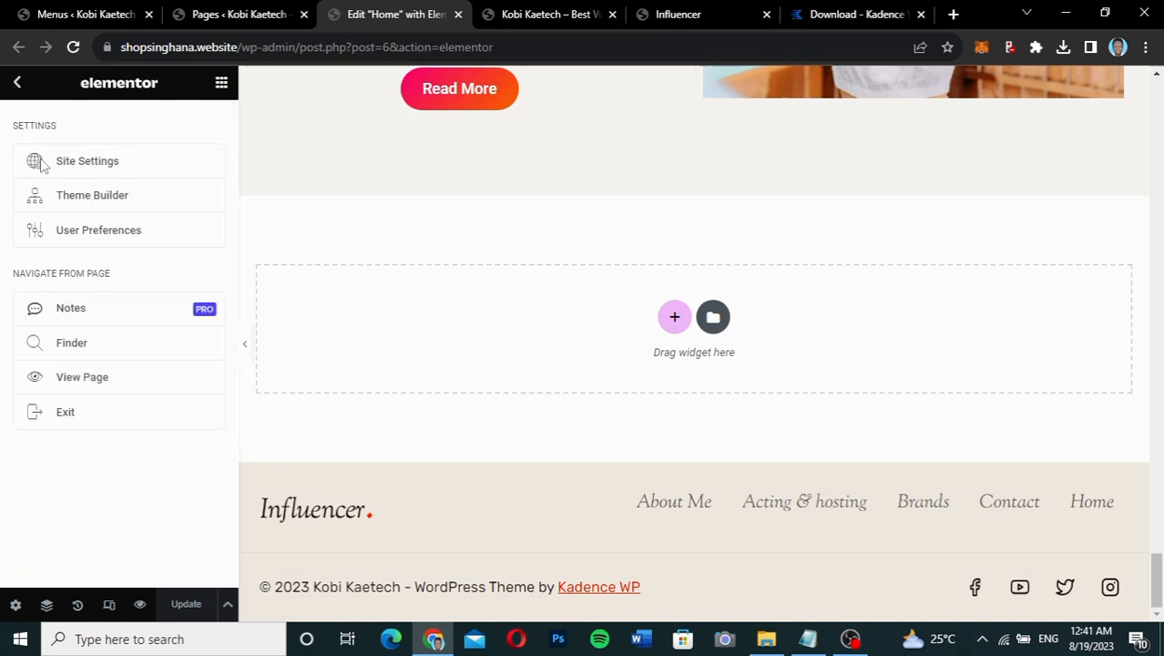
click(65, 414)
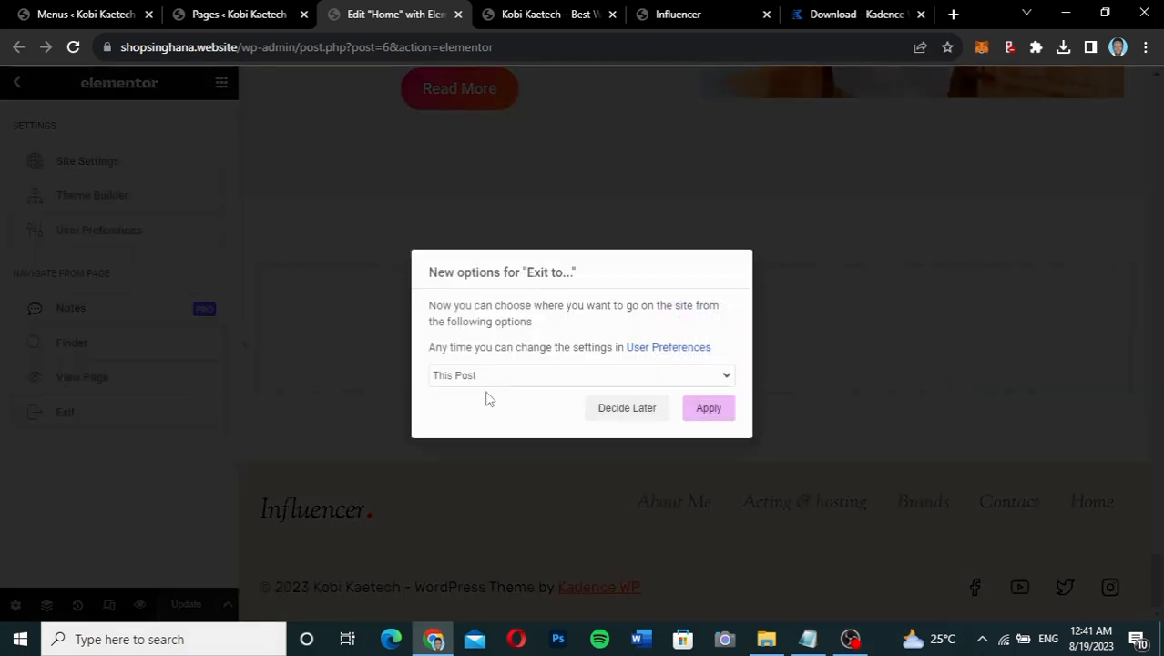
click(606, 379)
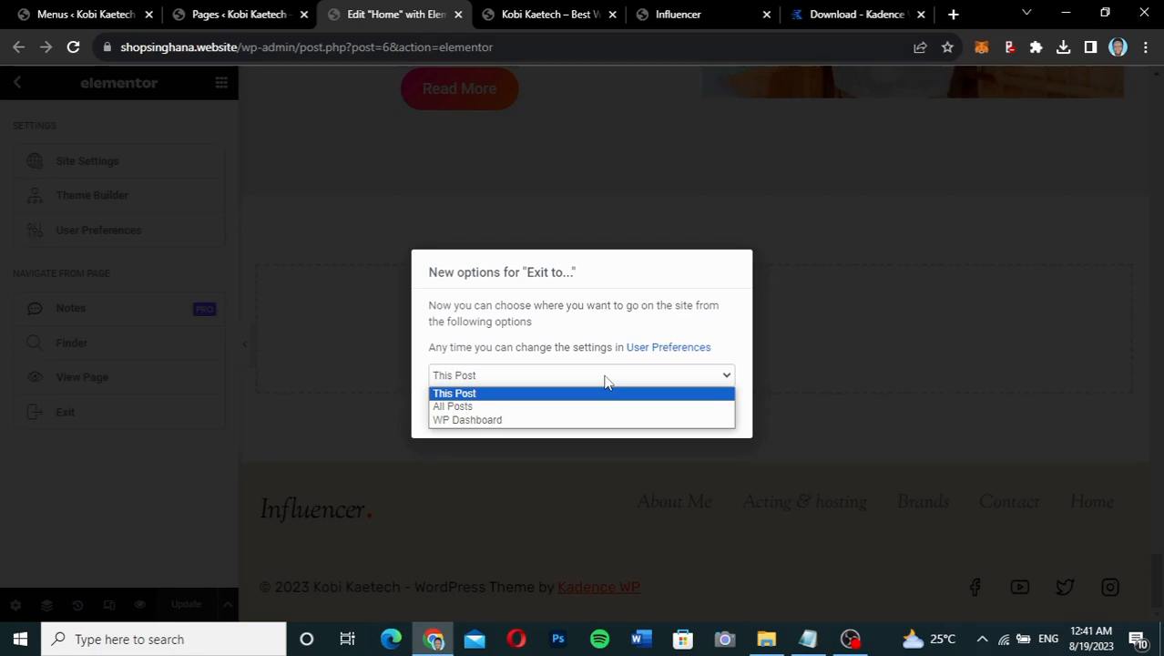
click(562, 420)
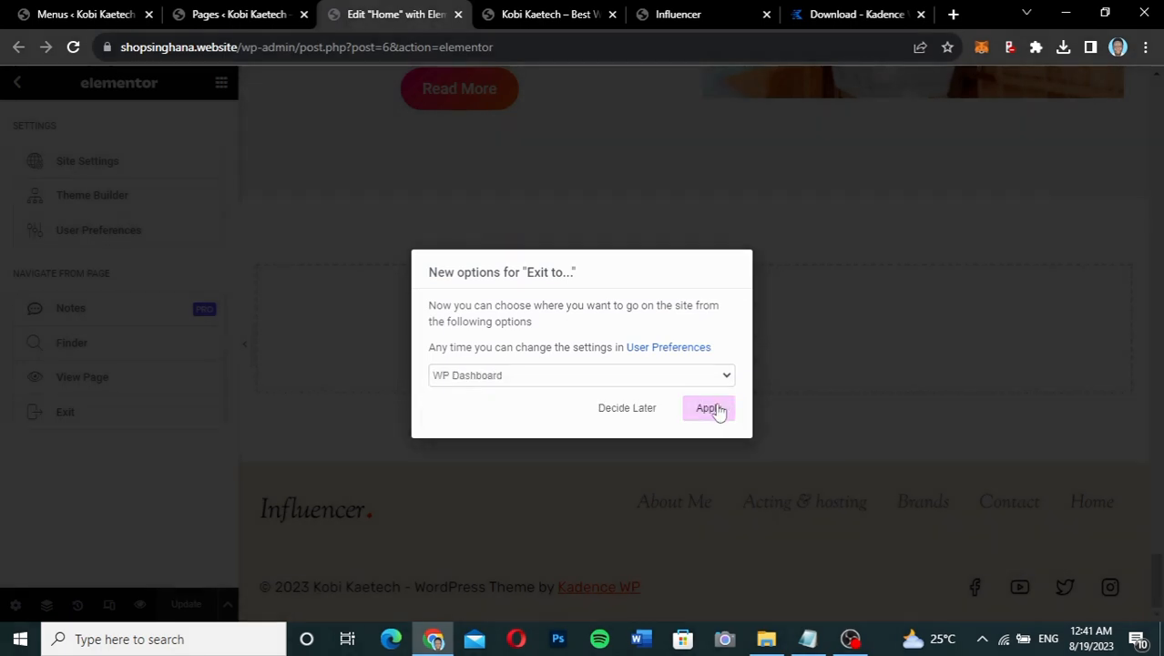
click(715, 411)
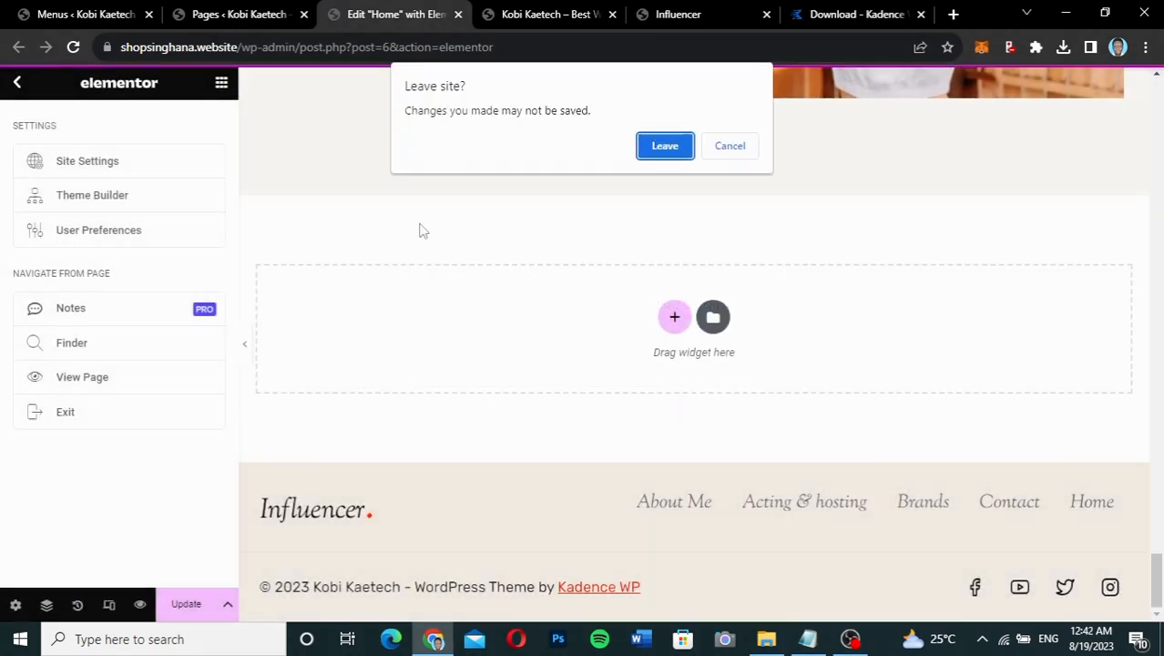
click(663, 151)
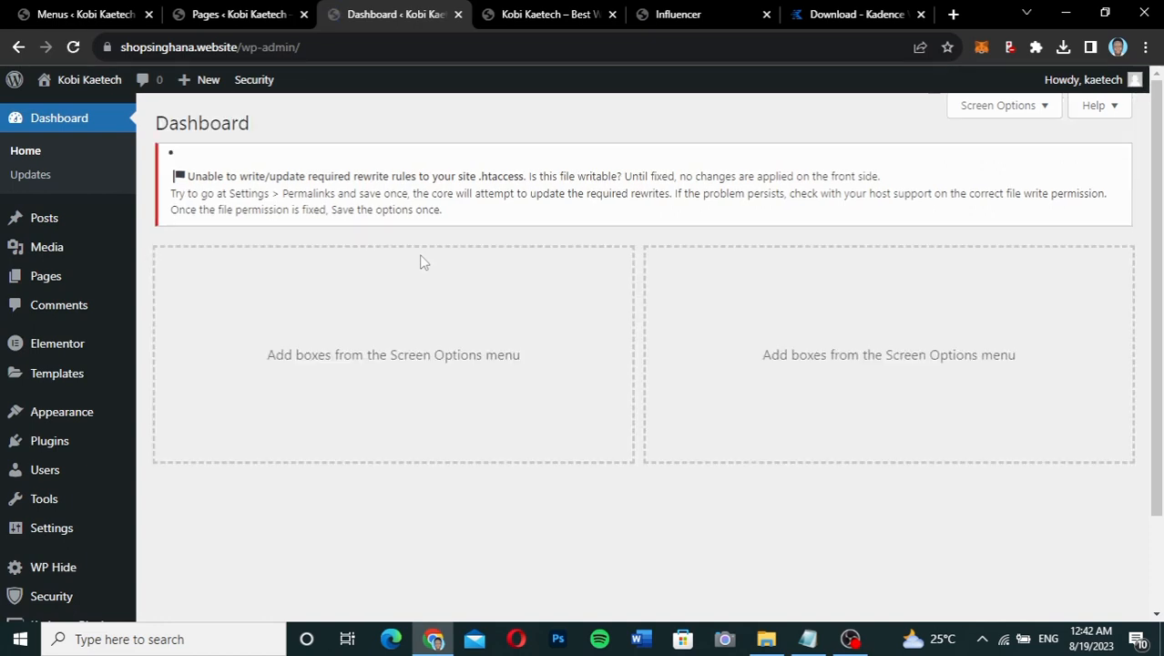
Open the theme customizer and change the header button's label to Hire Me
mouse_move(78, 411)
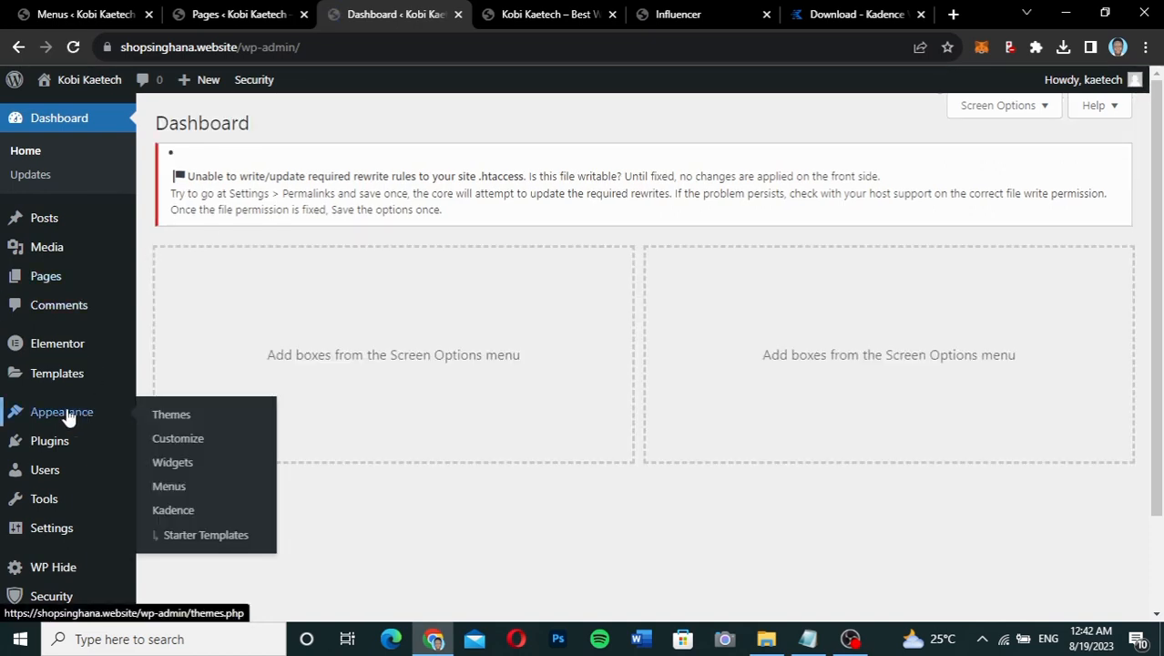
click(179, 440)
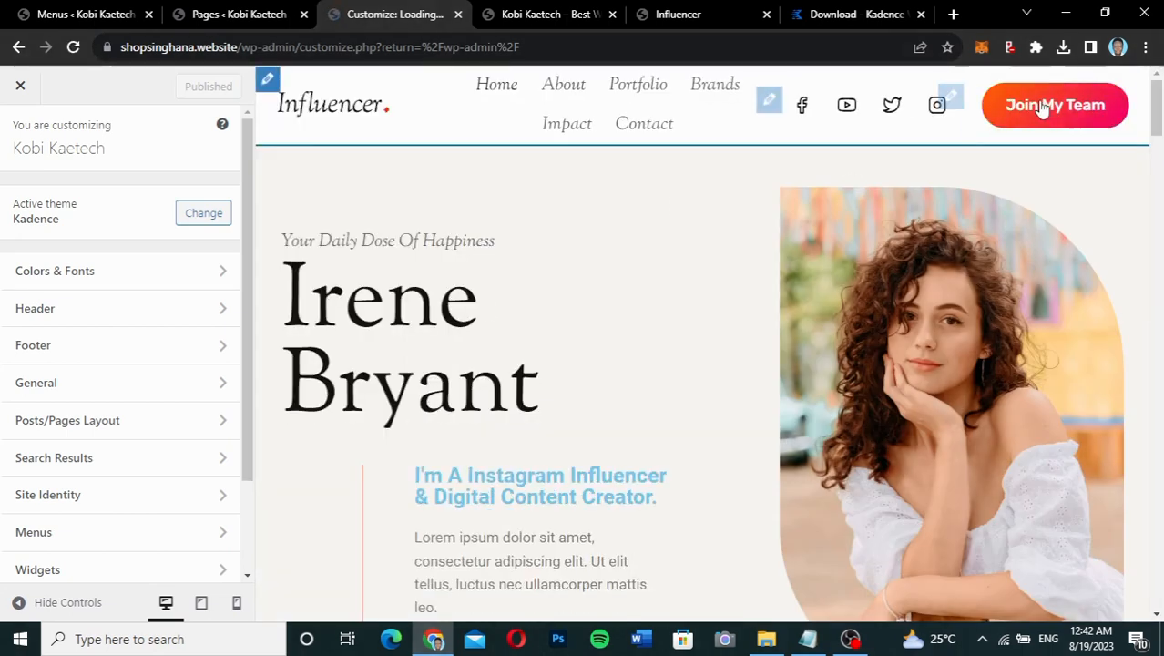
click(951, 98)
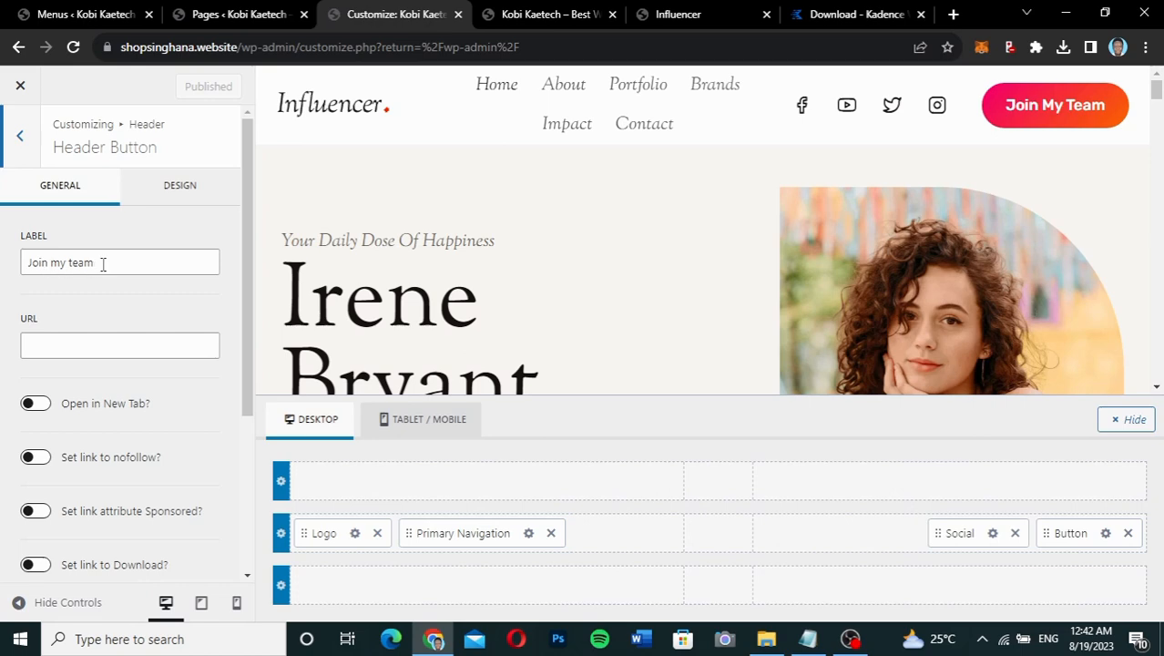
drag(103, 264, 13, 255)
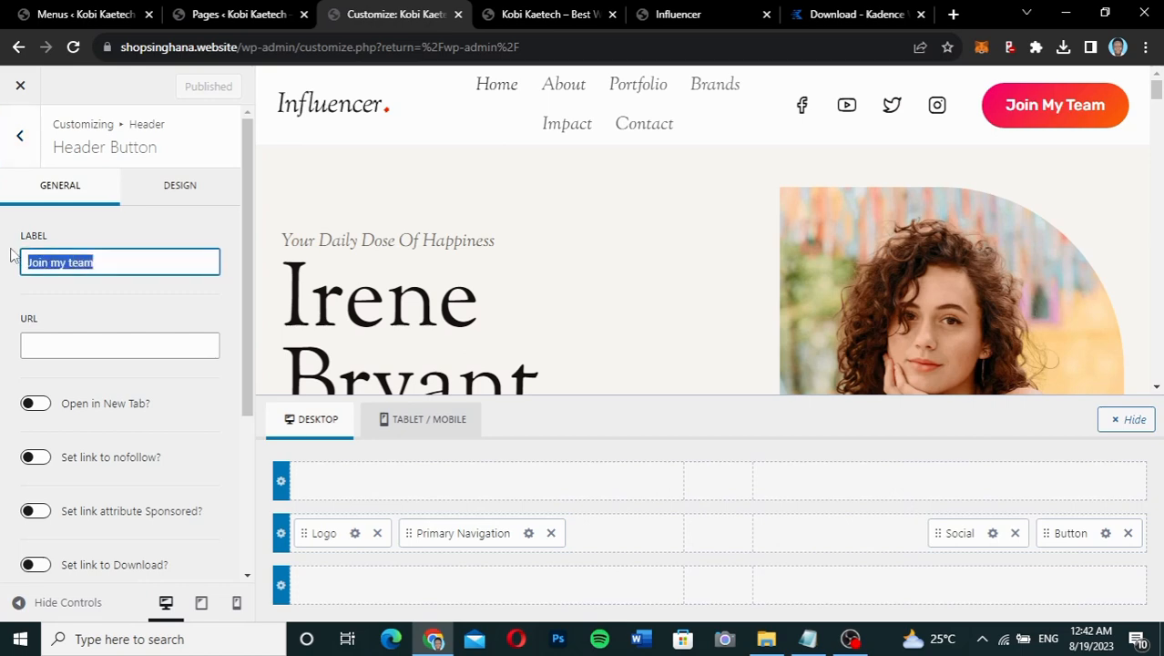
text(Hire )
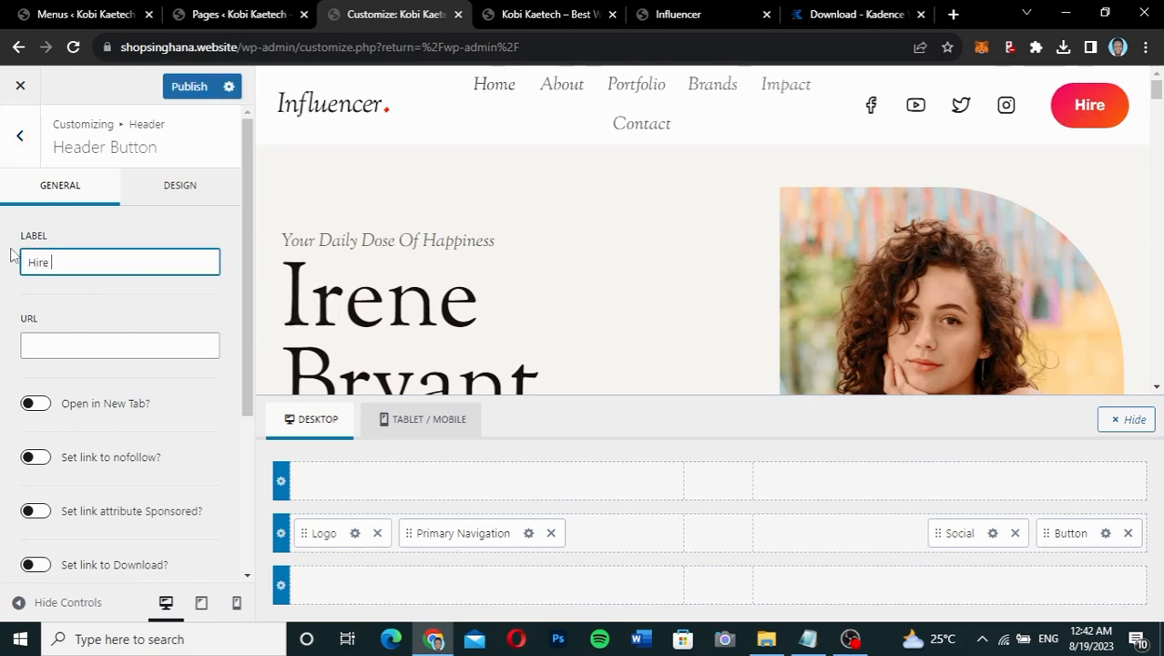
text(Me)
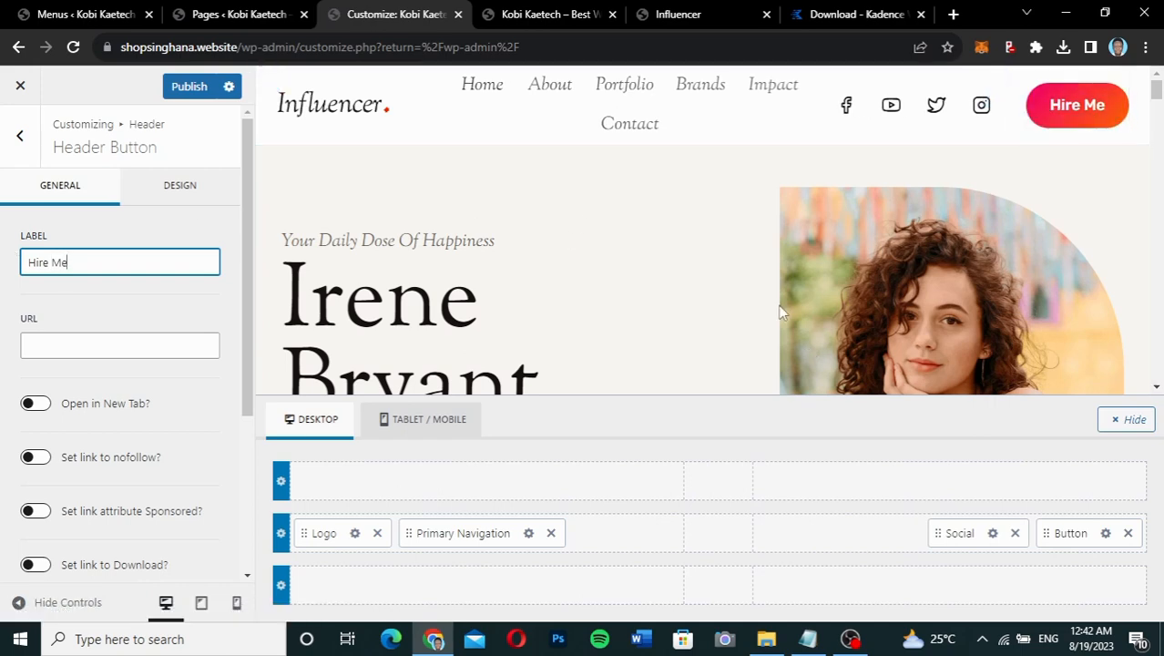
Examine the header button's design settings, from size, padding and colors down to shadows and margin, and return to the header options
click(183, 197)
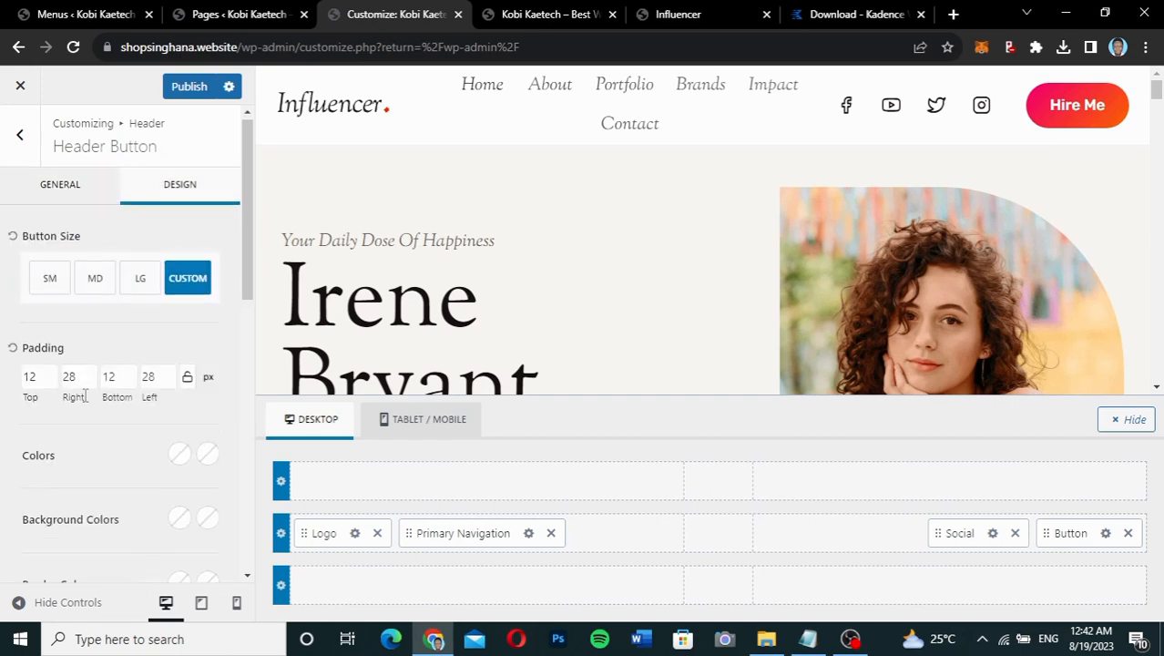
scroll(84, 393, down, 2)
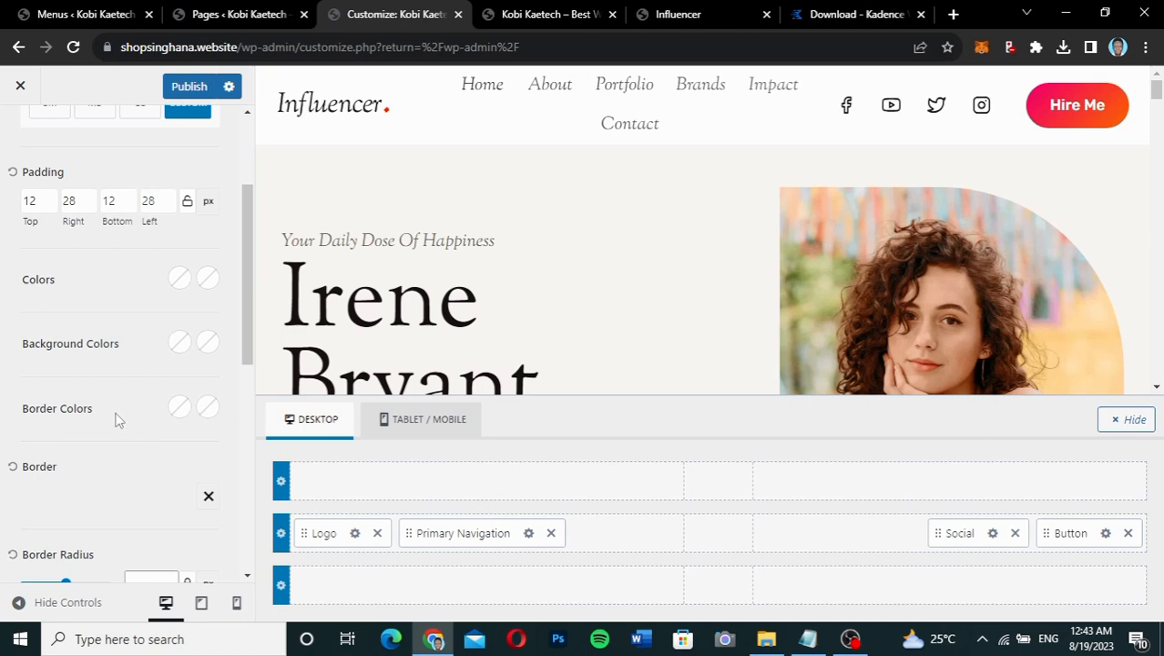
scroll(116, 419, down, 1)
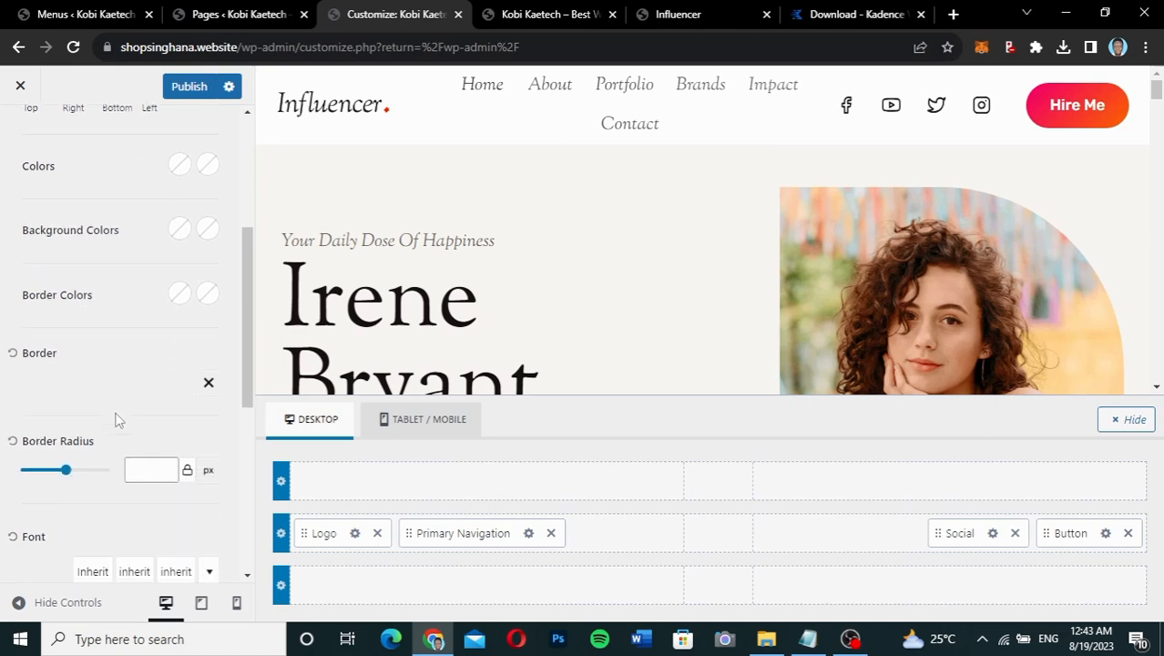
scroll(116, 420, down, 4)
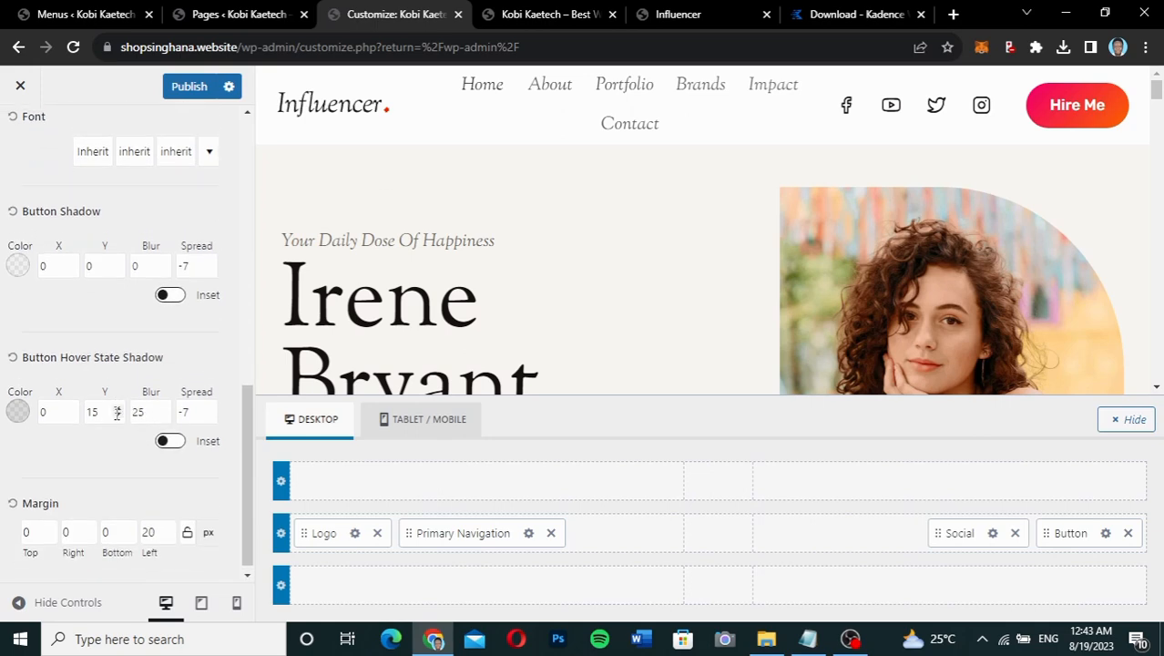
scroll(115, 419, up, 4)
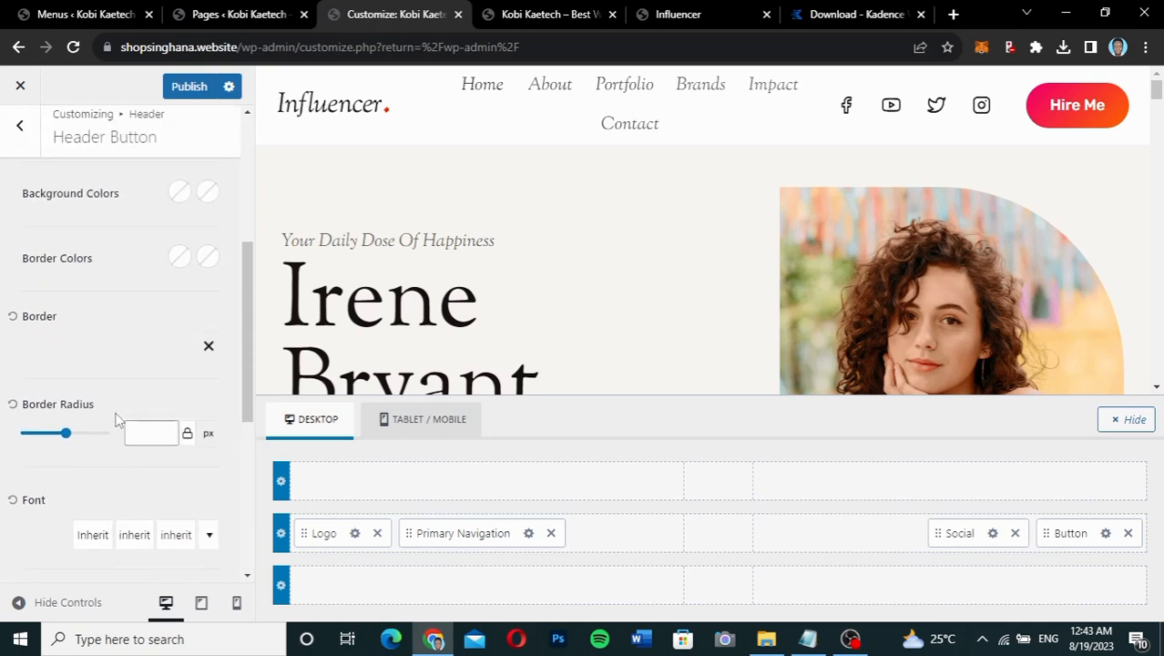
scroll(128, 332, up, 2)
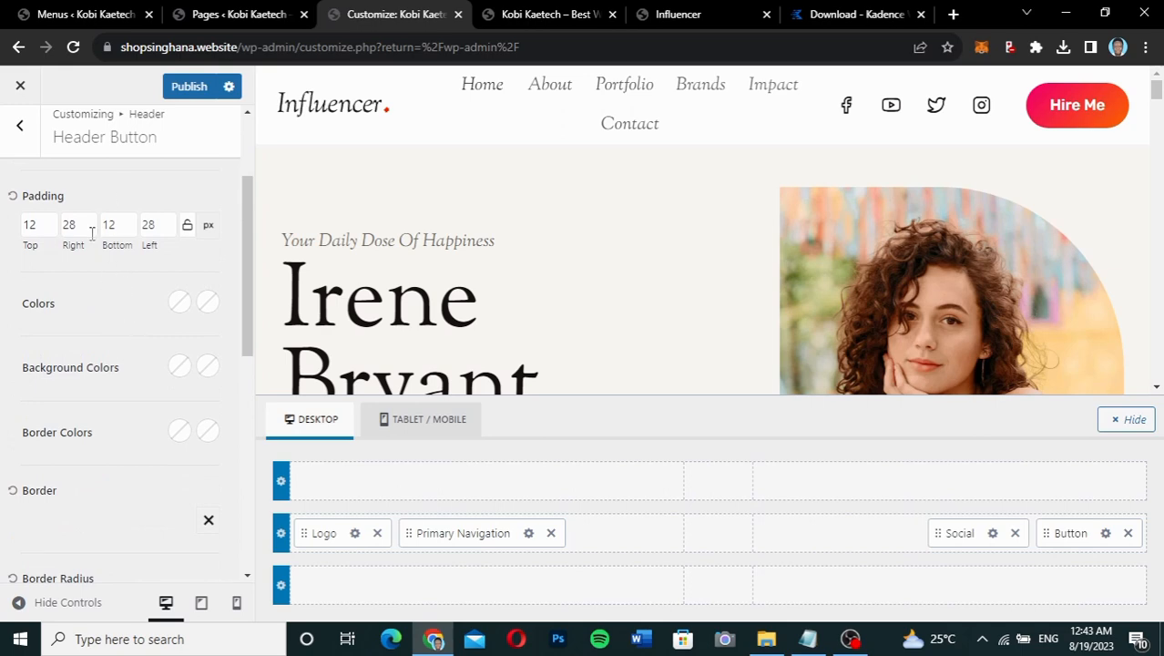
scroll(118, 312, up, 2)
right_click(118, 312)
click(20, 125)
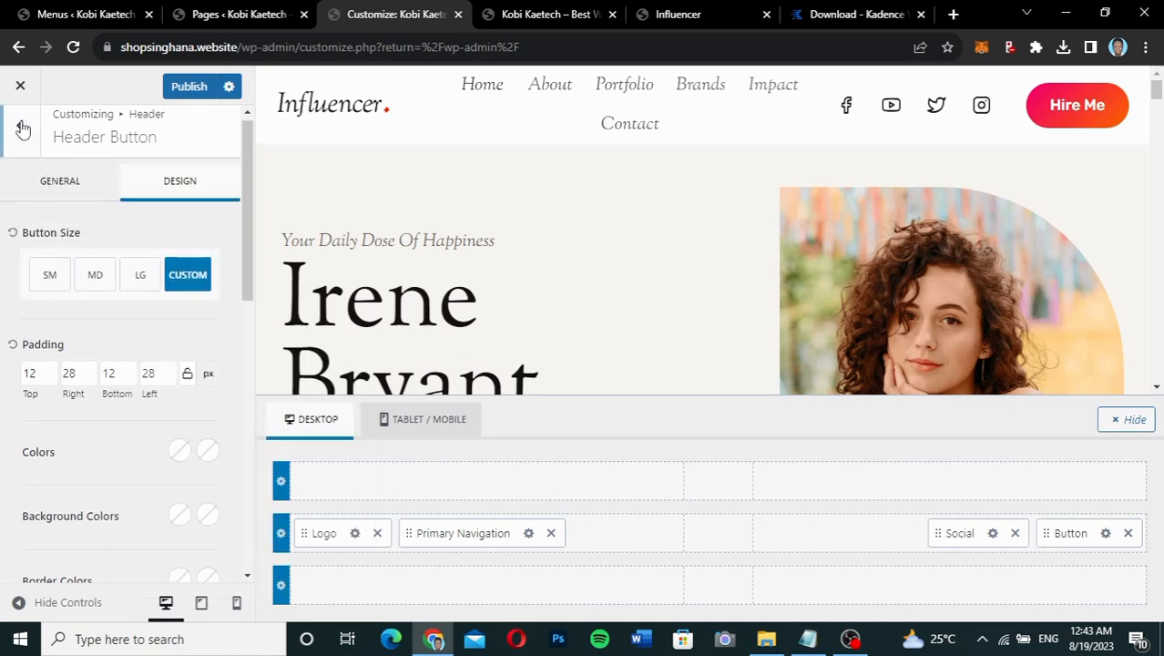
click(20, 125)
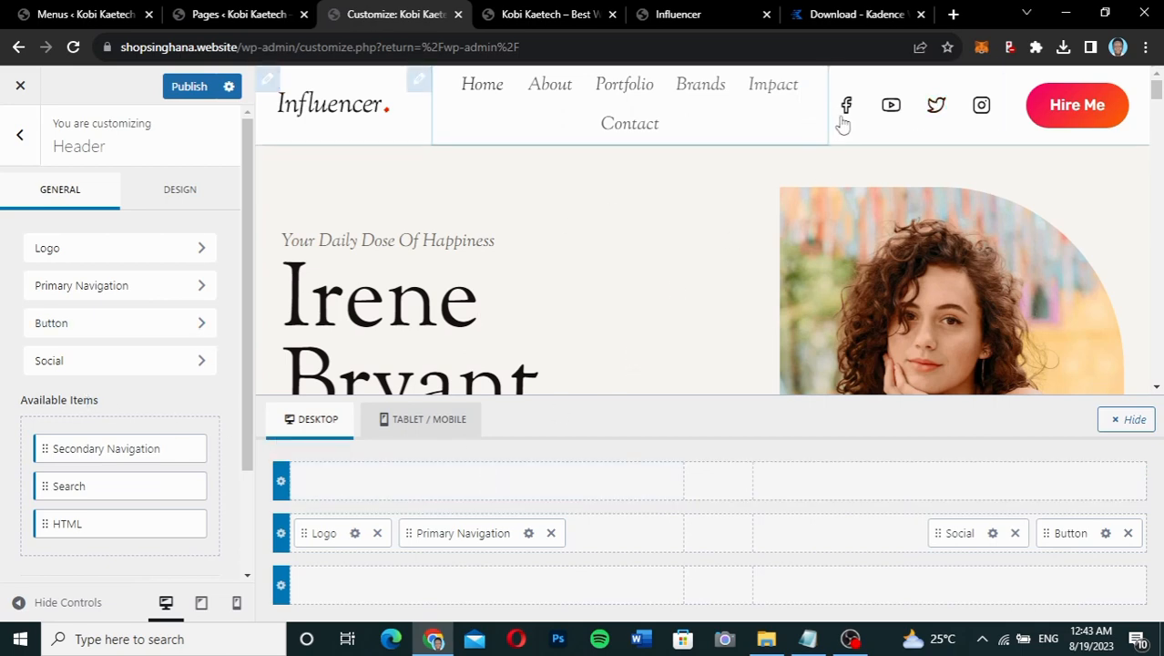
Examine the header's social items, including the Facebook and Instagram options, and the link fields for each social network
click(143, 362)
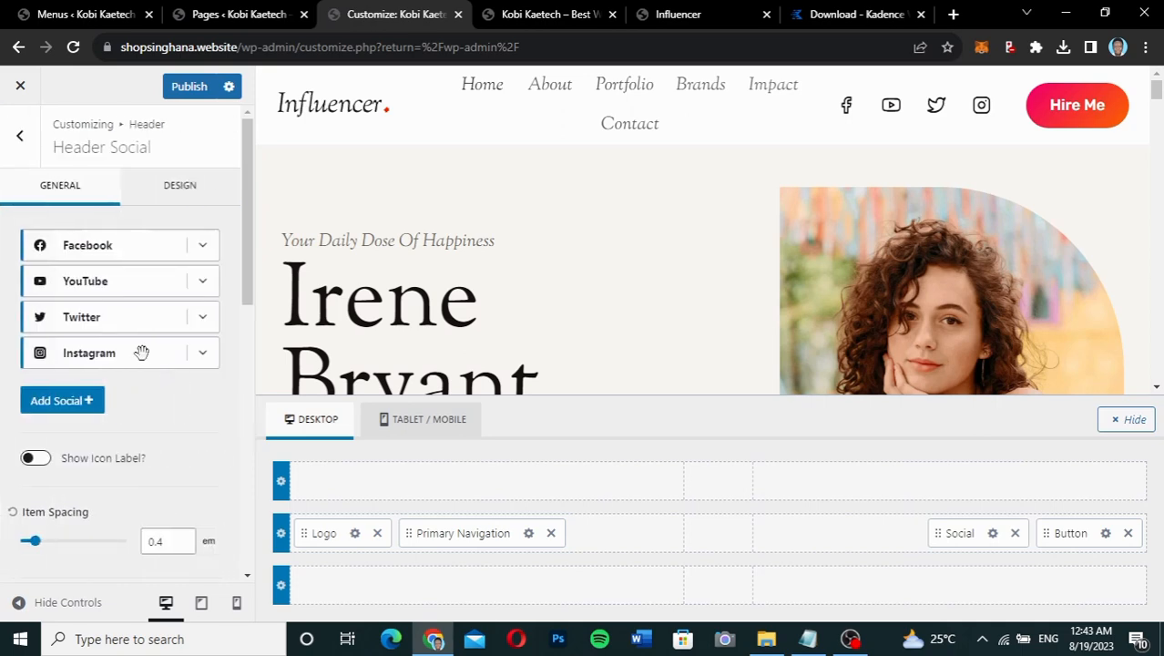
click(202, 247)
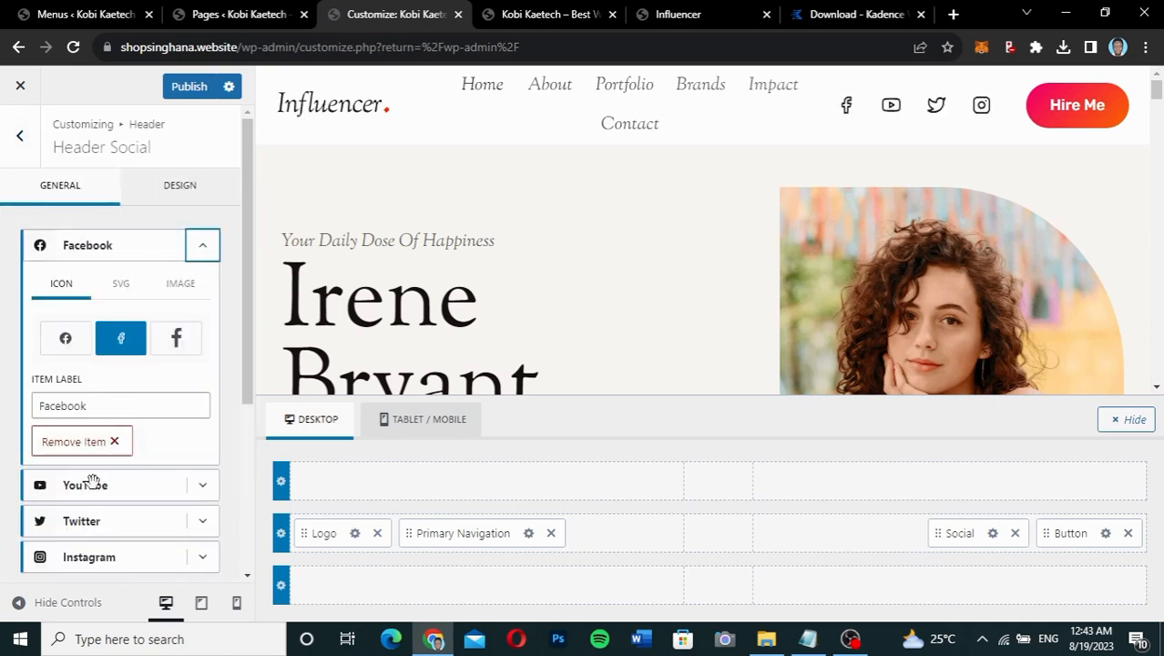
click(202, 246)
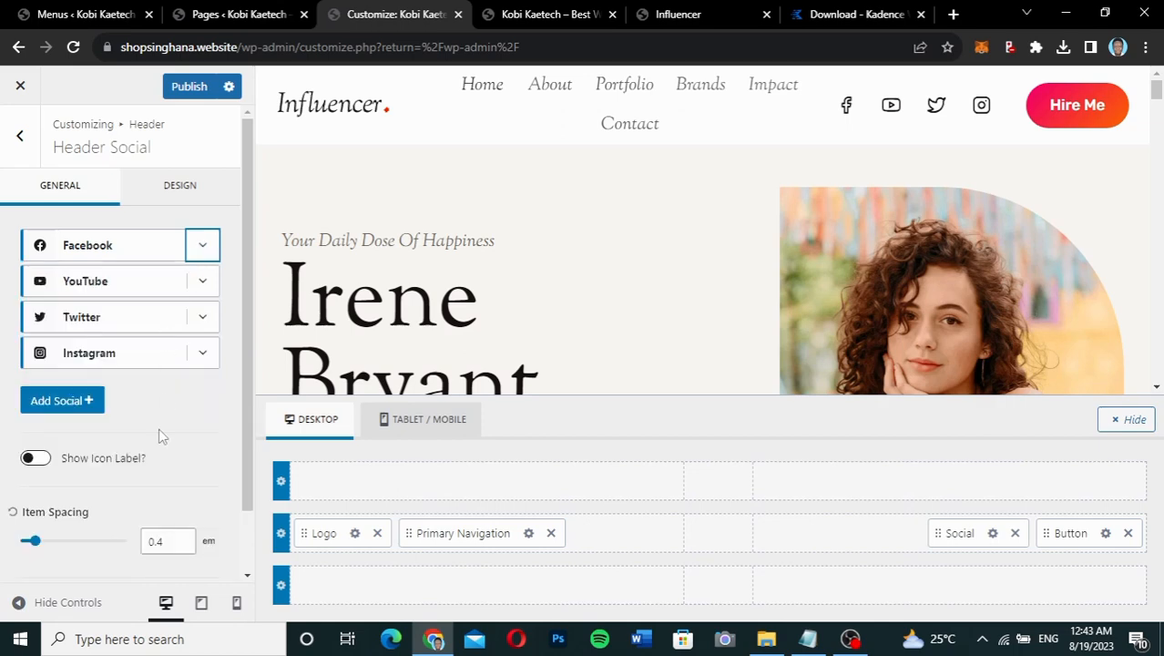
scroll(158, 436, down, 1)
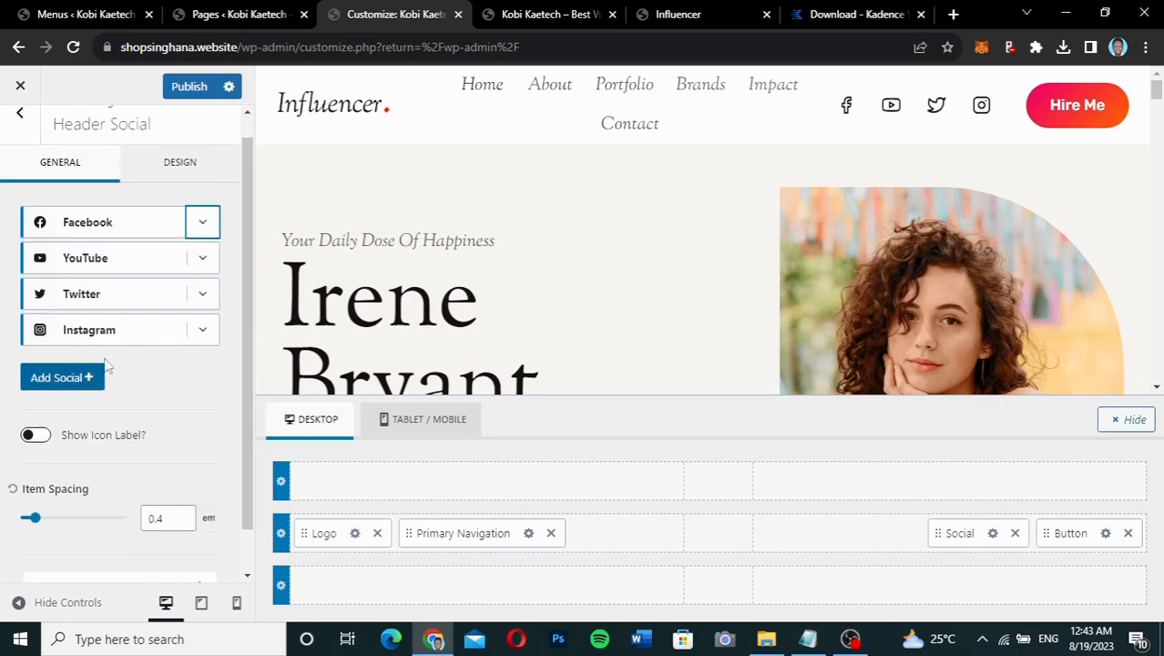
click(202, 330)
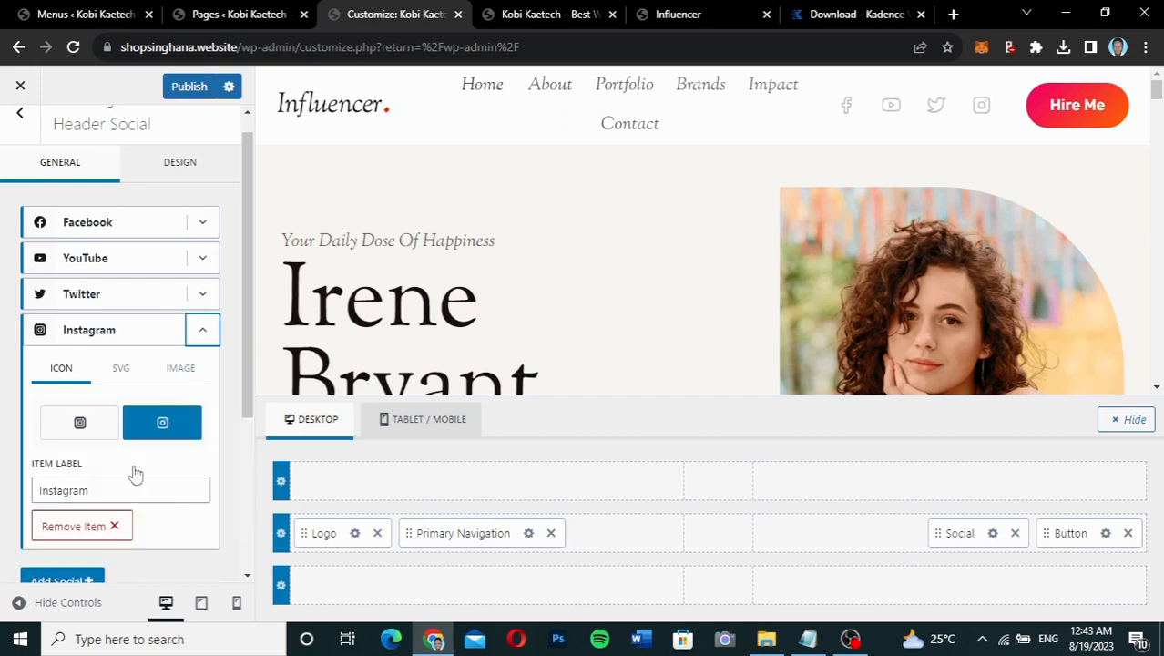
scroll(135, 472, down, 2)
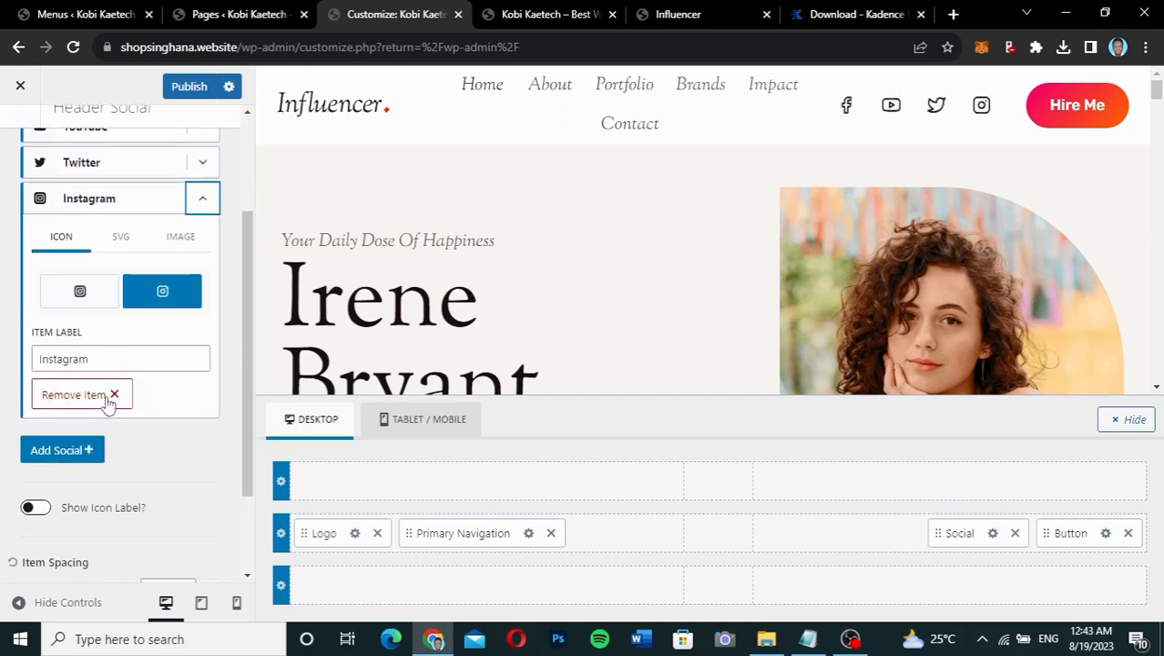
click(202, 198)
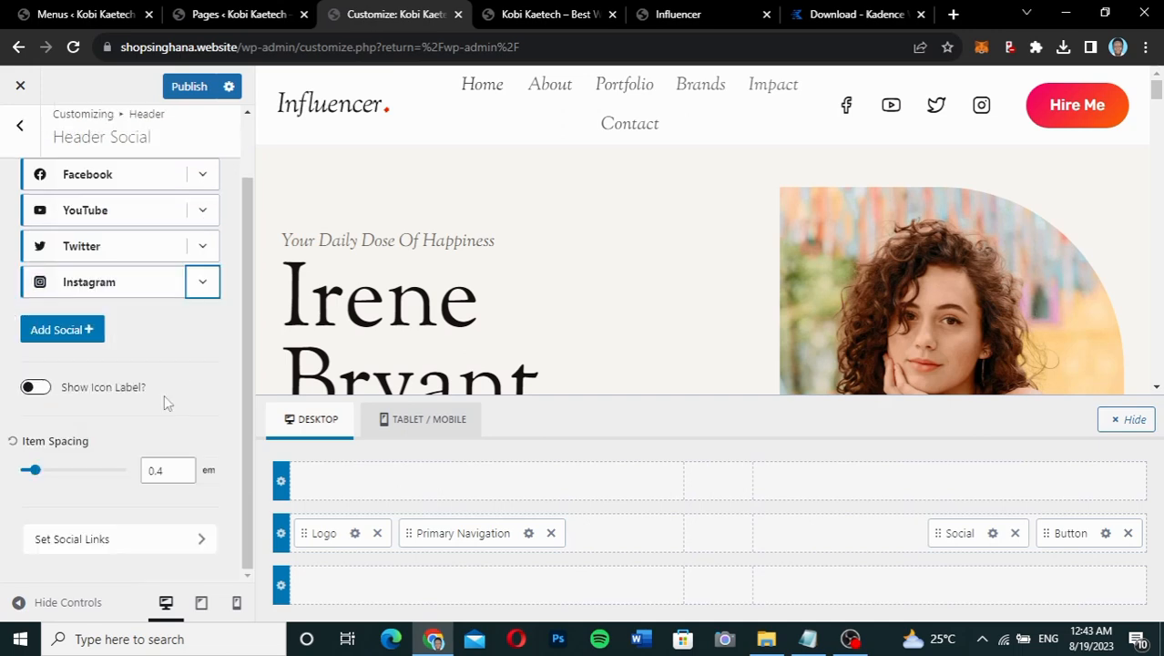
click(137, 539)
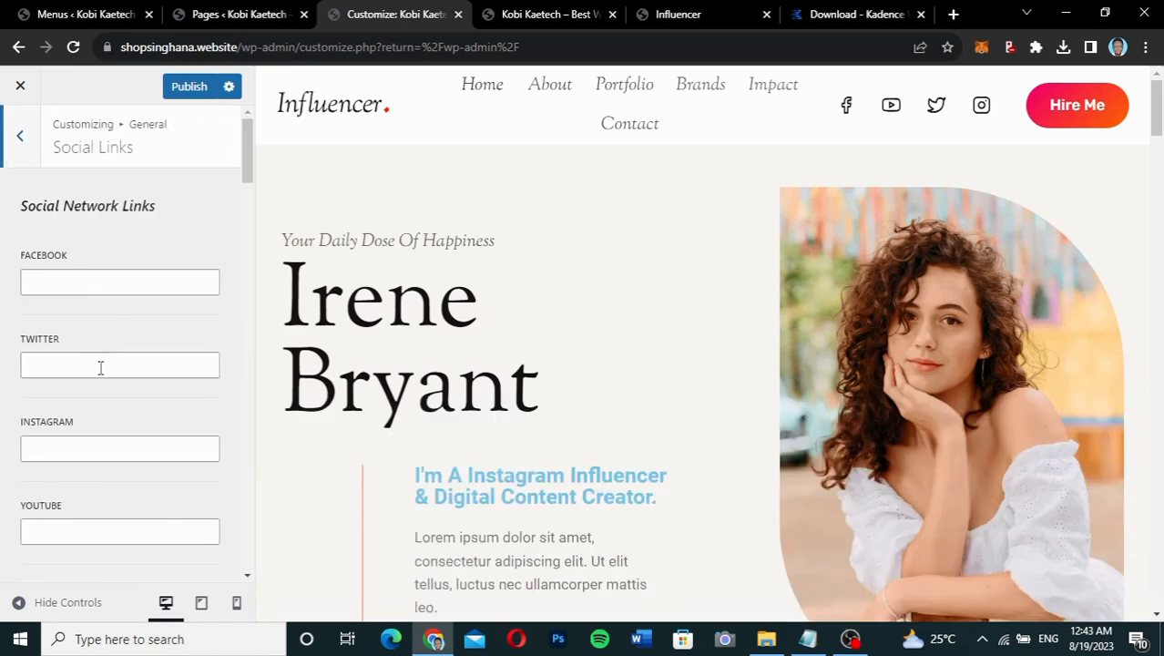
scroll(83, 489, down, 3)
scroll(83, 489, up, 3)
click(21, 137)
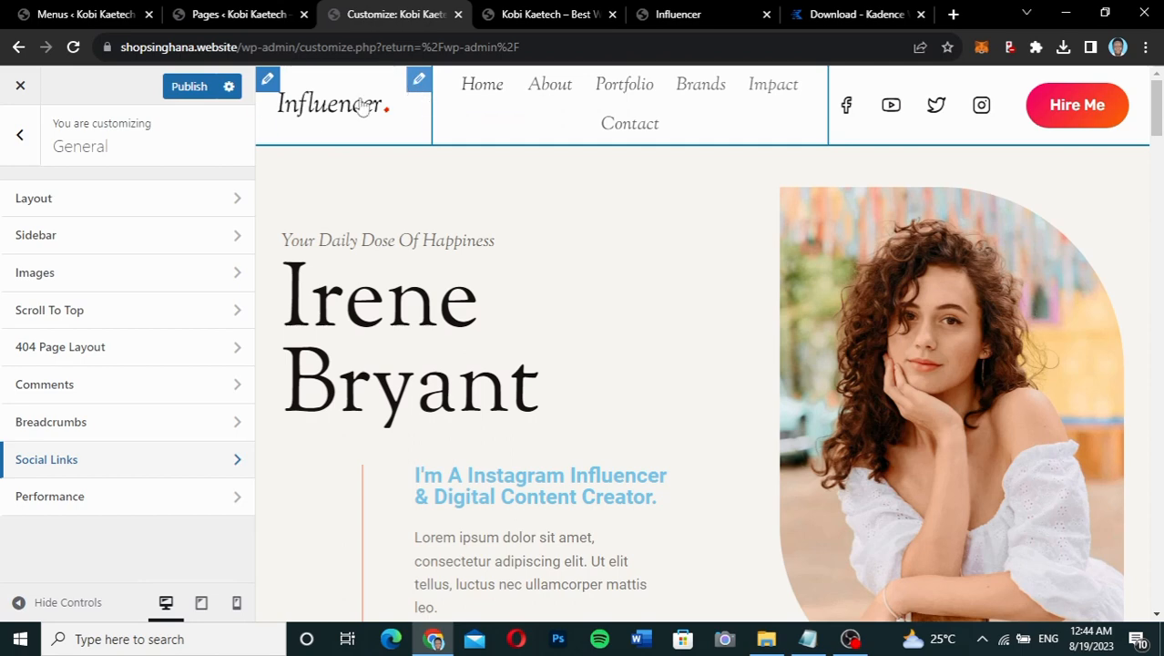
Remove the logo image from the header and set the logo layout to Logo & Title
click(417, 82)
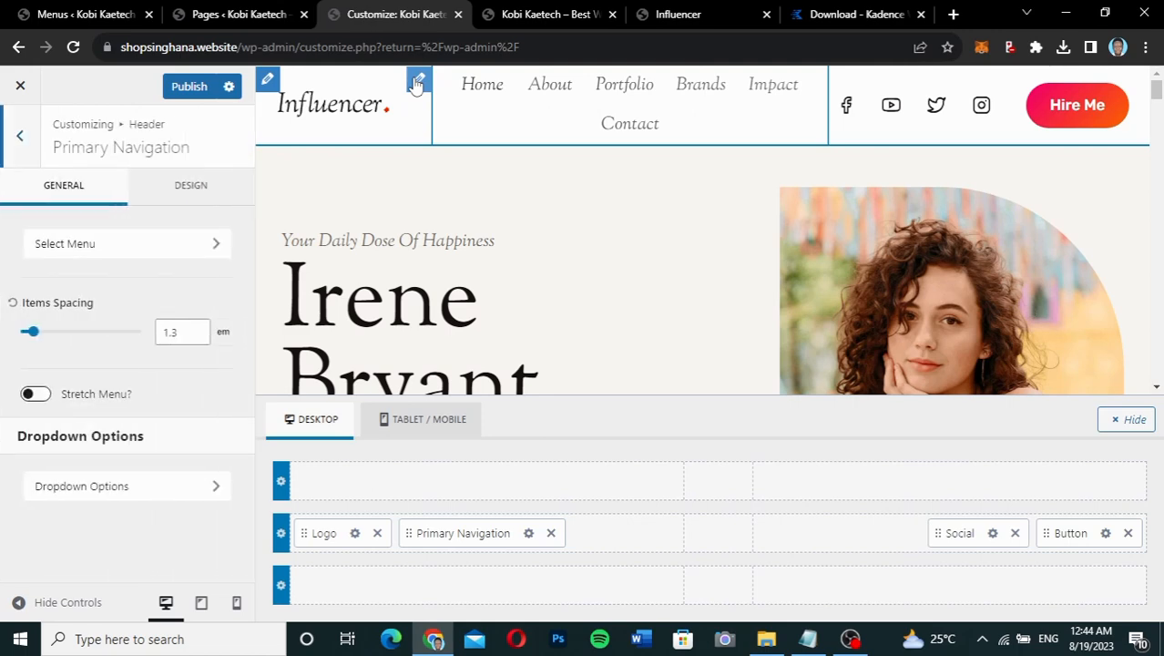
click(355, 534)
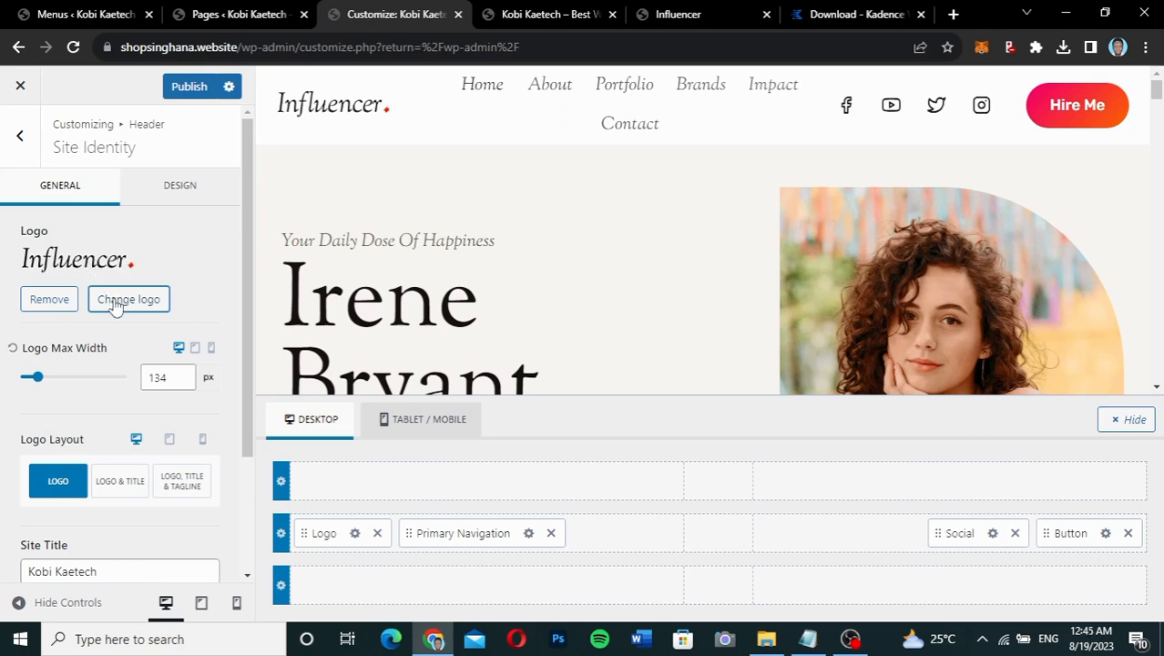
scroll(107, 405, down, 1)
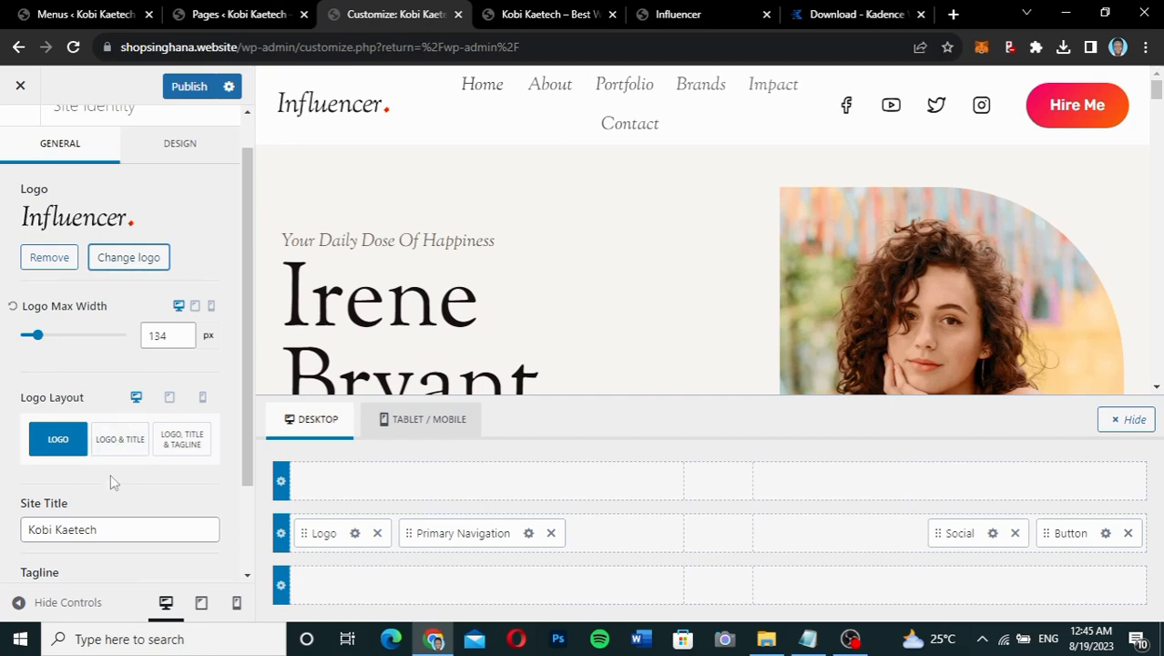
click(39, 262)
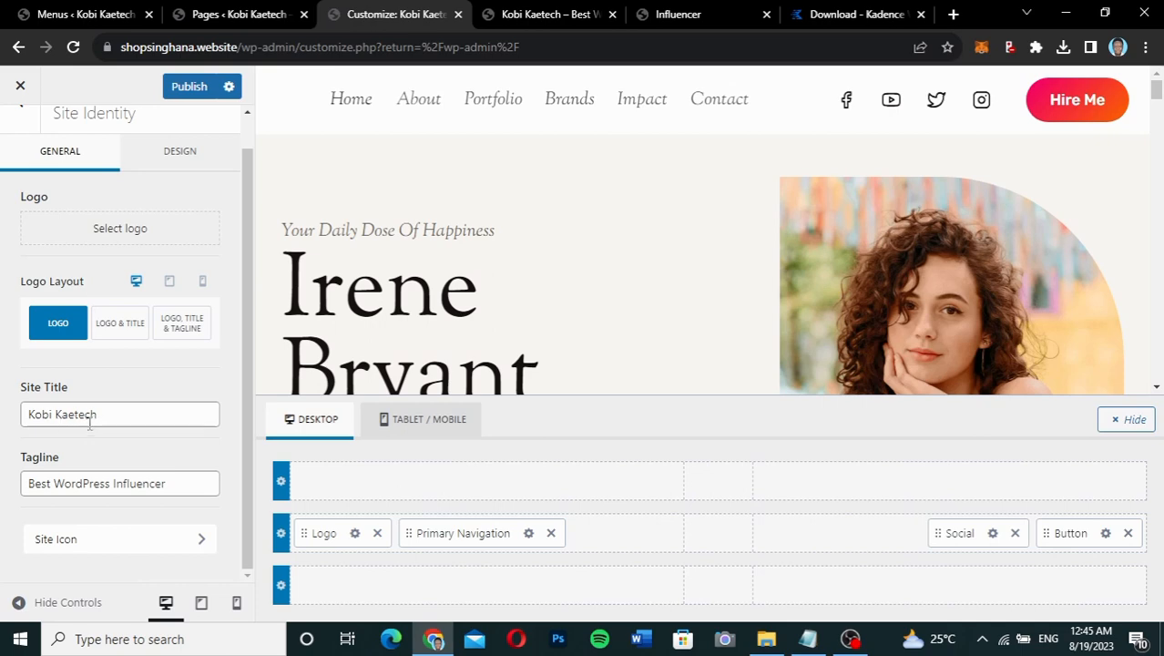
click(112, 328)
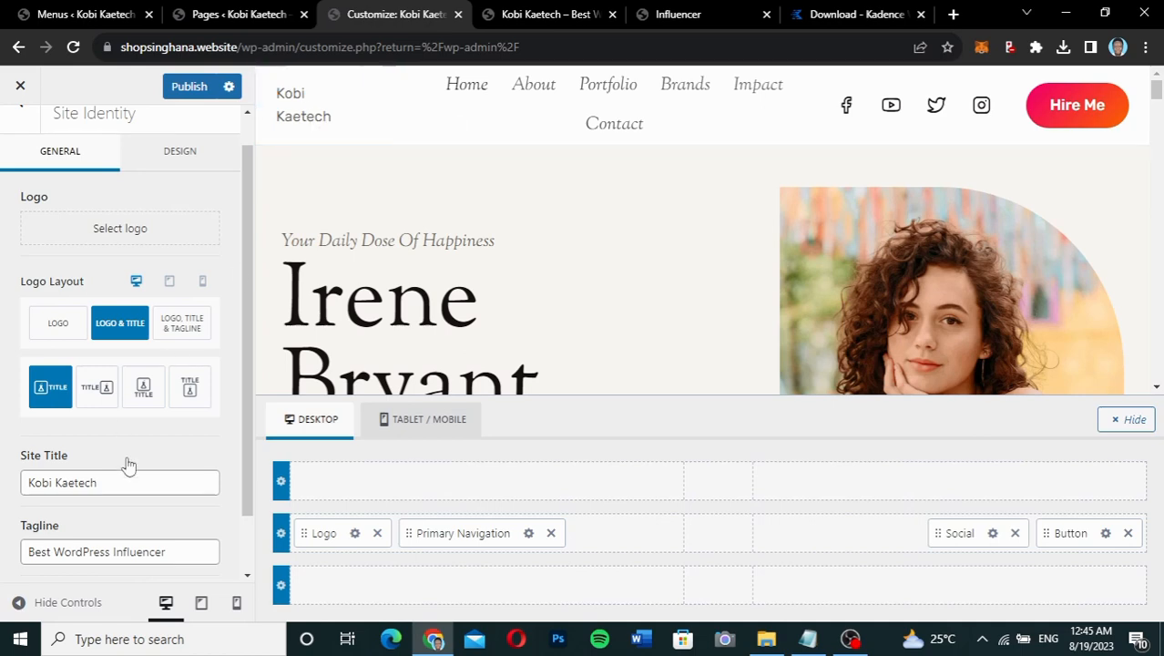
scroll(128, 464, down, 2)
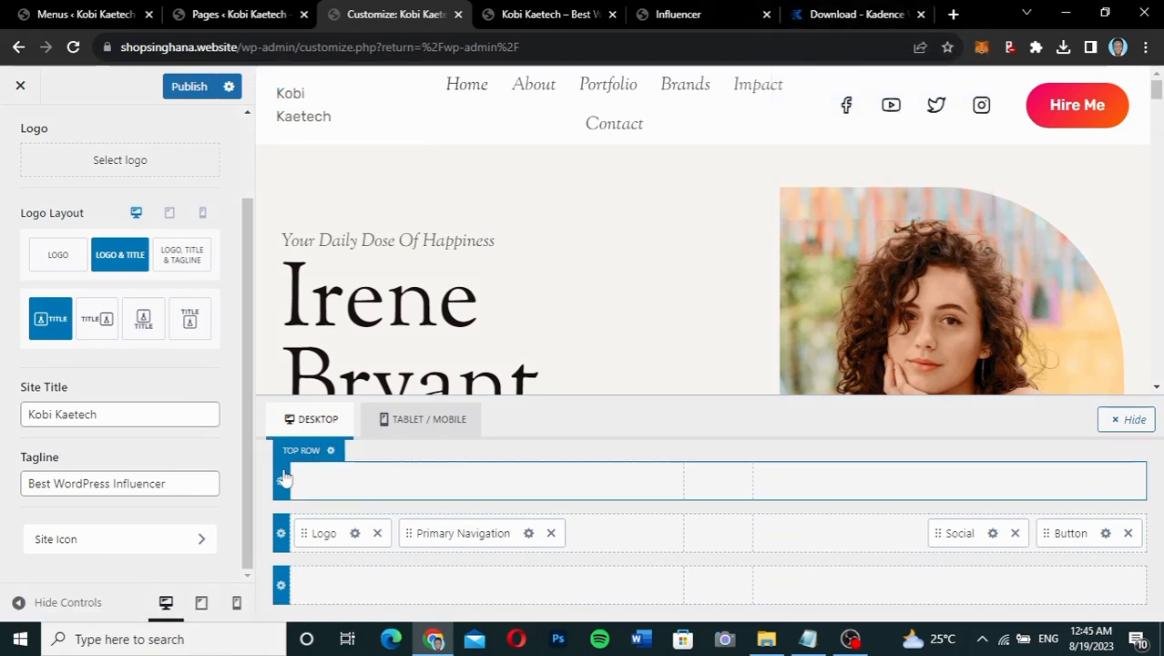
Examine the site icon setting under Site Identity and return to the main customizer options
click(116, 540)
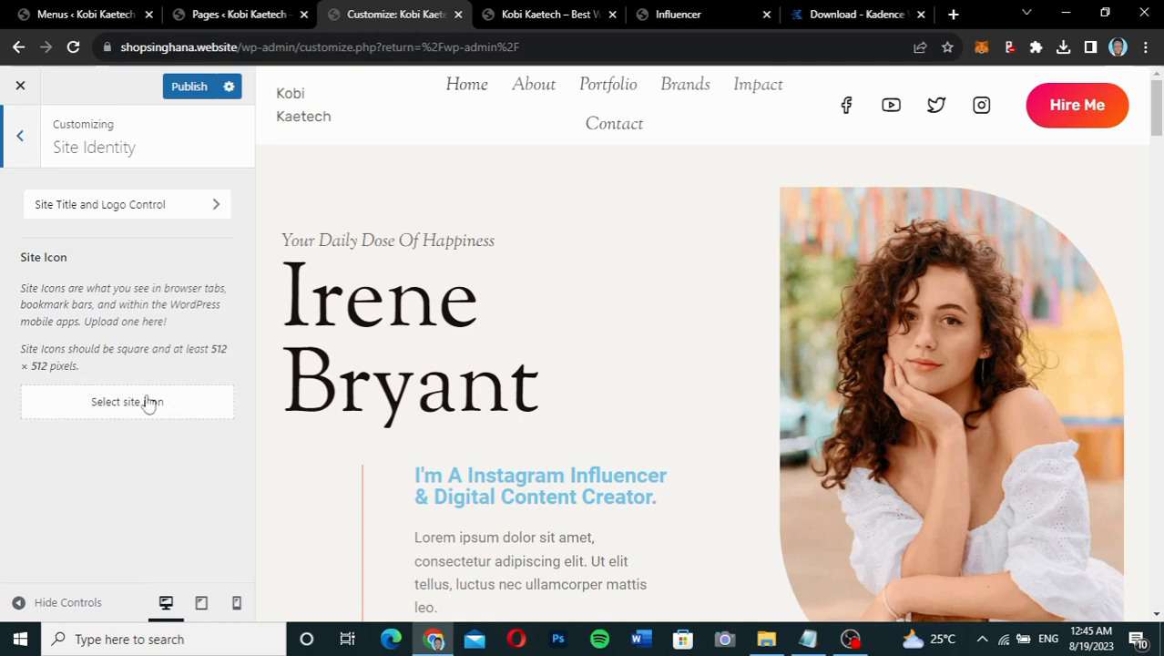
click(25, 150)
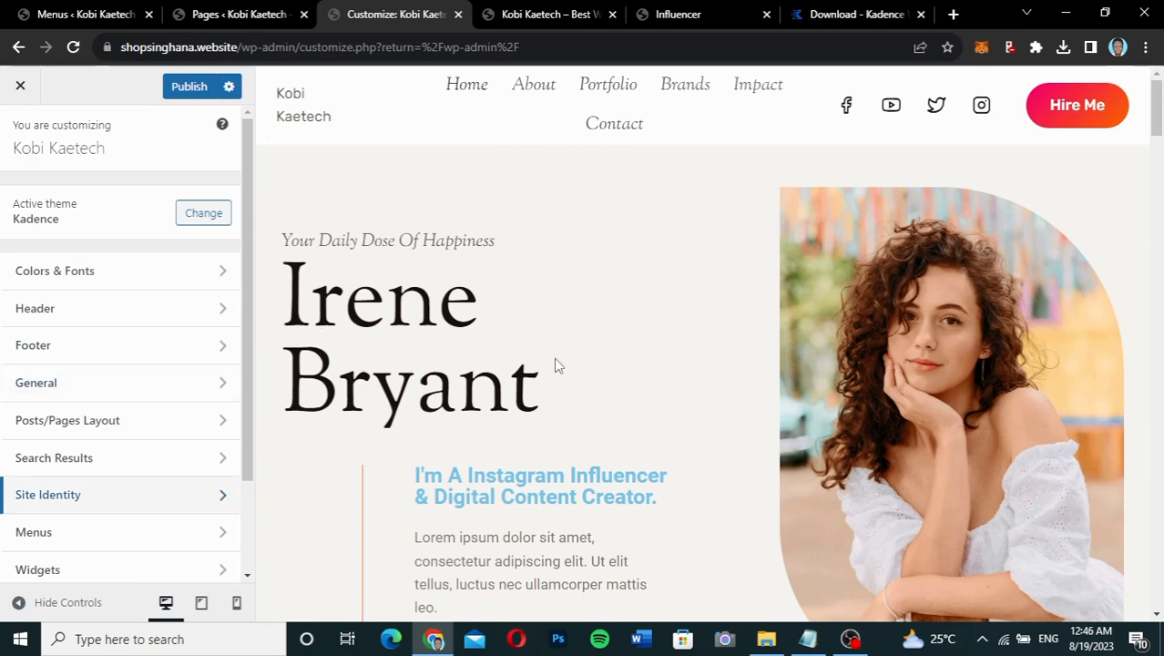
Replace the {theme-credit} placeholder in the footer's copyright text with "| Designed By Kaetech Digital"
click(126, 352)
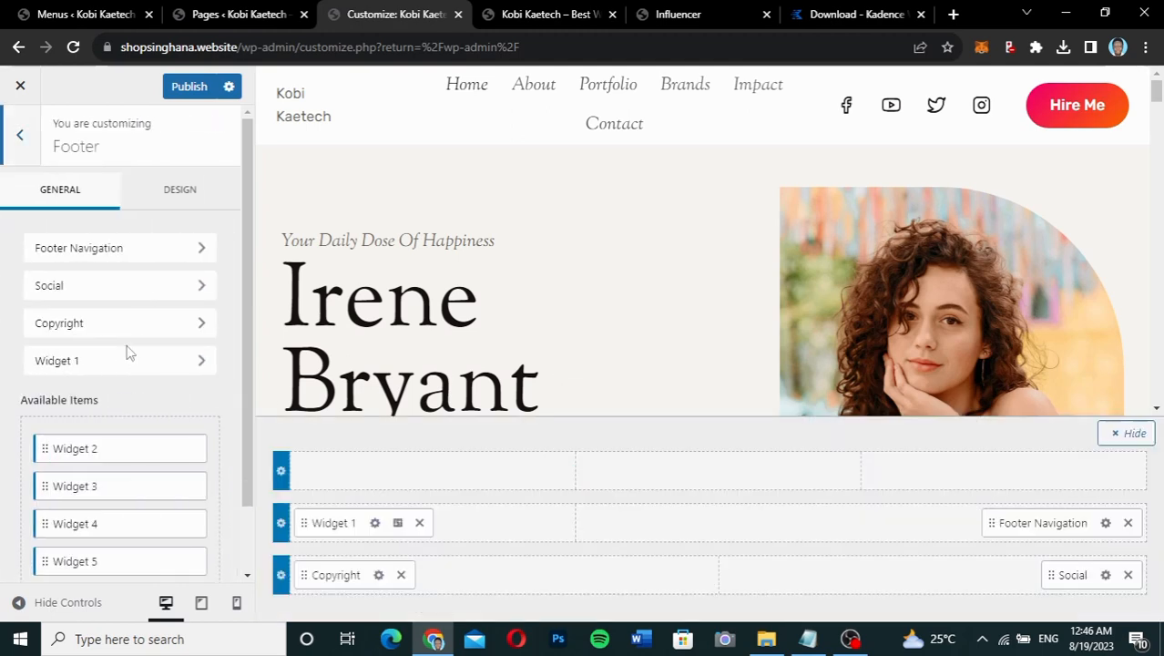
scroll(505, 306, down, 10)
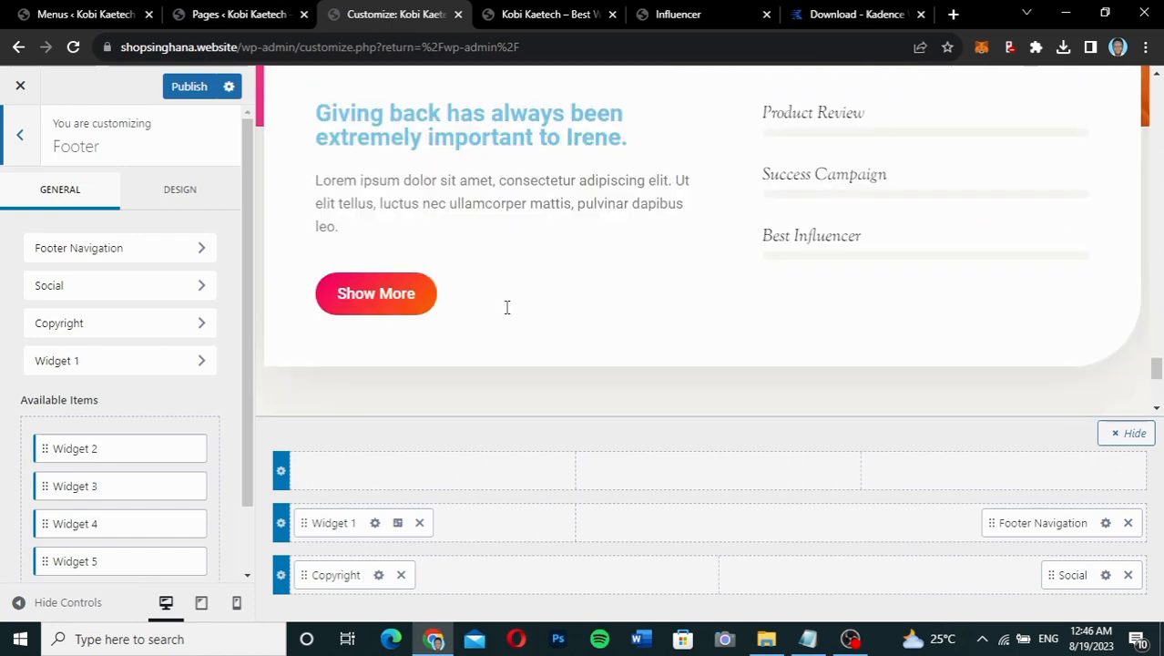
scroll(507, 307, down, 5)
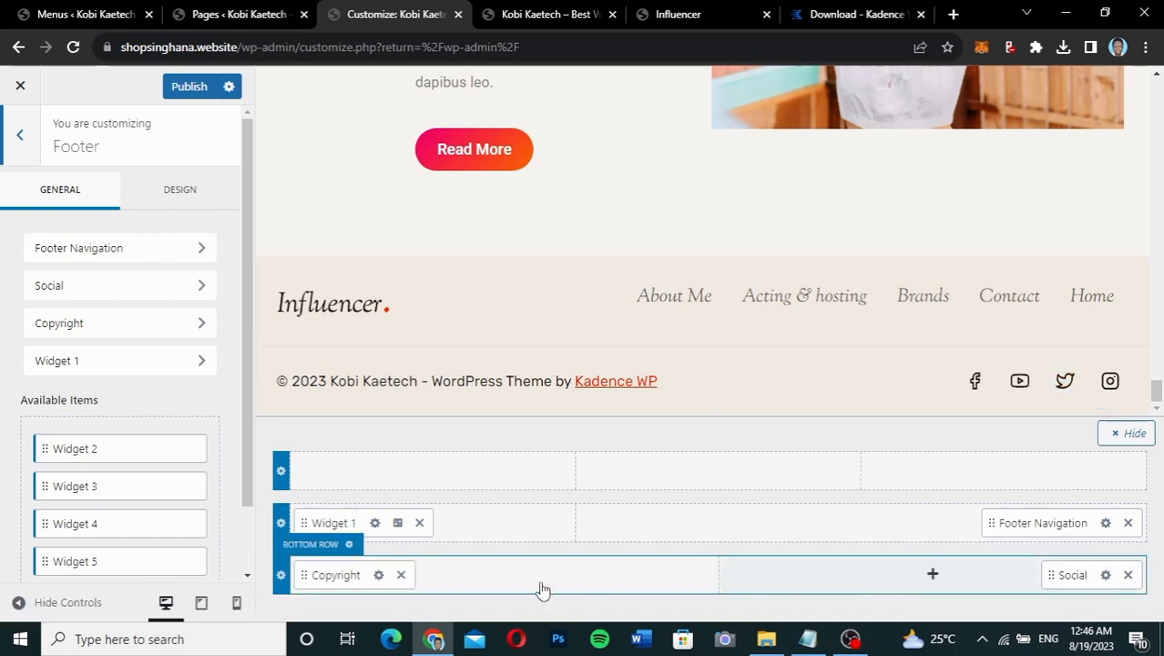
click(379, 575)
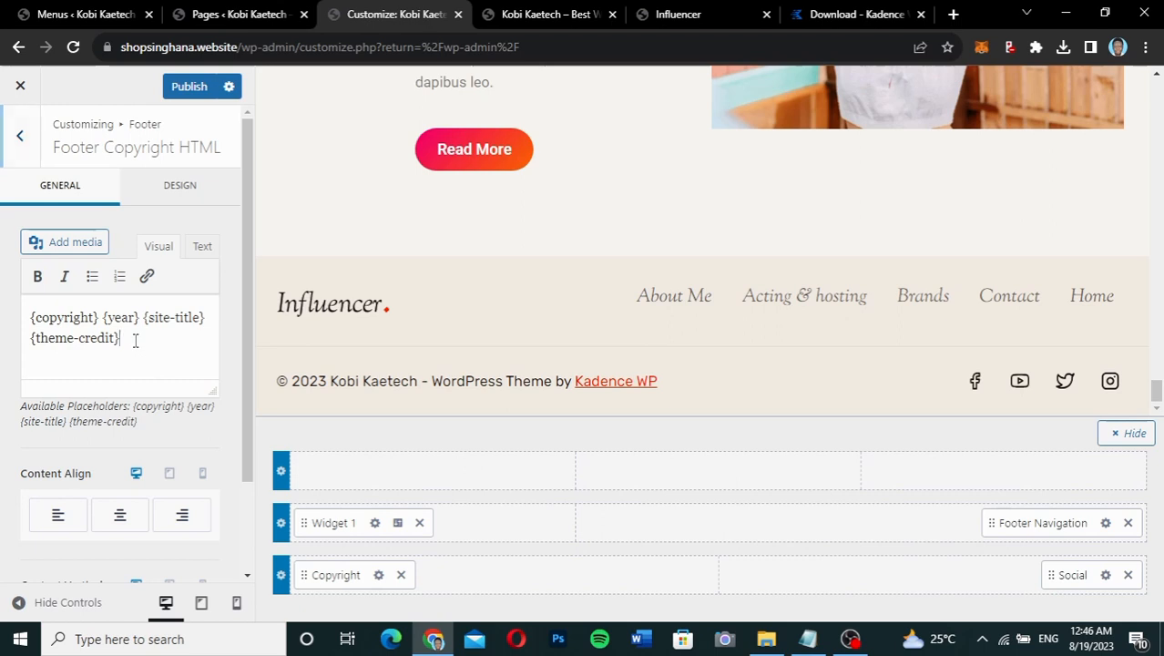
drag(135, 341, 27, 341)
key(BackSpace)
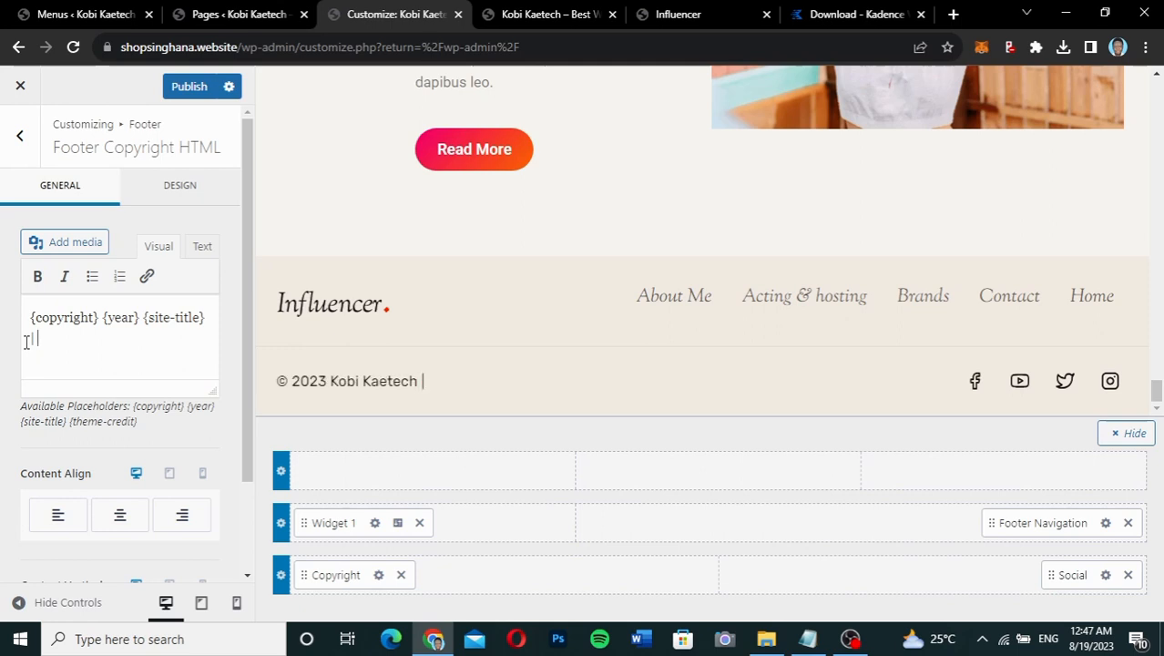
text(Design)
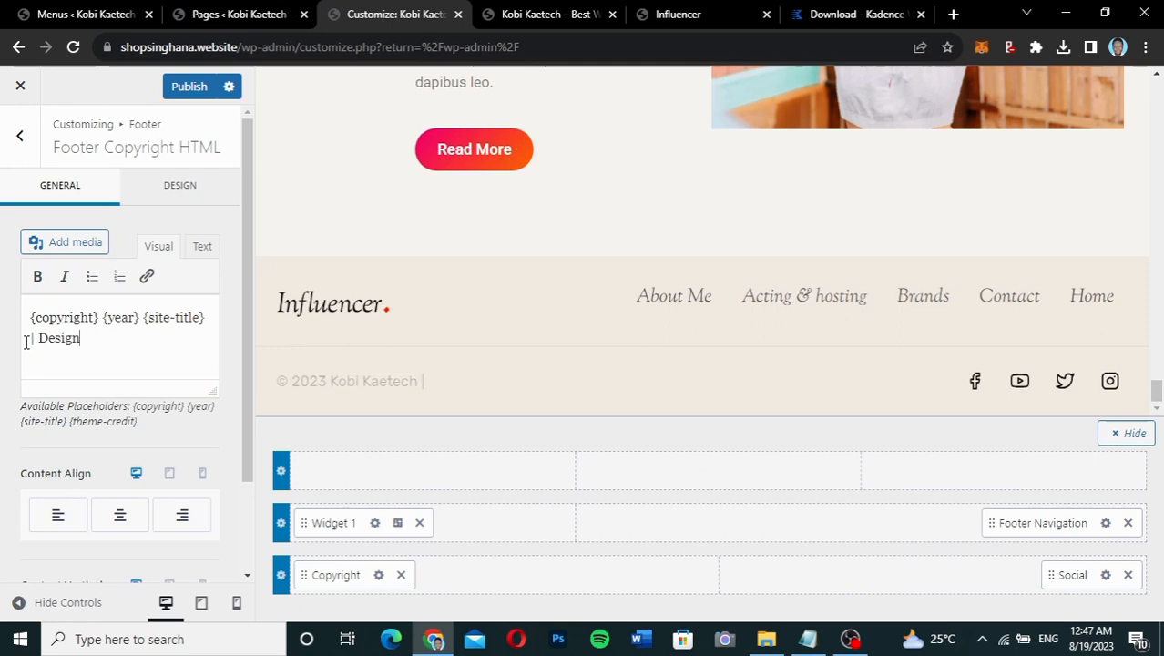
text(ed By Kaetech D)
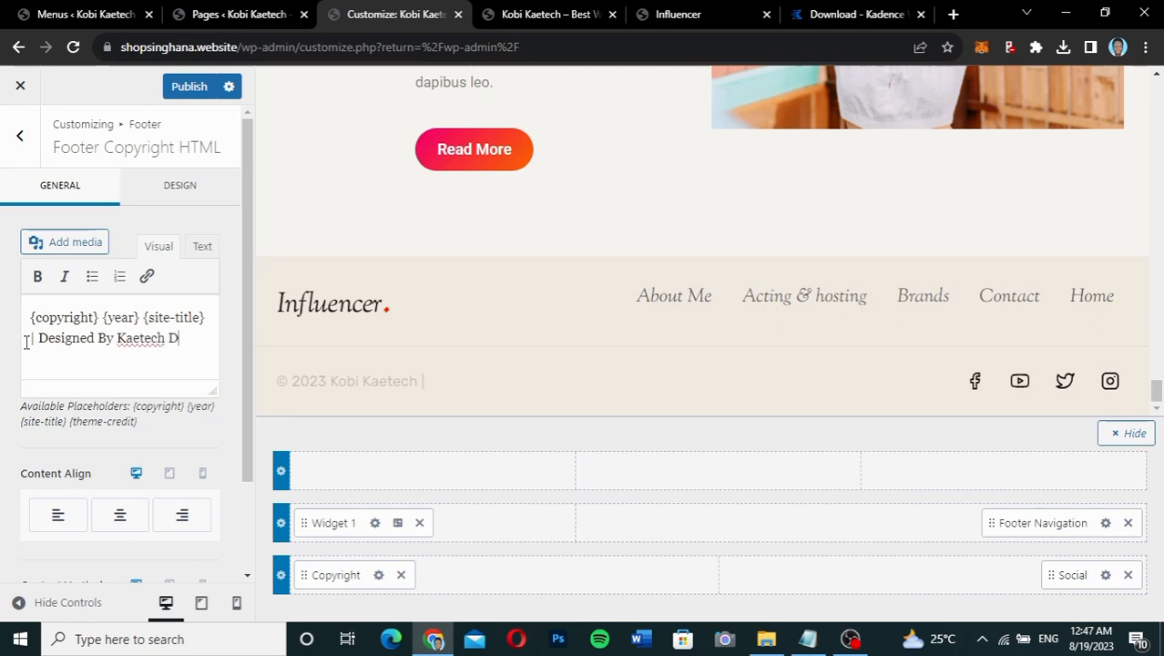
text(igital)
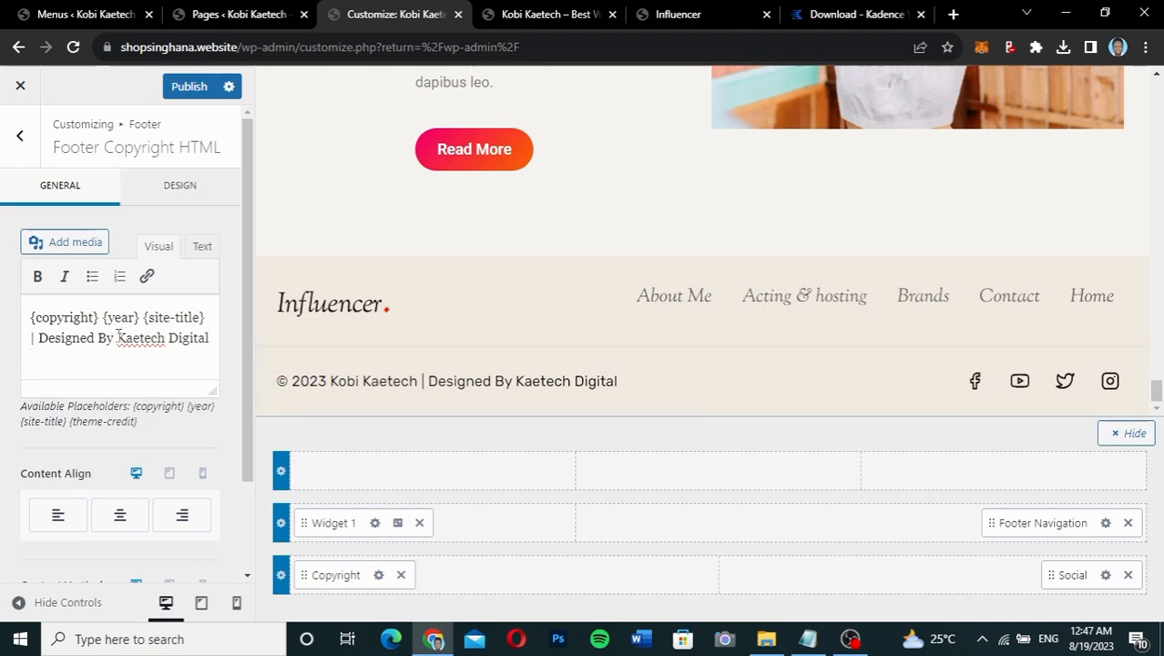
drag(116, 336, 209, 337)
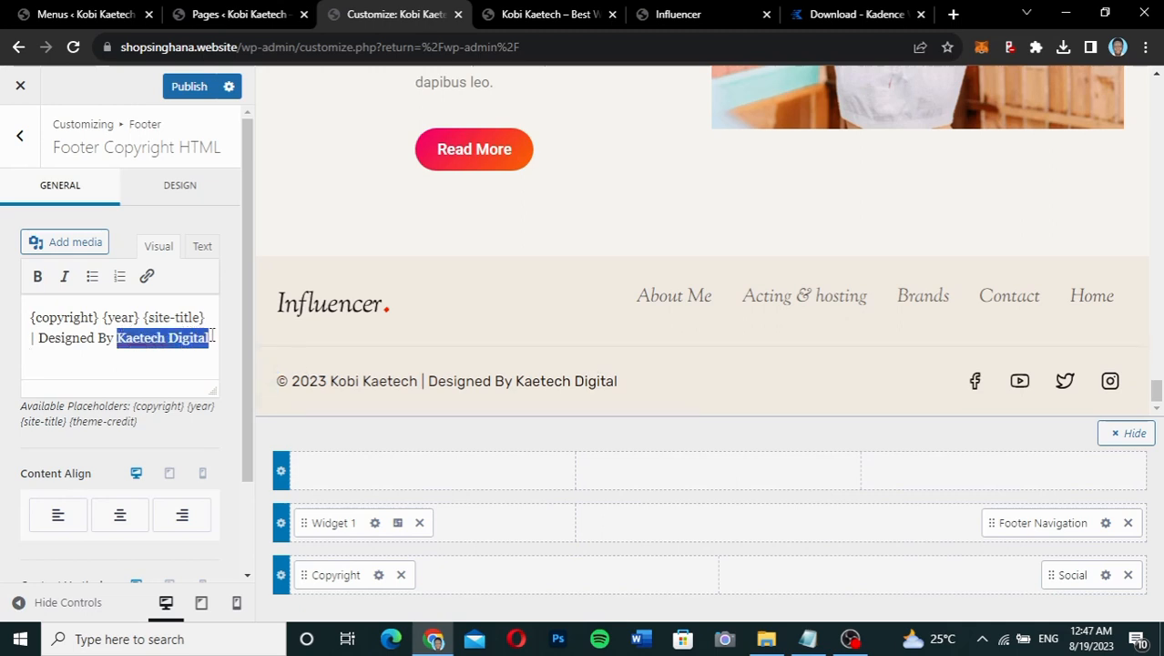
click(147, 277)
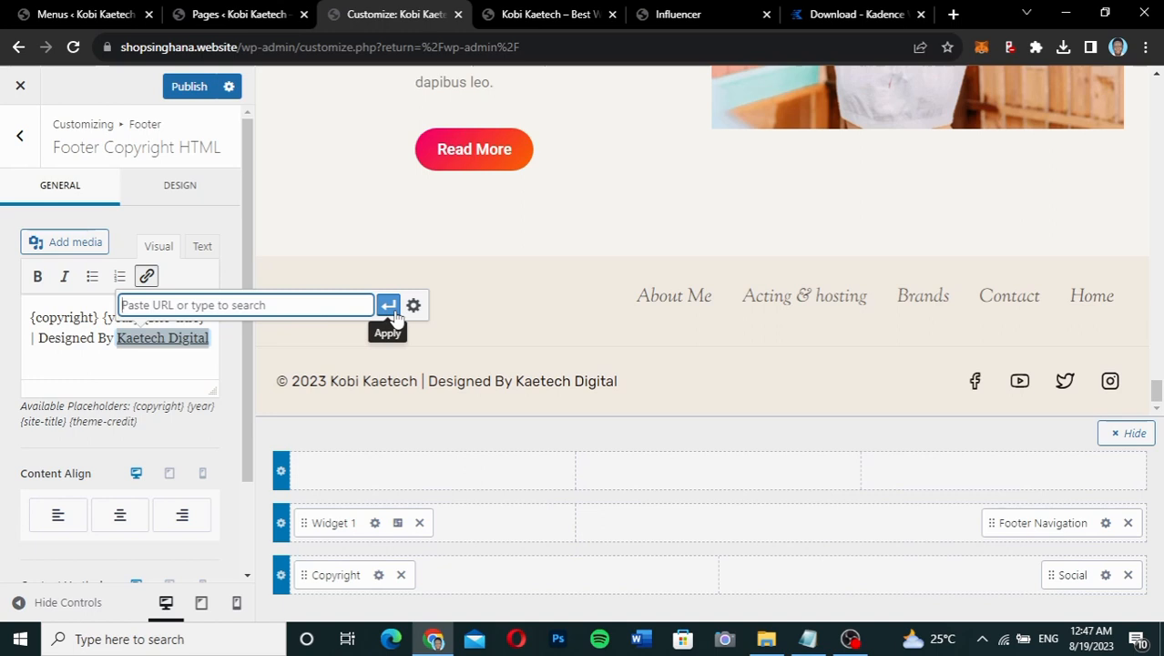
click(102, 337)
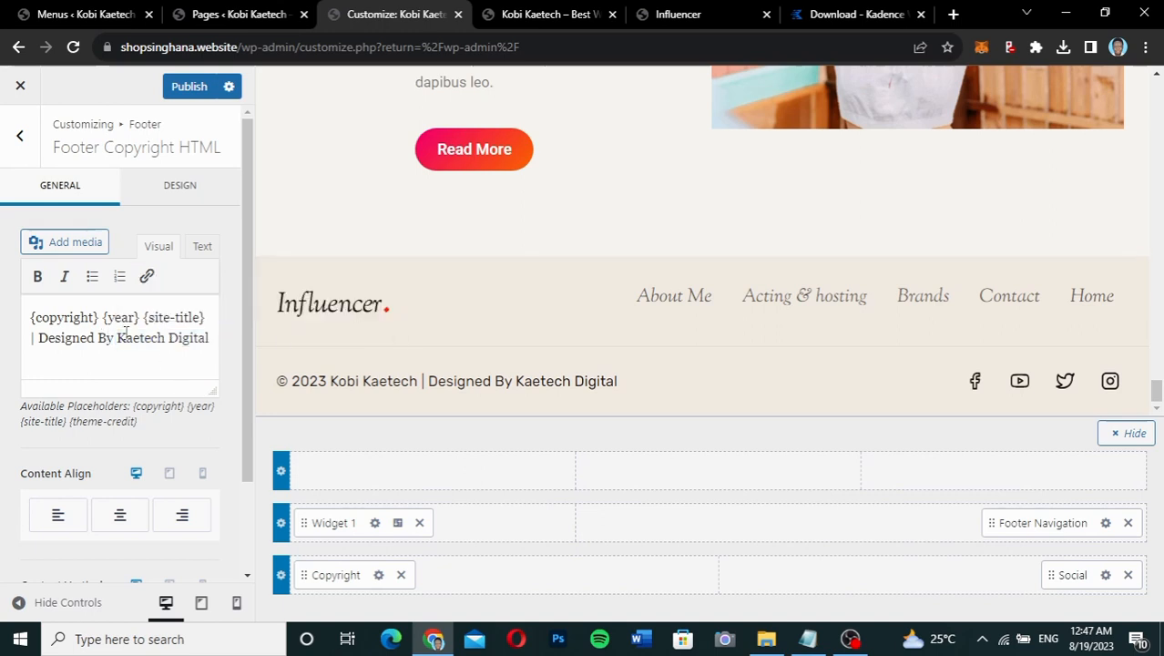
Publish the customizer changes and return from the footer copyright settings to the main customizer options
click(191, 88)
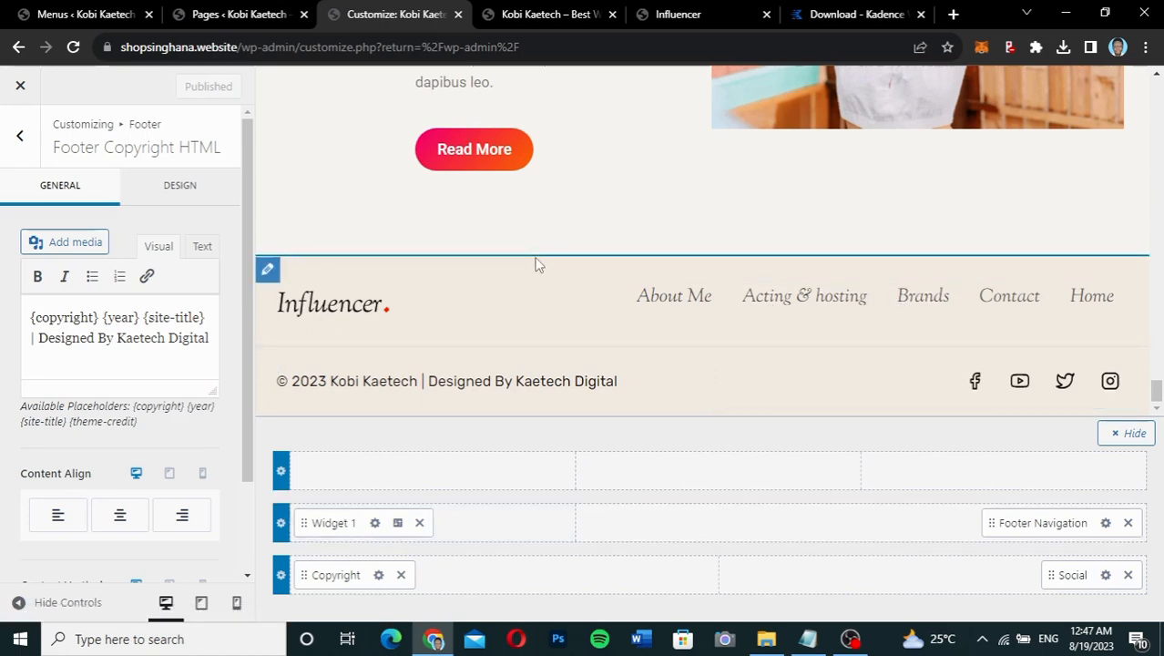
scroll(534, 262, up, 5)
scroll(534, 262, up, 3)
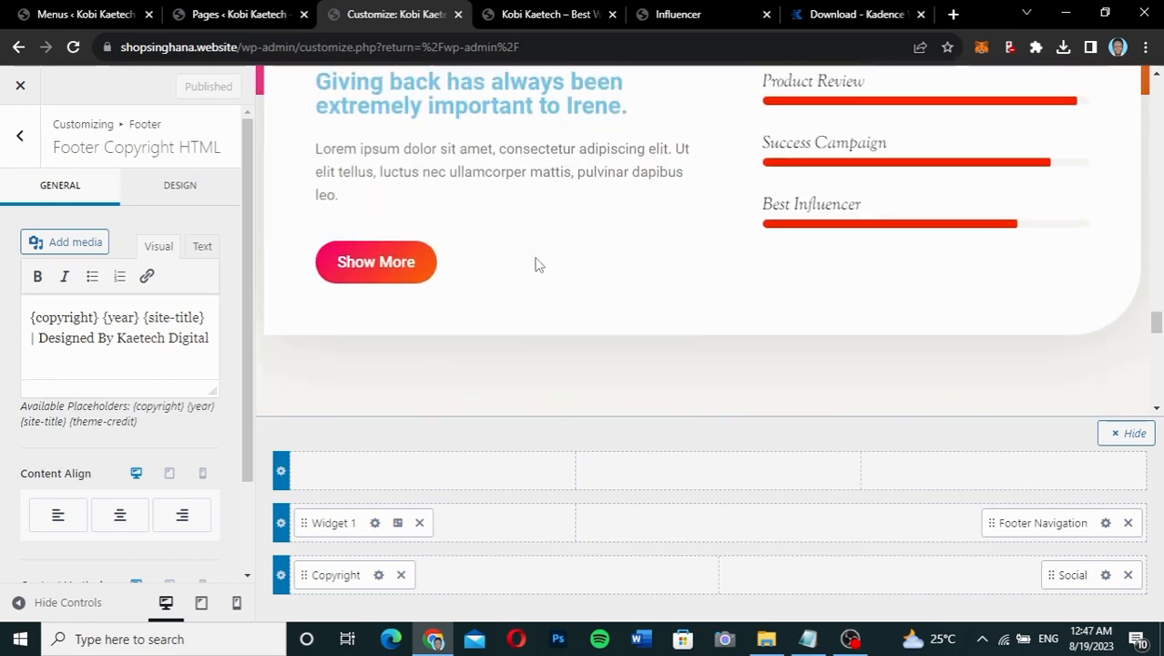
click(20, 136)
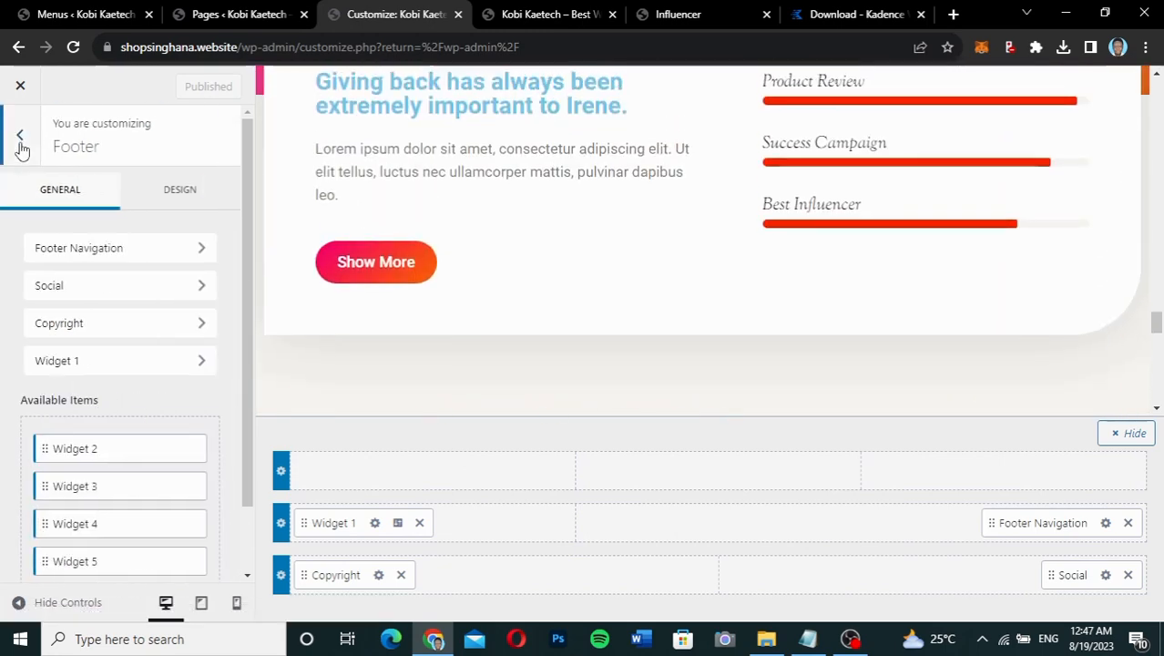
click(27, 145)
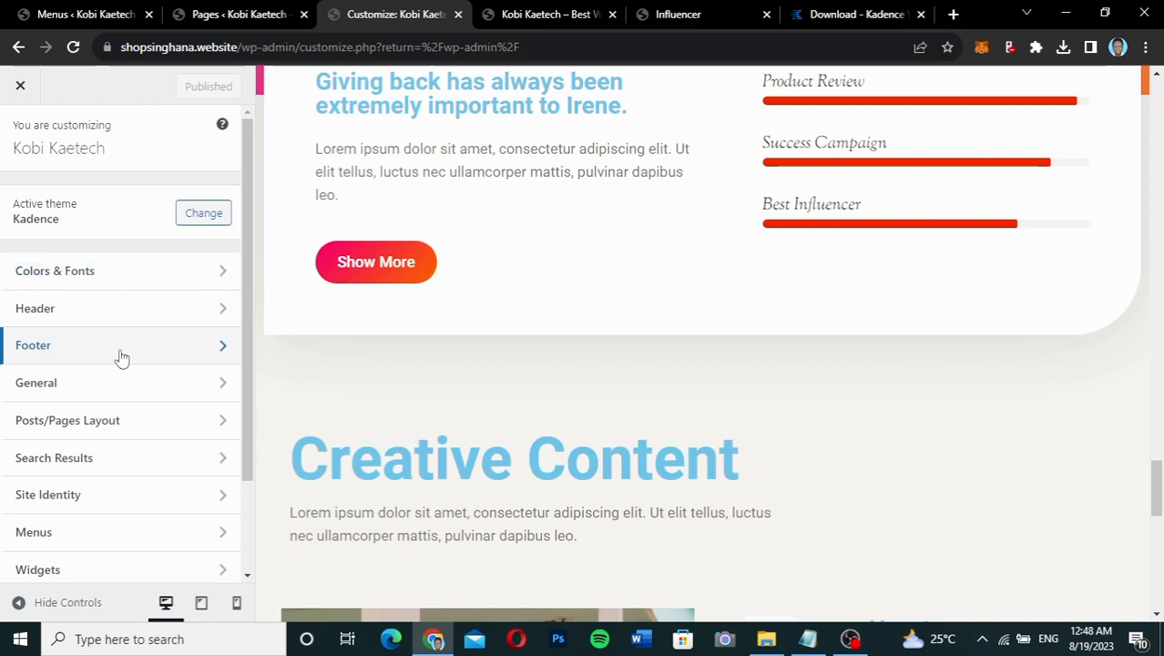
Examine the Additional CSS section and remaining customizer options, and review the homepage preview back up to its header
scroll(110, 414, down, 3)
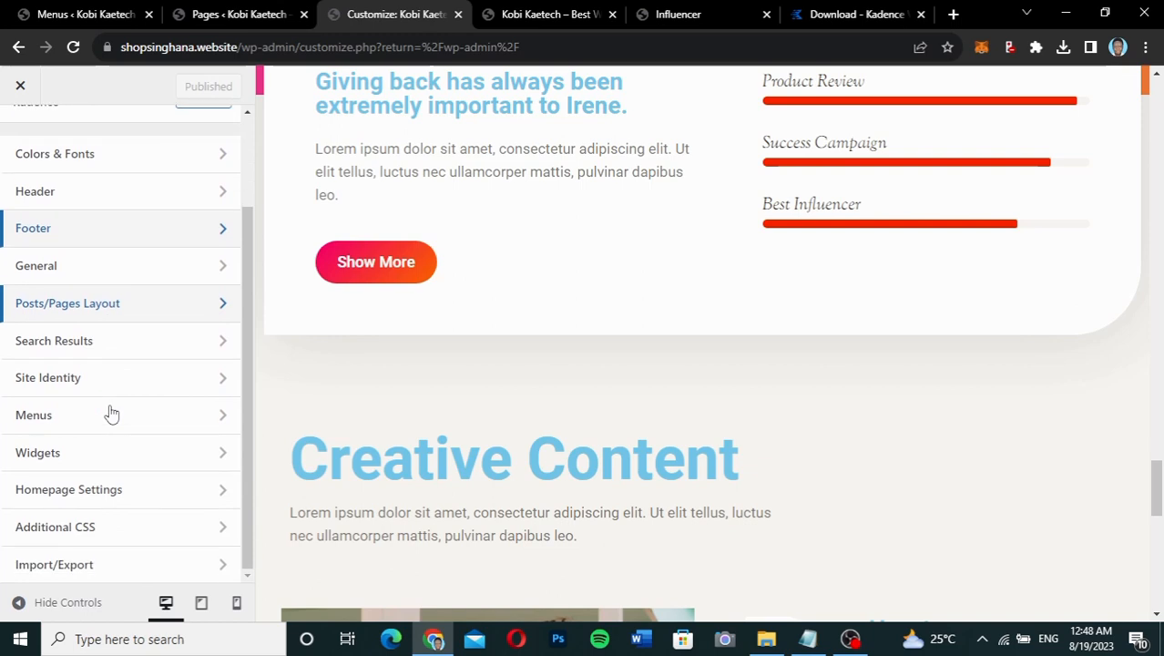
click(141, 534)
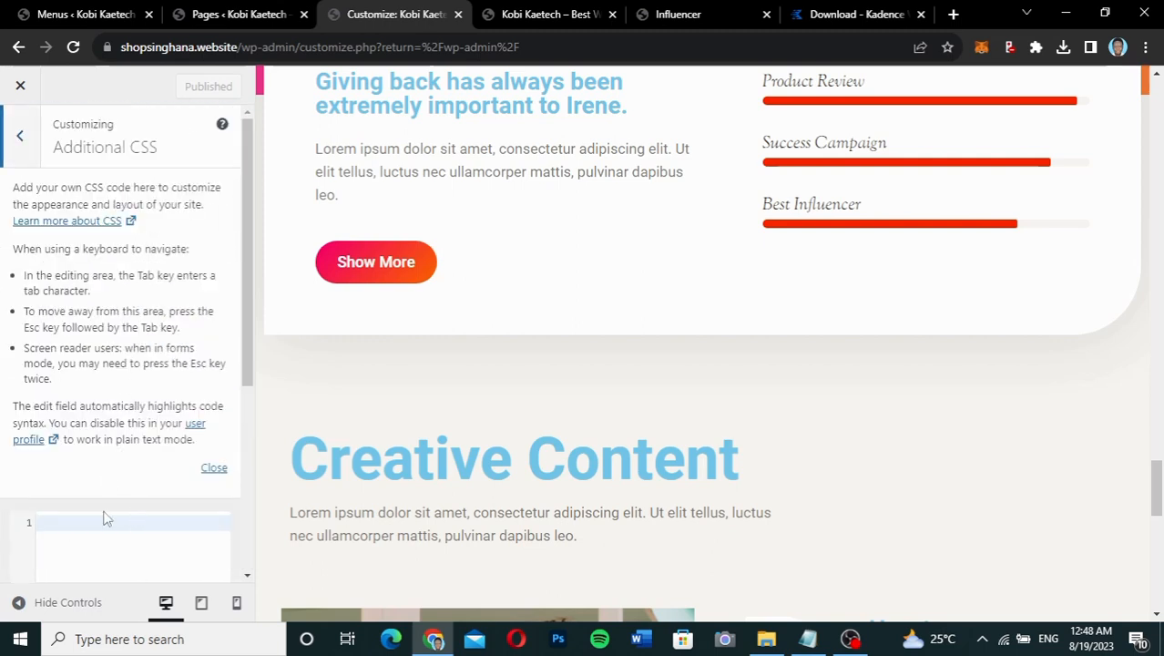
scroll(105, 526, down, 3)
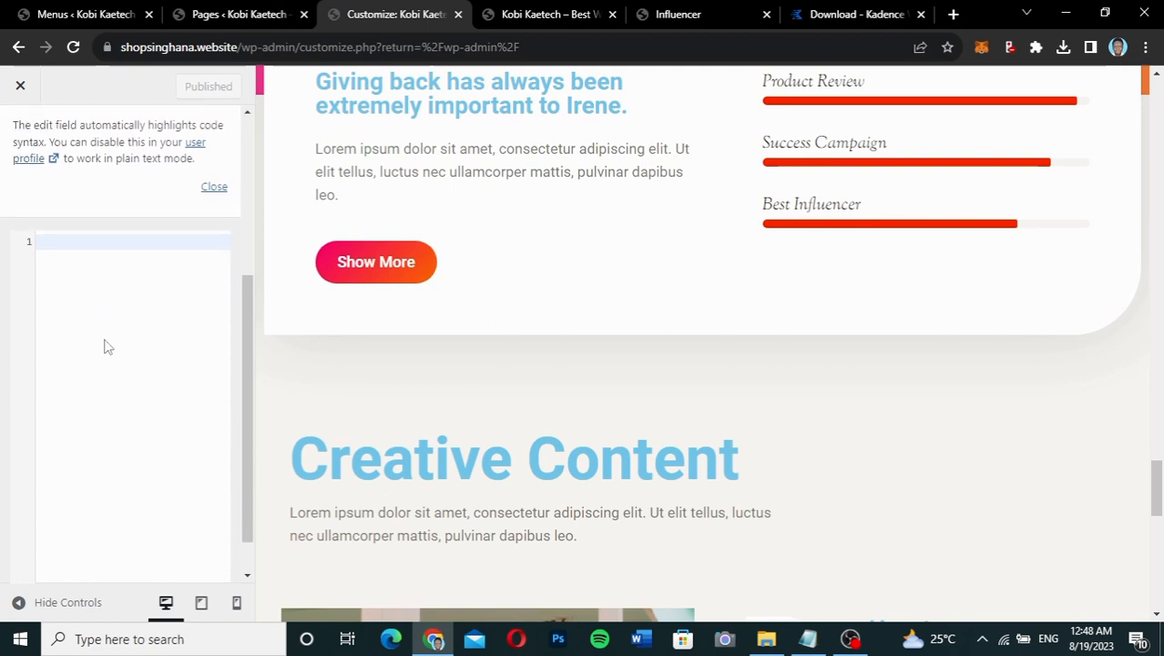
scroll(104, 345, up, 3)
click(20, 135)
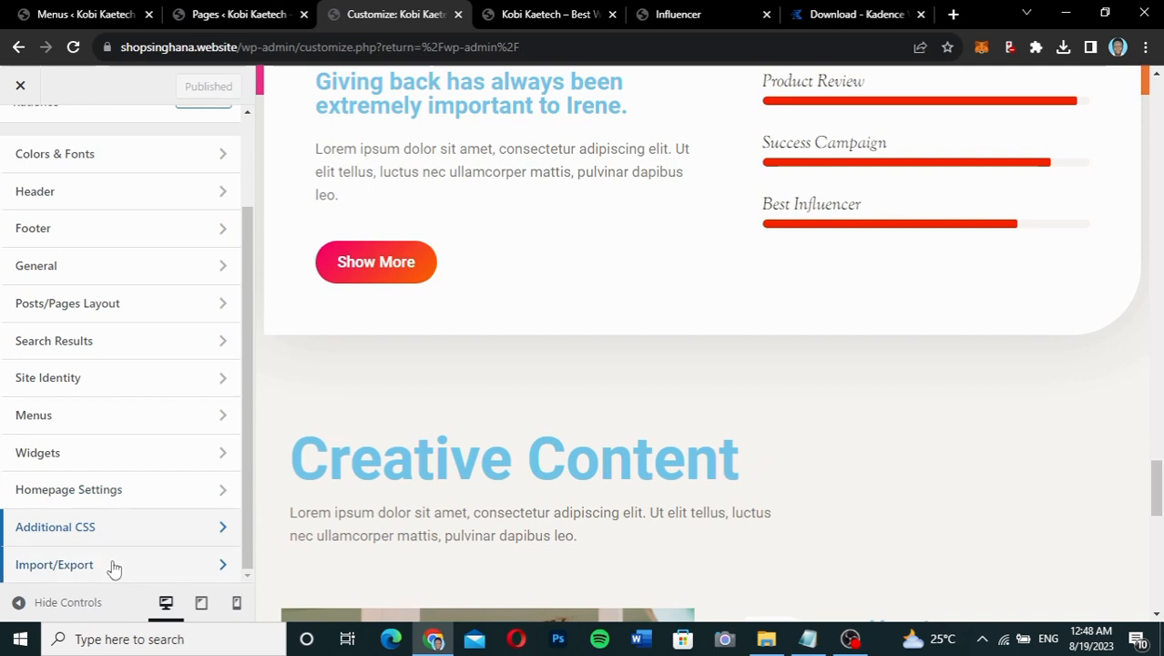
scroll(129, 511, up, 3)
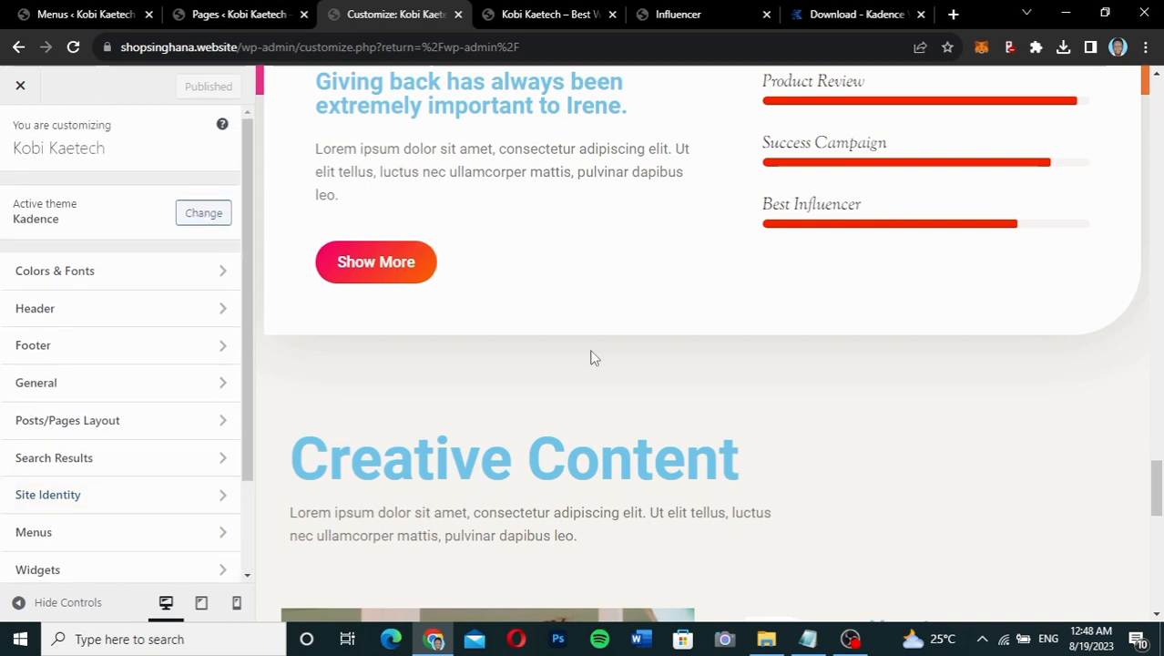
scroll(591, 358, up, 10)
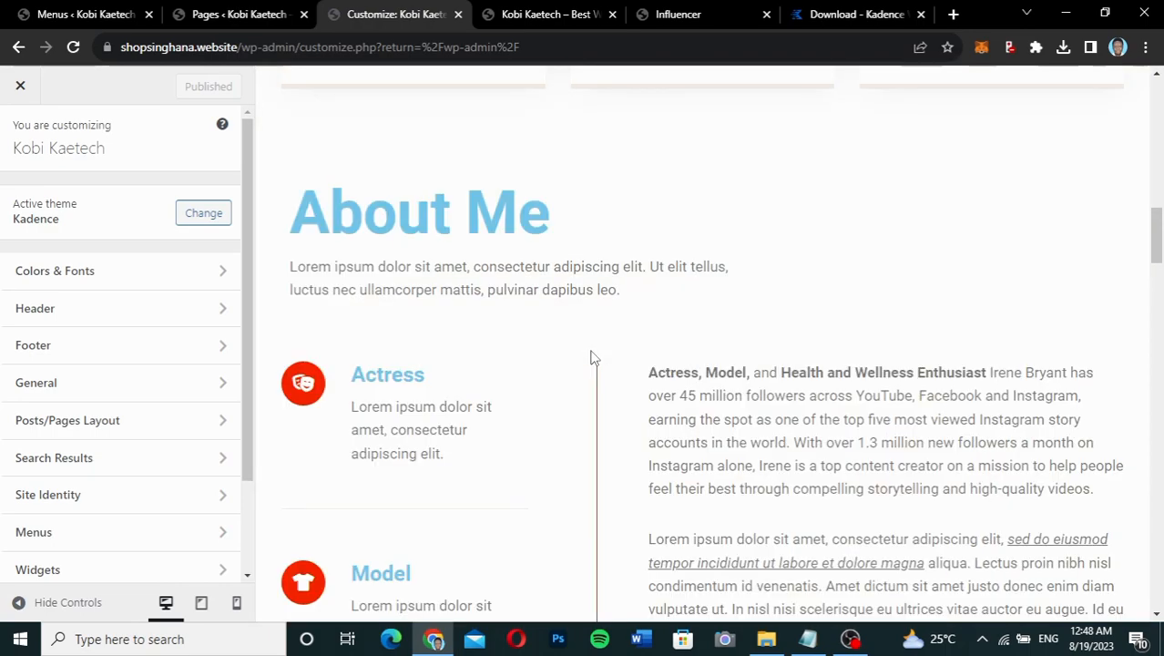
scroll(592, 358, up, 5)
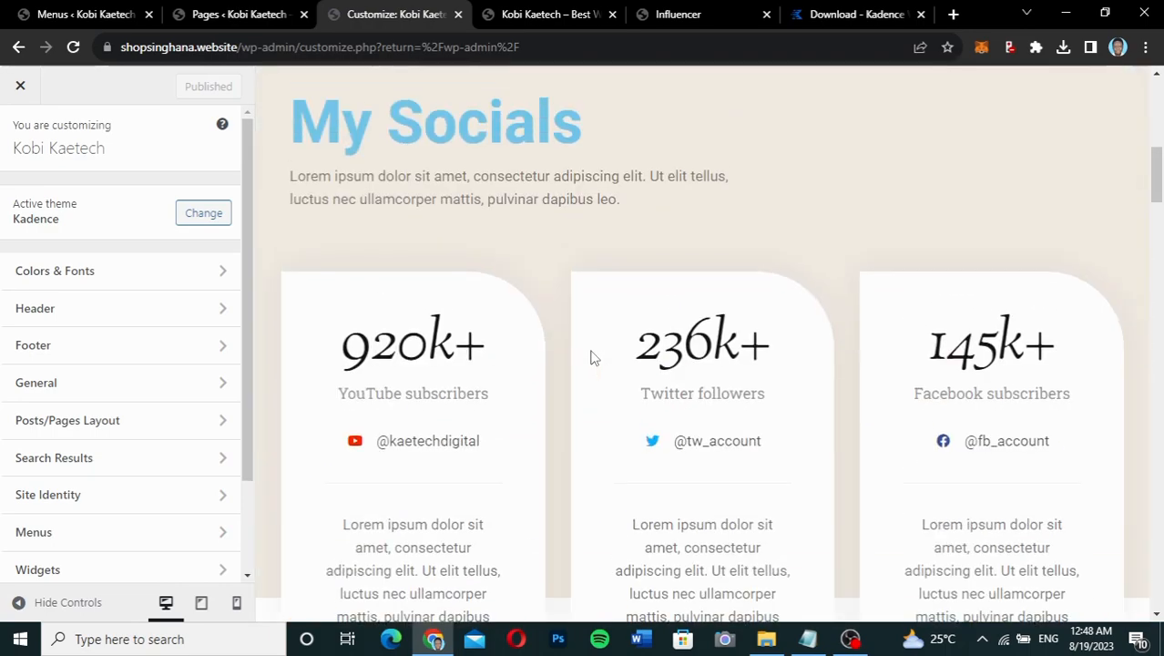
scroll(592, 358, up, 5)
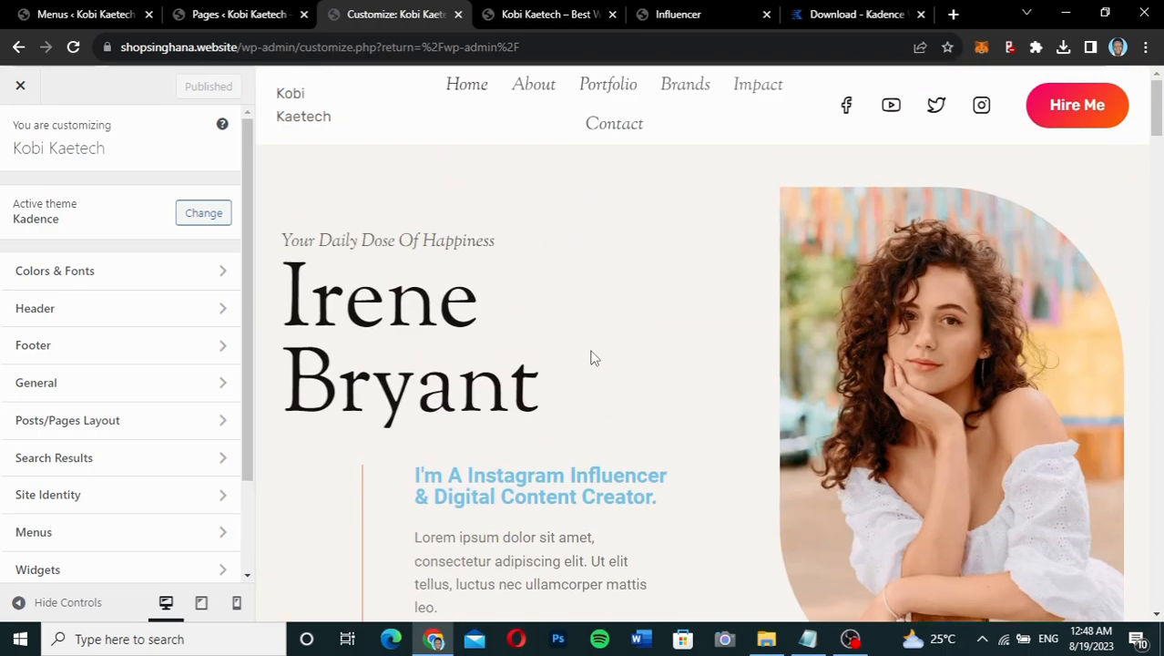